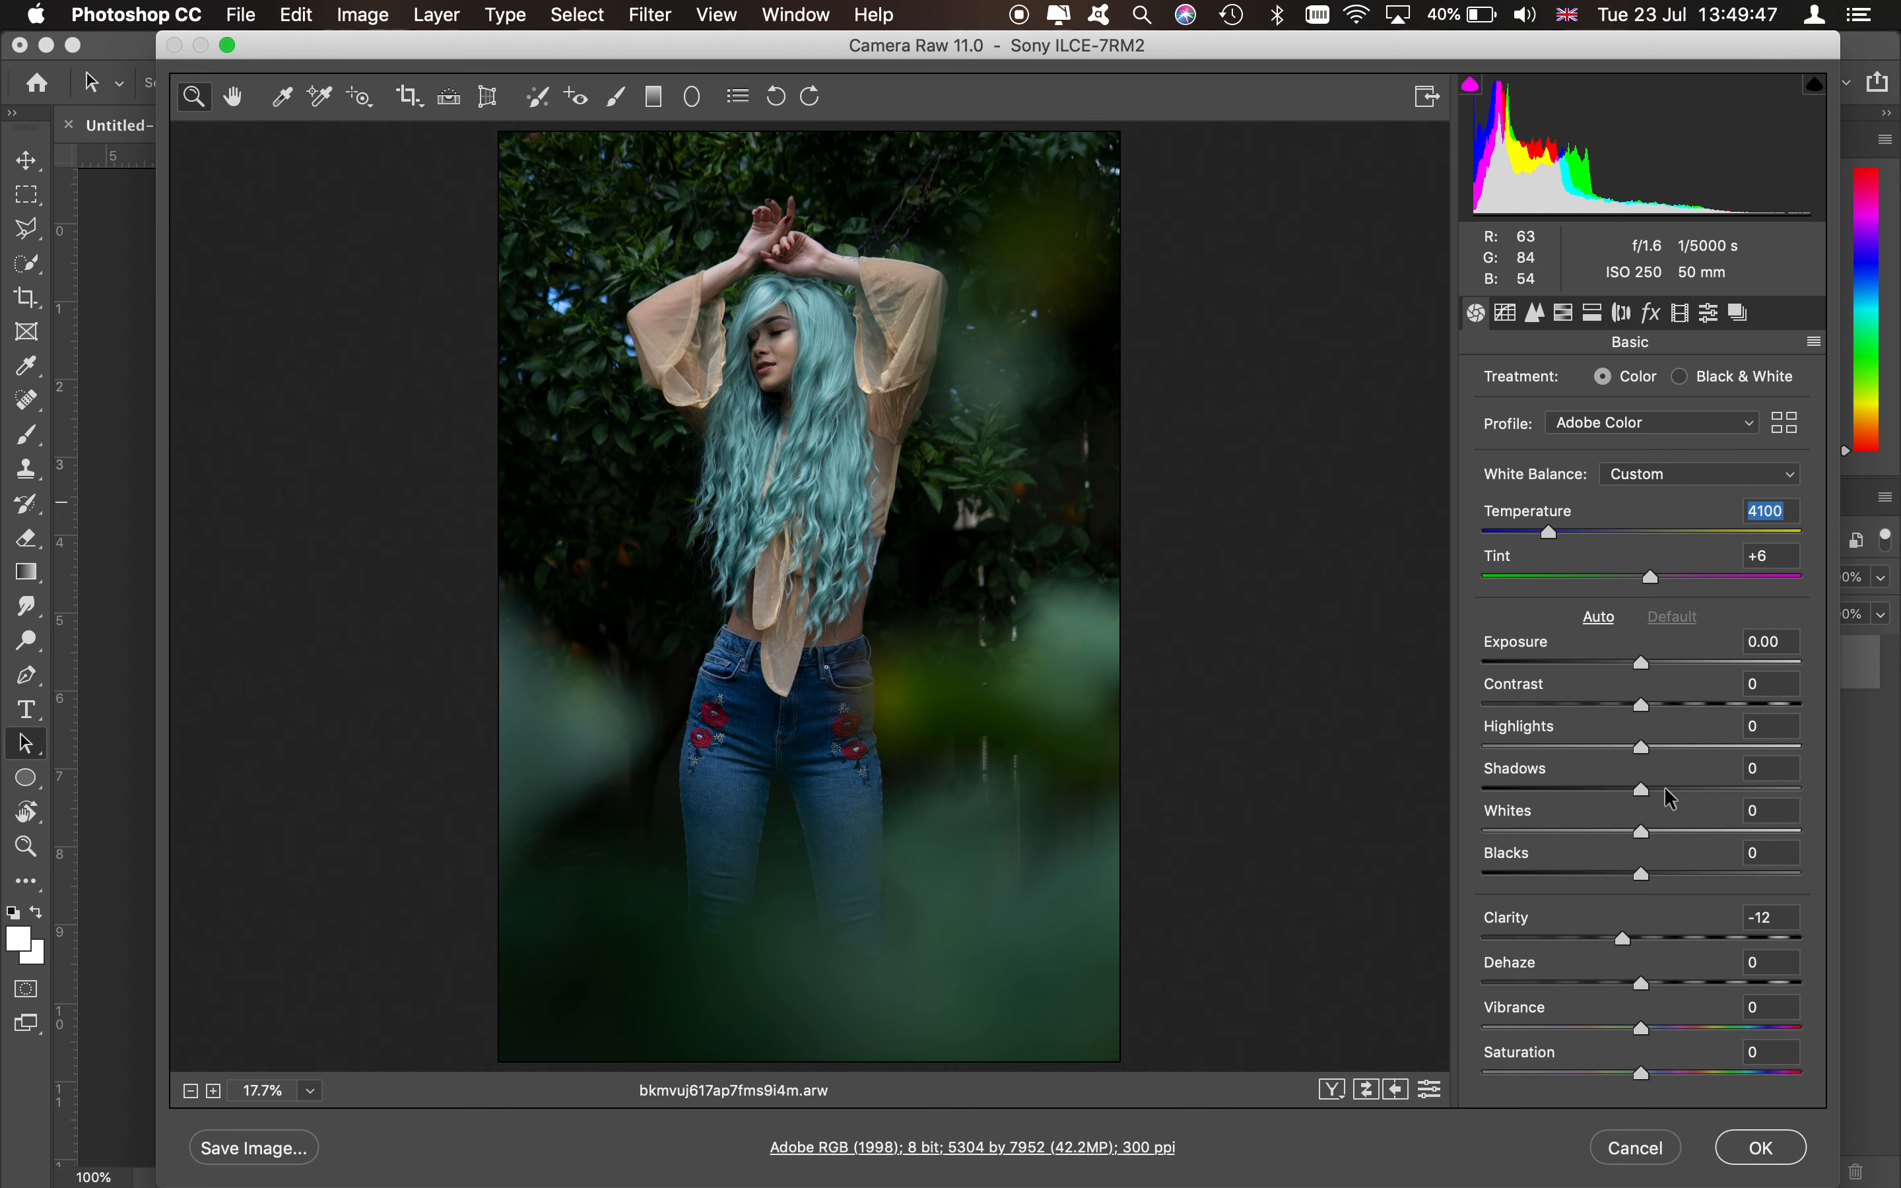
- Set the white balance temperature to 3950 and raise the contrast to +49
click(652, 8)
mouse_move(1649, 706)
mouse_down()
mouse_move(1686, 712)
mouse_move(1551, 742)
mouse_move(1648, 743)
mouse_up()
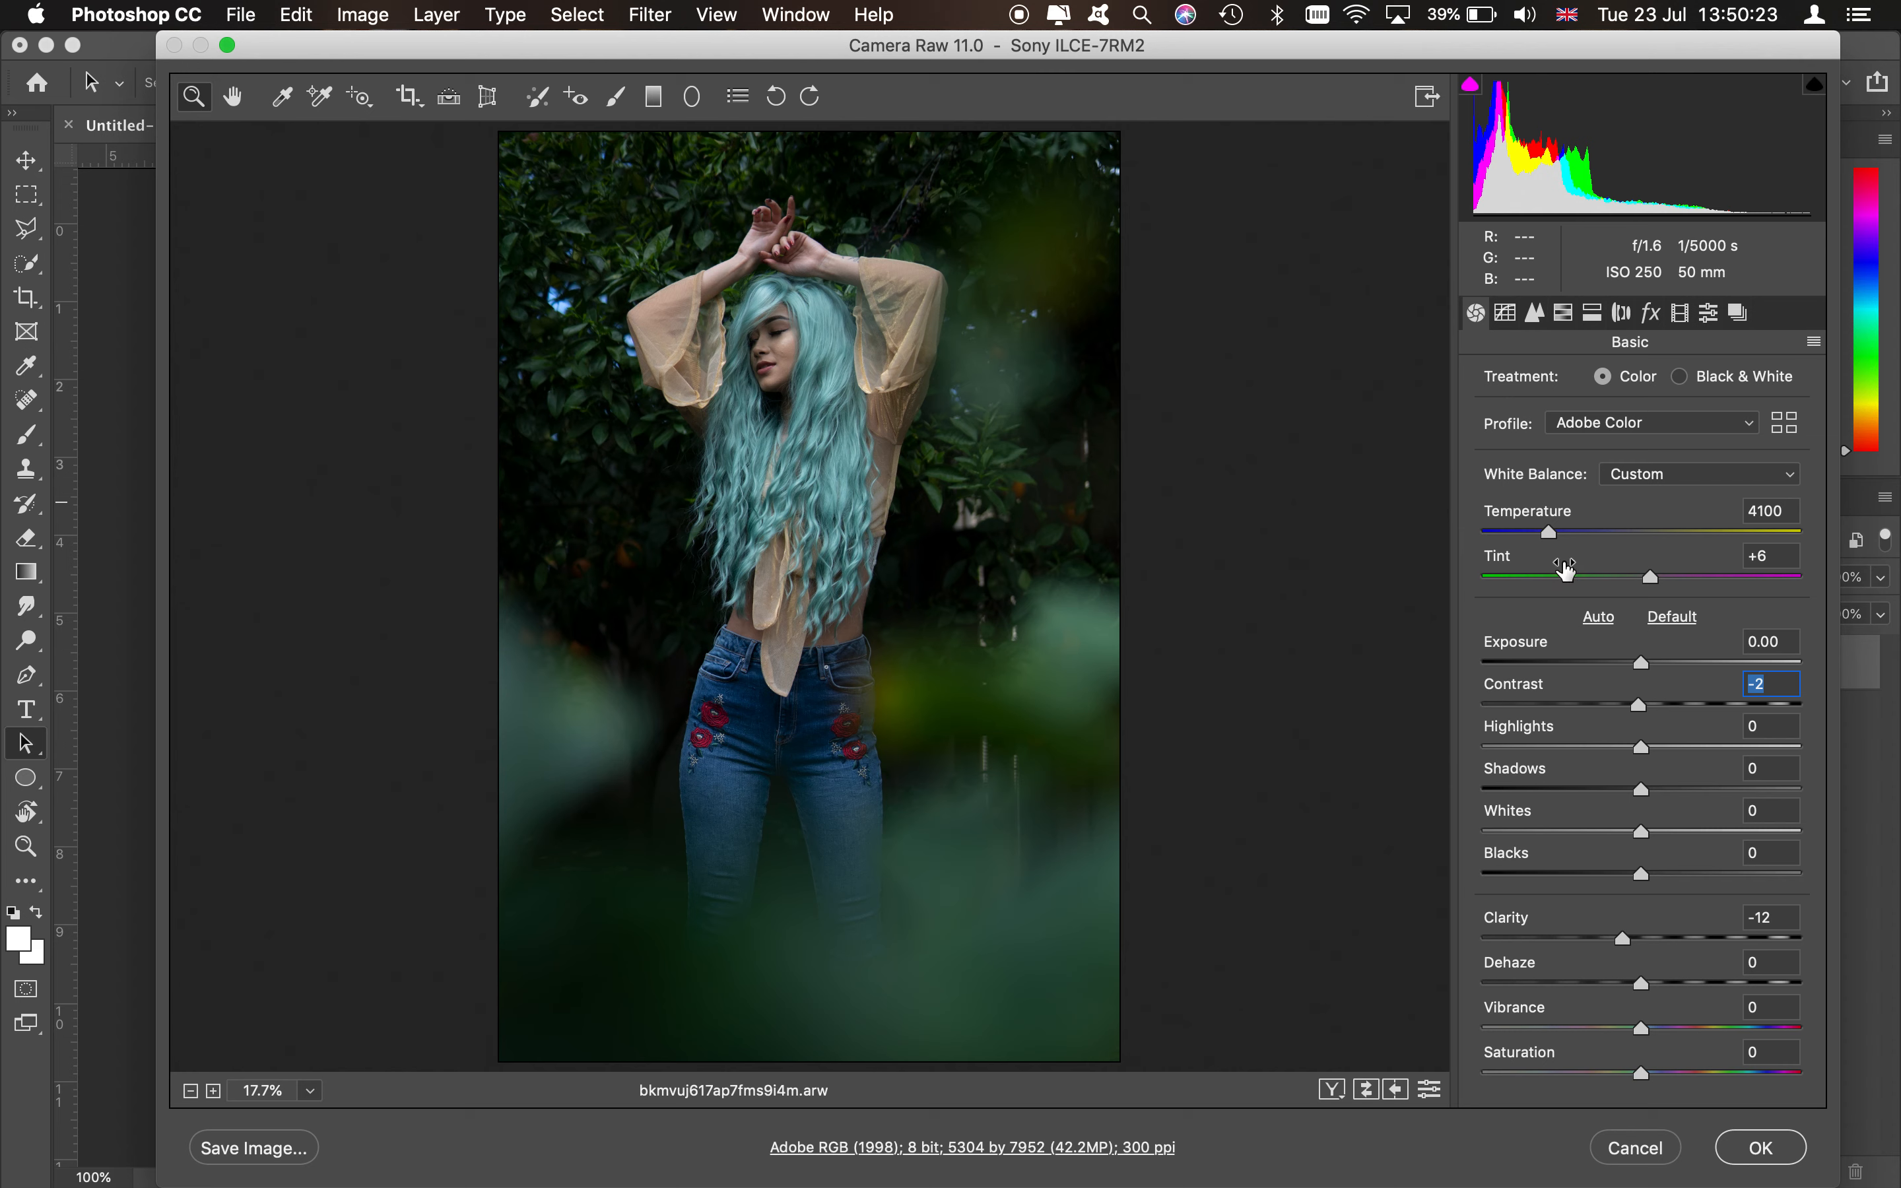
drag(1550, 534, 1546, 536)
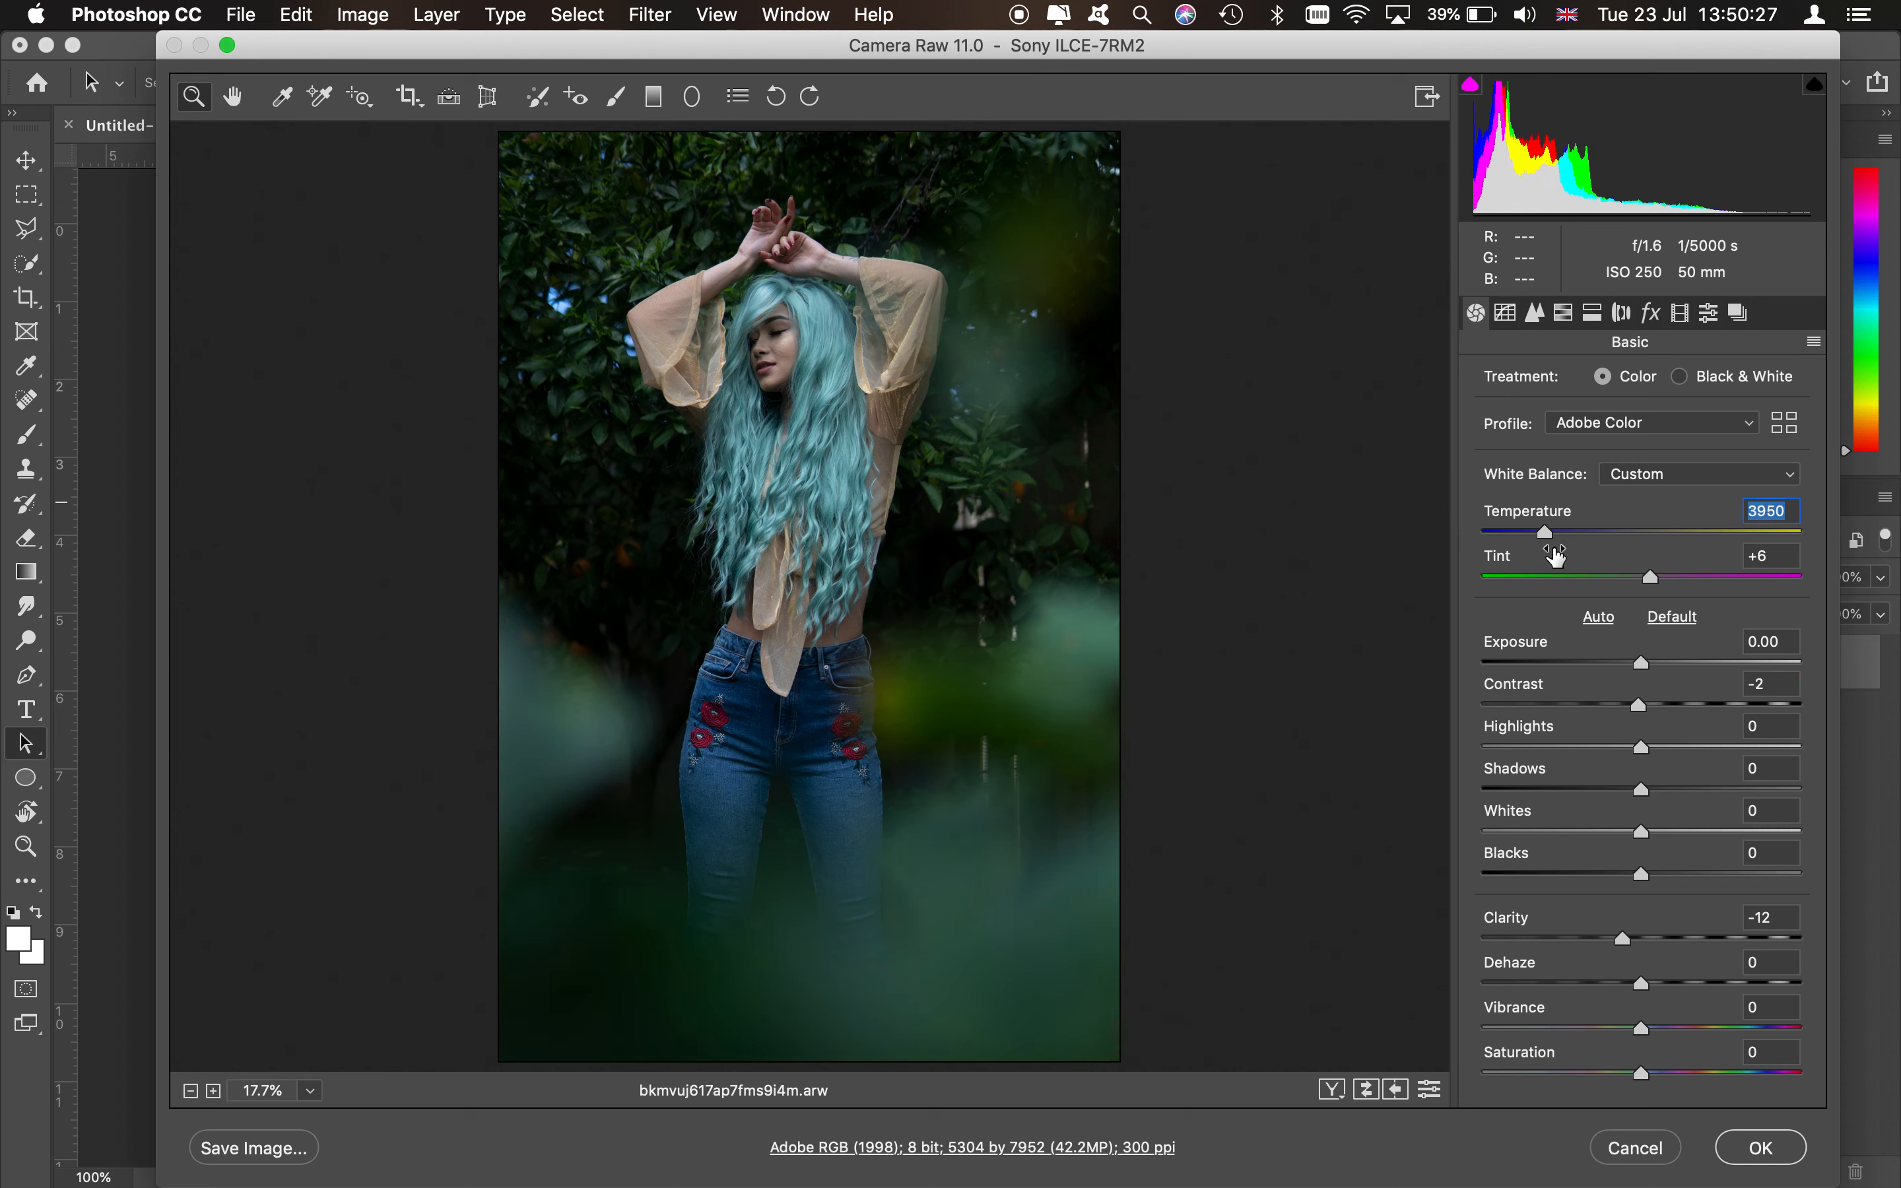
click(1683, 705)
mouse_move(1684, 705)
mouse_down()
mouse_move(1743, 701)
mouse_move(1718, 701)
mouse_up()
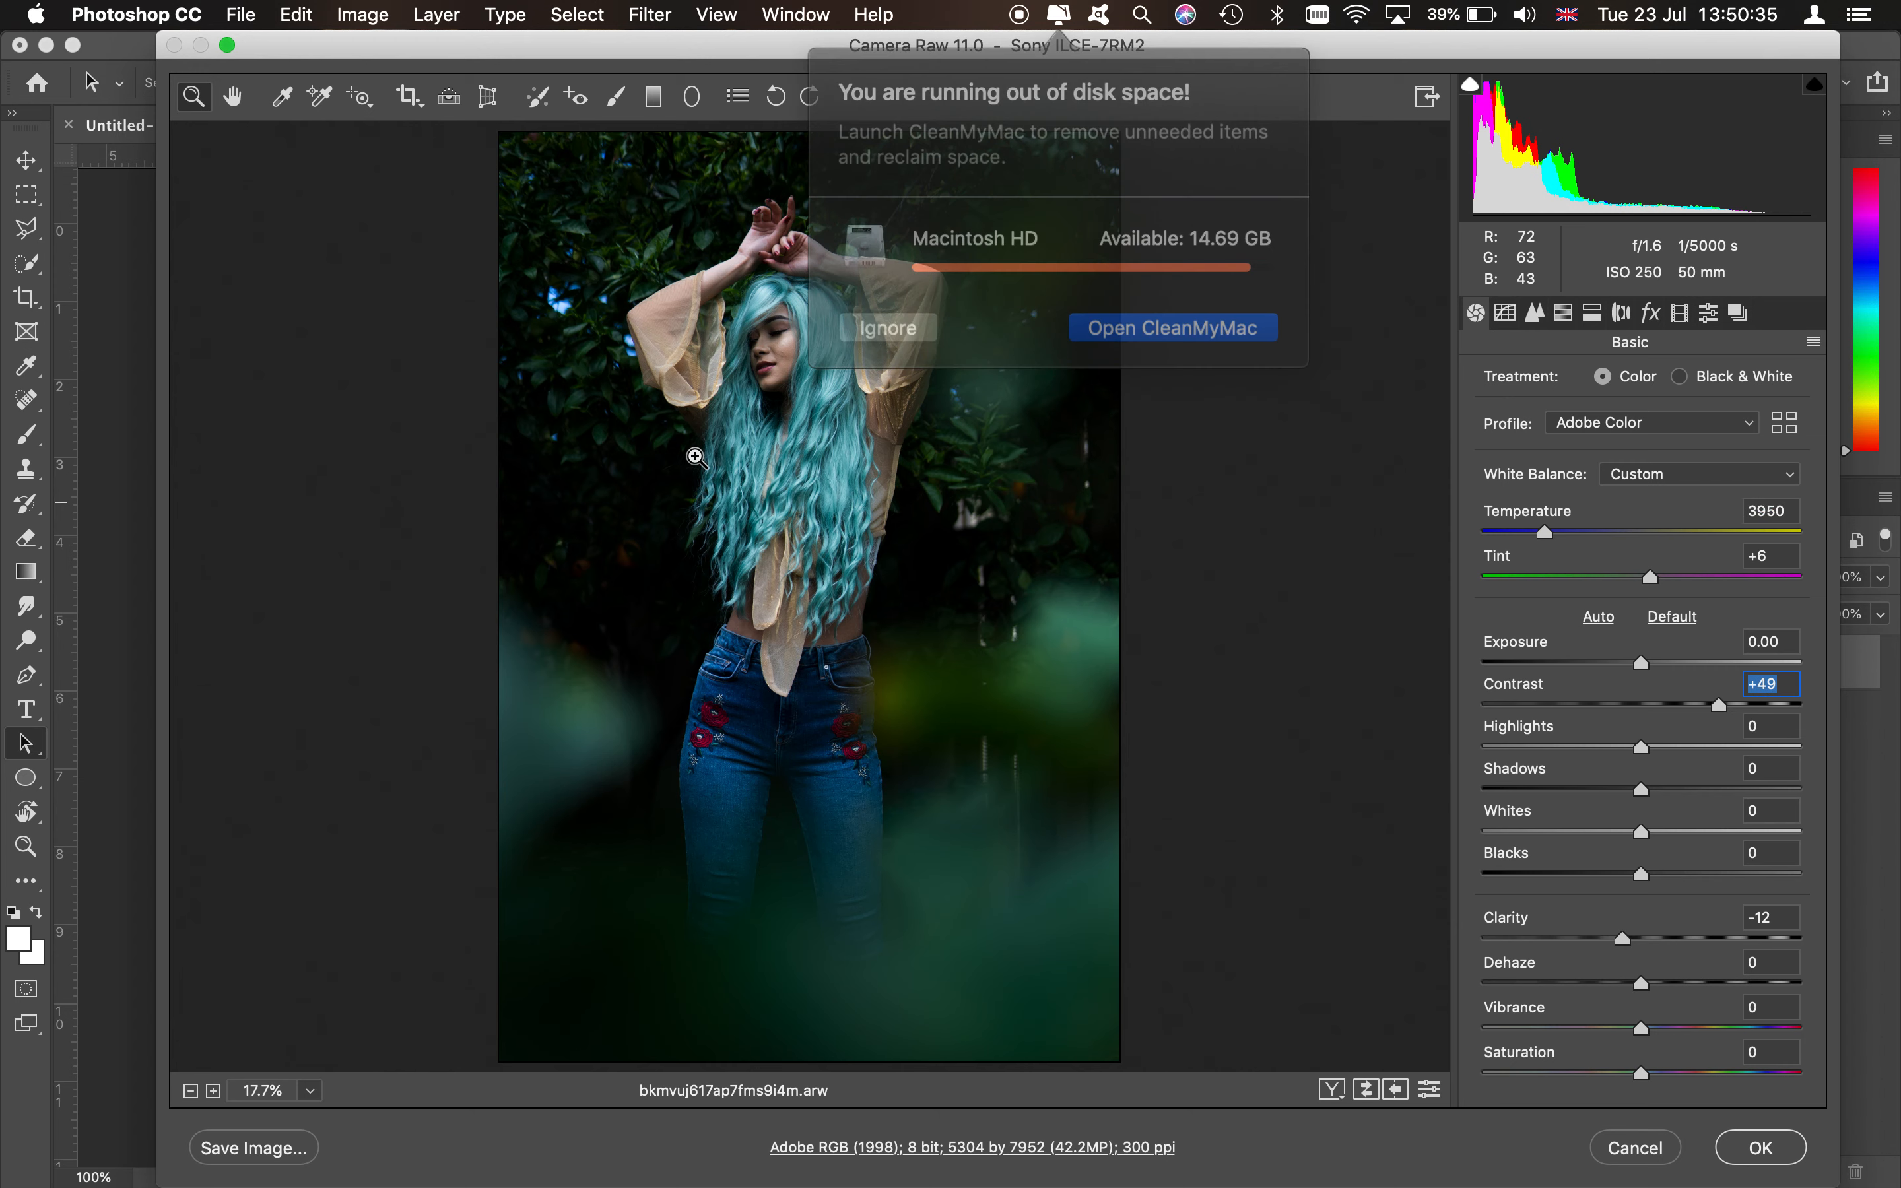
click(880, 308)
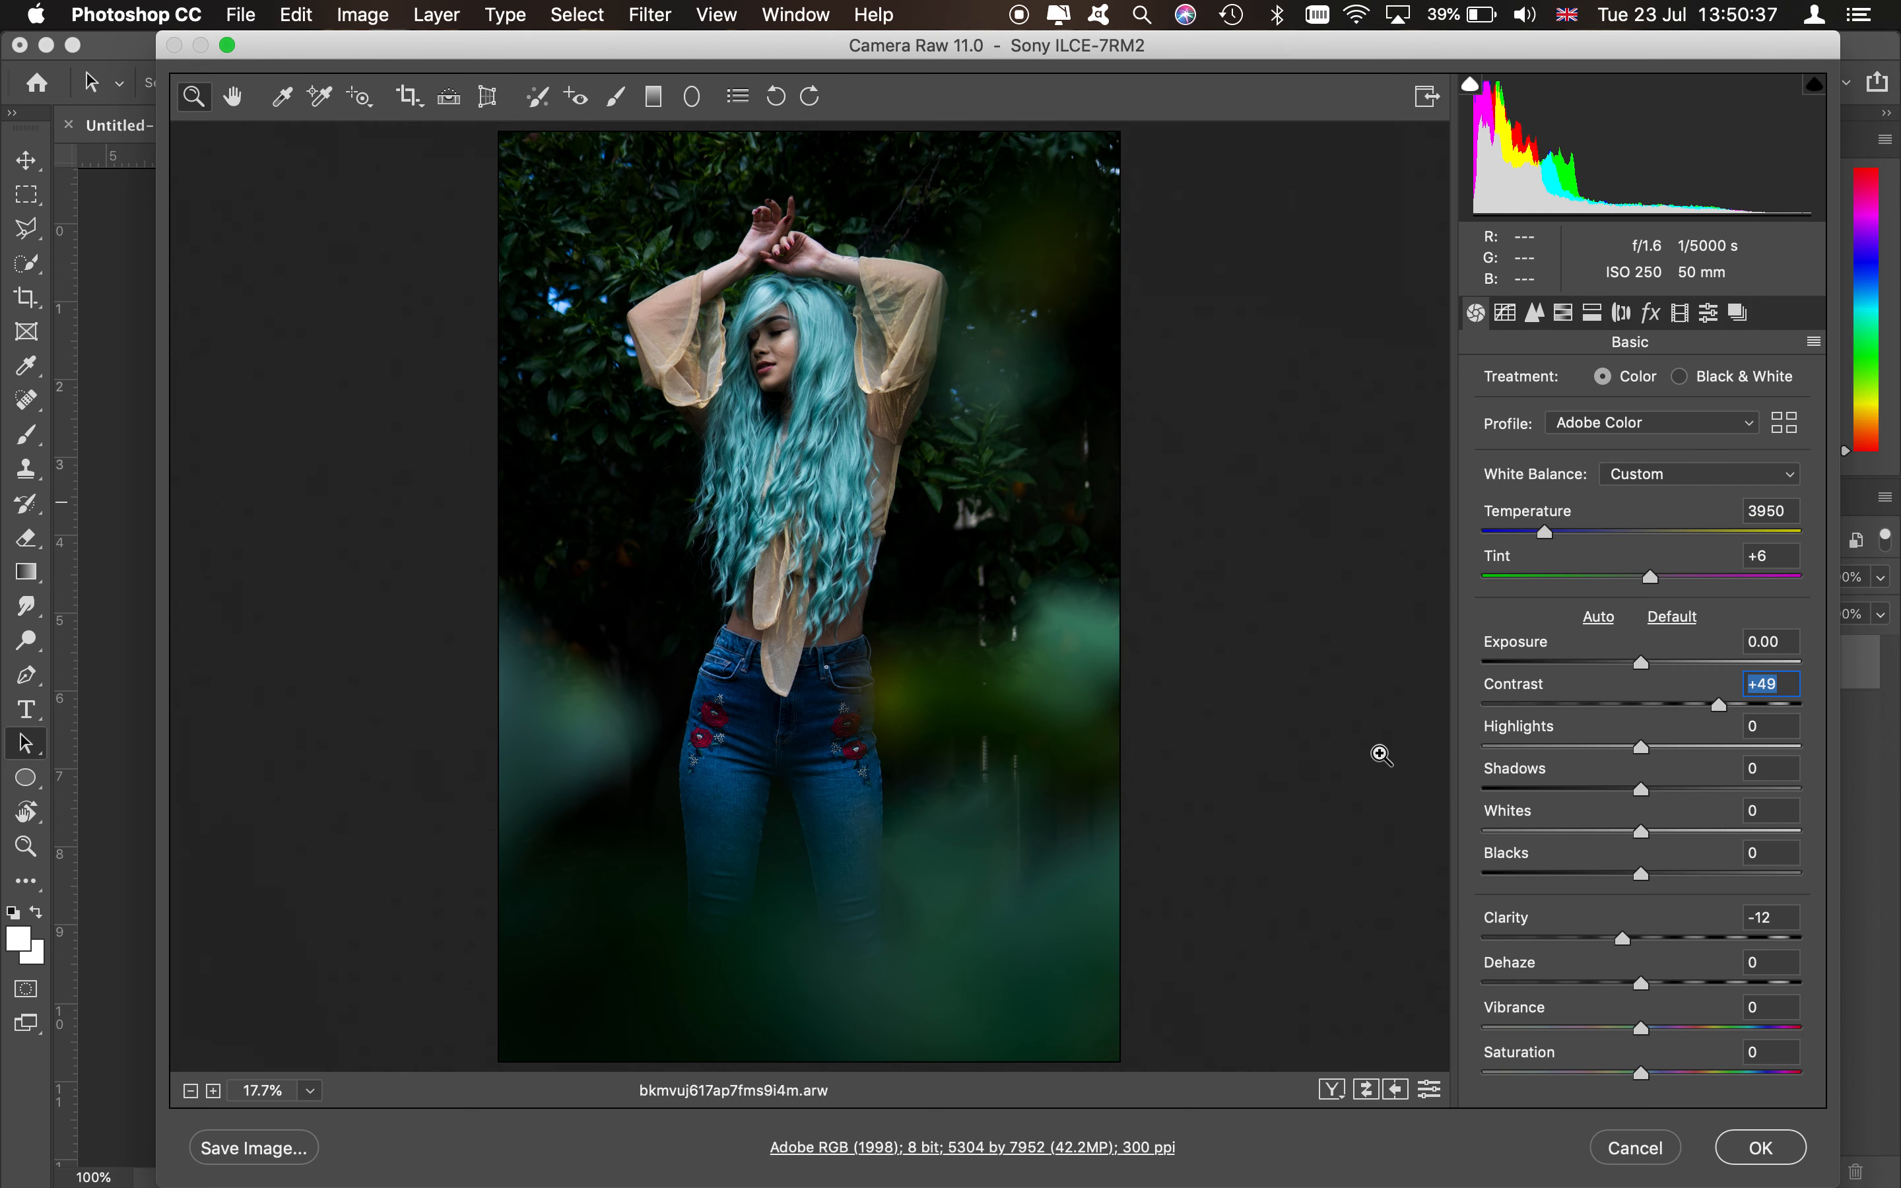
click(1059, 14)
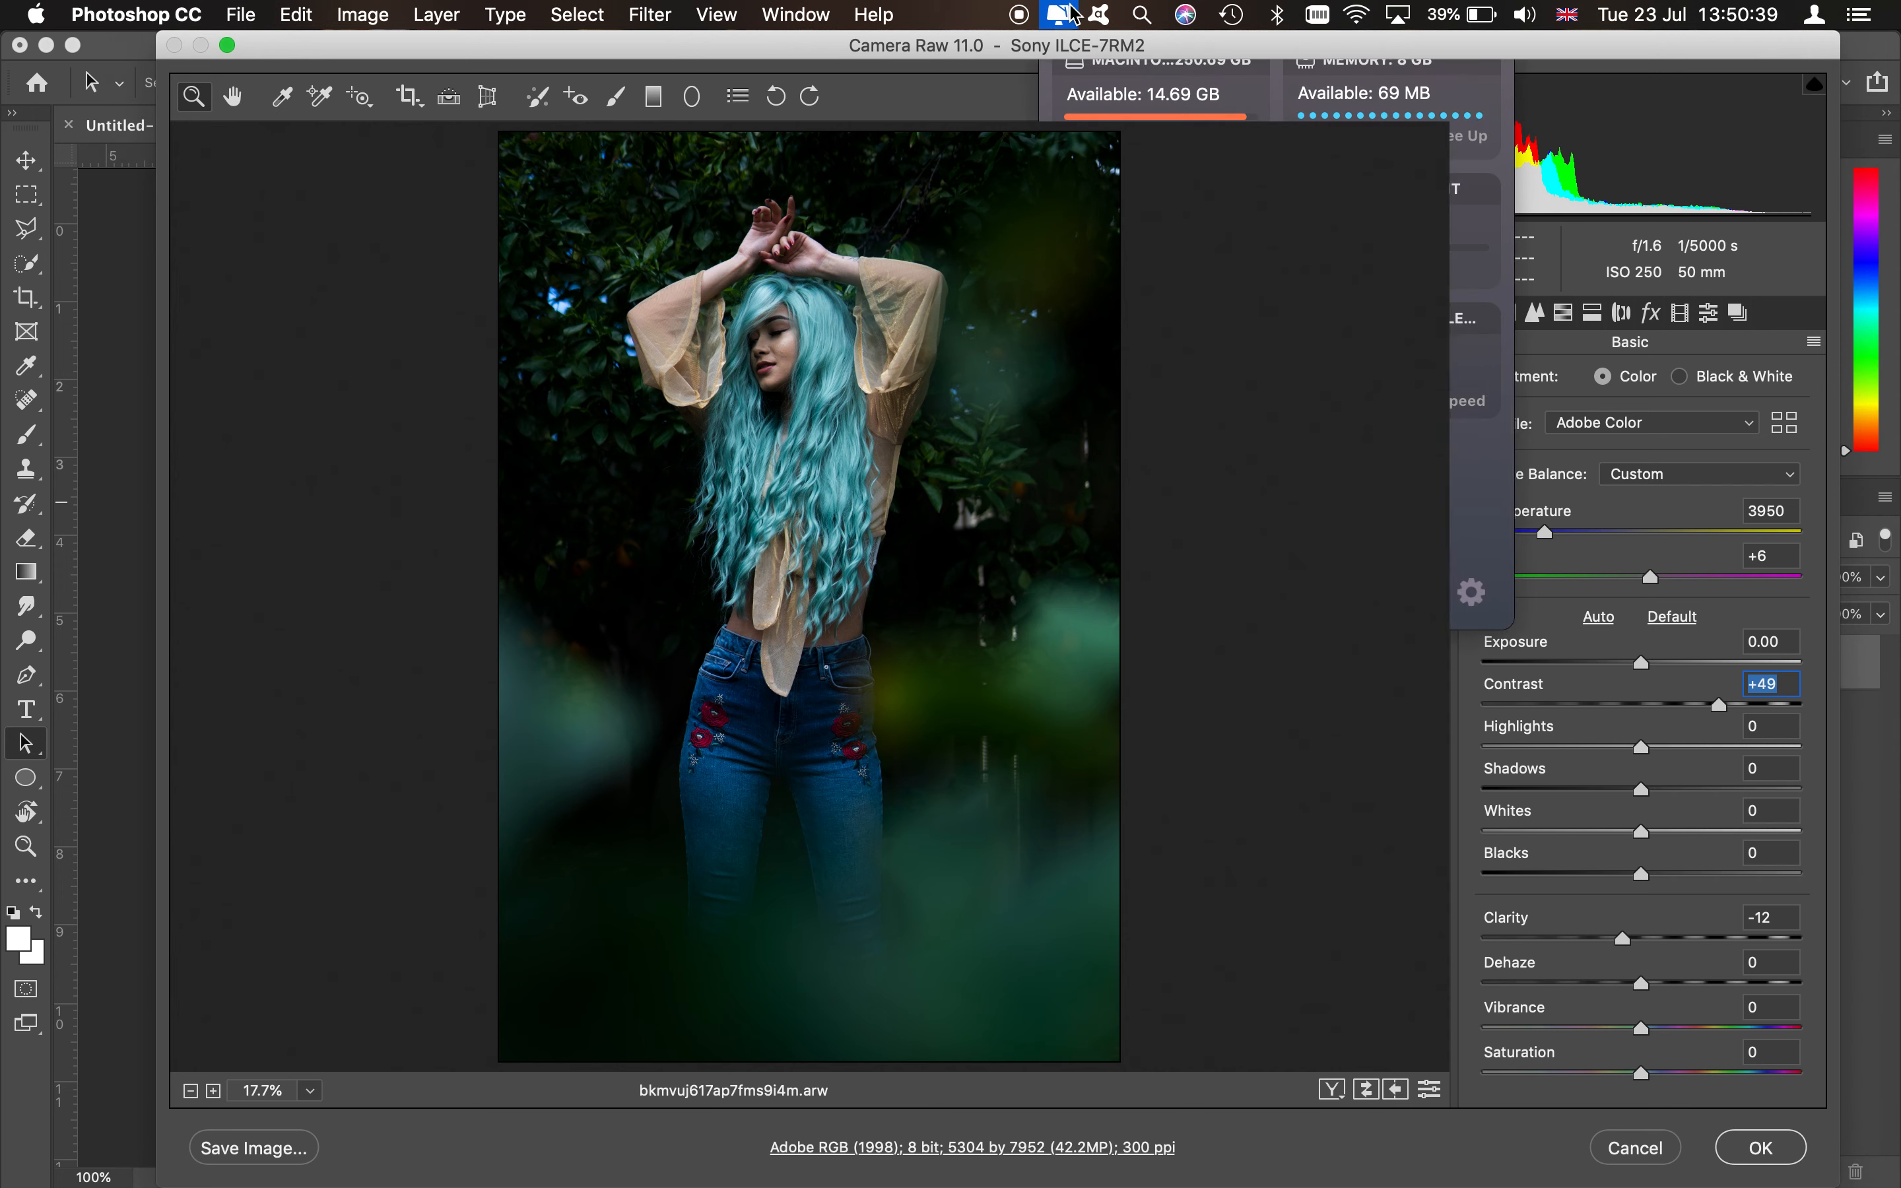
click(1459, 139)
click(1375, 953)
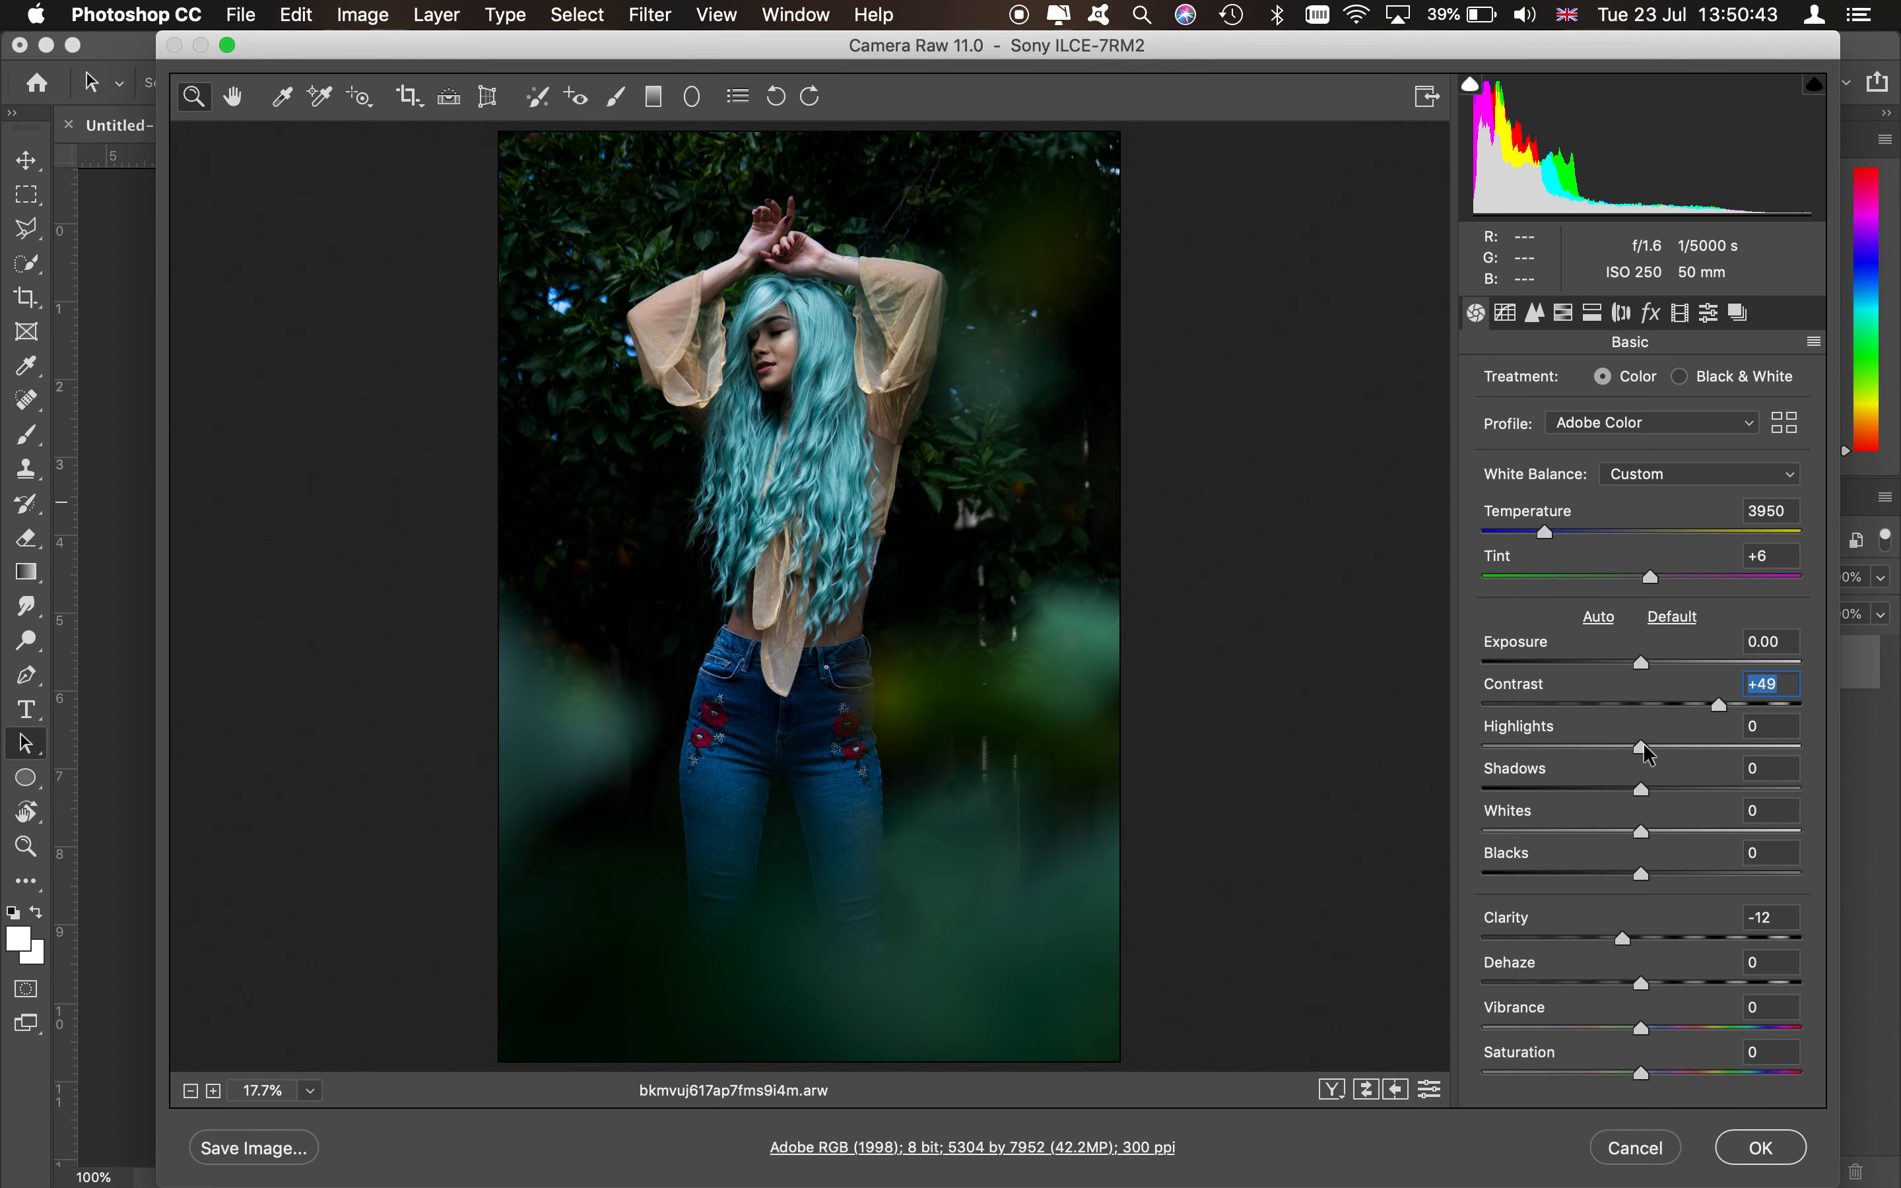
- Set the highlights to -16 and lift the shadows to +80
drag(1624, 749, 1729, 787)
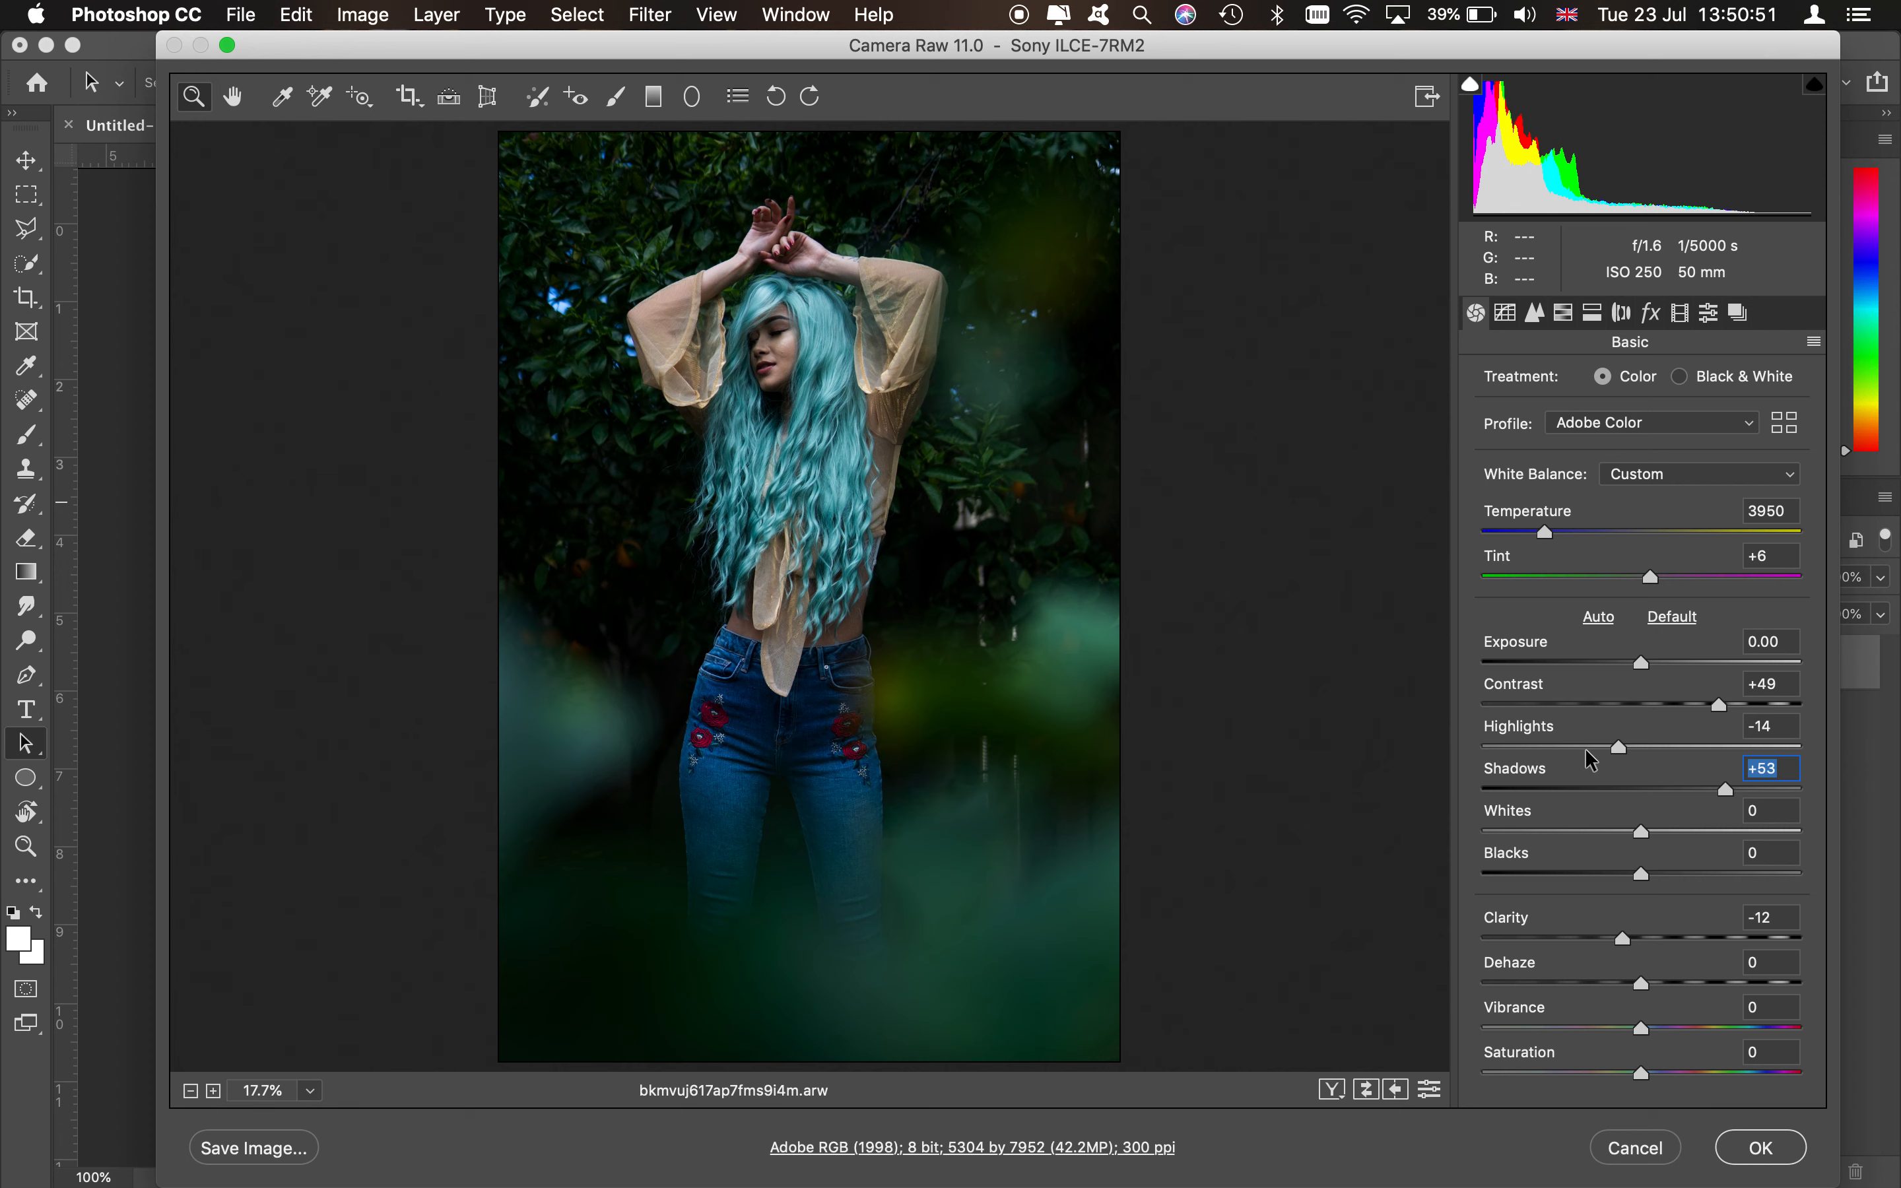
drag(1594, 746, 1620, 742)
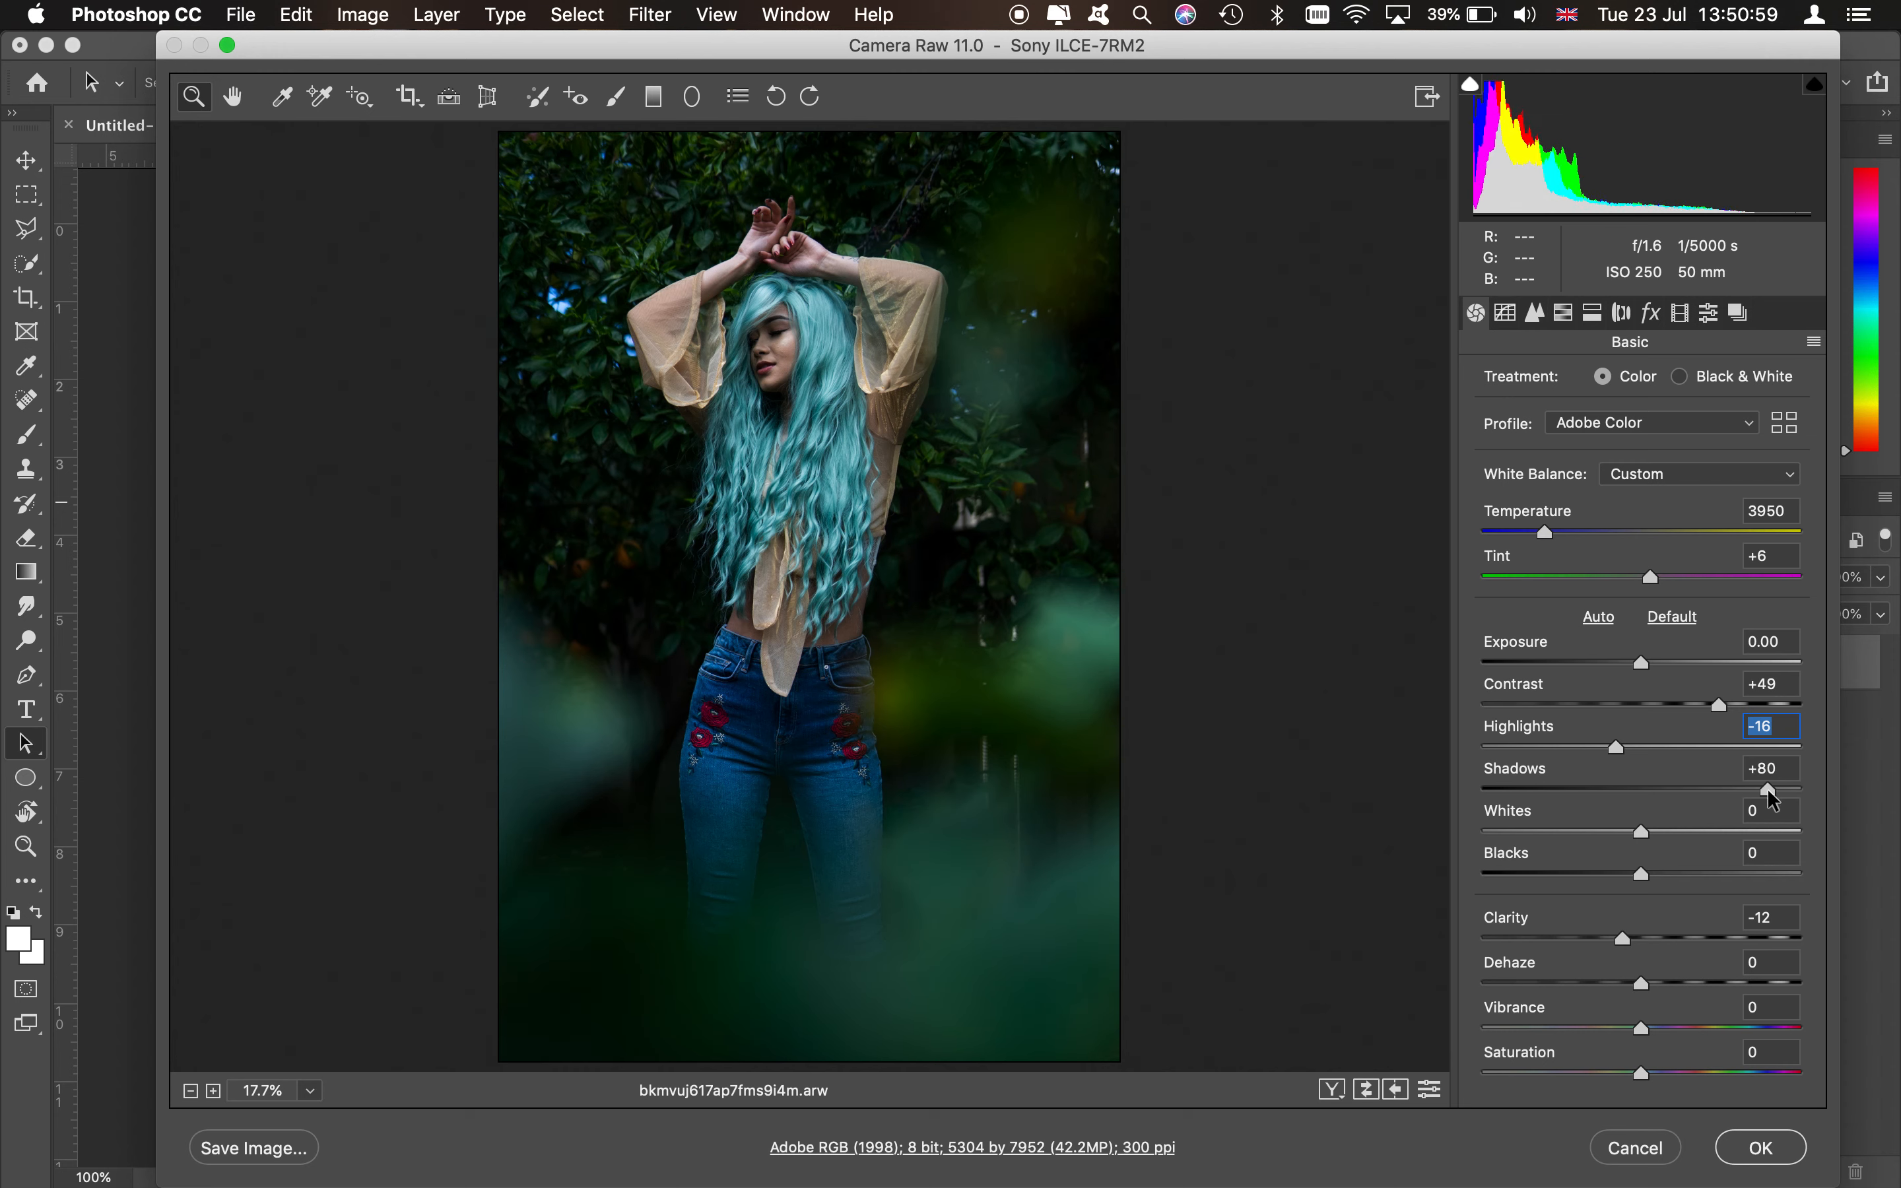
drag(1768, 788, 1765, 788)
- Set the blacks to -11, the whites to +27 and the exposure to +0.20
click(1624, 878)
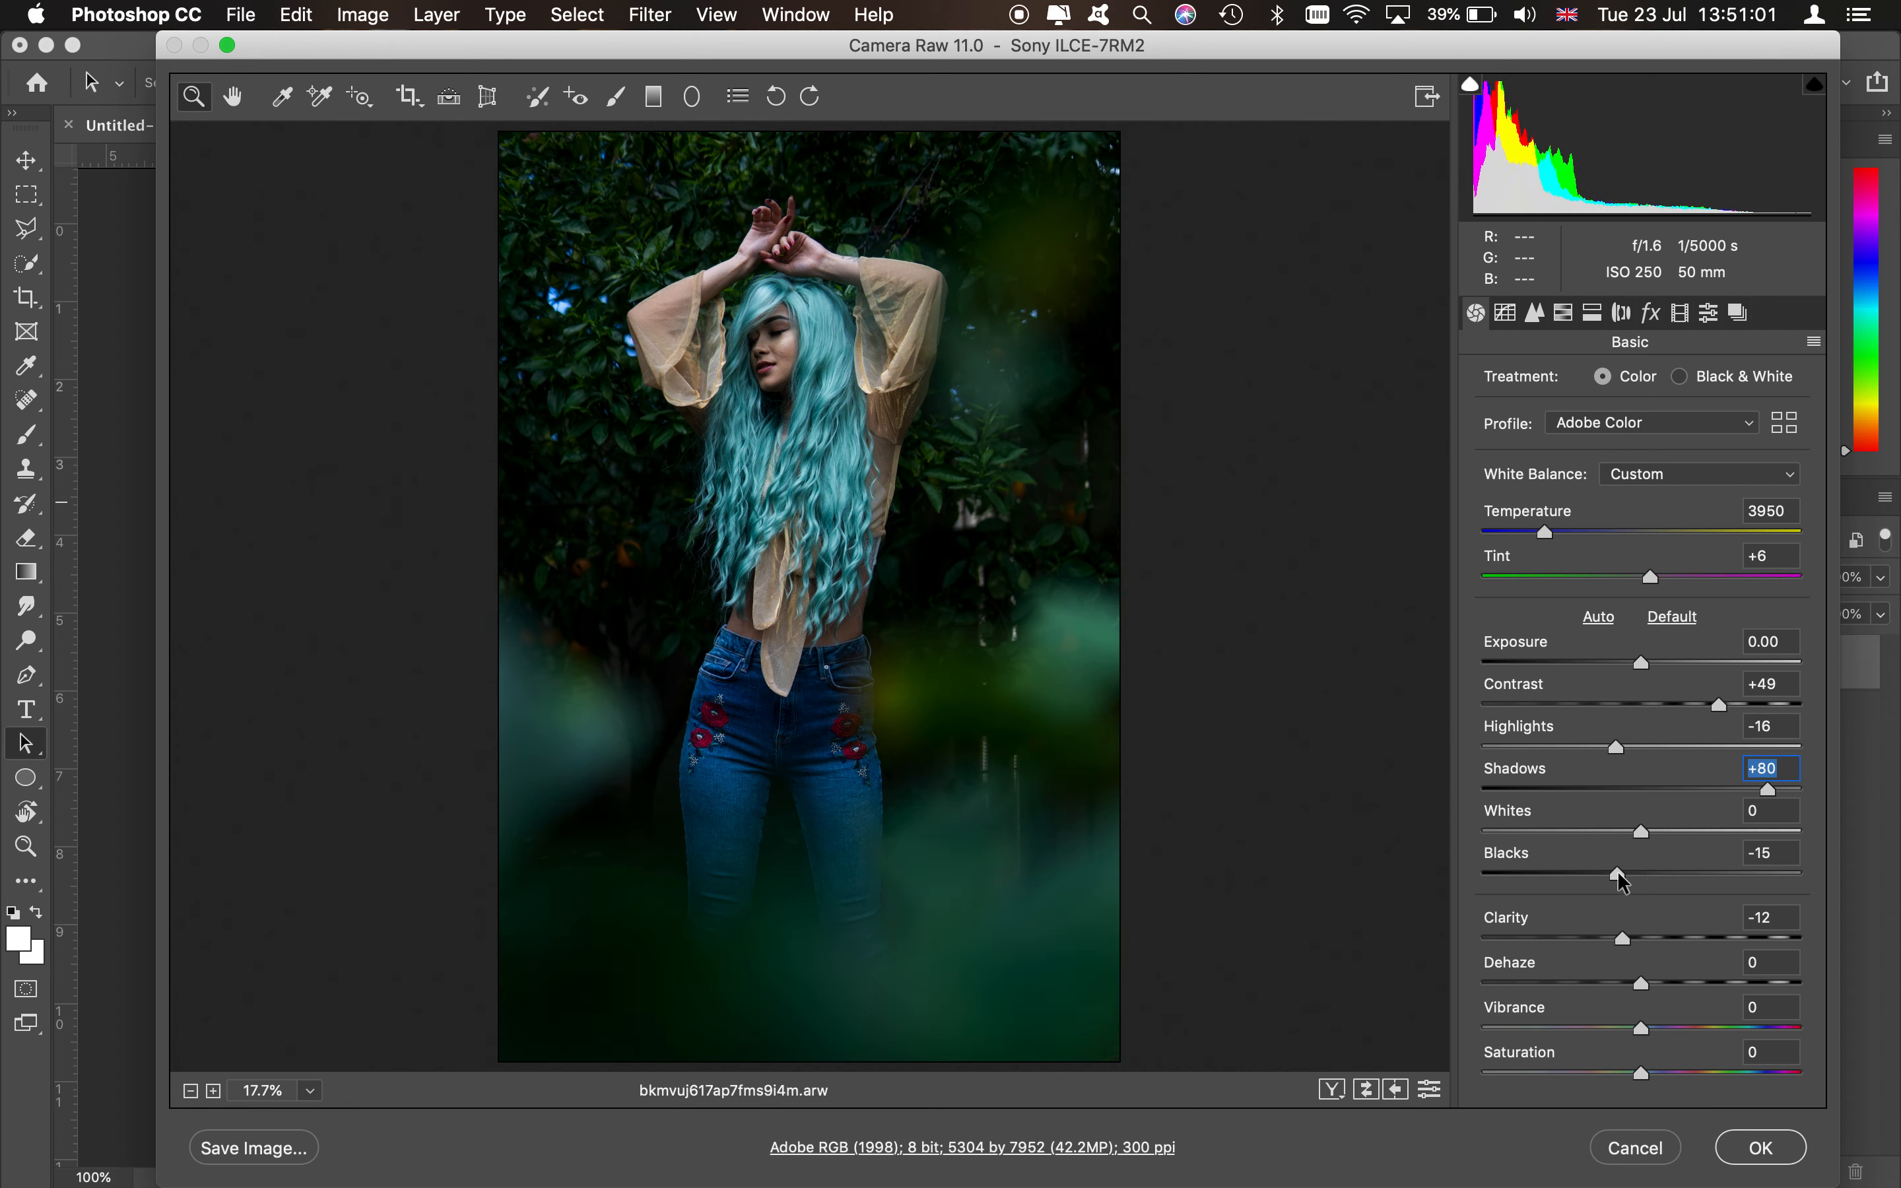
drag(1620, 874, 1682, 825)
click(1683, 824)
drag(1642, 661, 1650, 662)
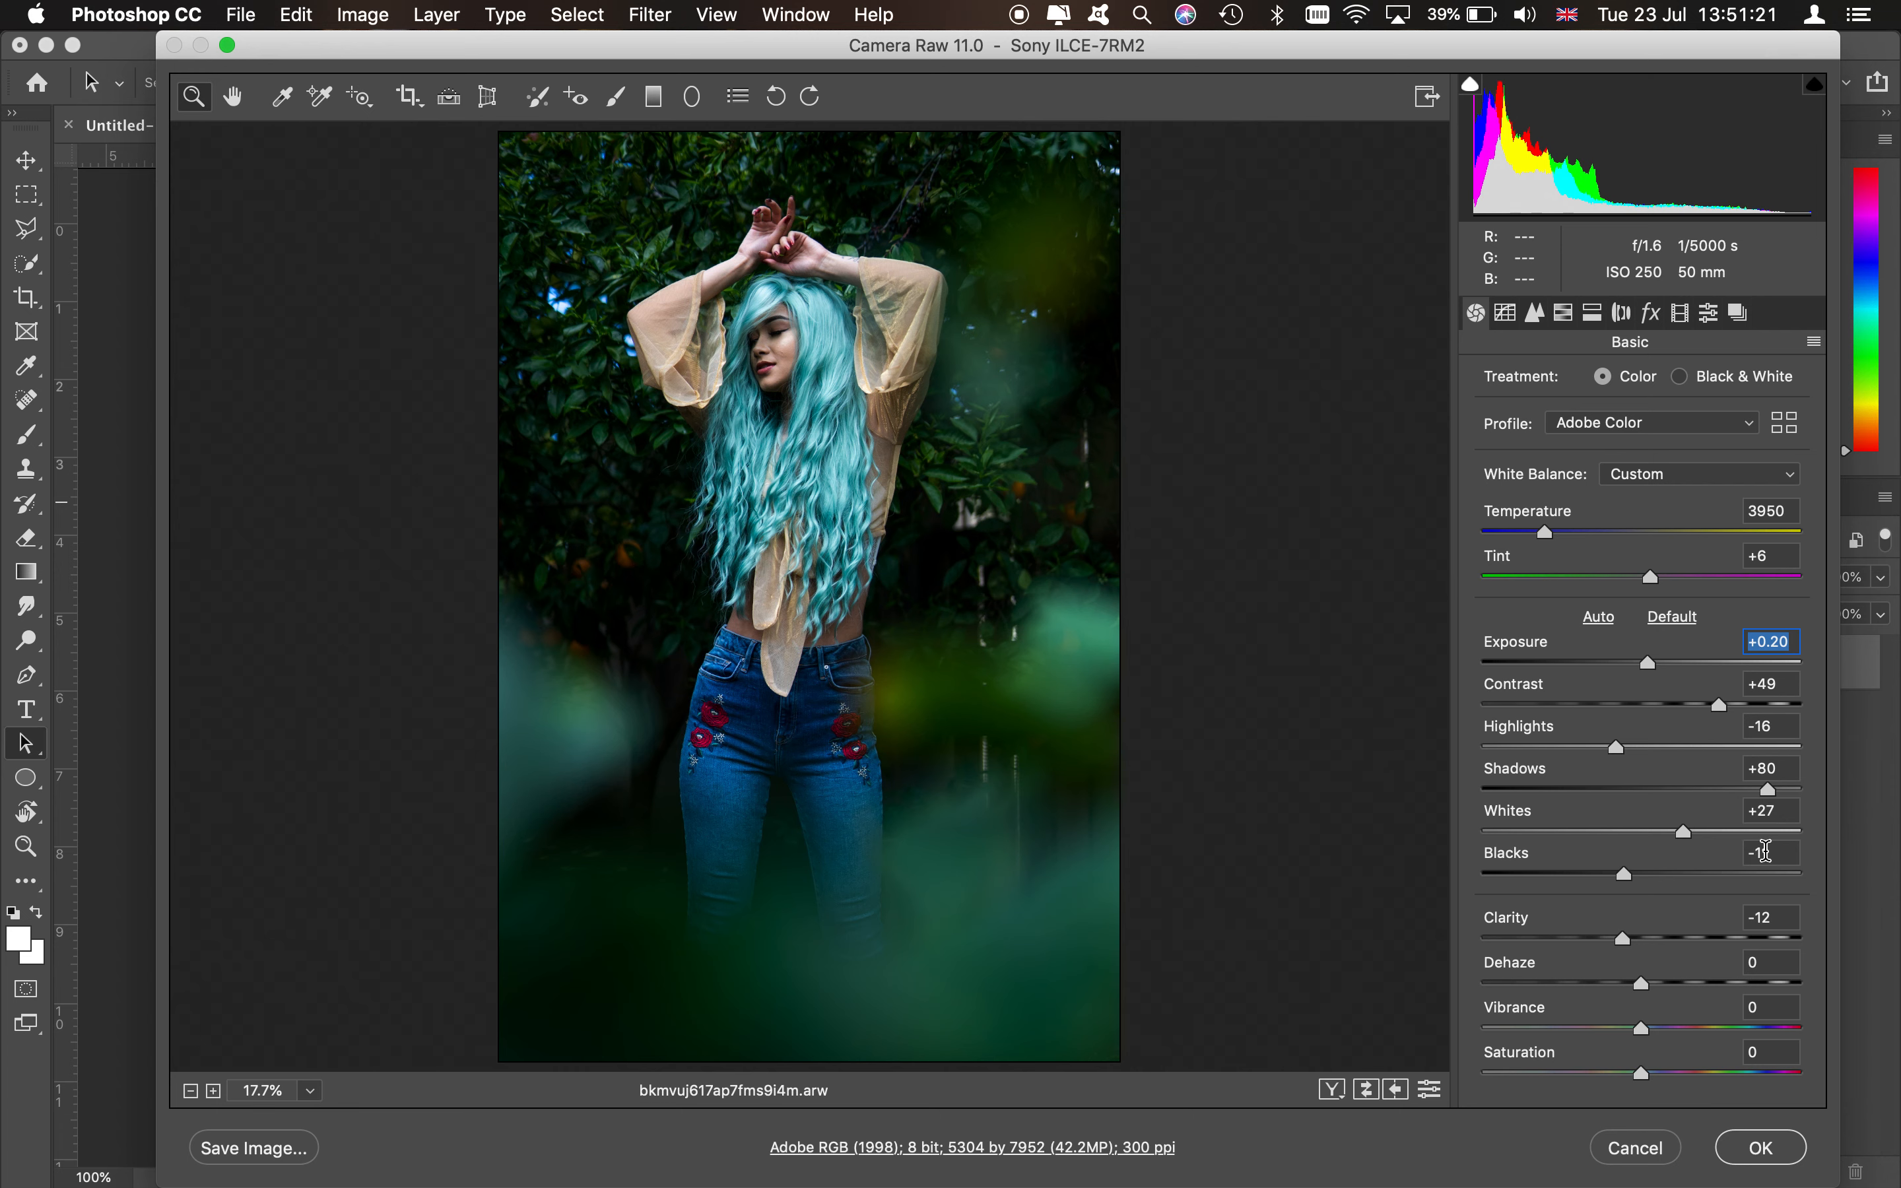
click(1621, 938)
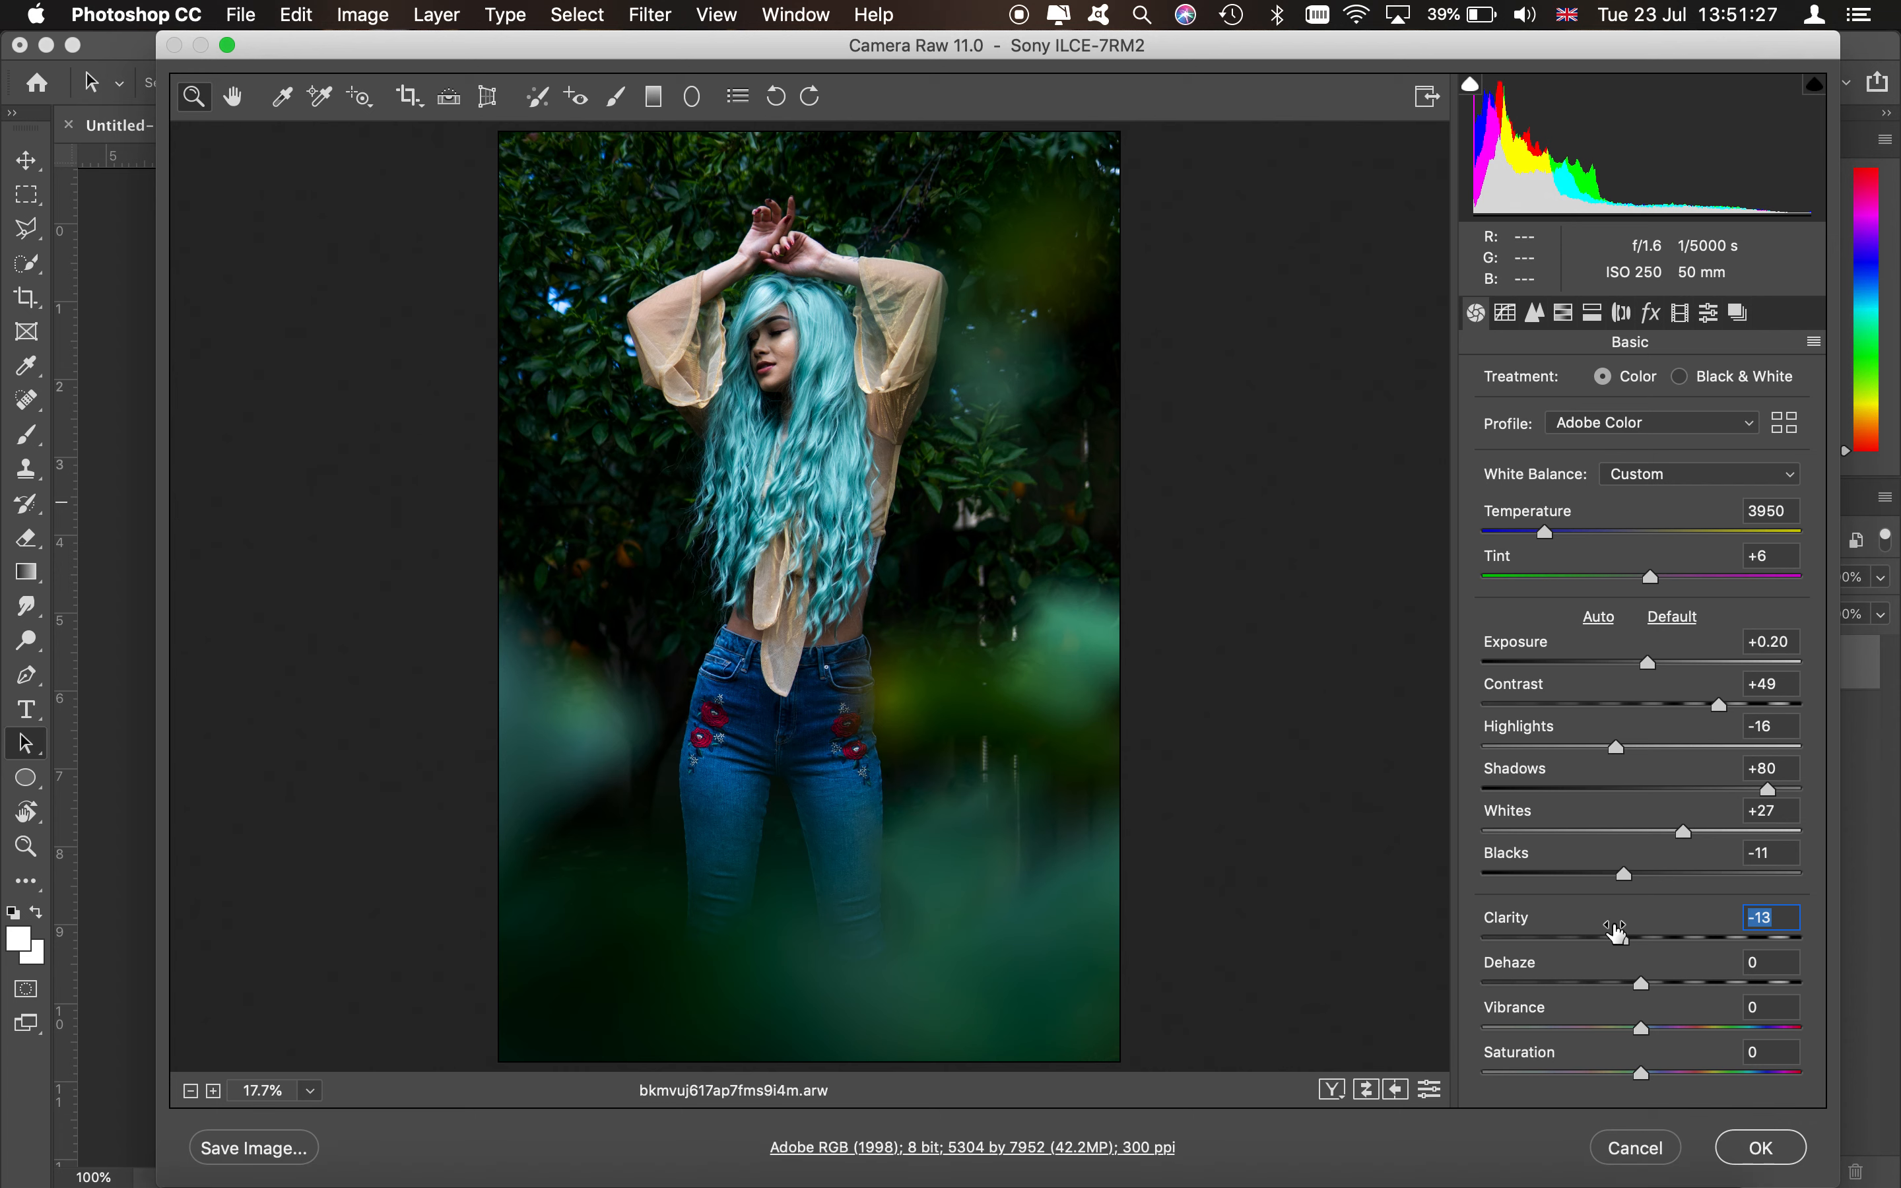
click(1744, 935)
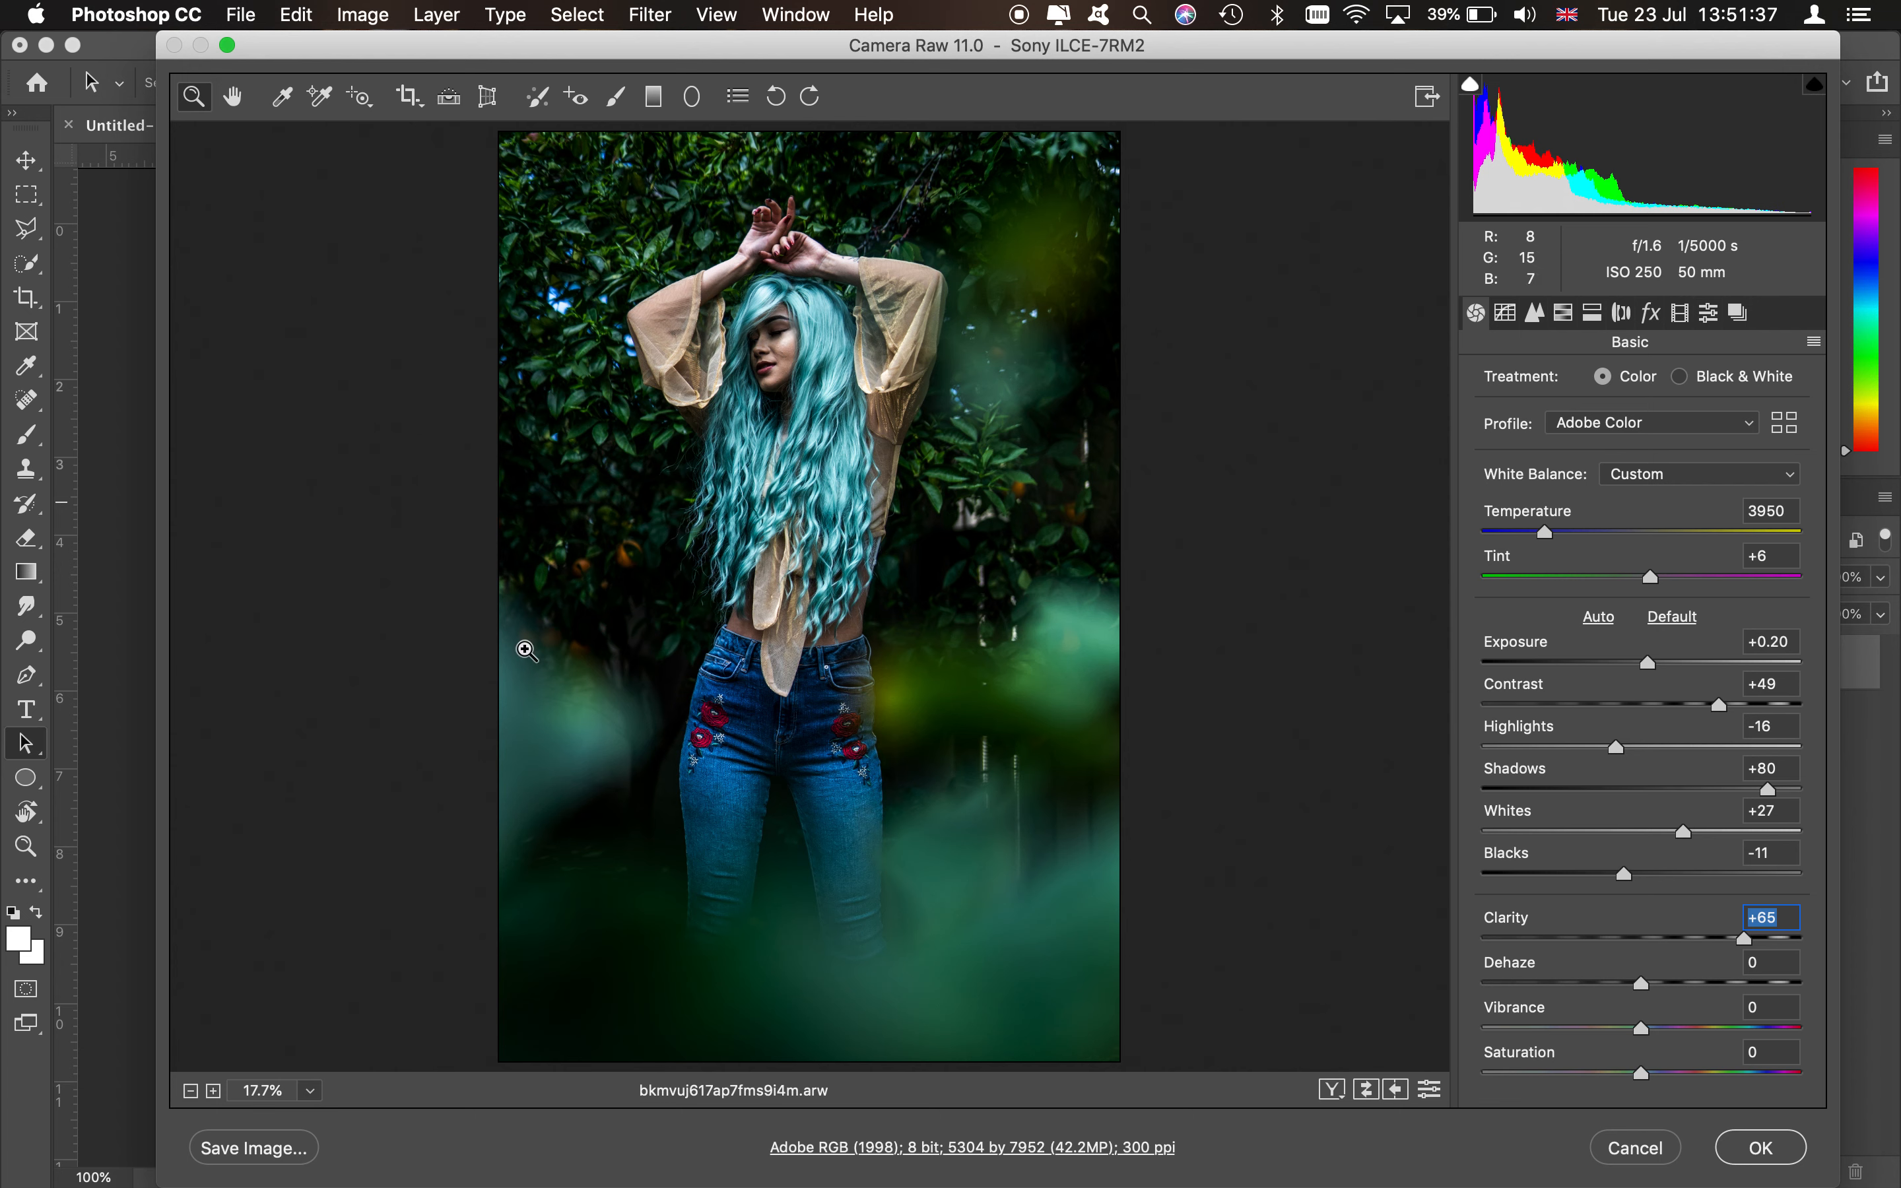
click(1625, 937)
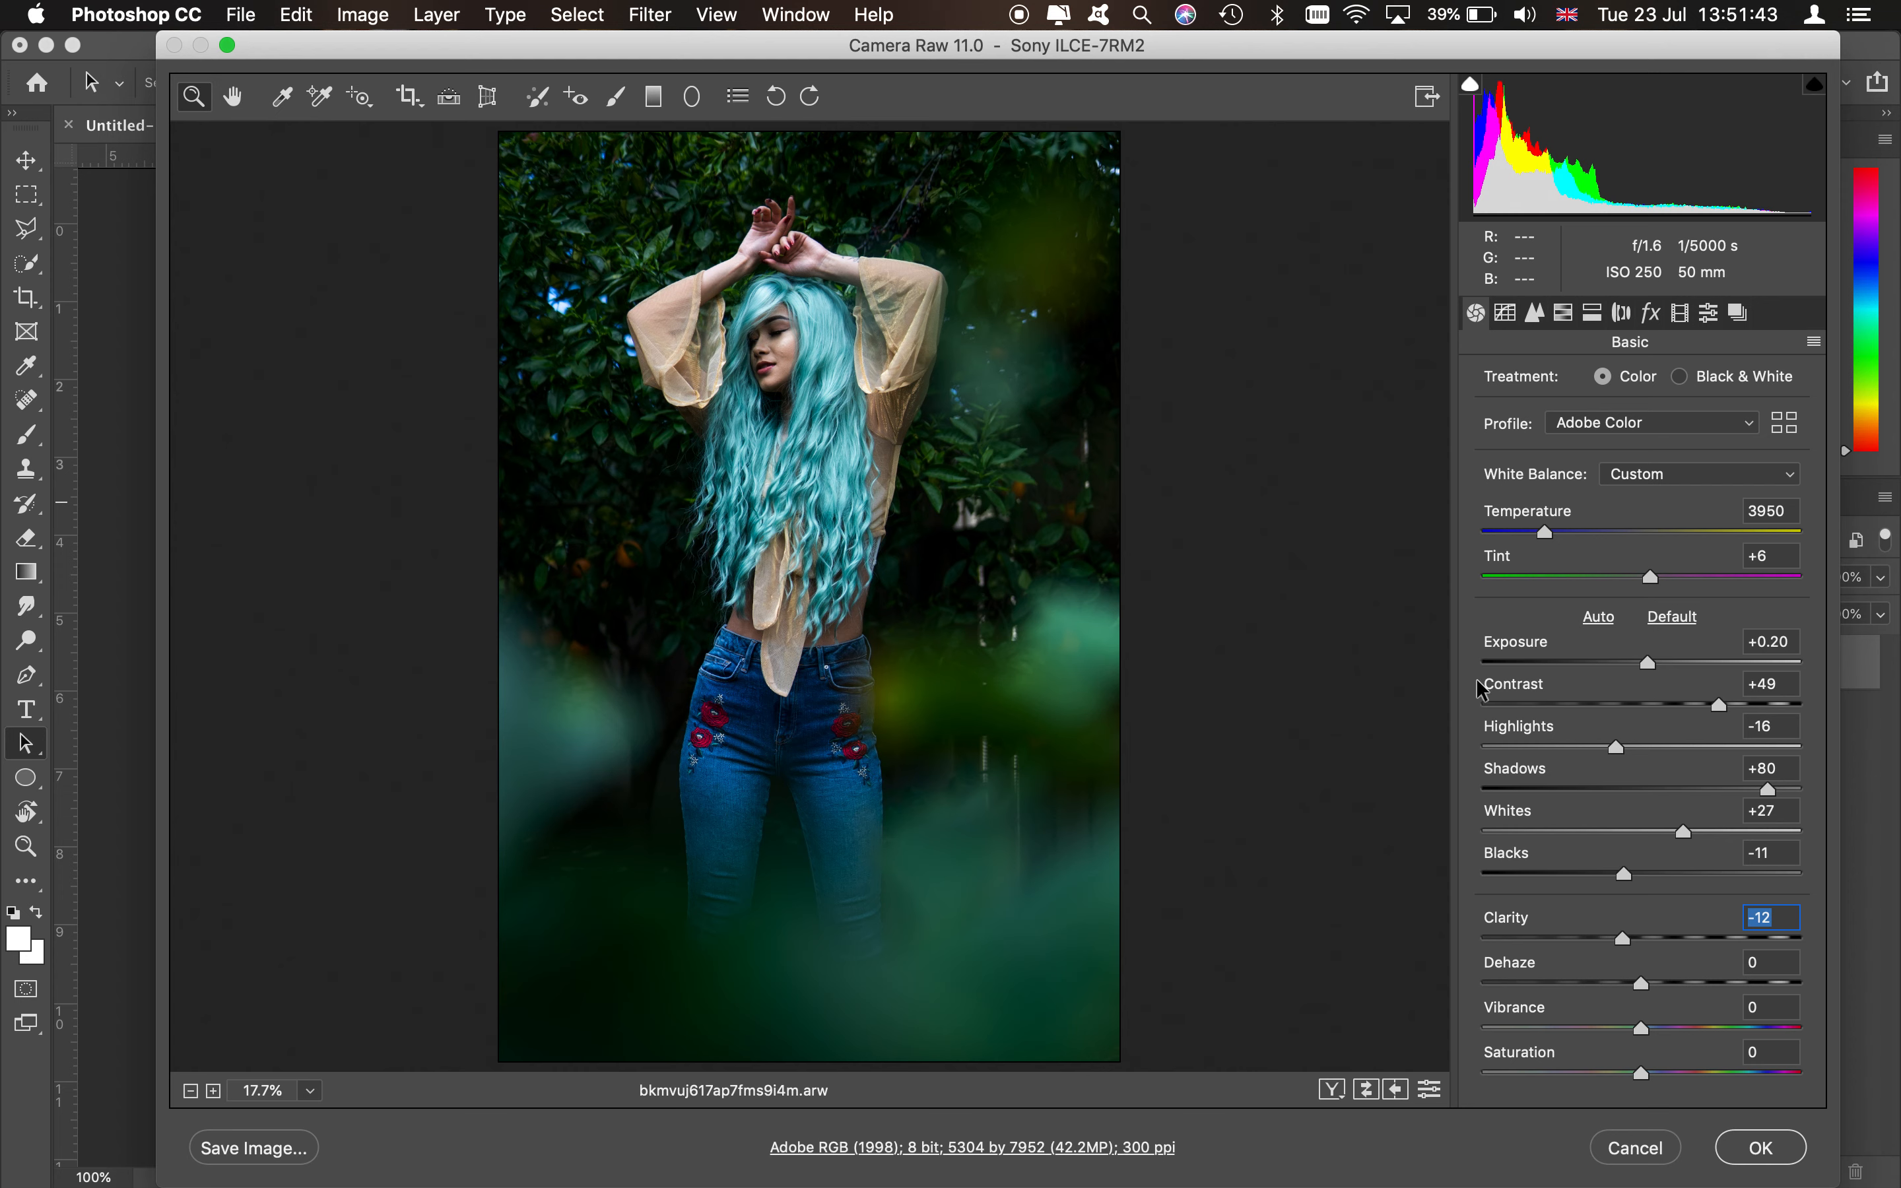
- Open the point tone curve and add several RGB curve points, raising the upper tones and adjusting the shadow end
click(1508, 314)
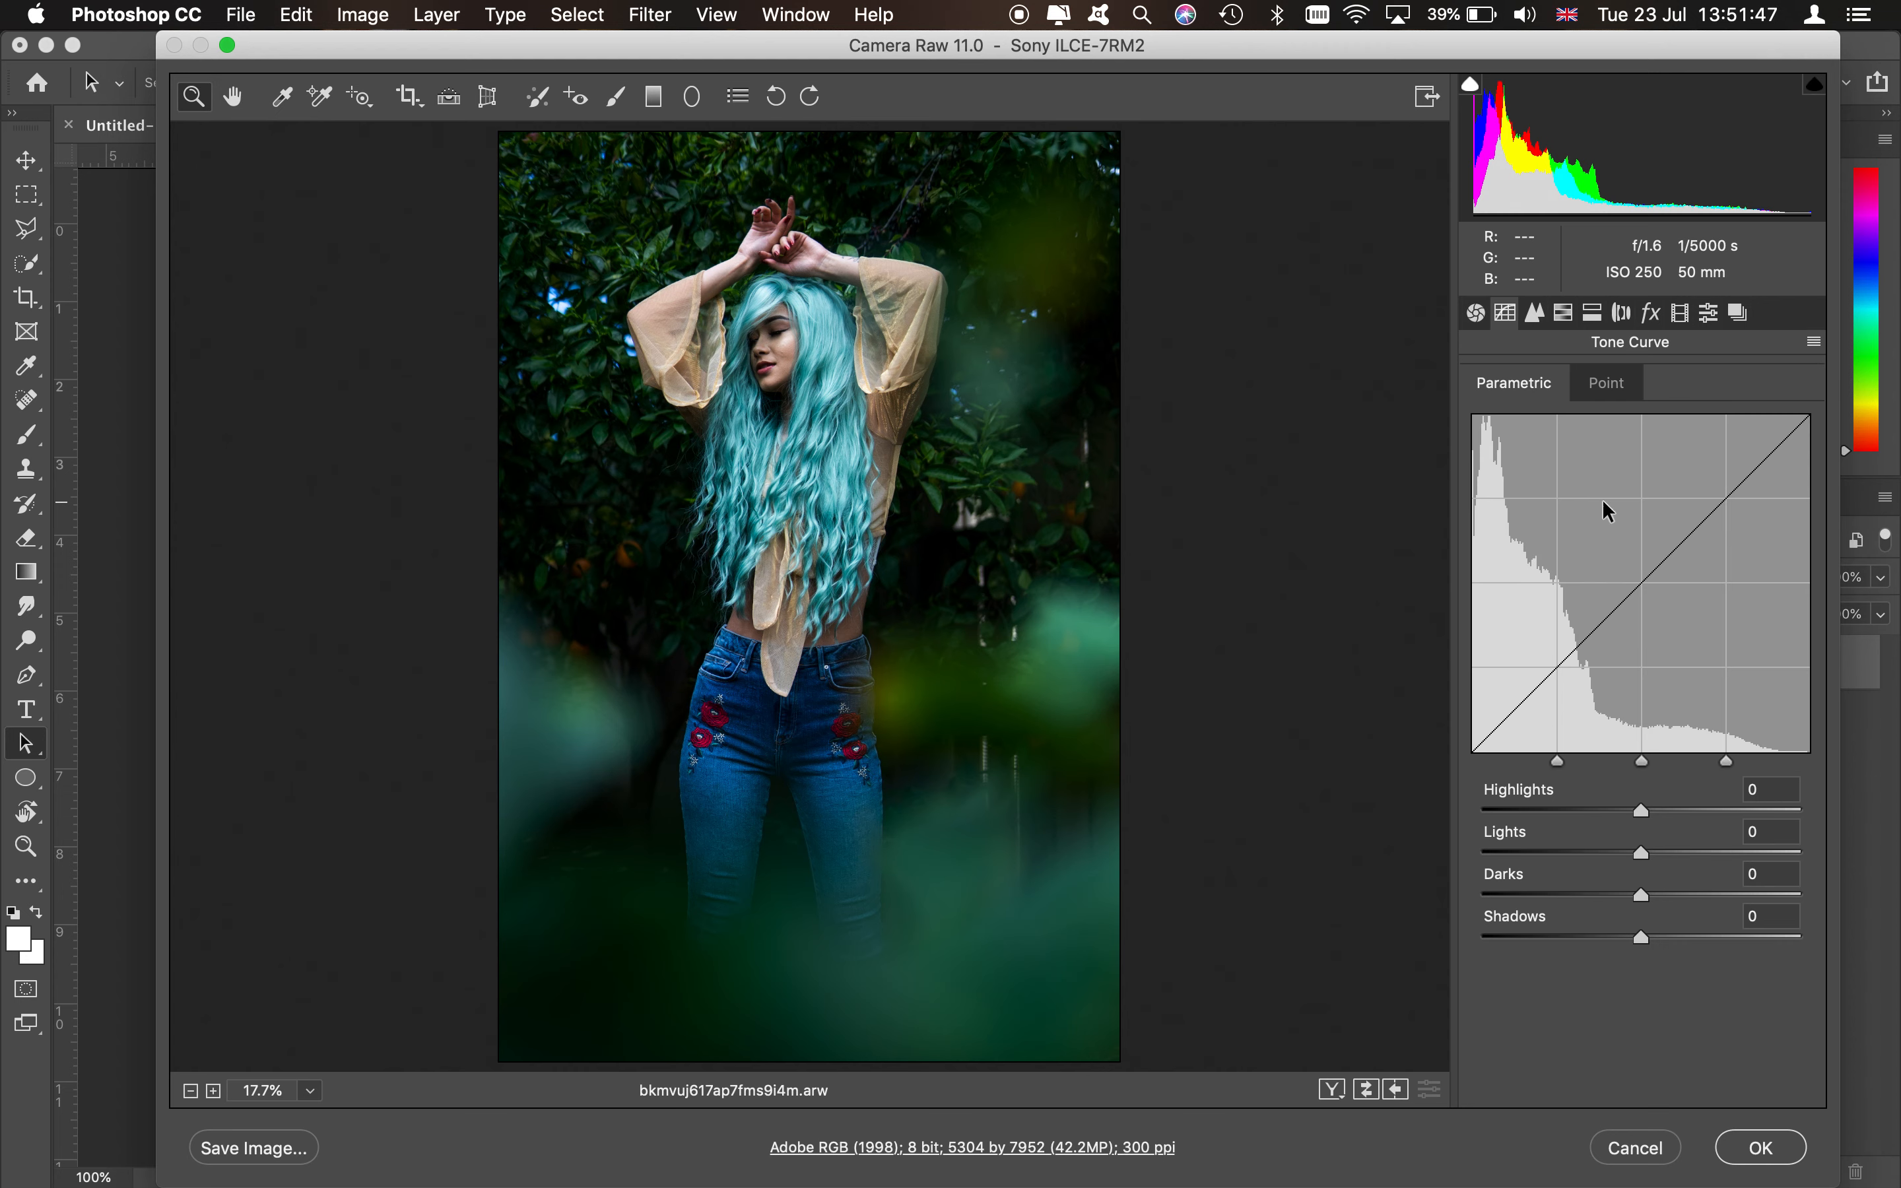
click(1597, 384)
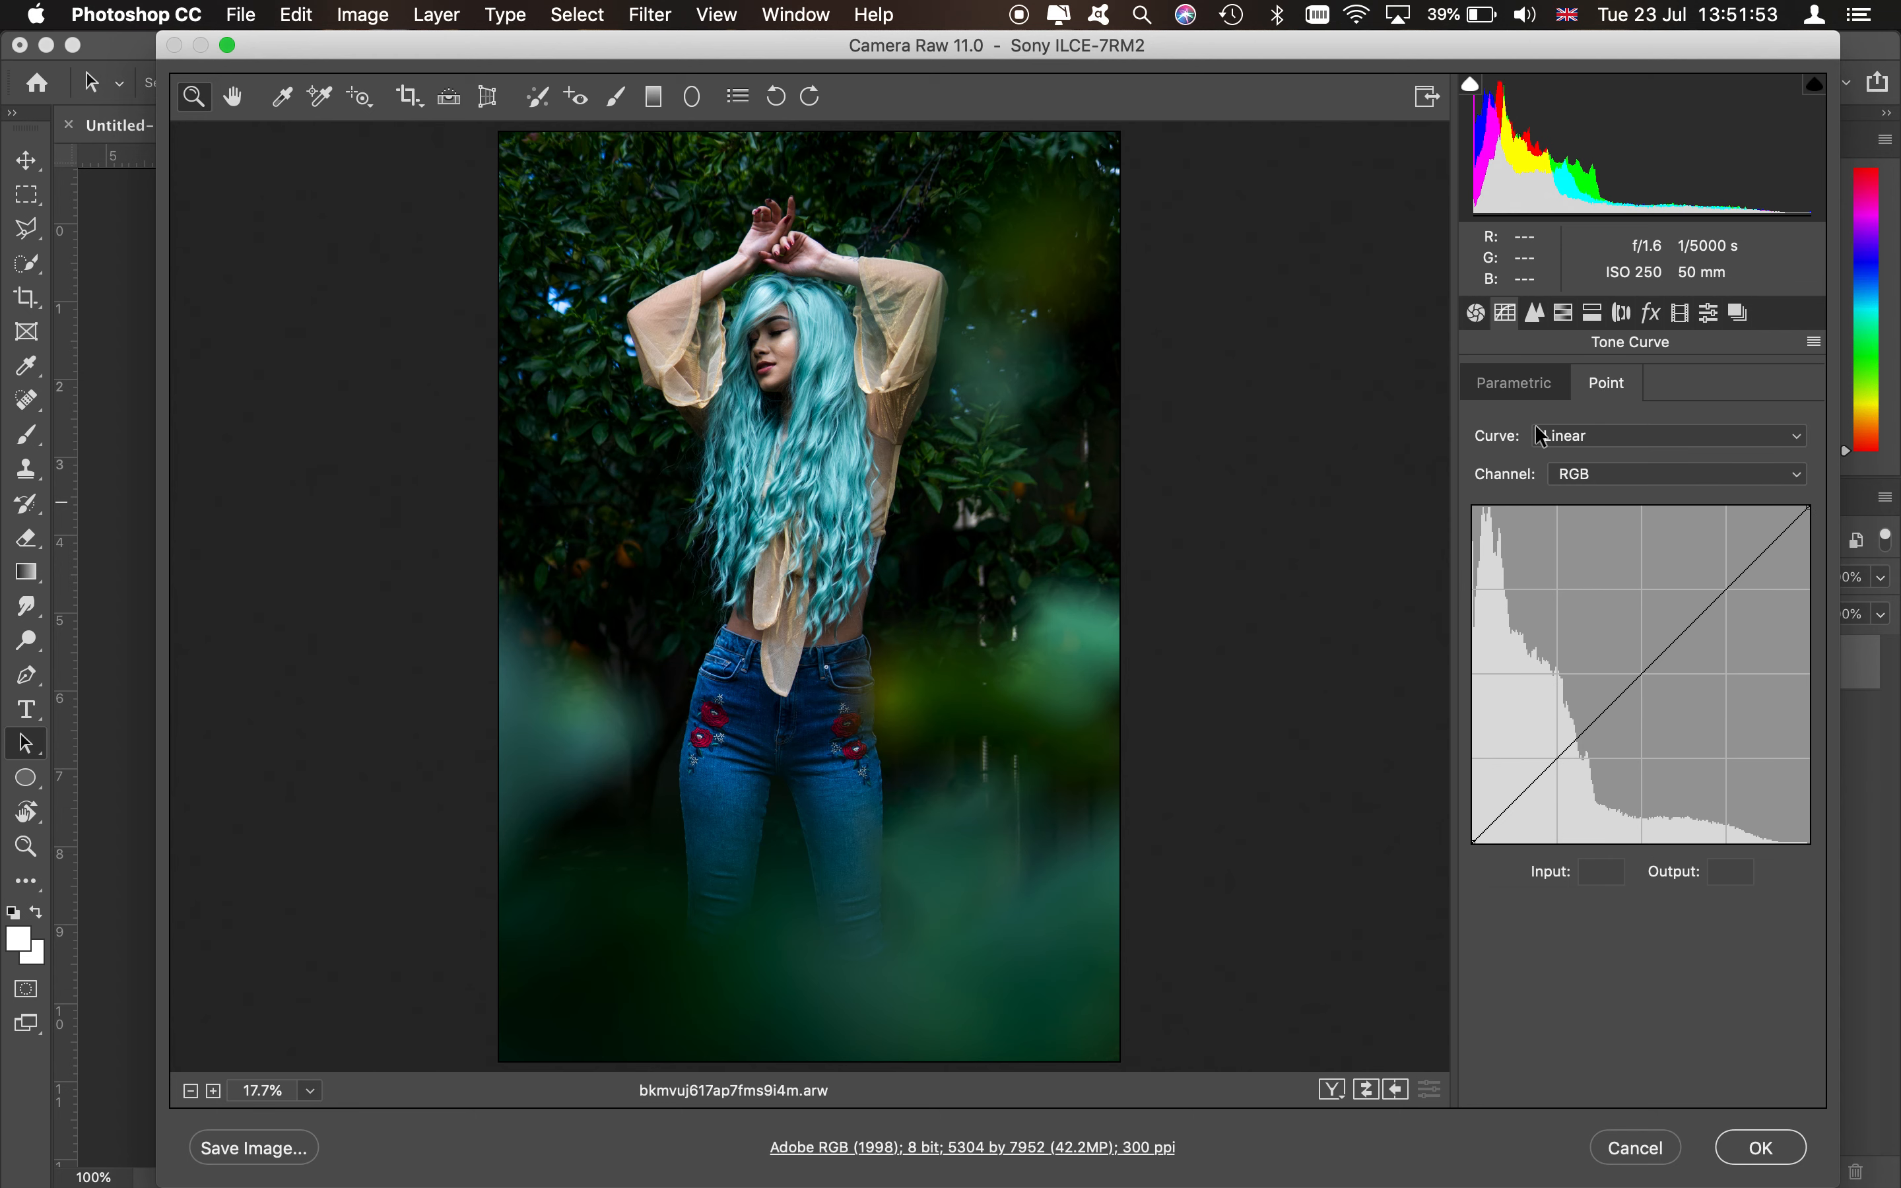
click(1514, 385)
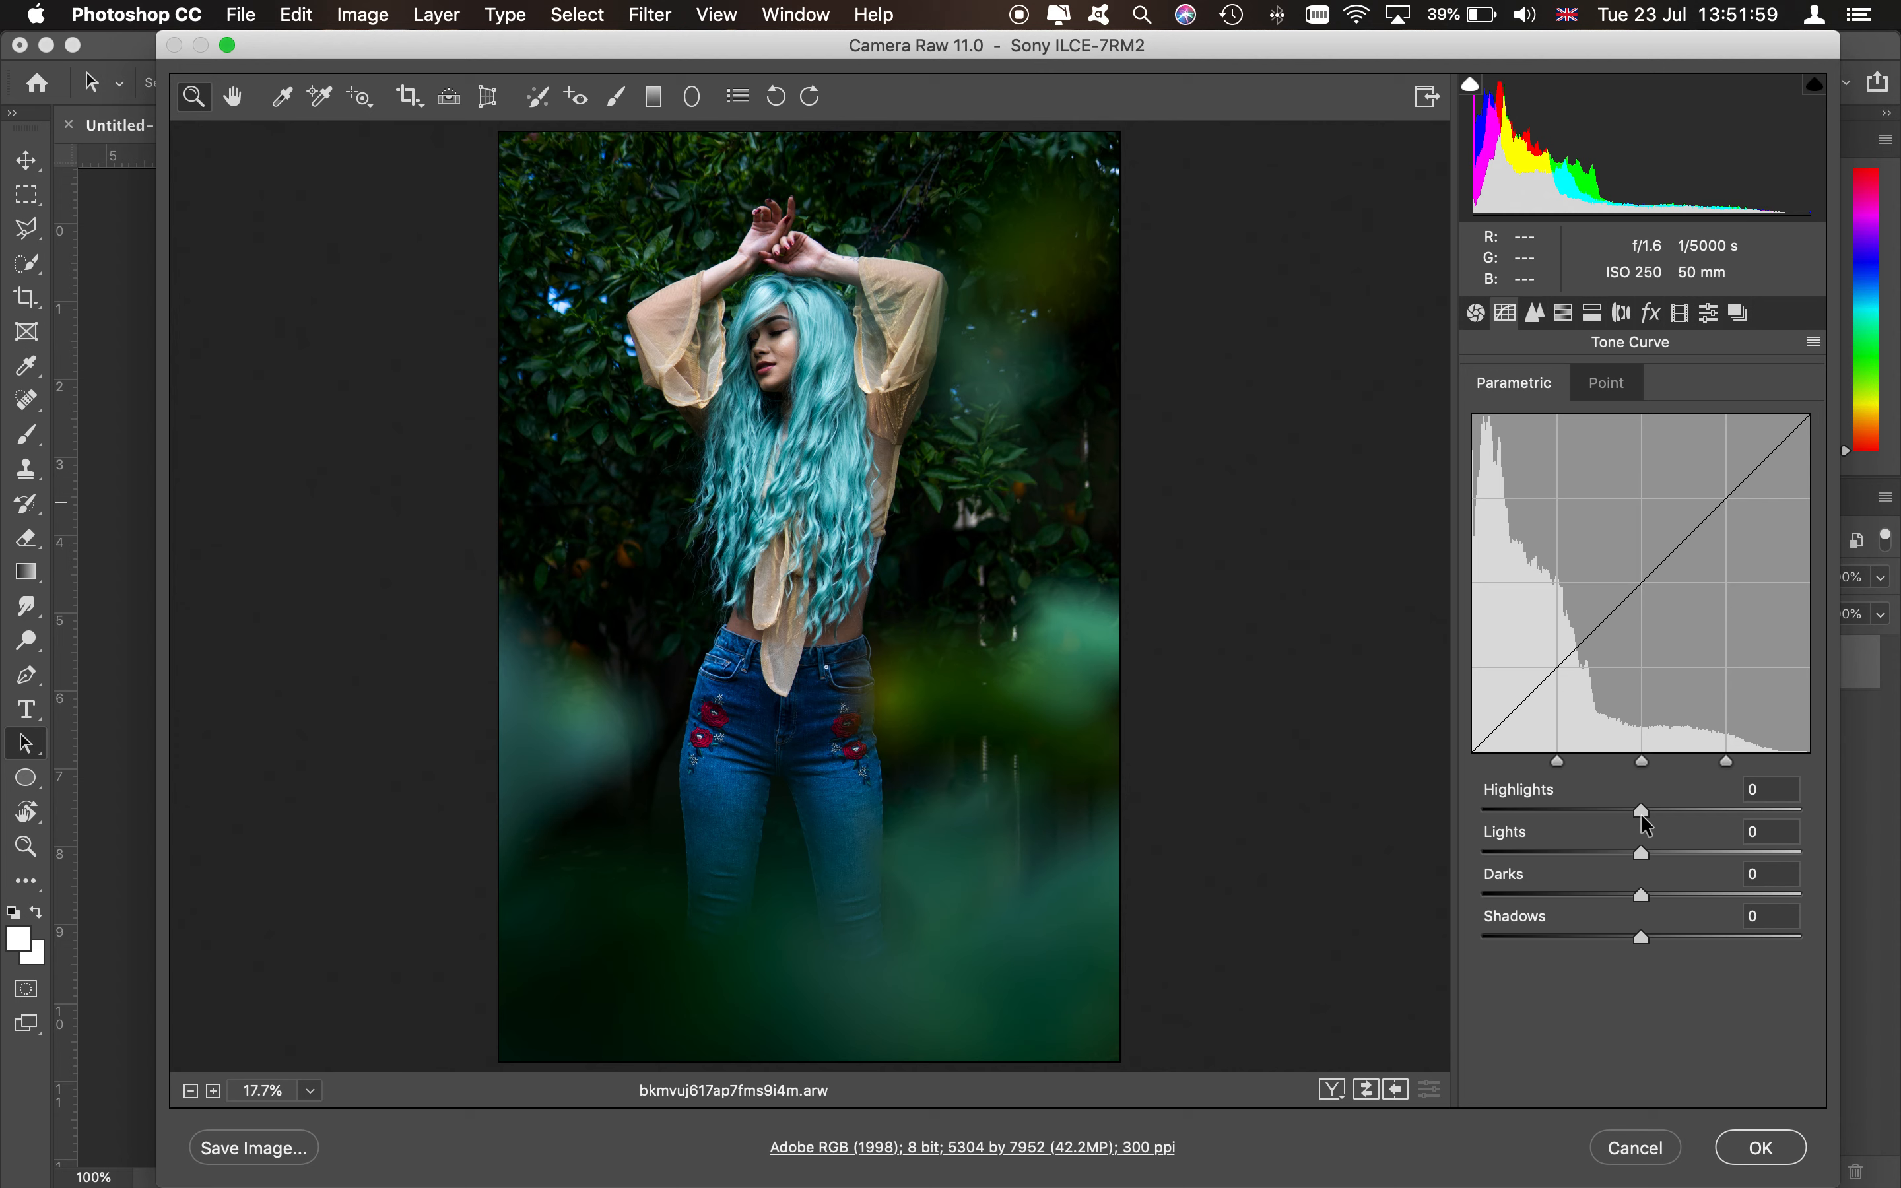
click(1605, 390)
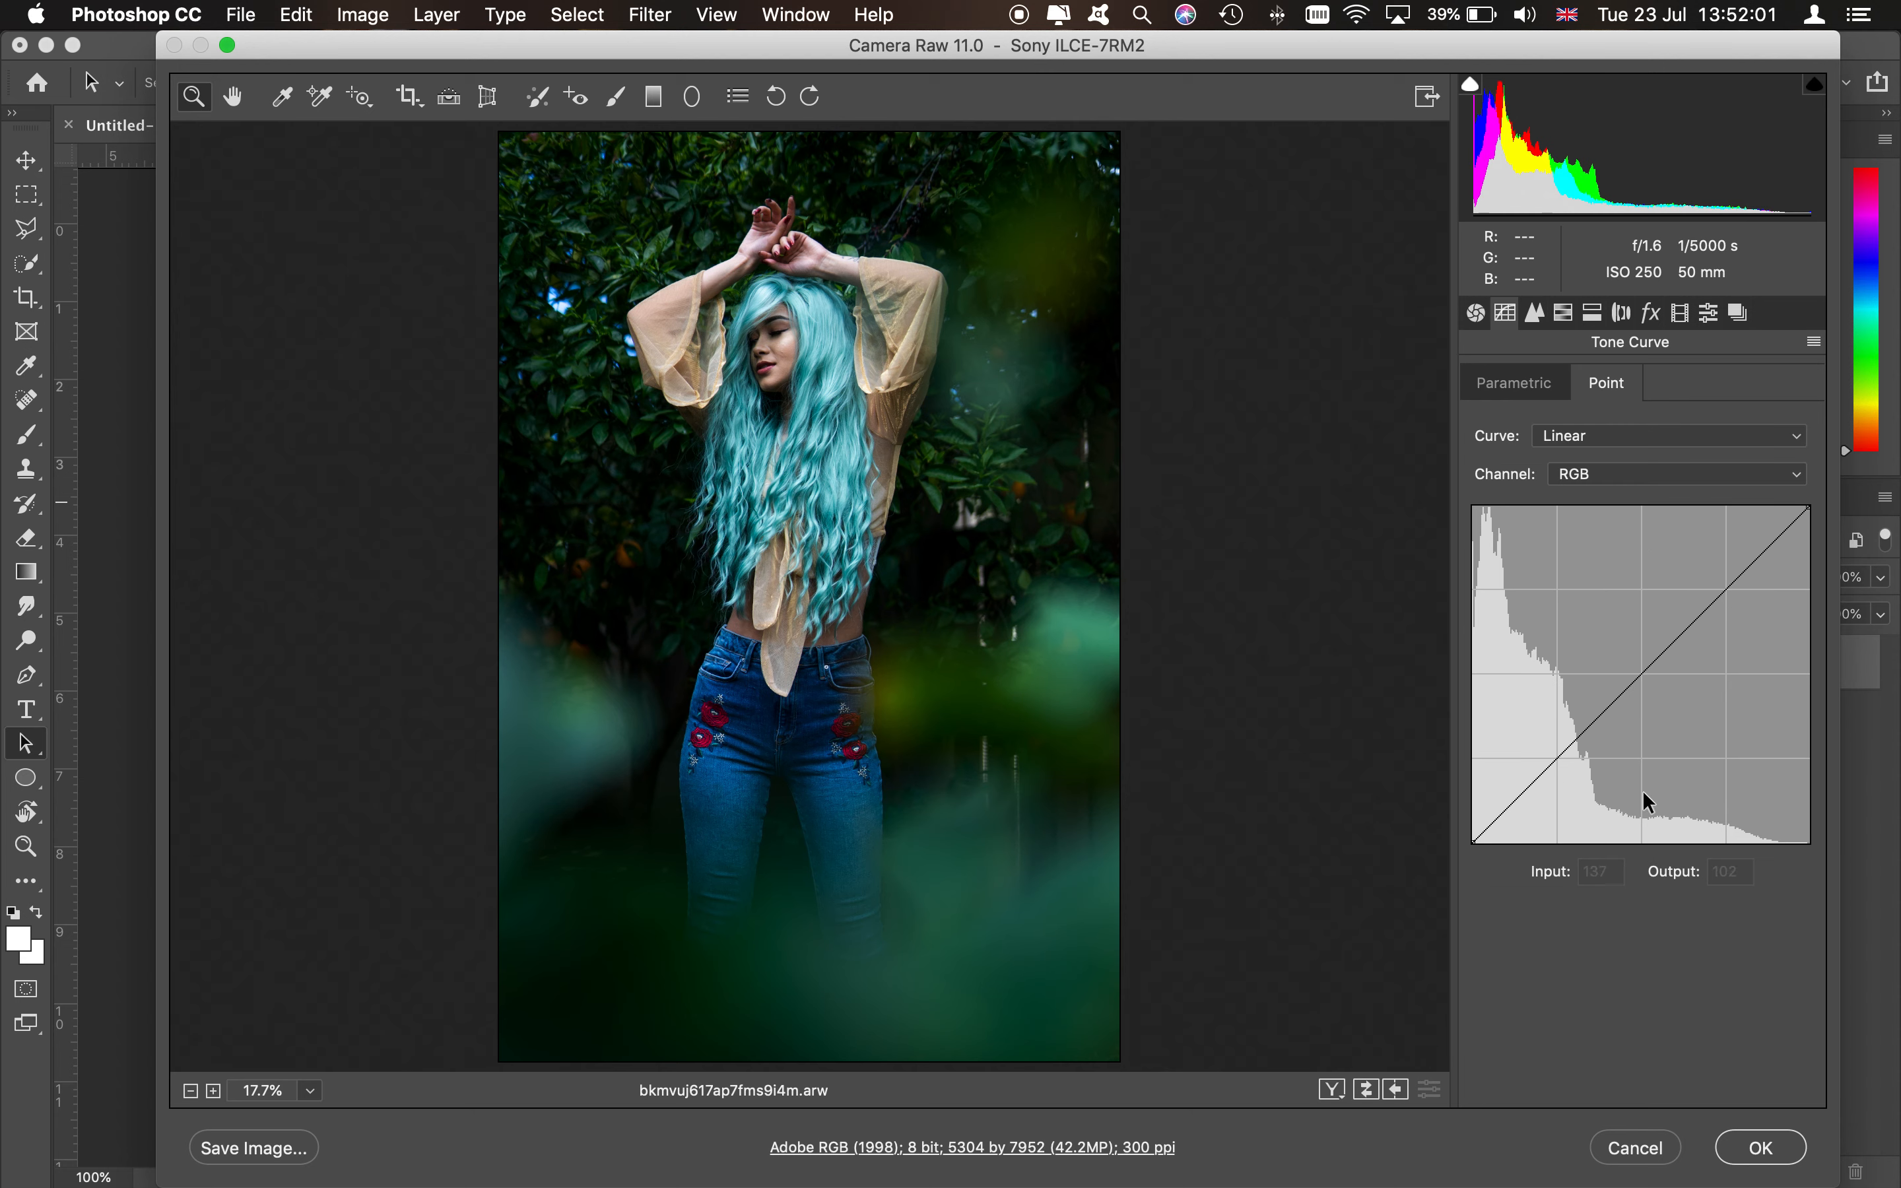
click(1749, 569)
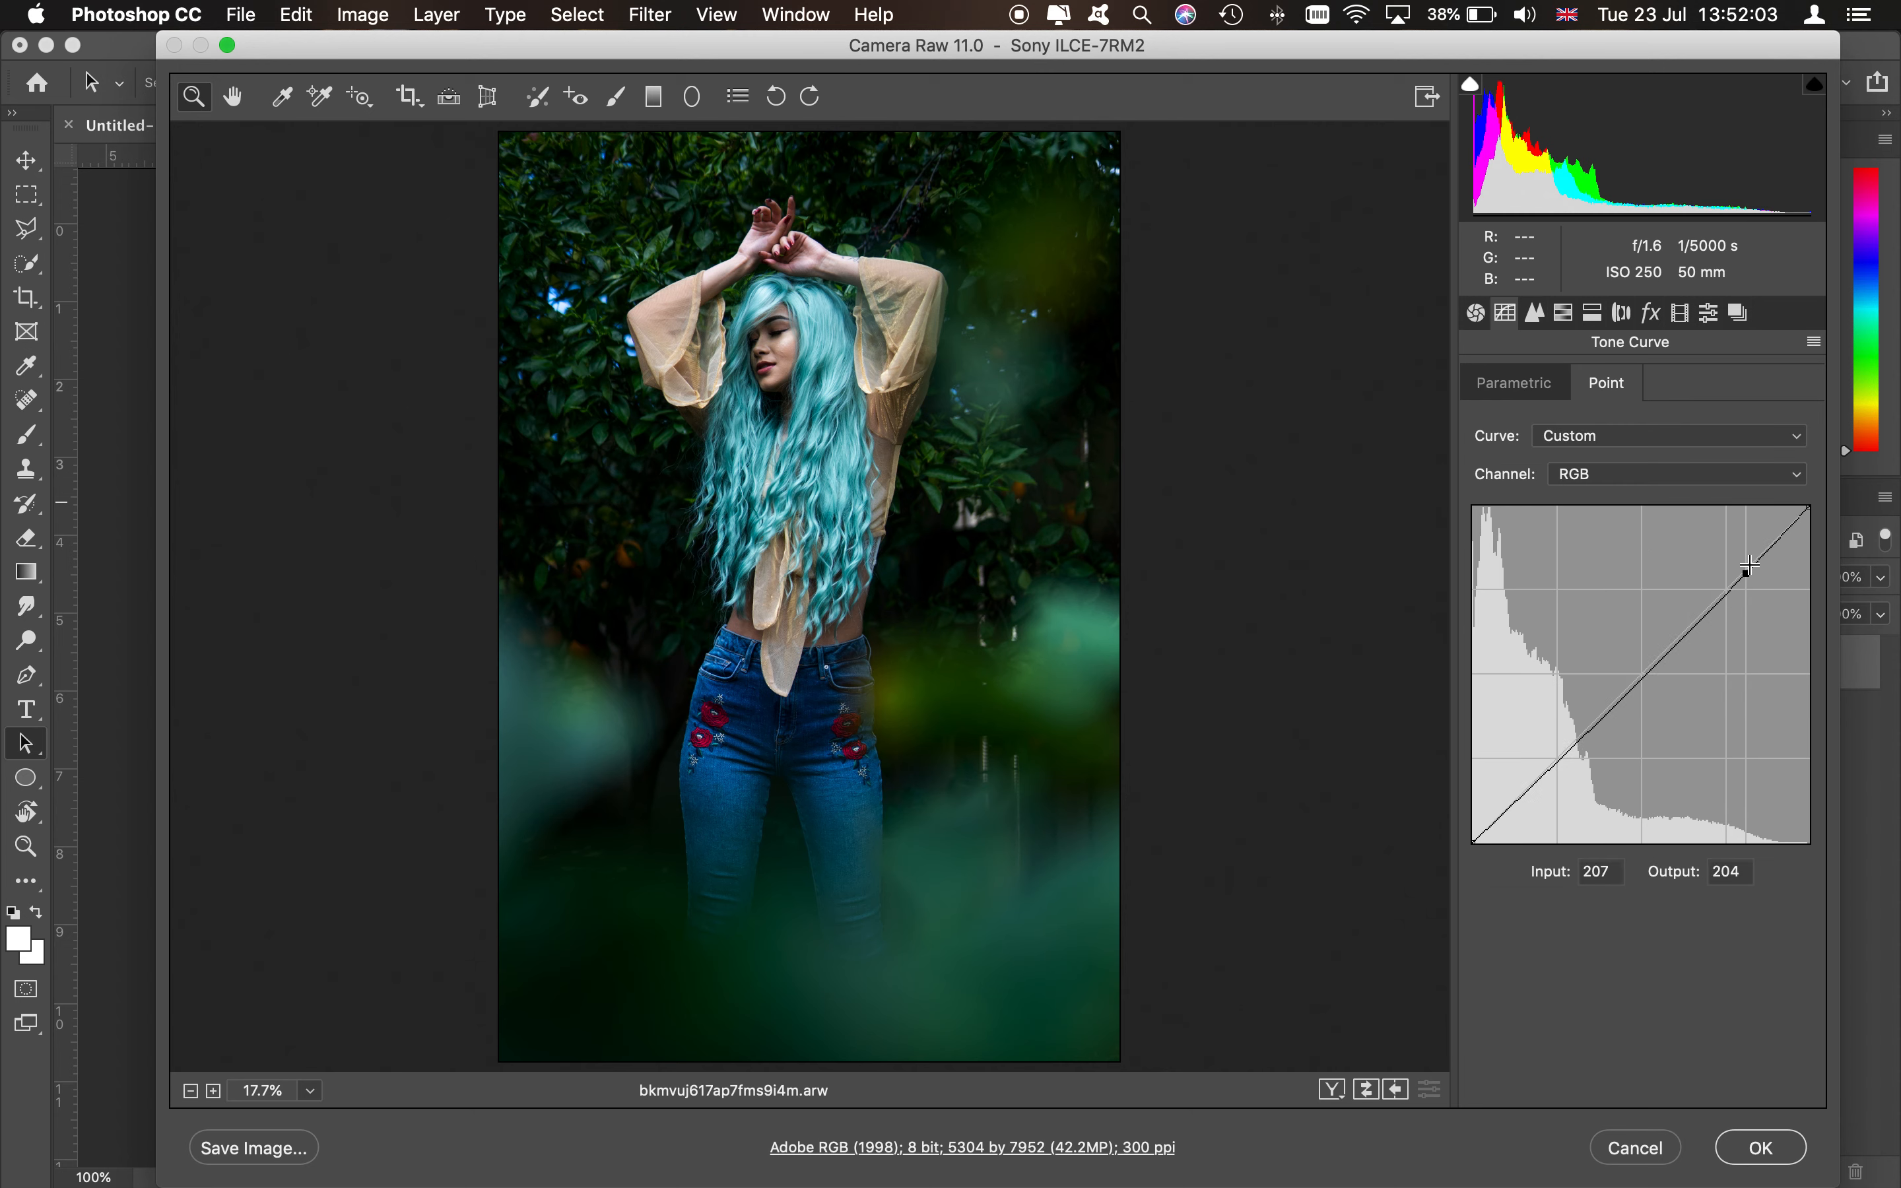
drag(1749, 565, 1765, 548)
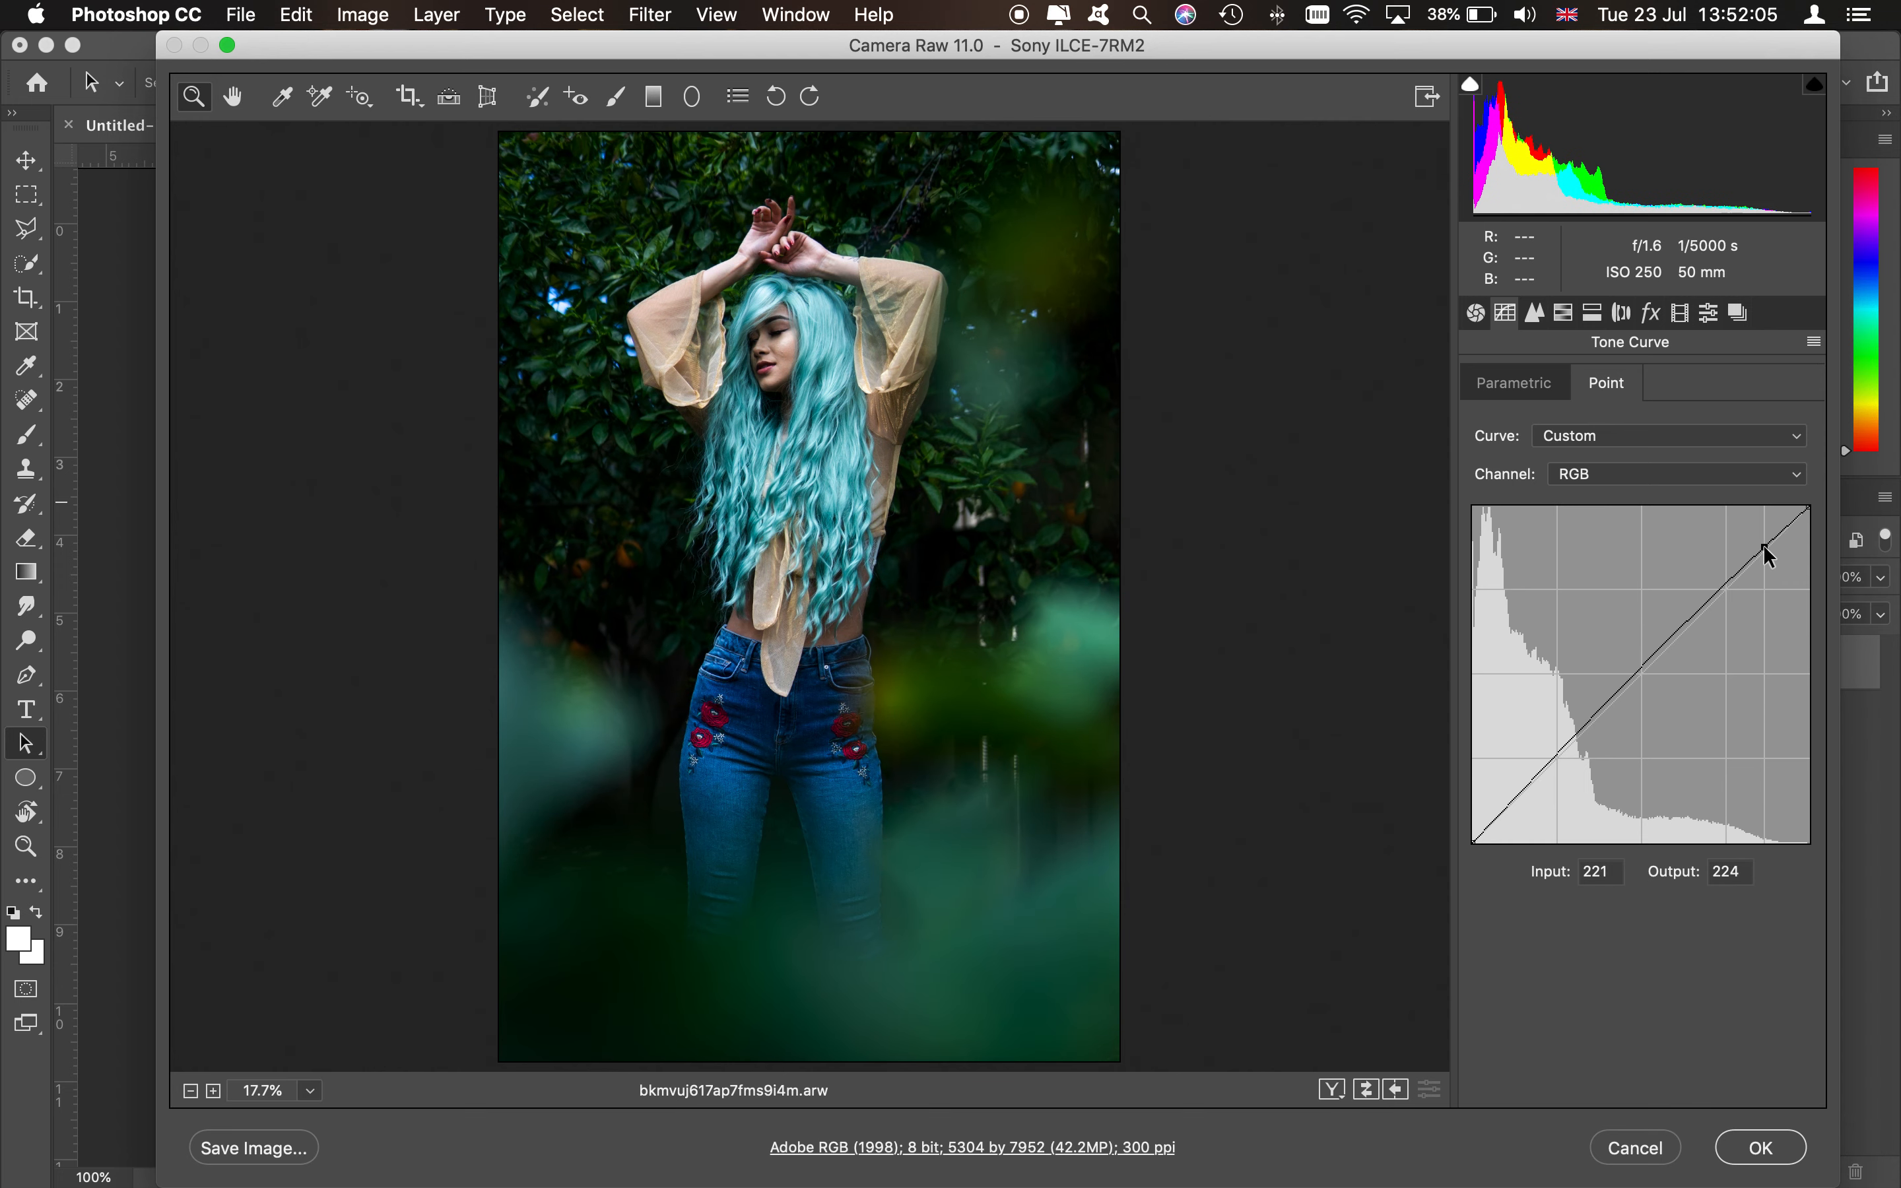
click(1782, 526)
drag(1765, 548, 1637, 667)
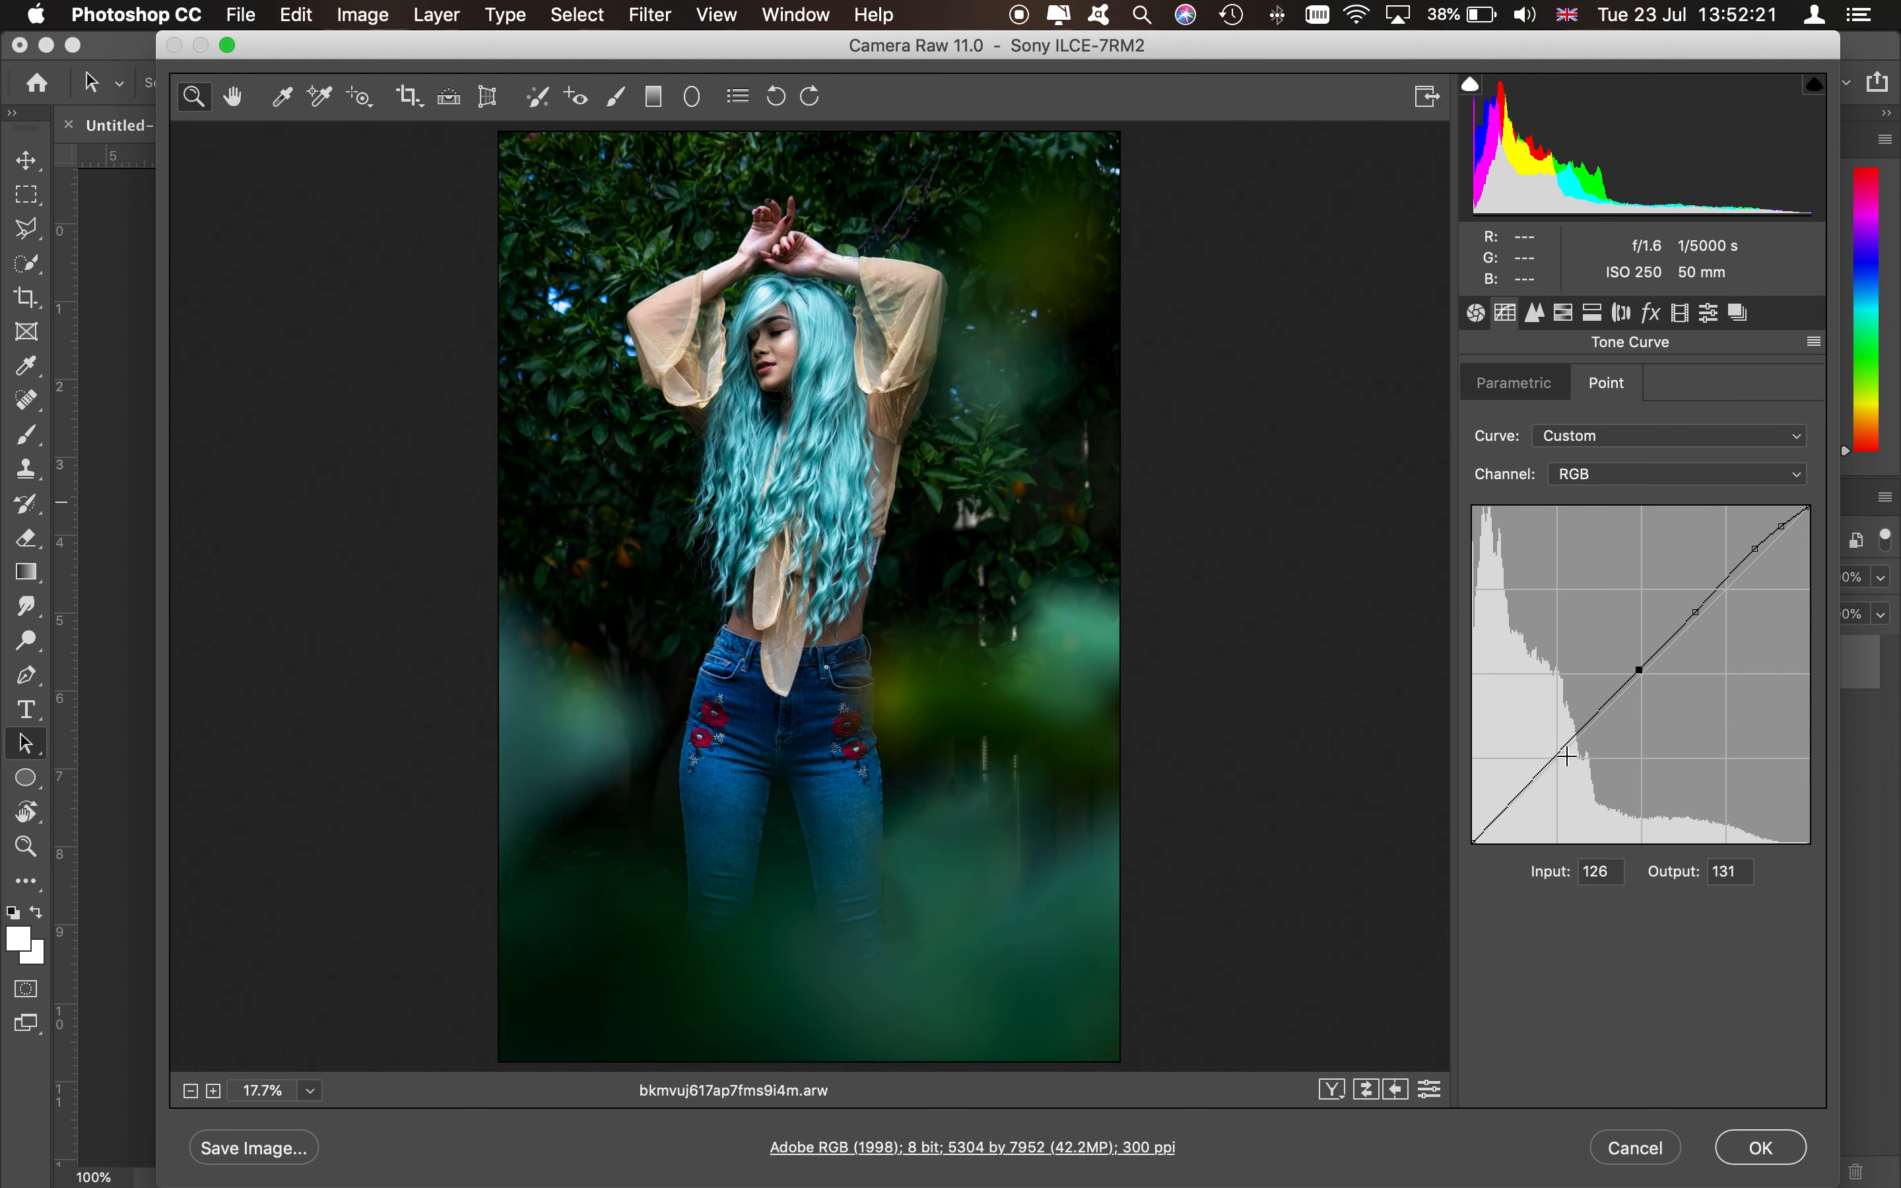
drag(1553, 754, 1565, 742)
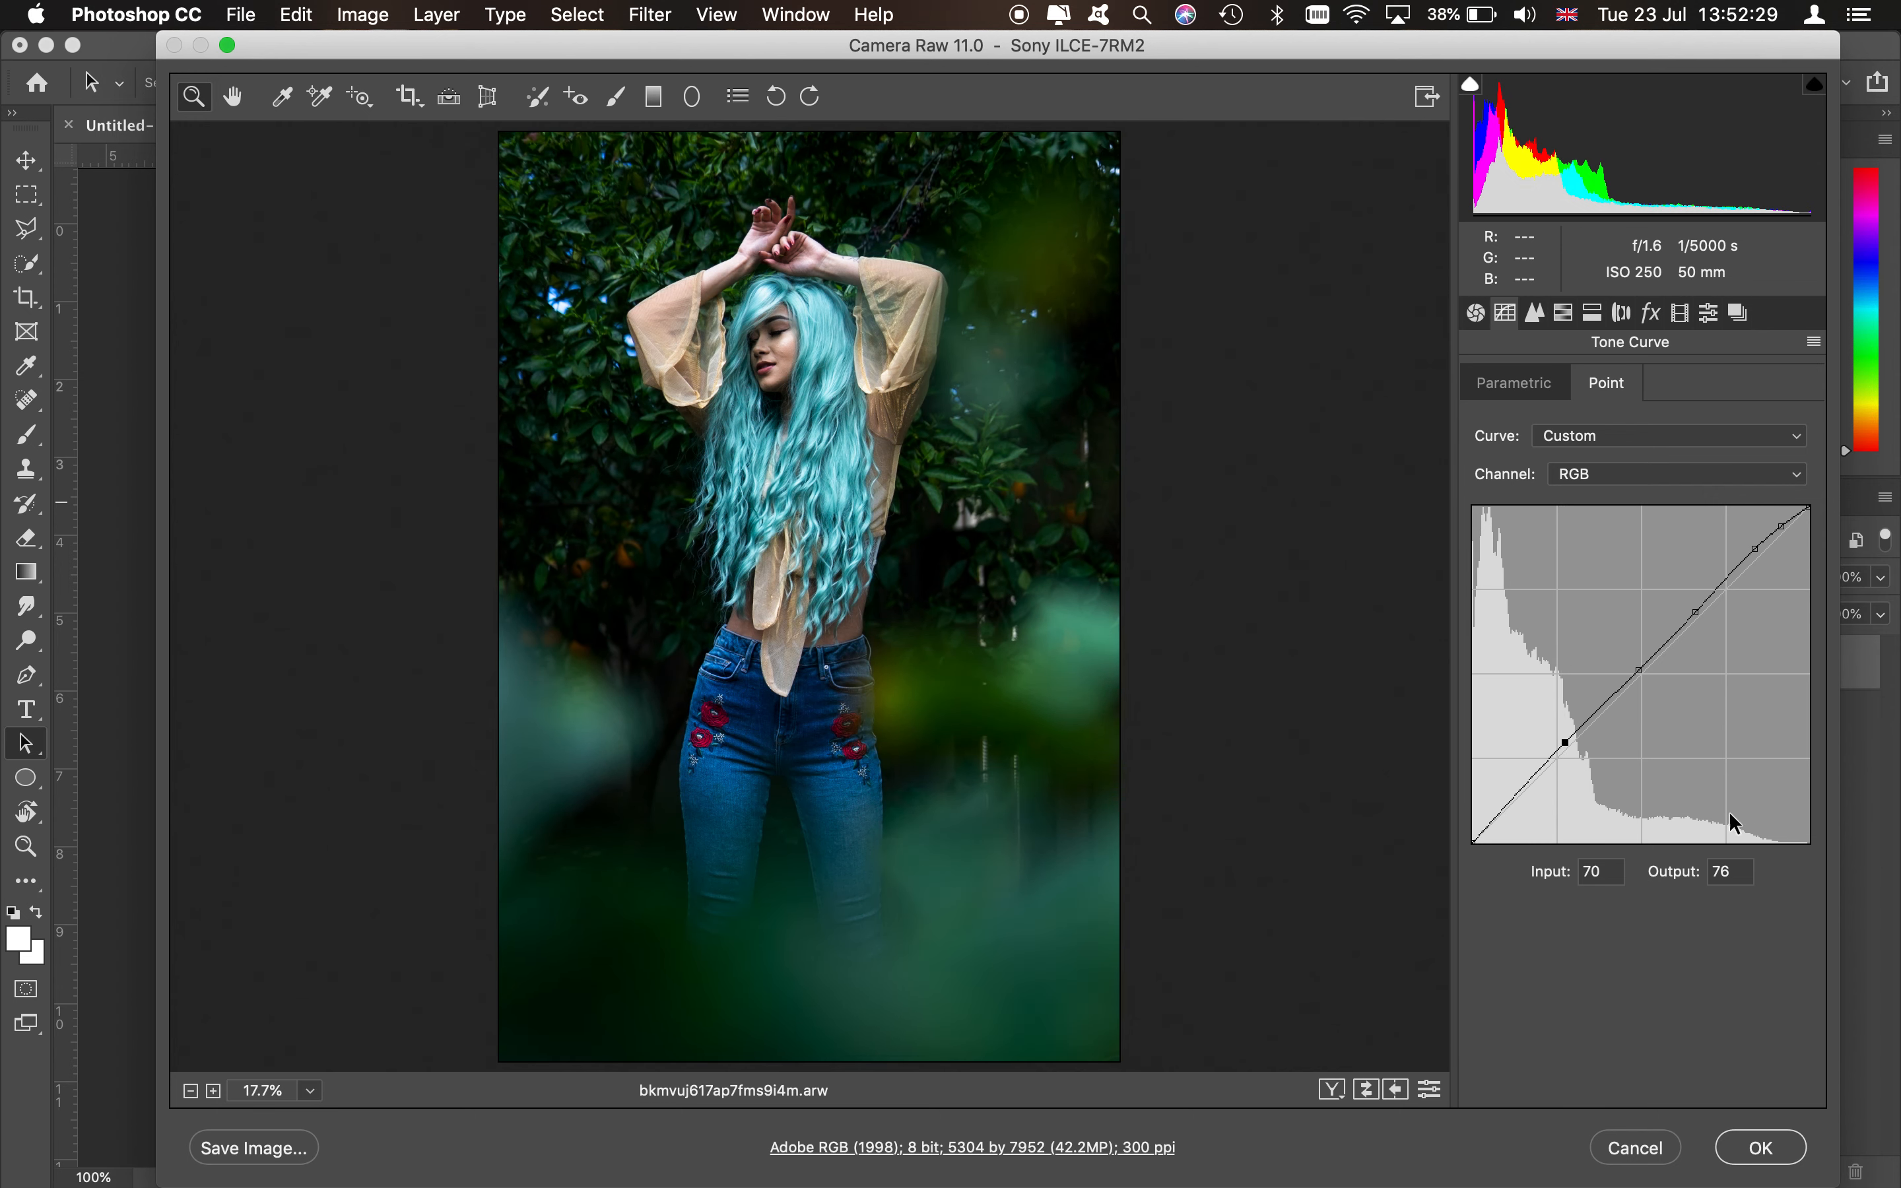
drag(1567, 742, 1524, 801)
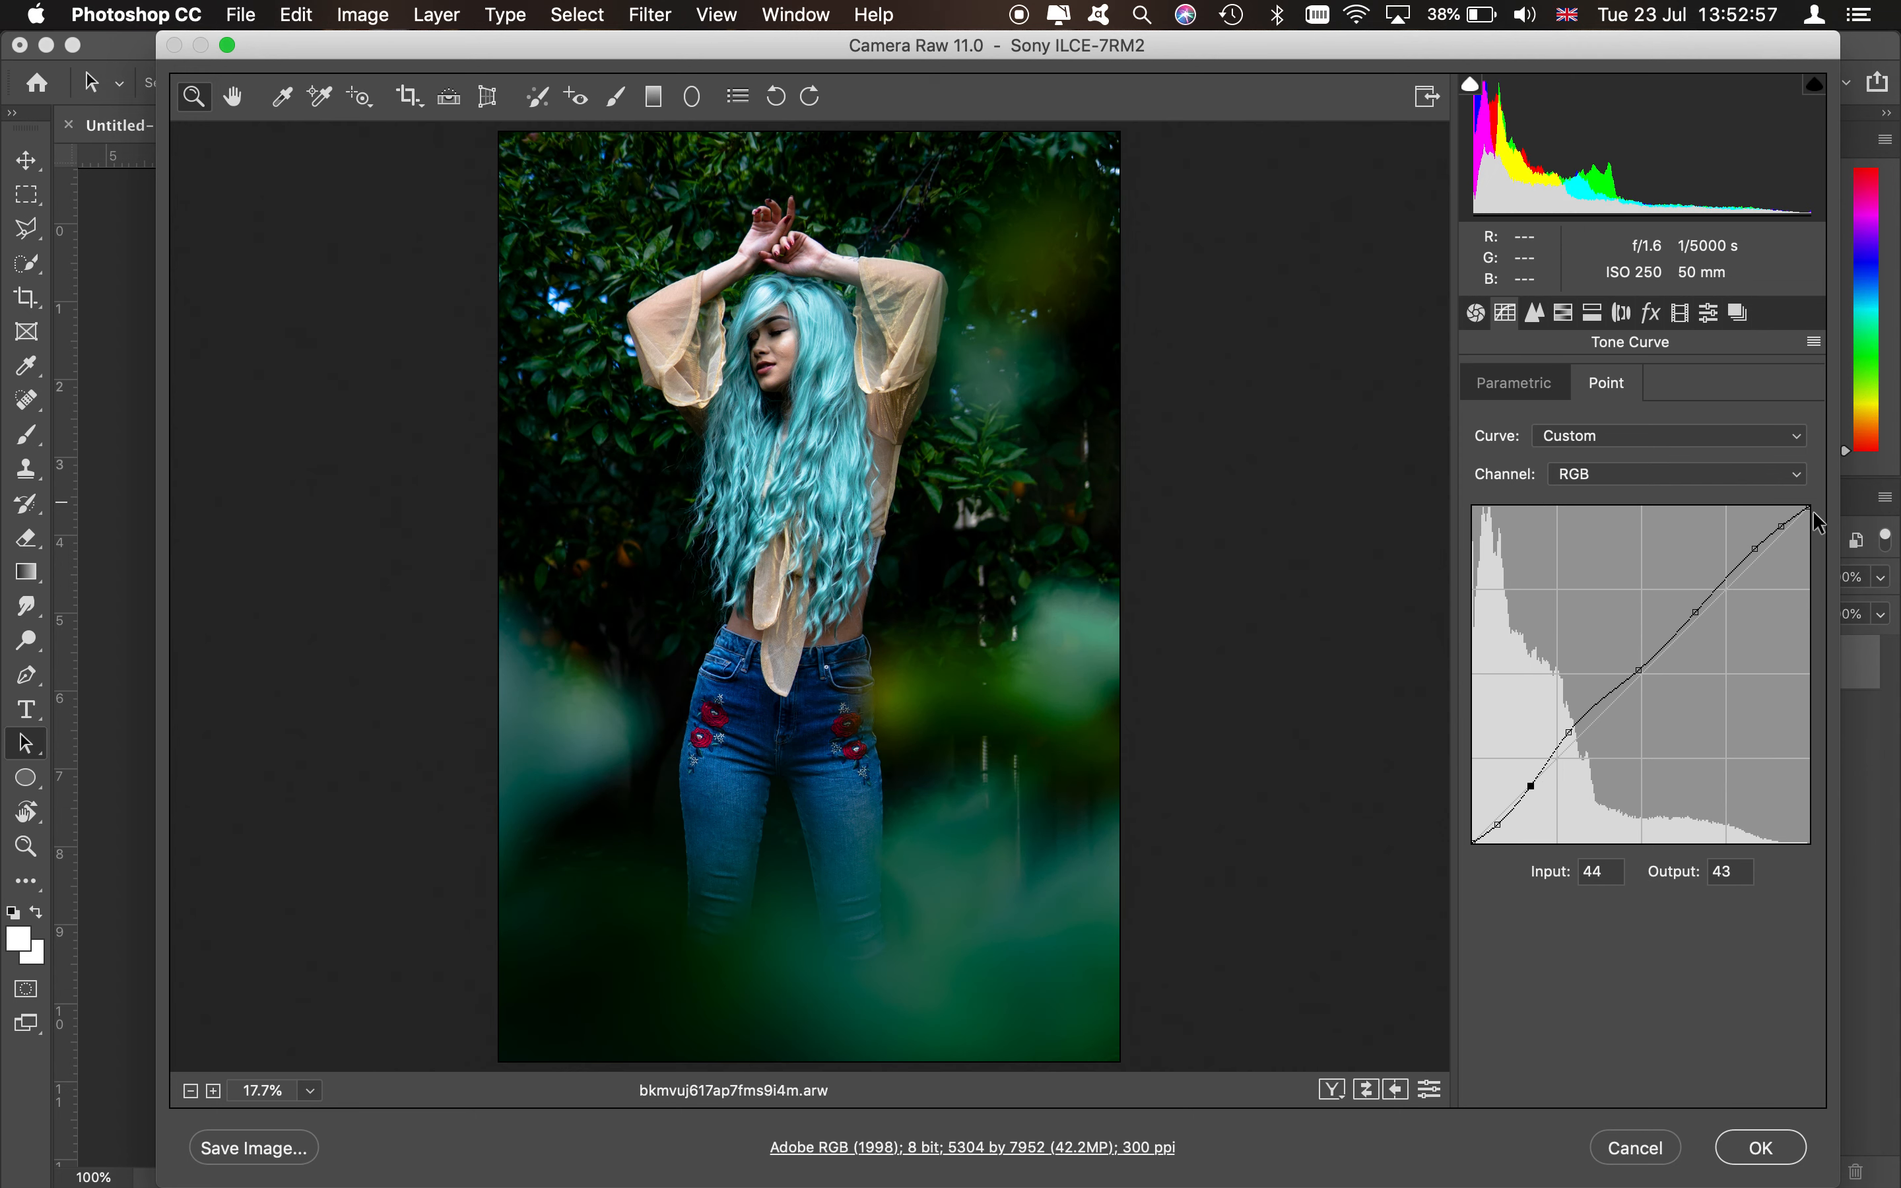
click(1473, 839)
drag(1475, 816, 1498, 813)
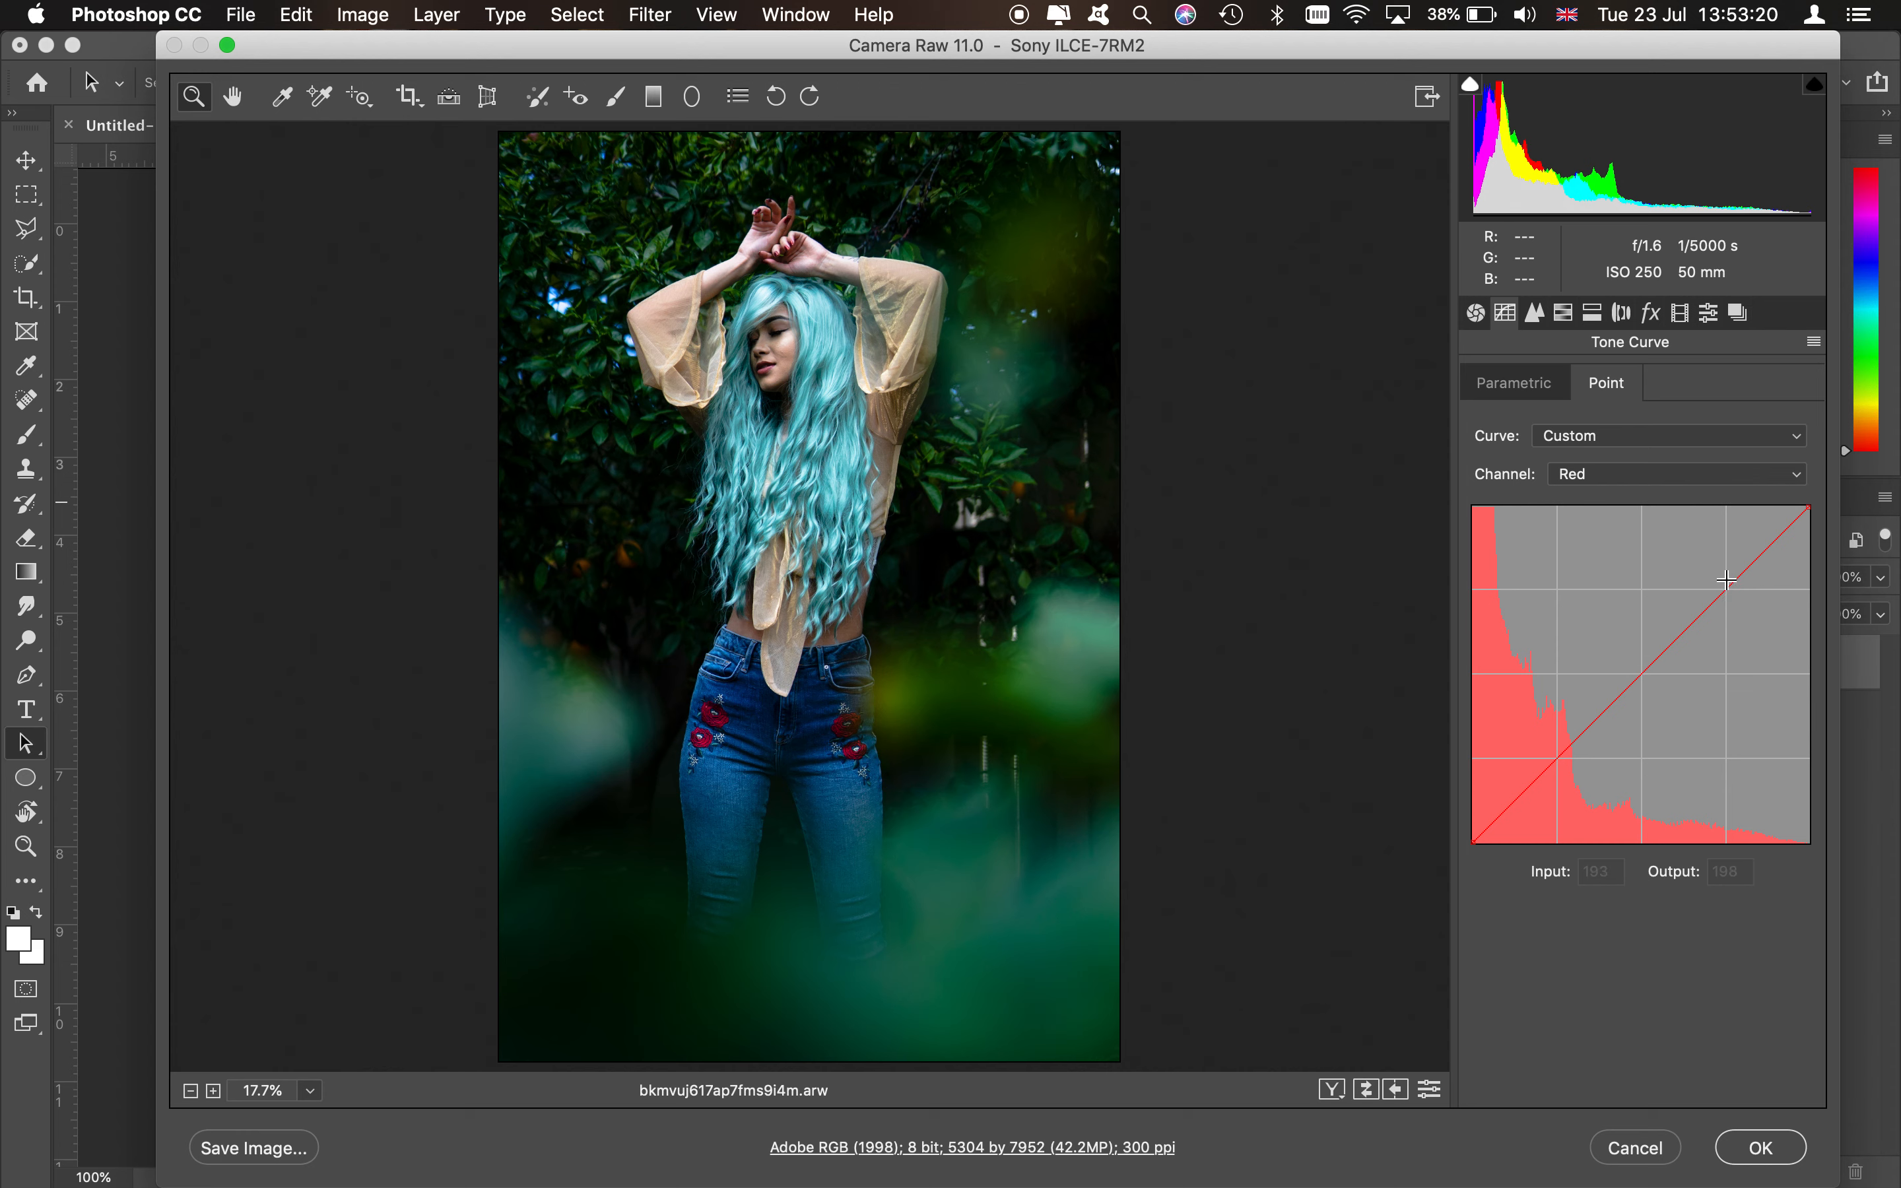
- Shape the Red channel curve by lowering its highlight end and adding midtone and shadow points
drag(1727, 580, 1788, 533)
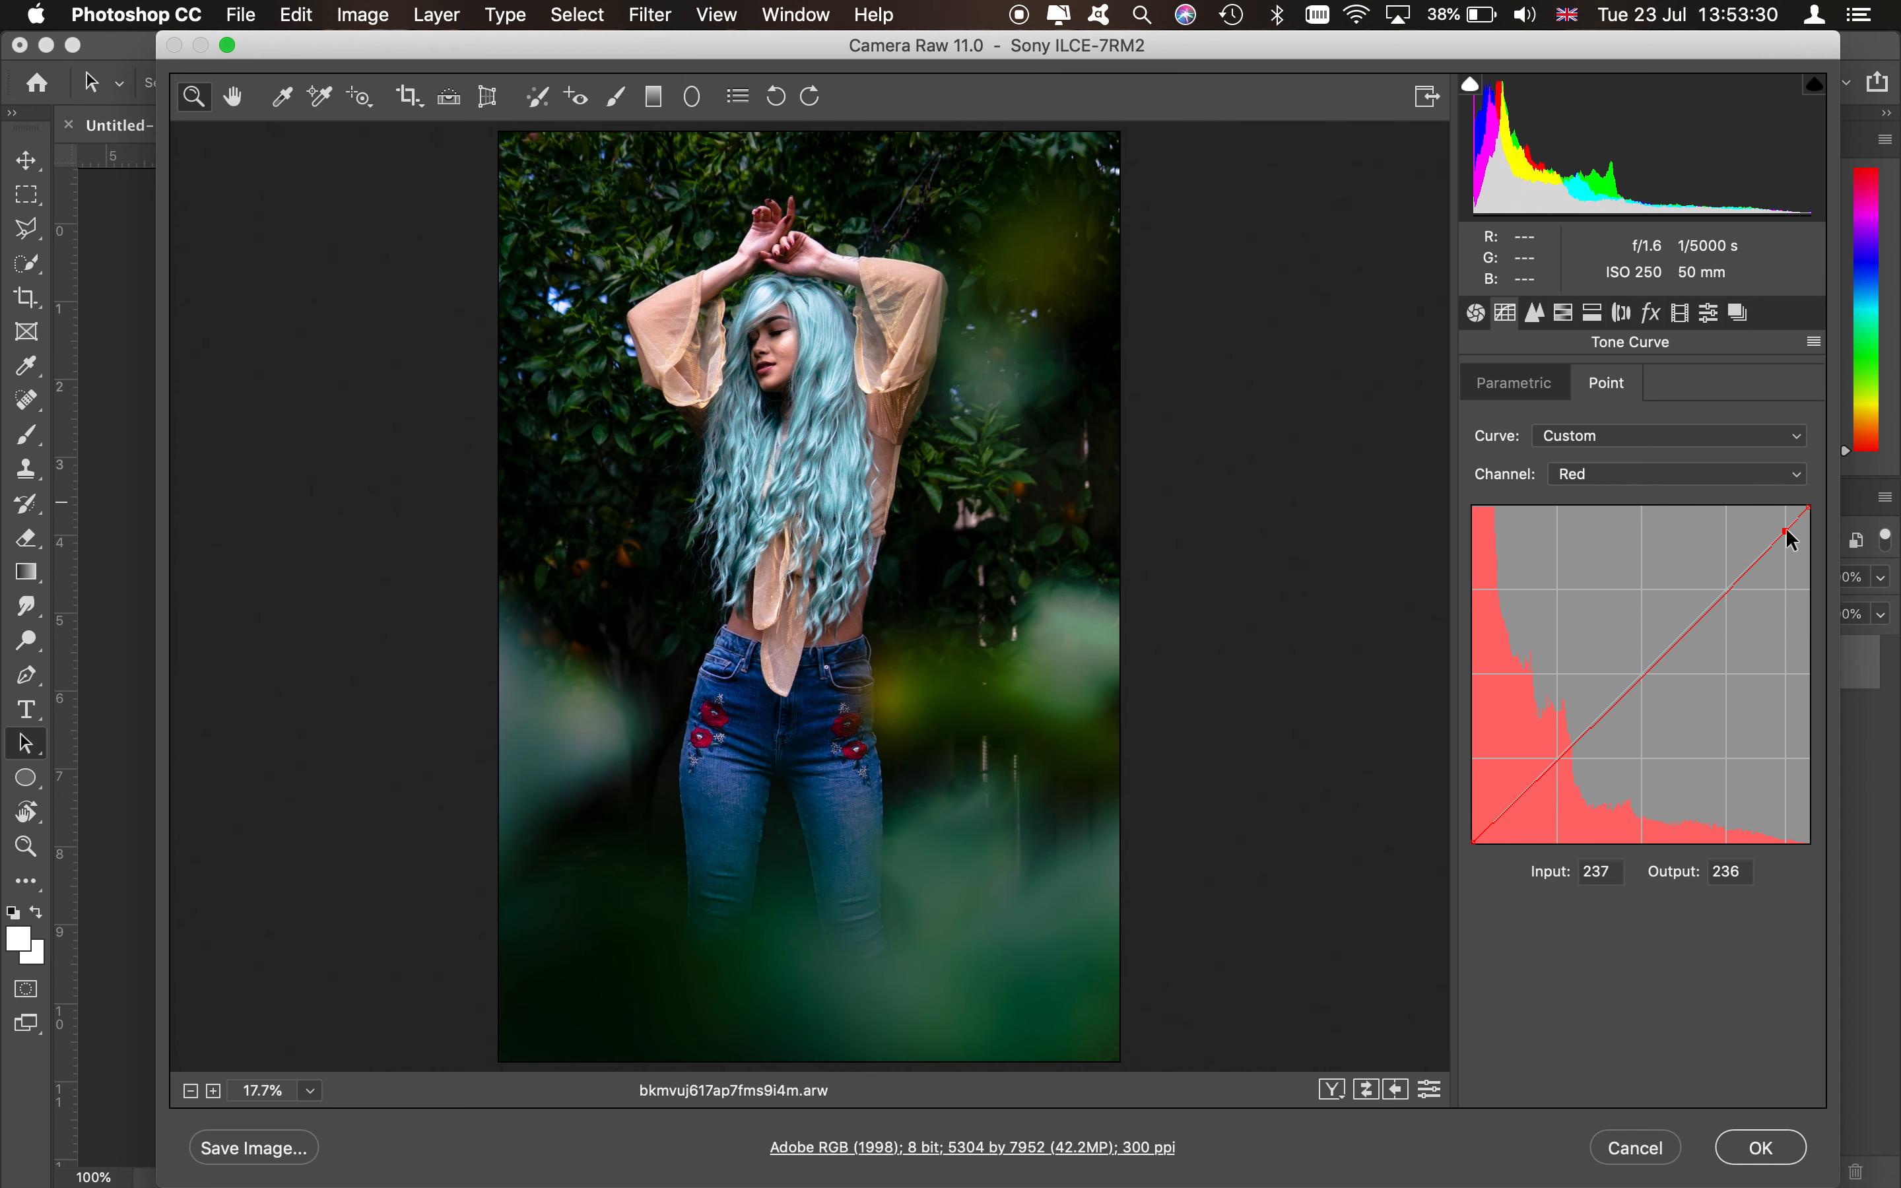
click(1637, 684)
drag(1636, 681, 1637, 679)
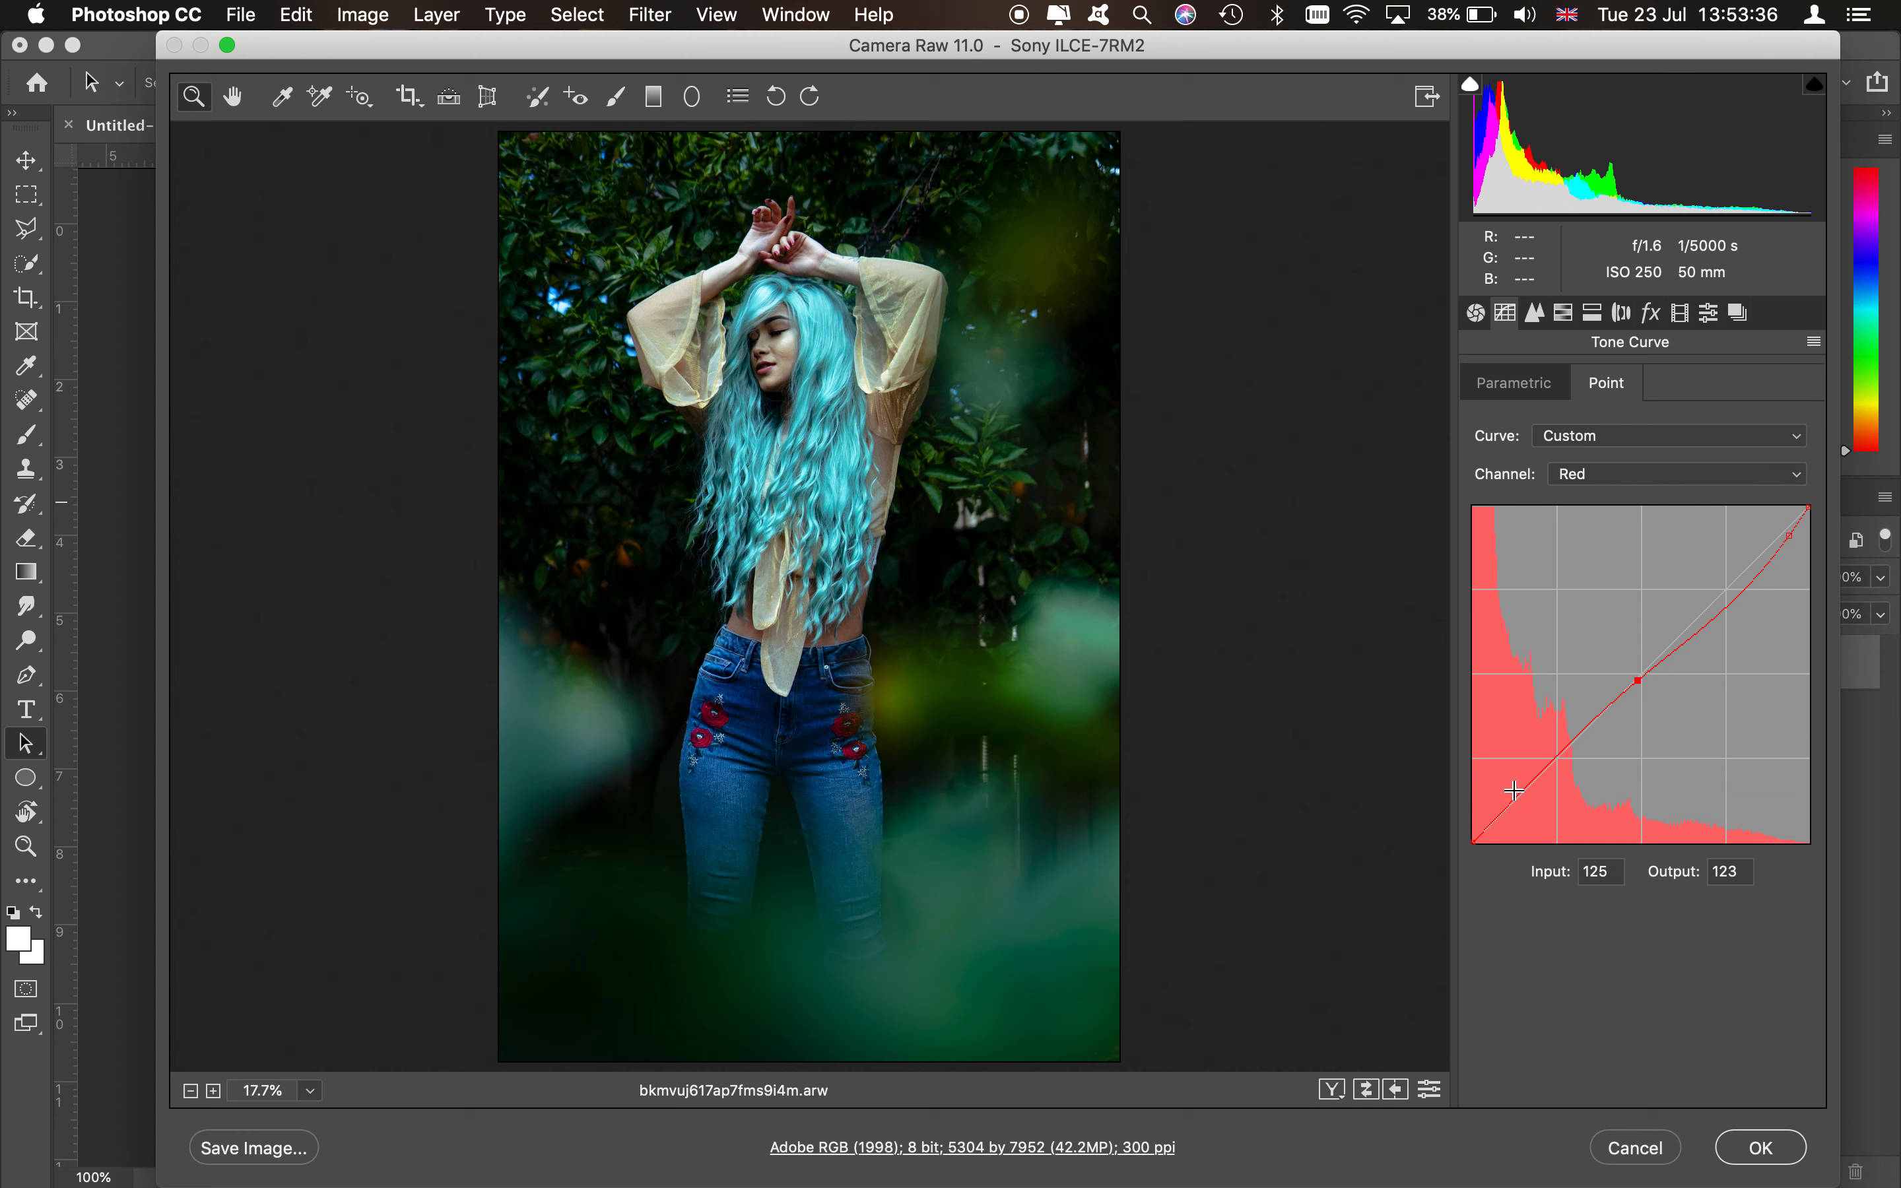
drag(1514, 792, 1514, 791)
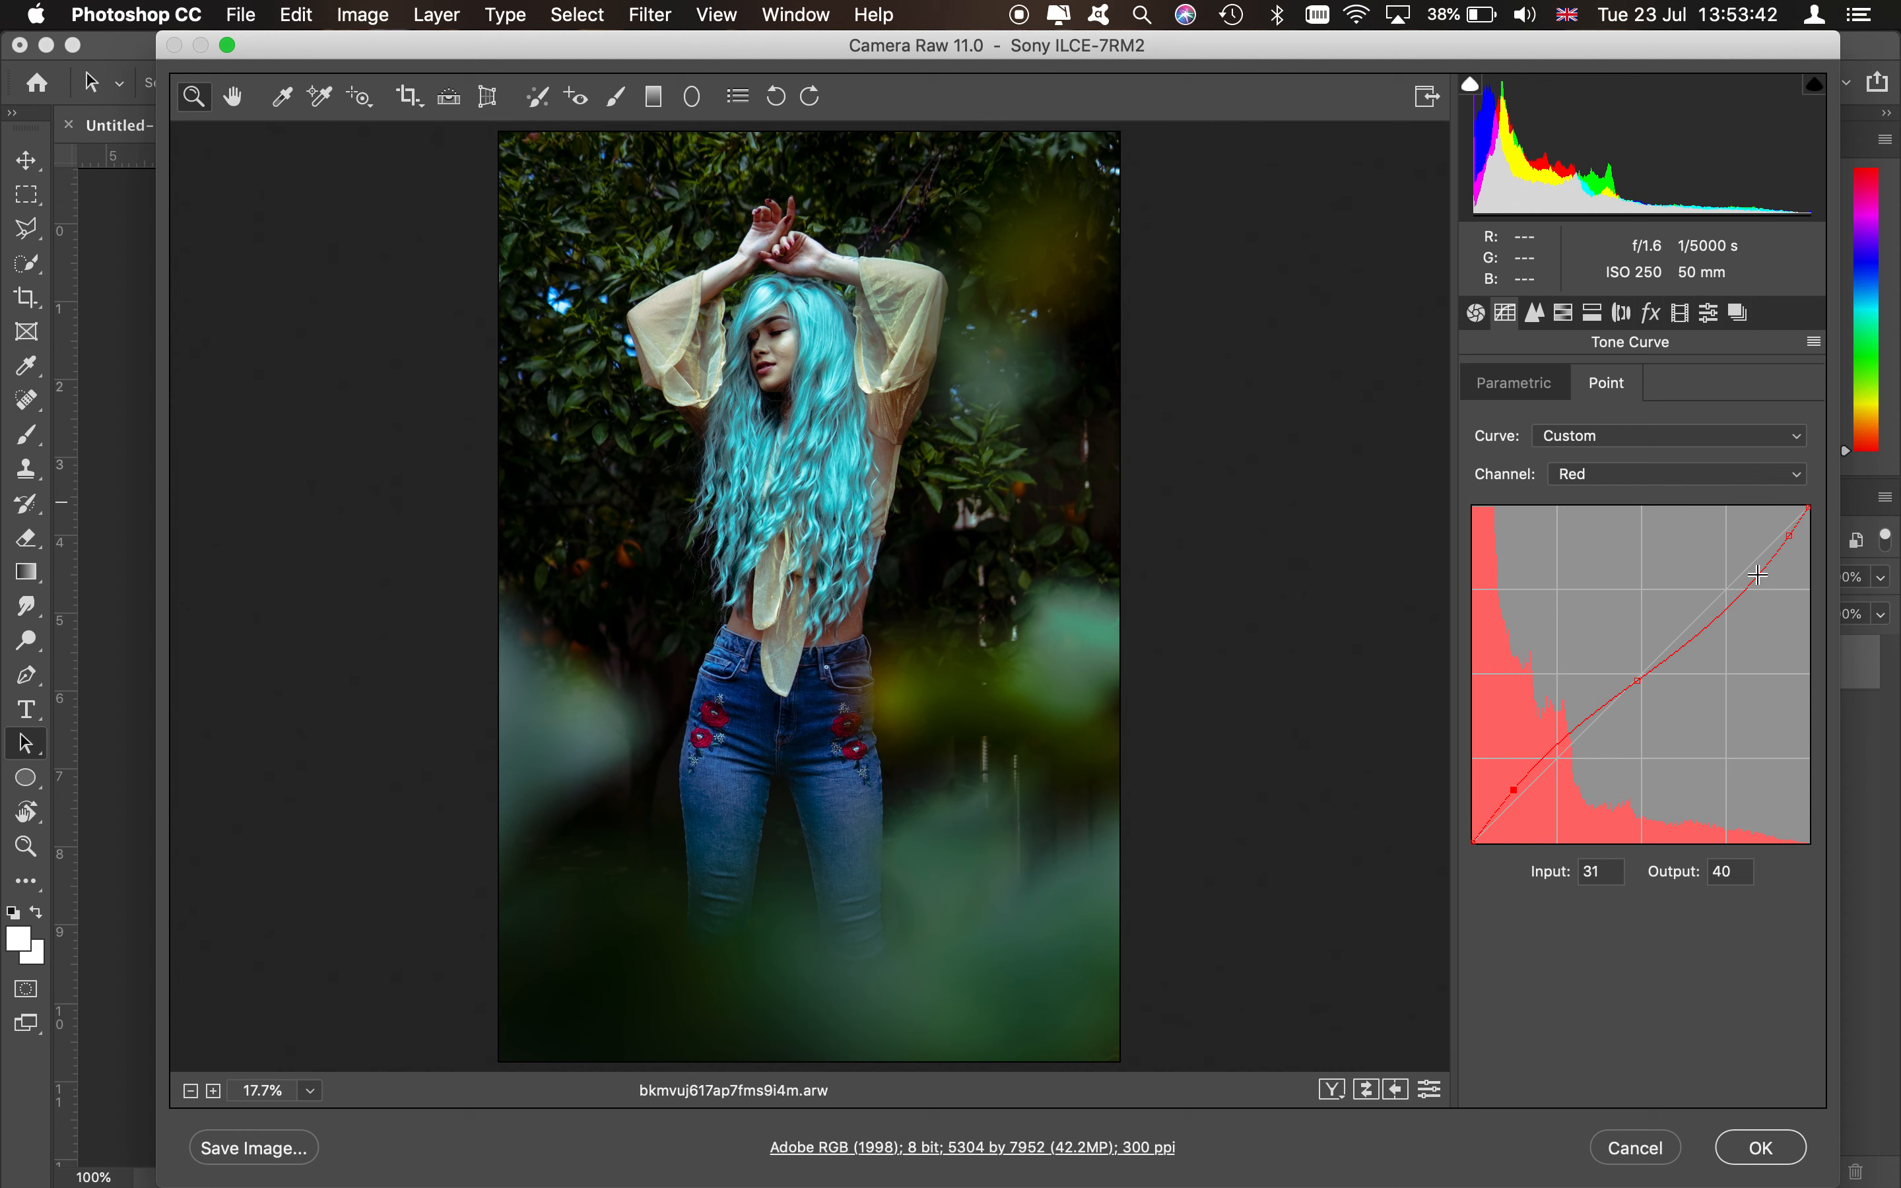
- Switch to the Green channel and add highlight, midtone and shadow points to its curve
click(1649, 479)
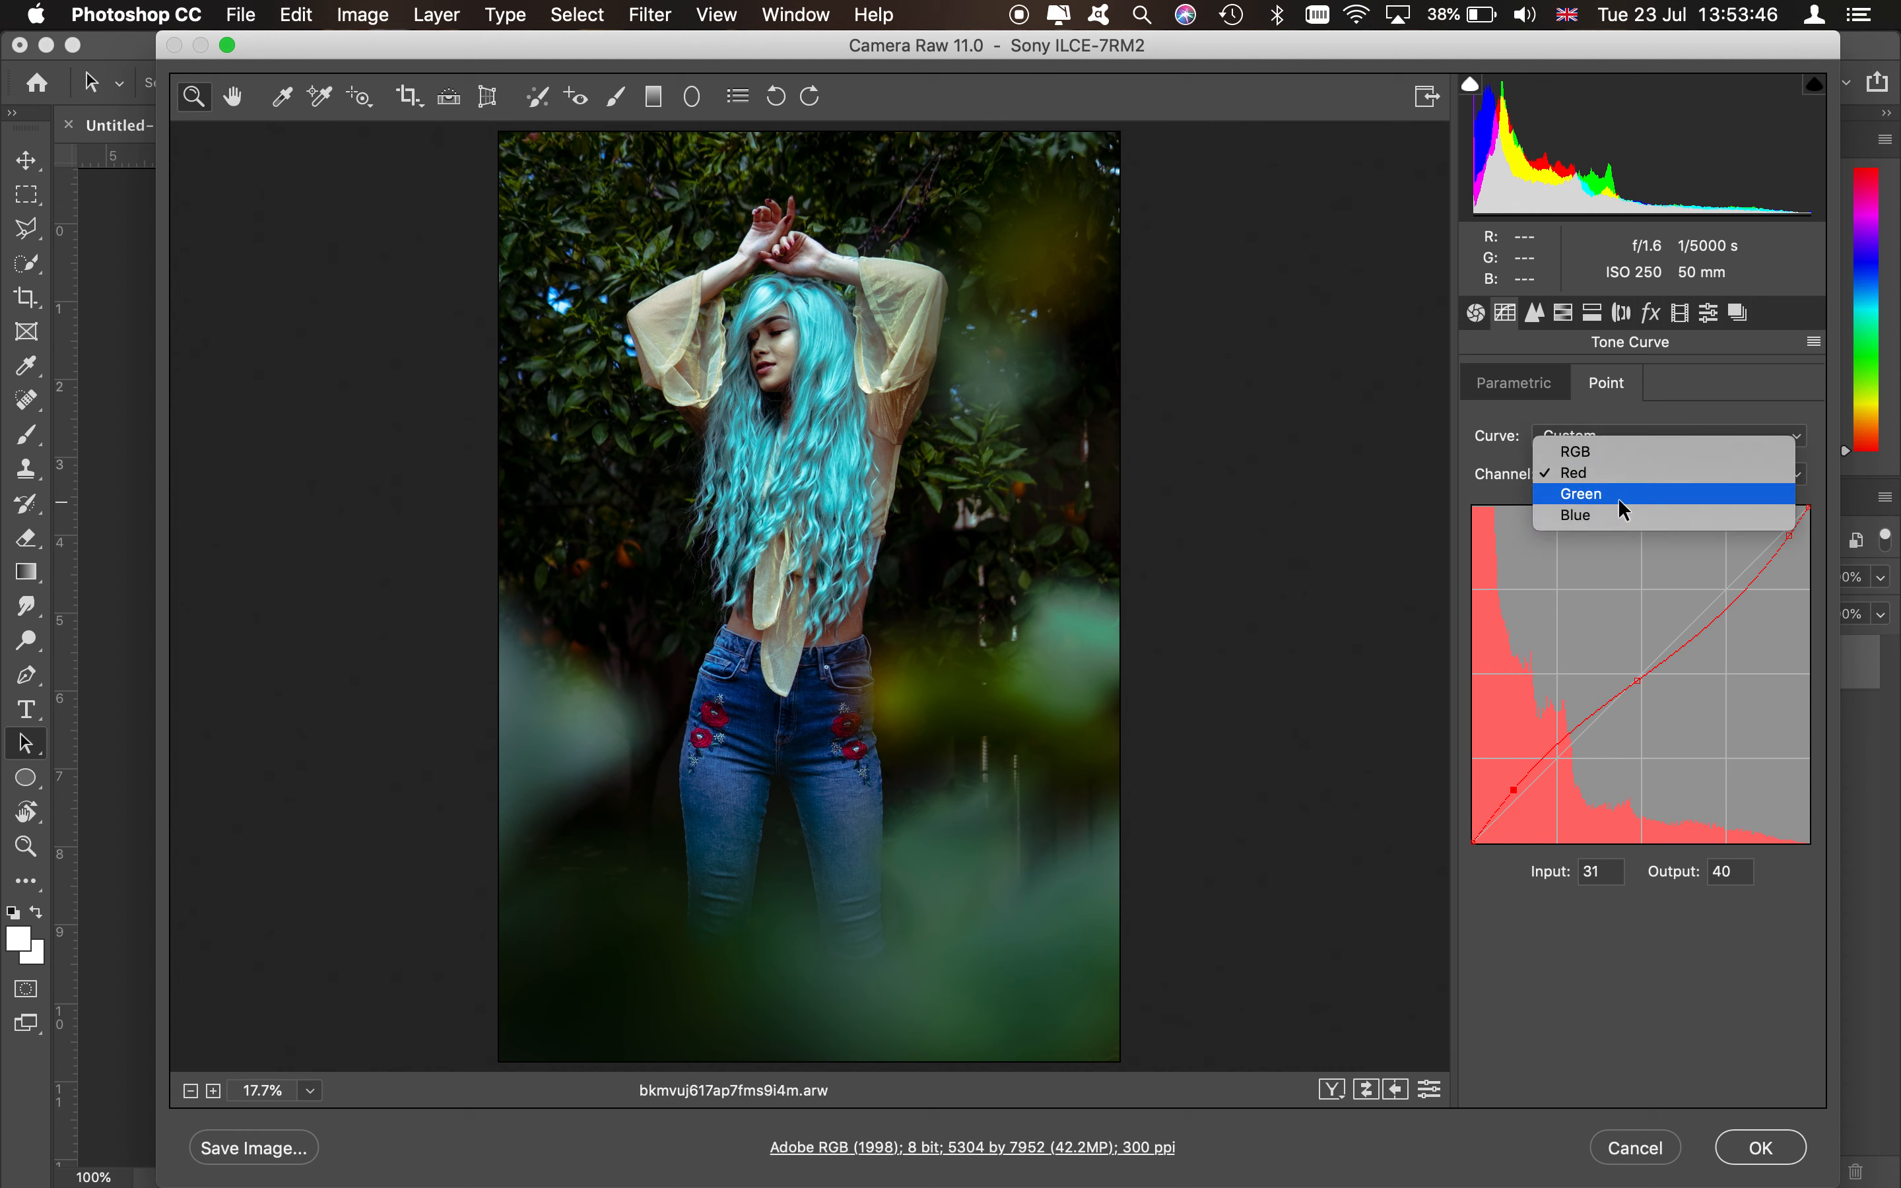
click(1619, 501)
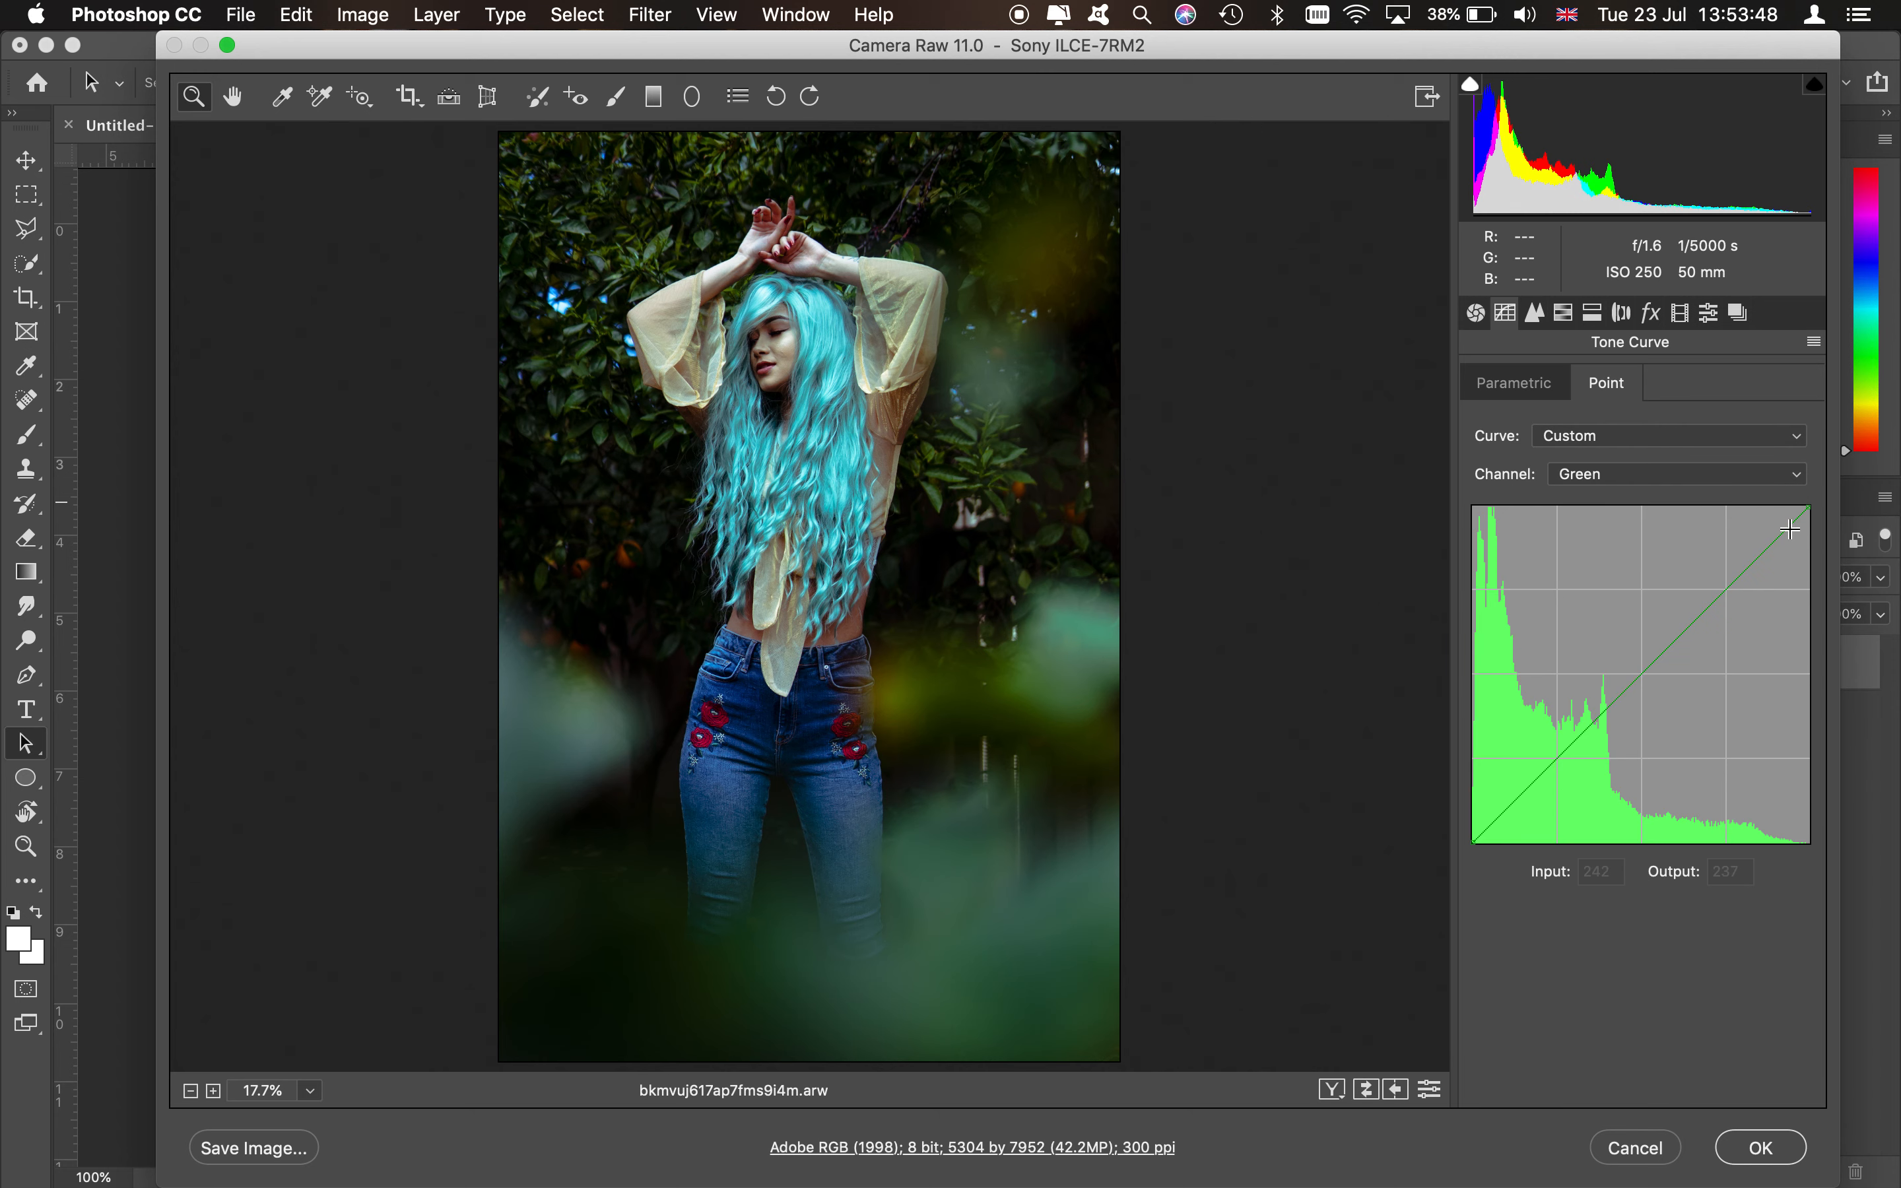
drag(1764, 556, 1768, 562)
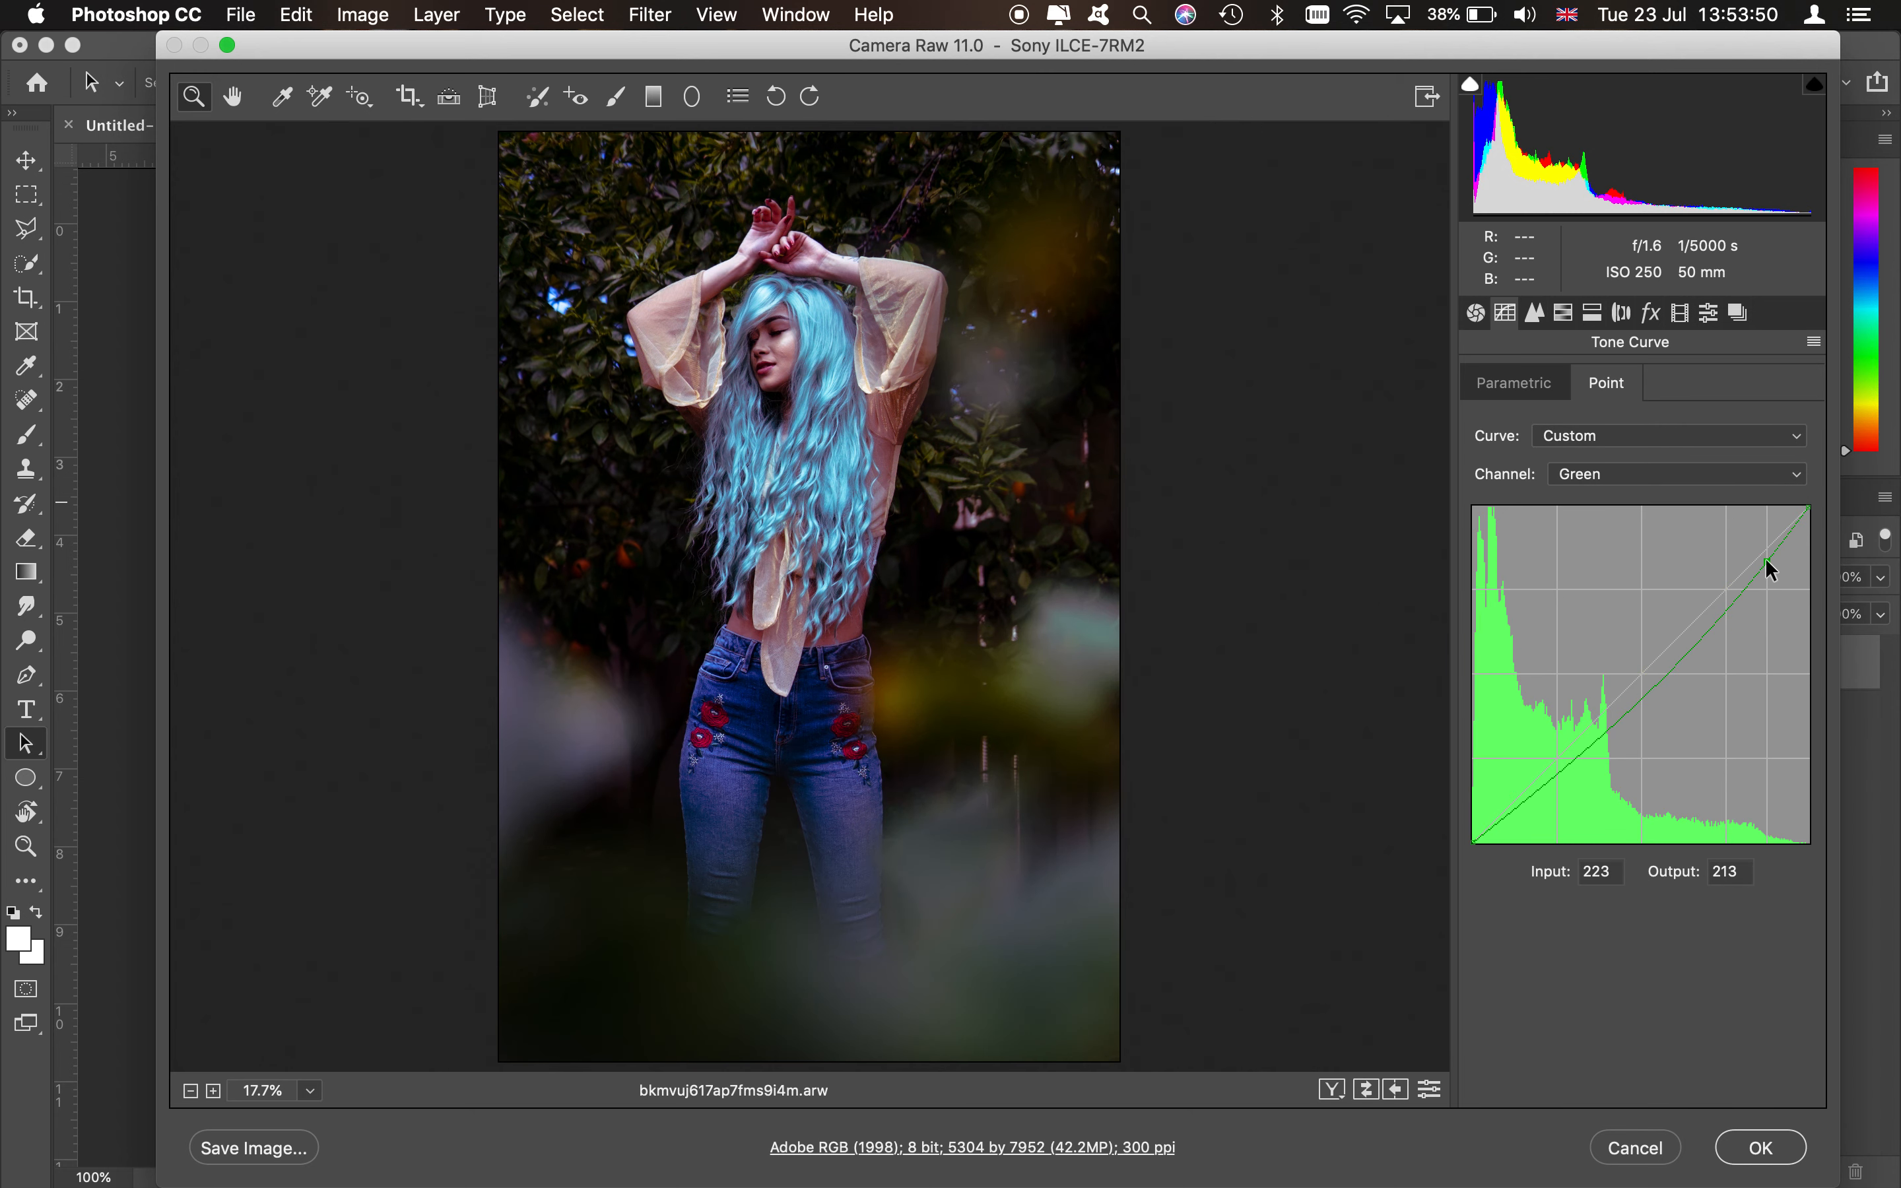
drag(1650, 689, 1638, 679)
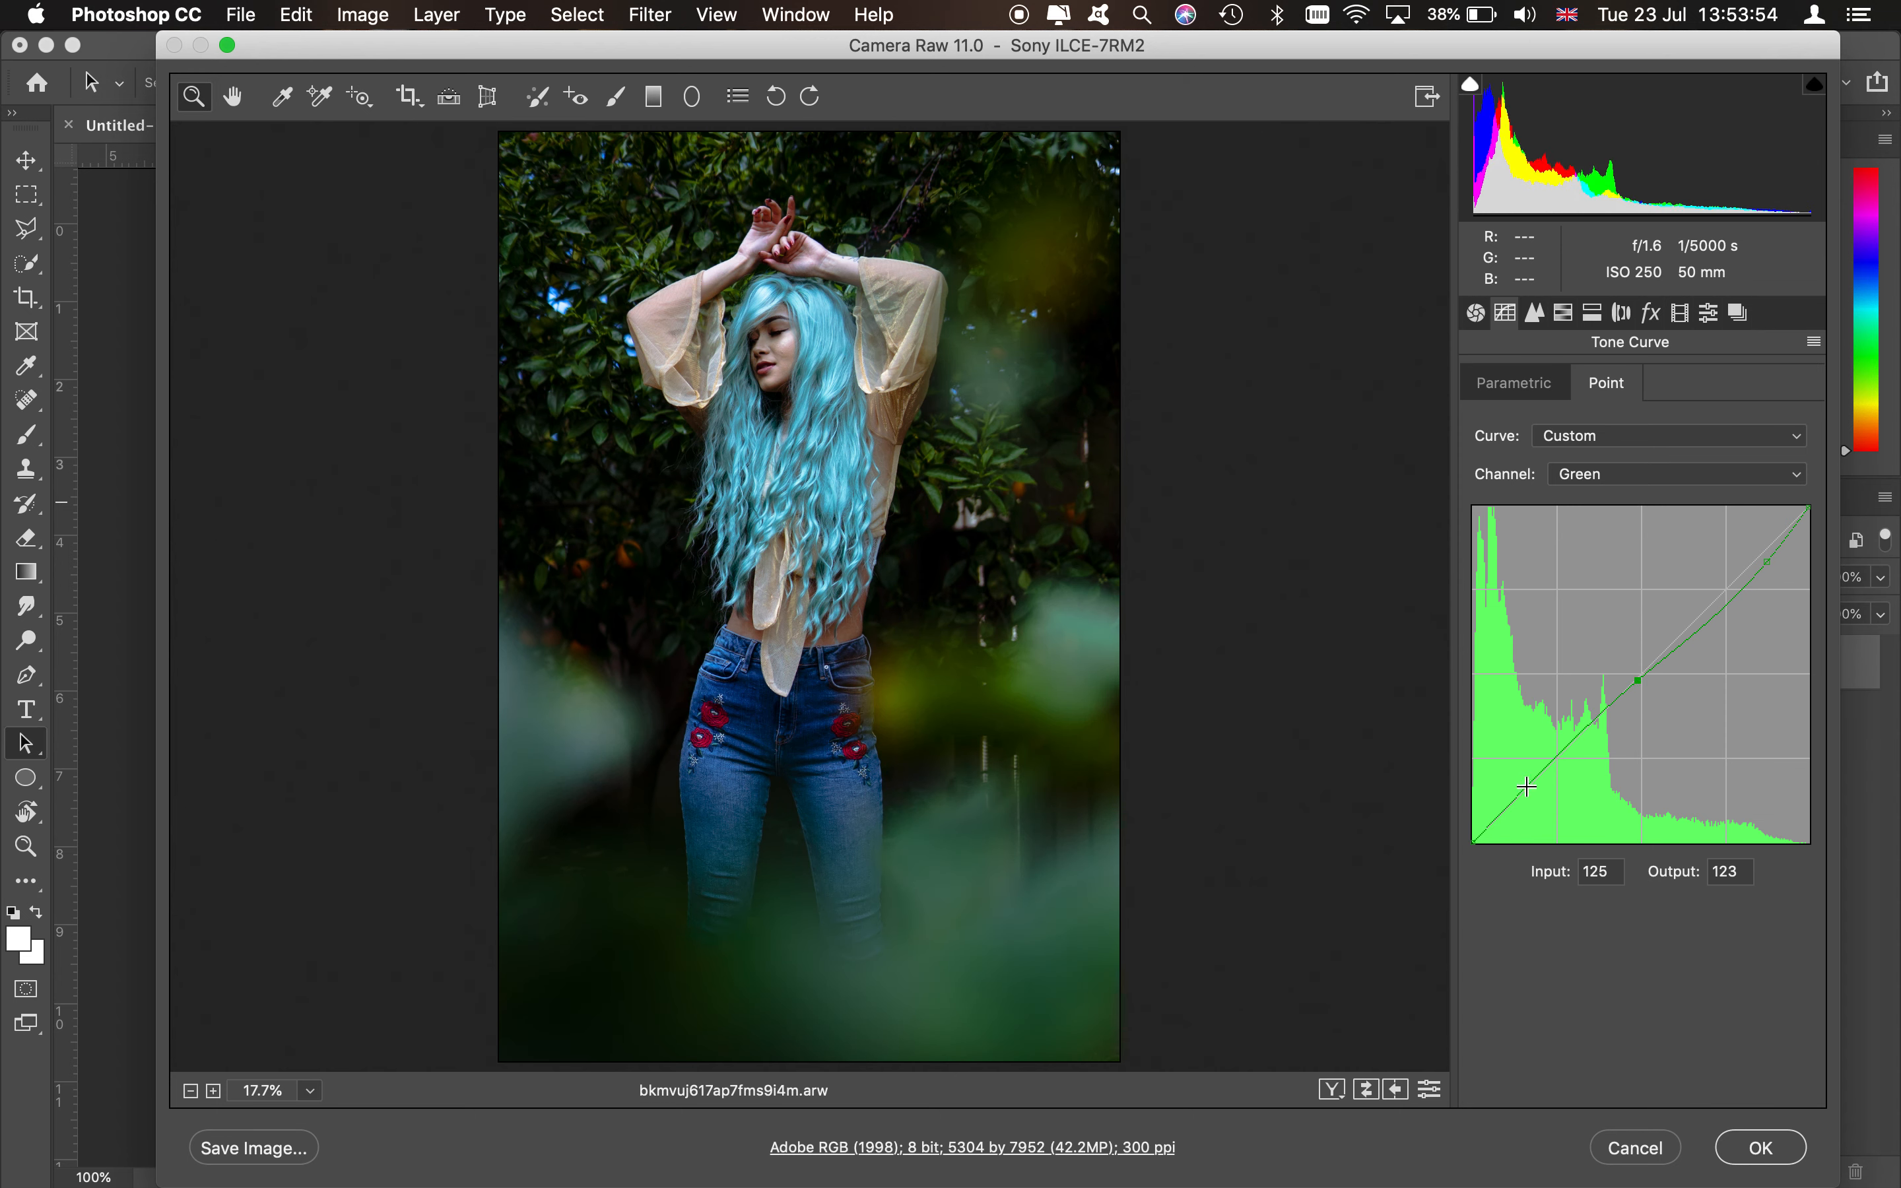
drag(1526, 787, 1521, 786)
- Return to the Red channel and nudge its highlight point to input 234, output 225
click(1689, 475)
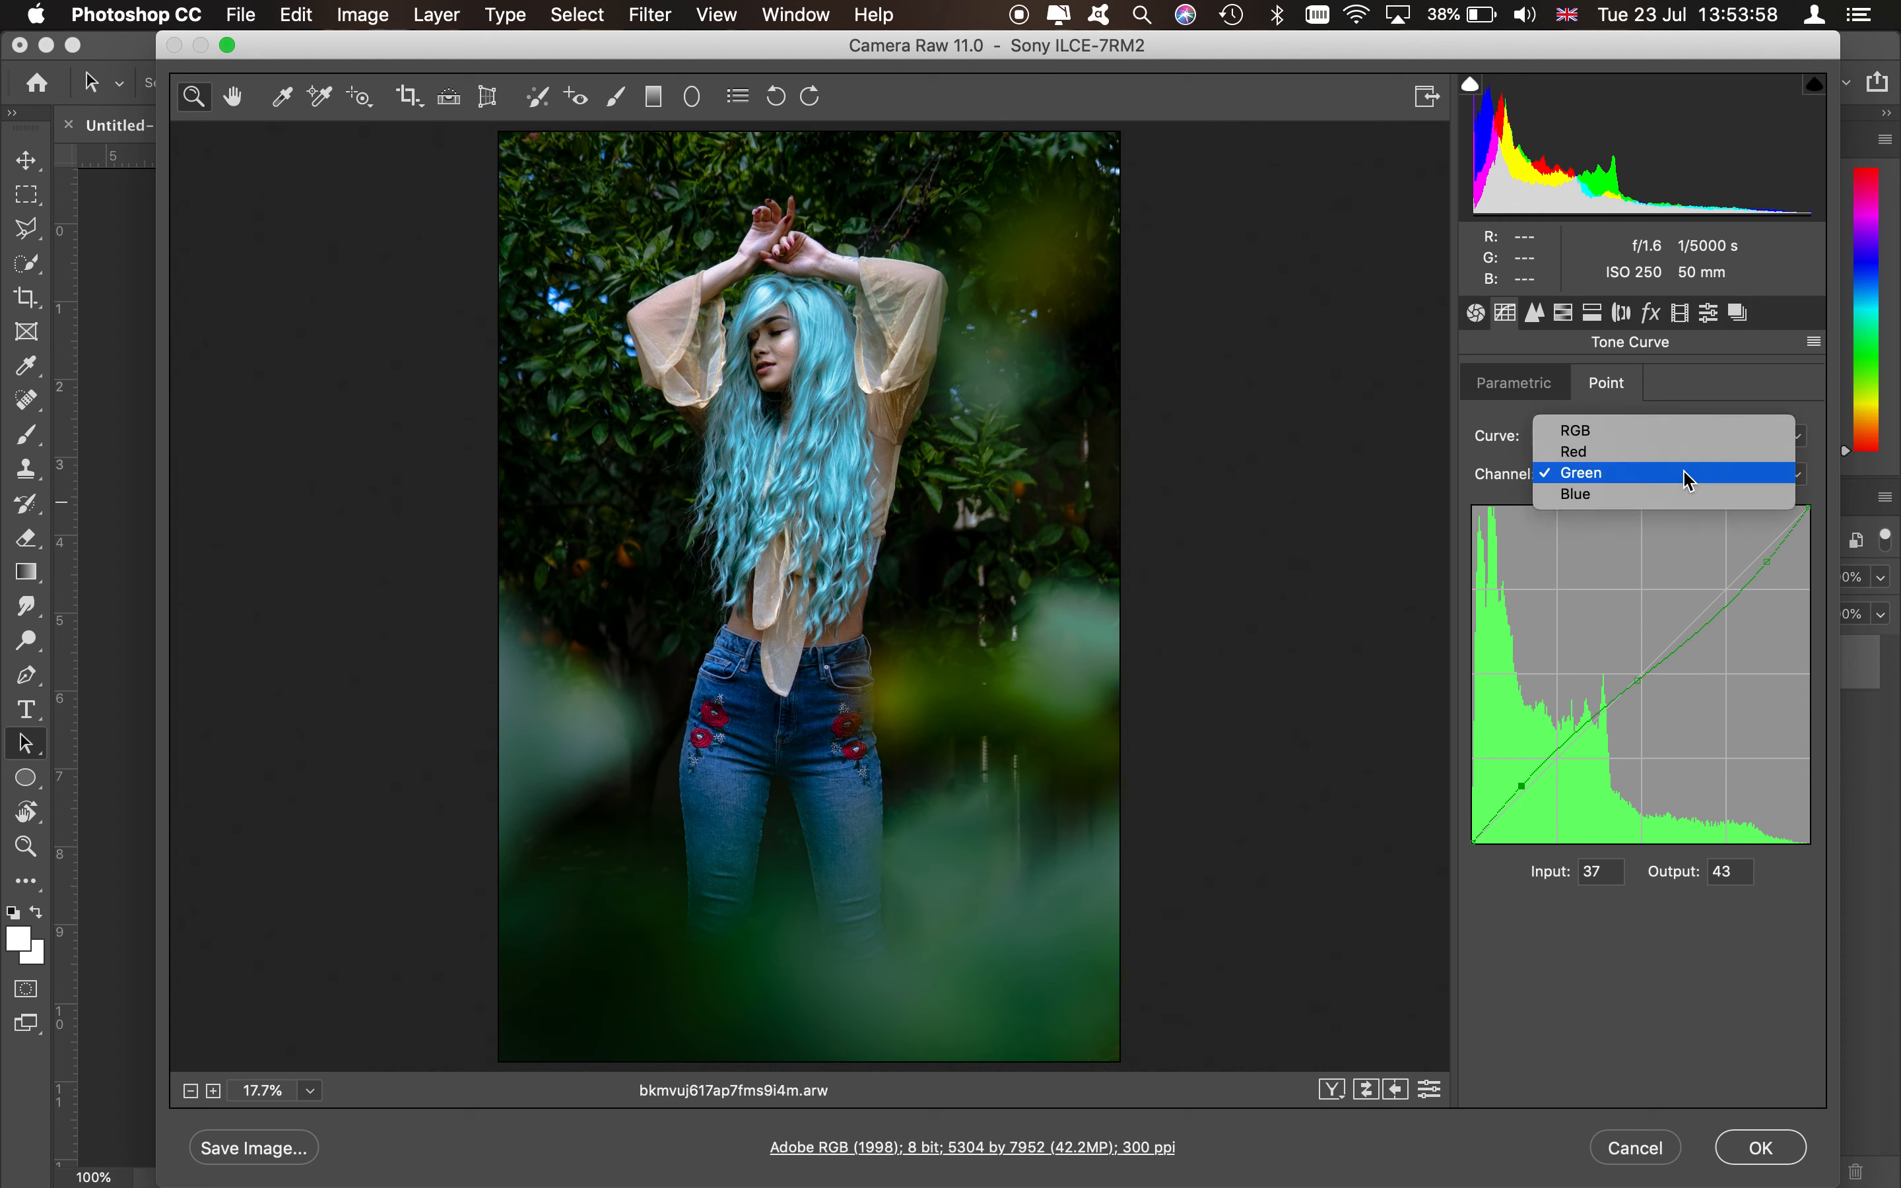
click(1640, 454)
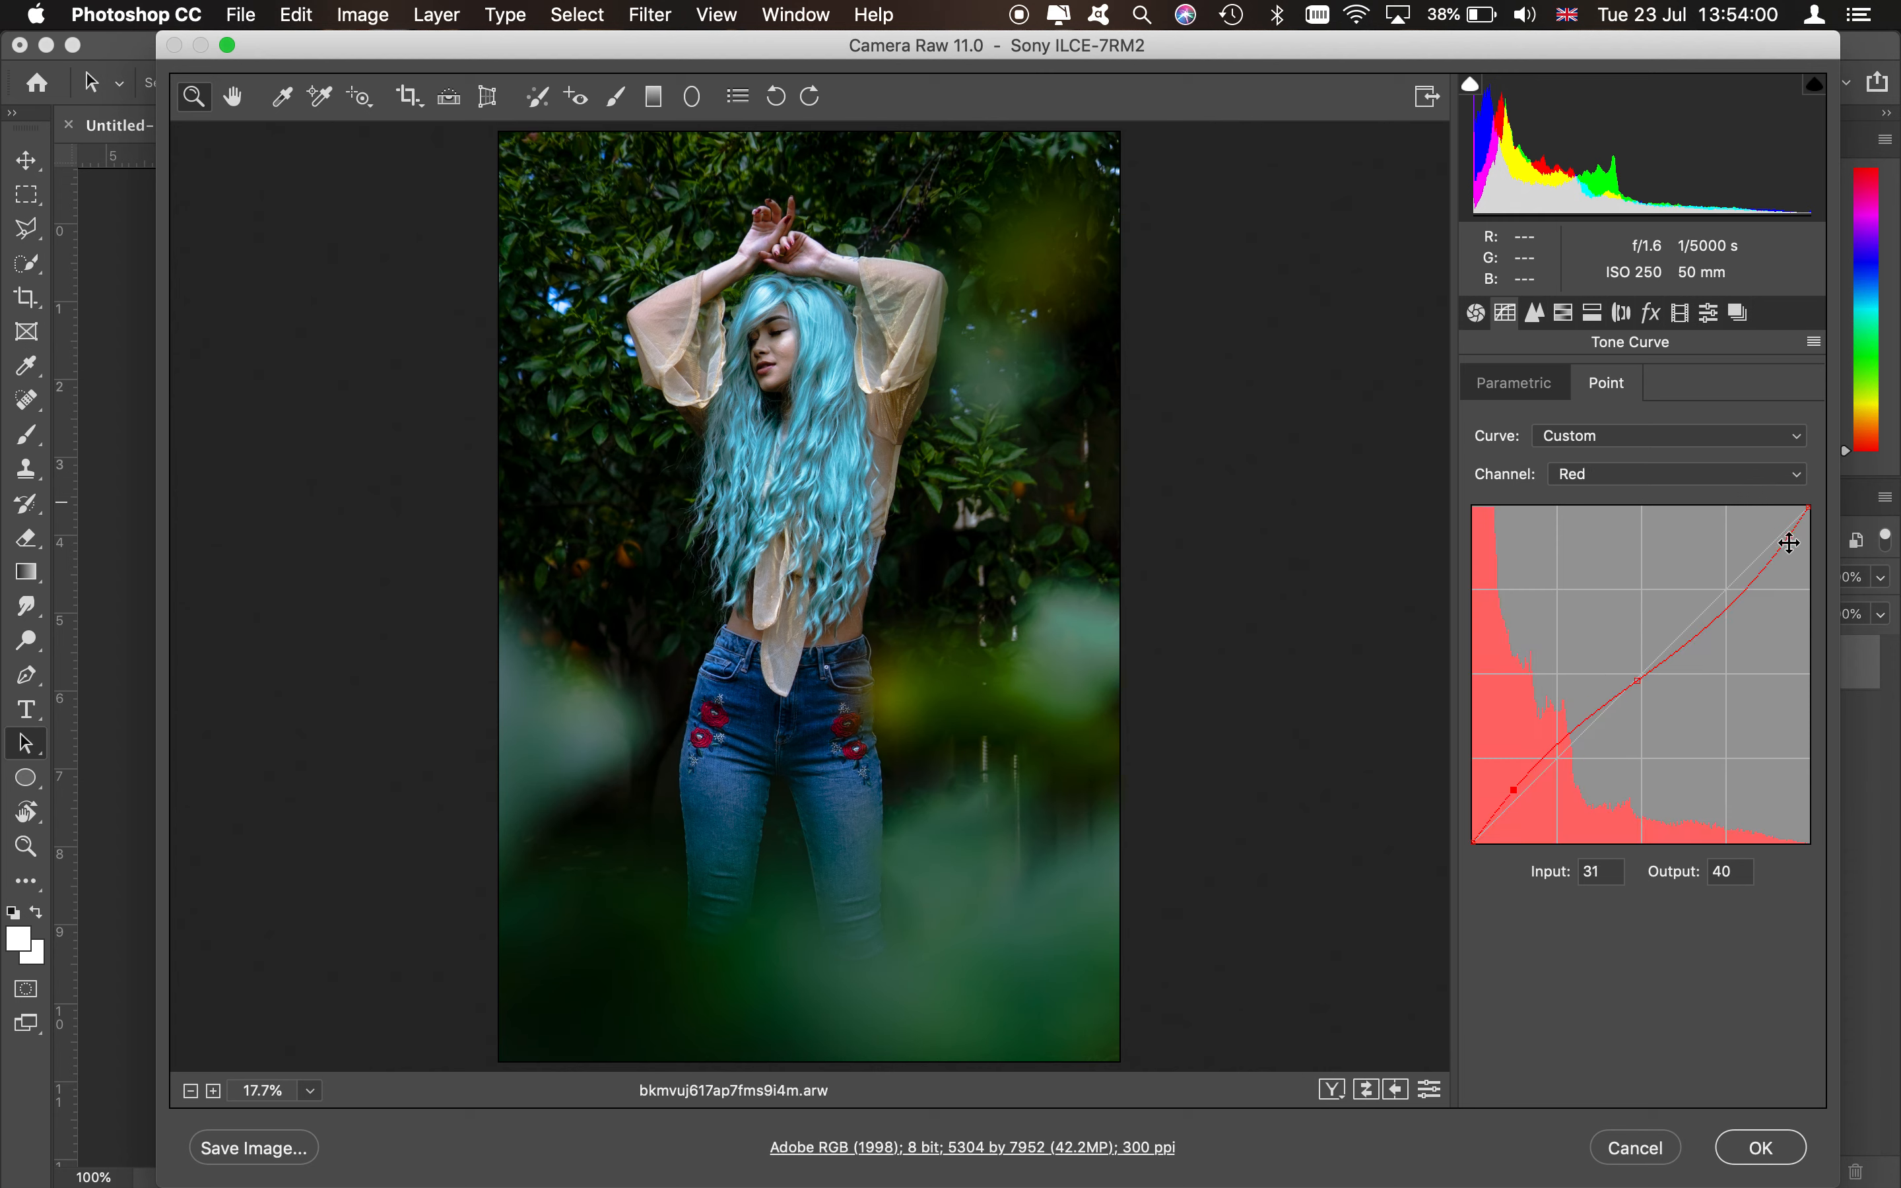
mouse_move(1792, 538)
mouse_down()
mouse_move(1772, 537)
mouse_move(1803, 560)
mouse_move(1782, 545)
mouse_up()
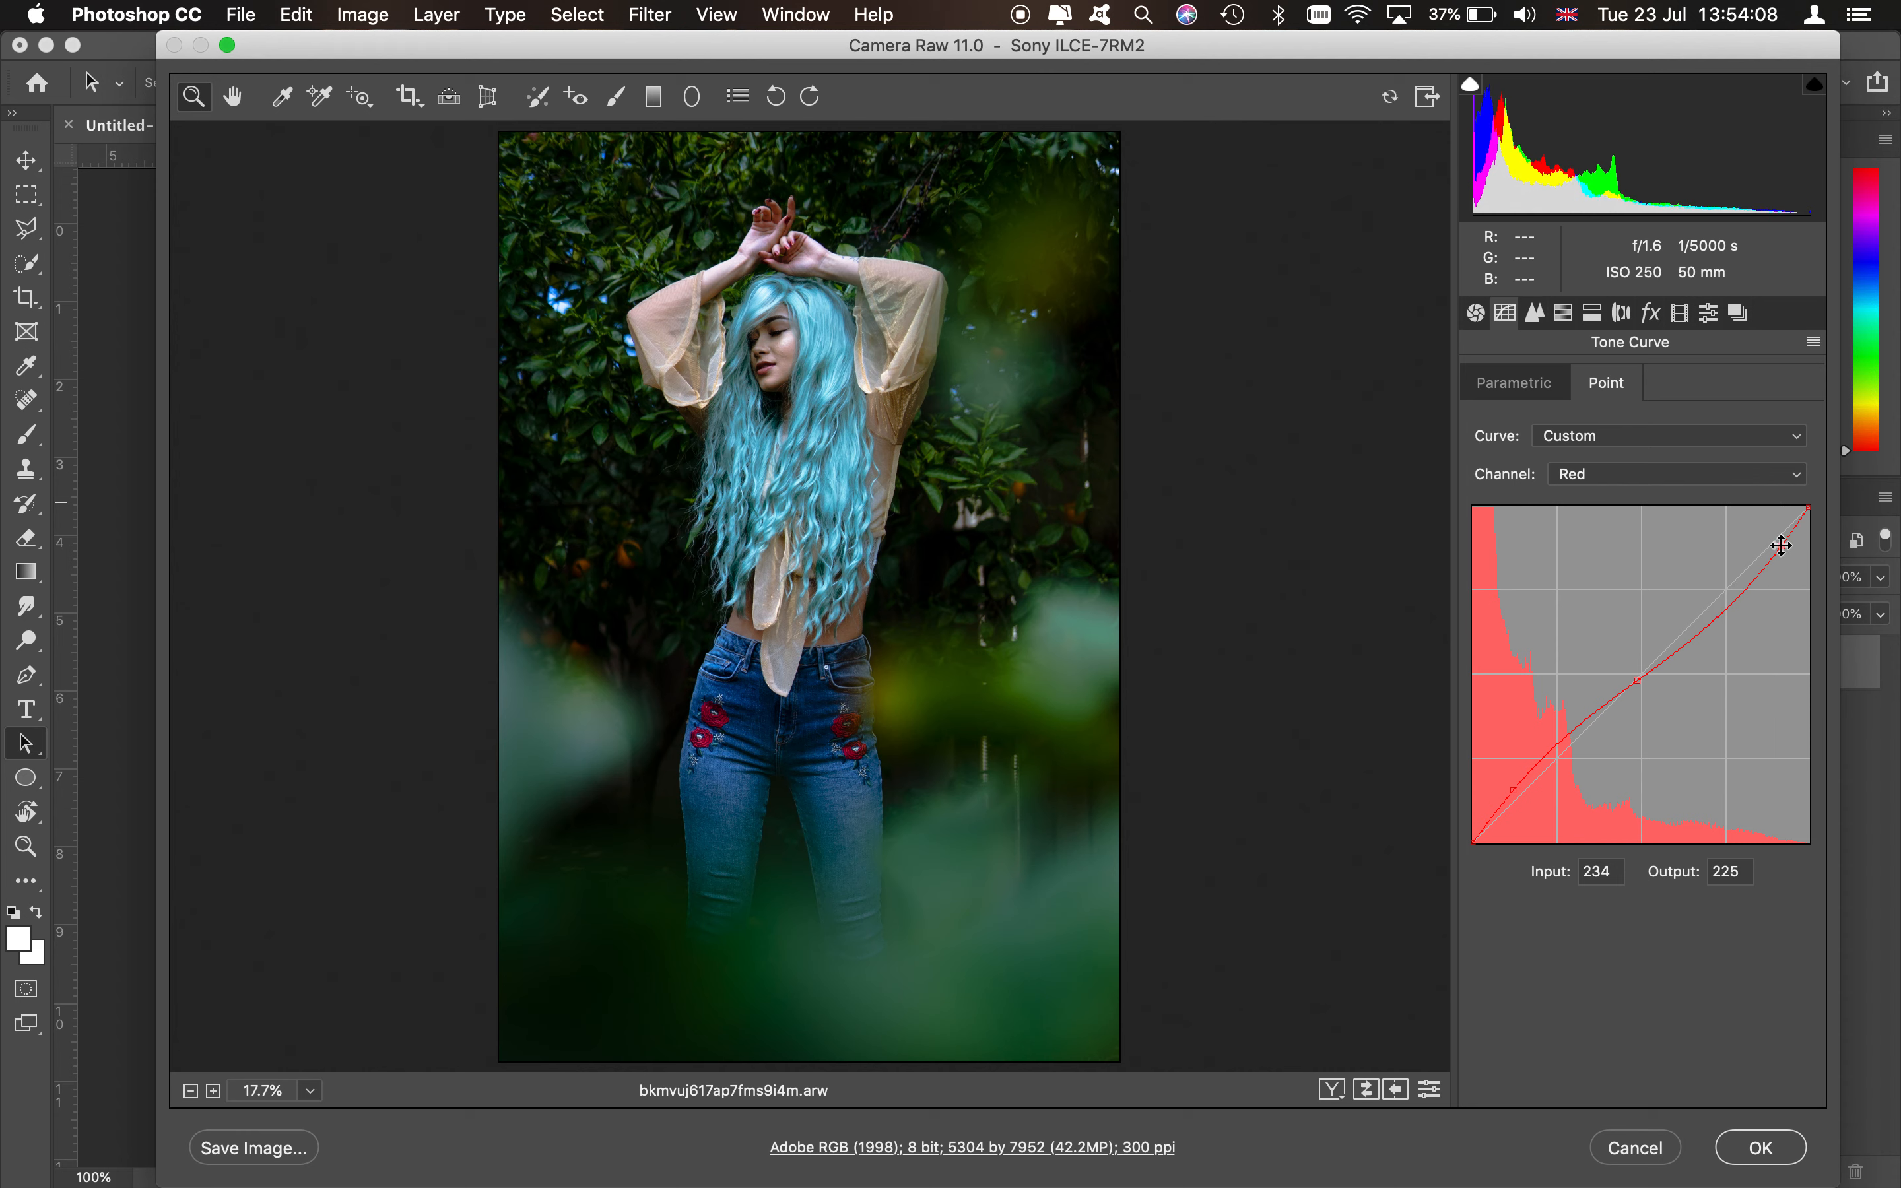
- Switch back to the Green channel and refine its highlight, midtone and shadow curve points
click(1681, 481)
click(1674, 495)
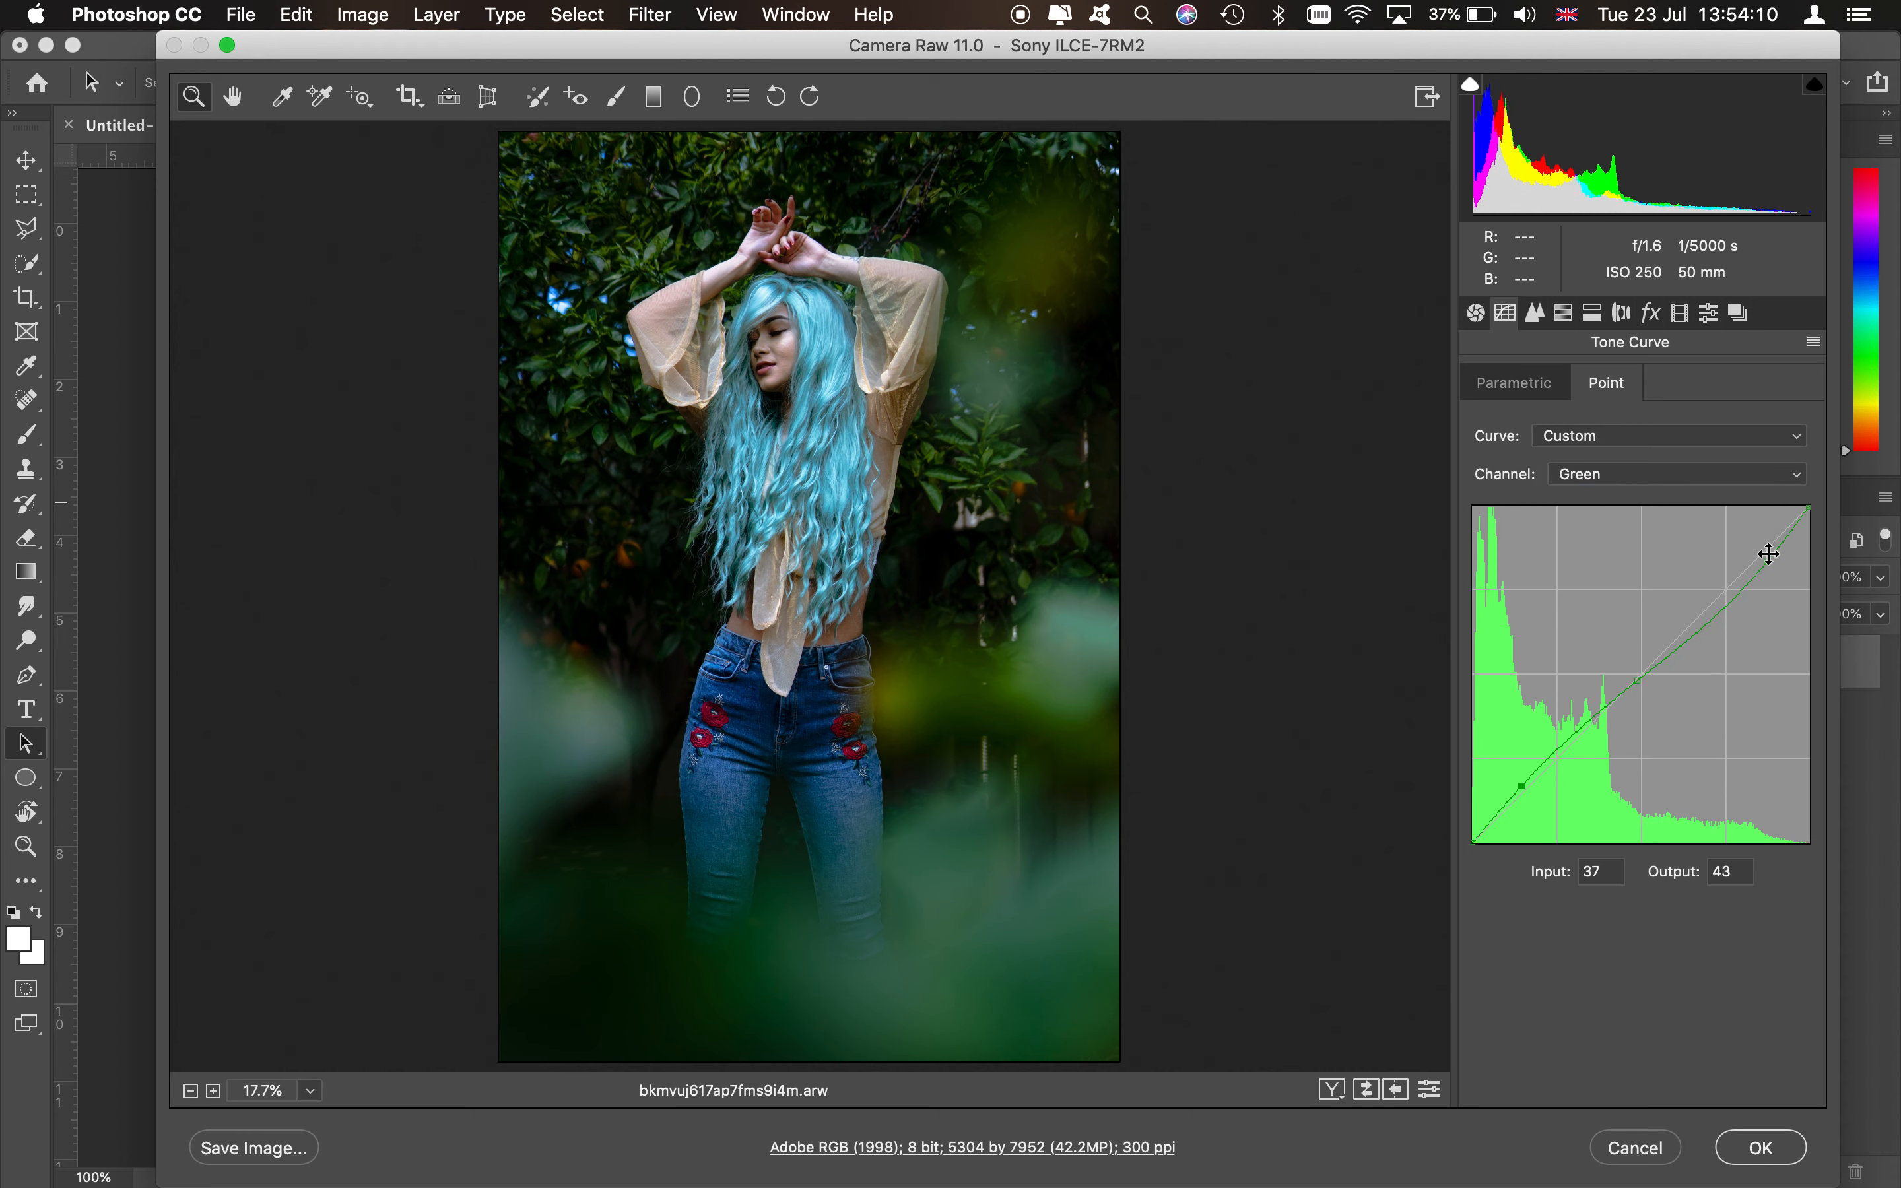
click(1760, 553)
drag(1756, 548, 1777, 565)
drag(1522, 789, 1513, 796)
click(1641, 674)
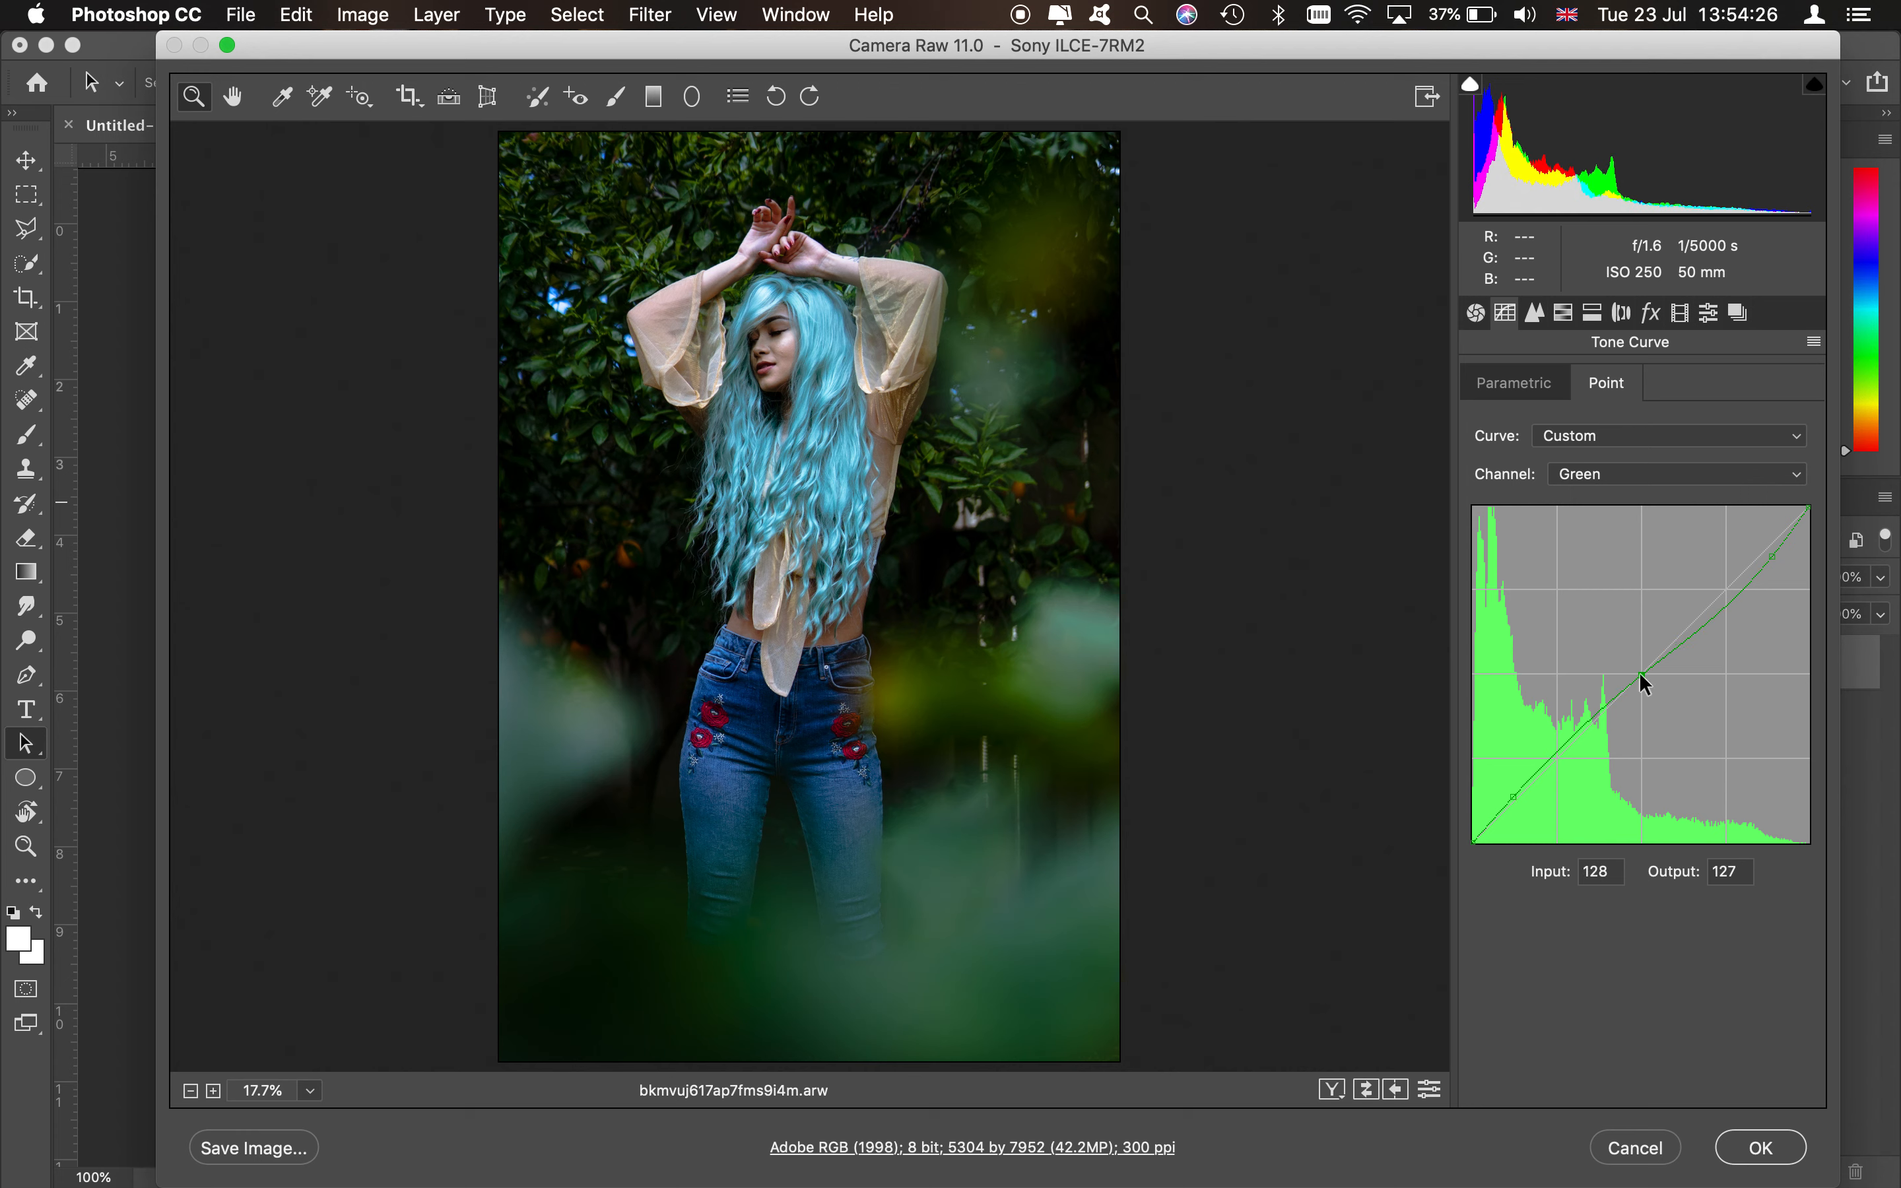
drag(1645, 684, 1642, 672)
drag(1511, 793, 1509, 795)
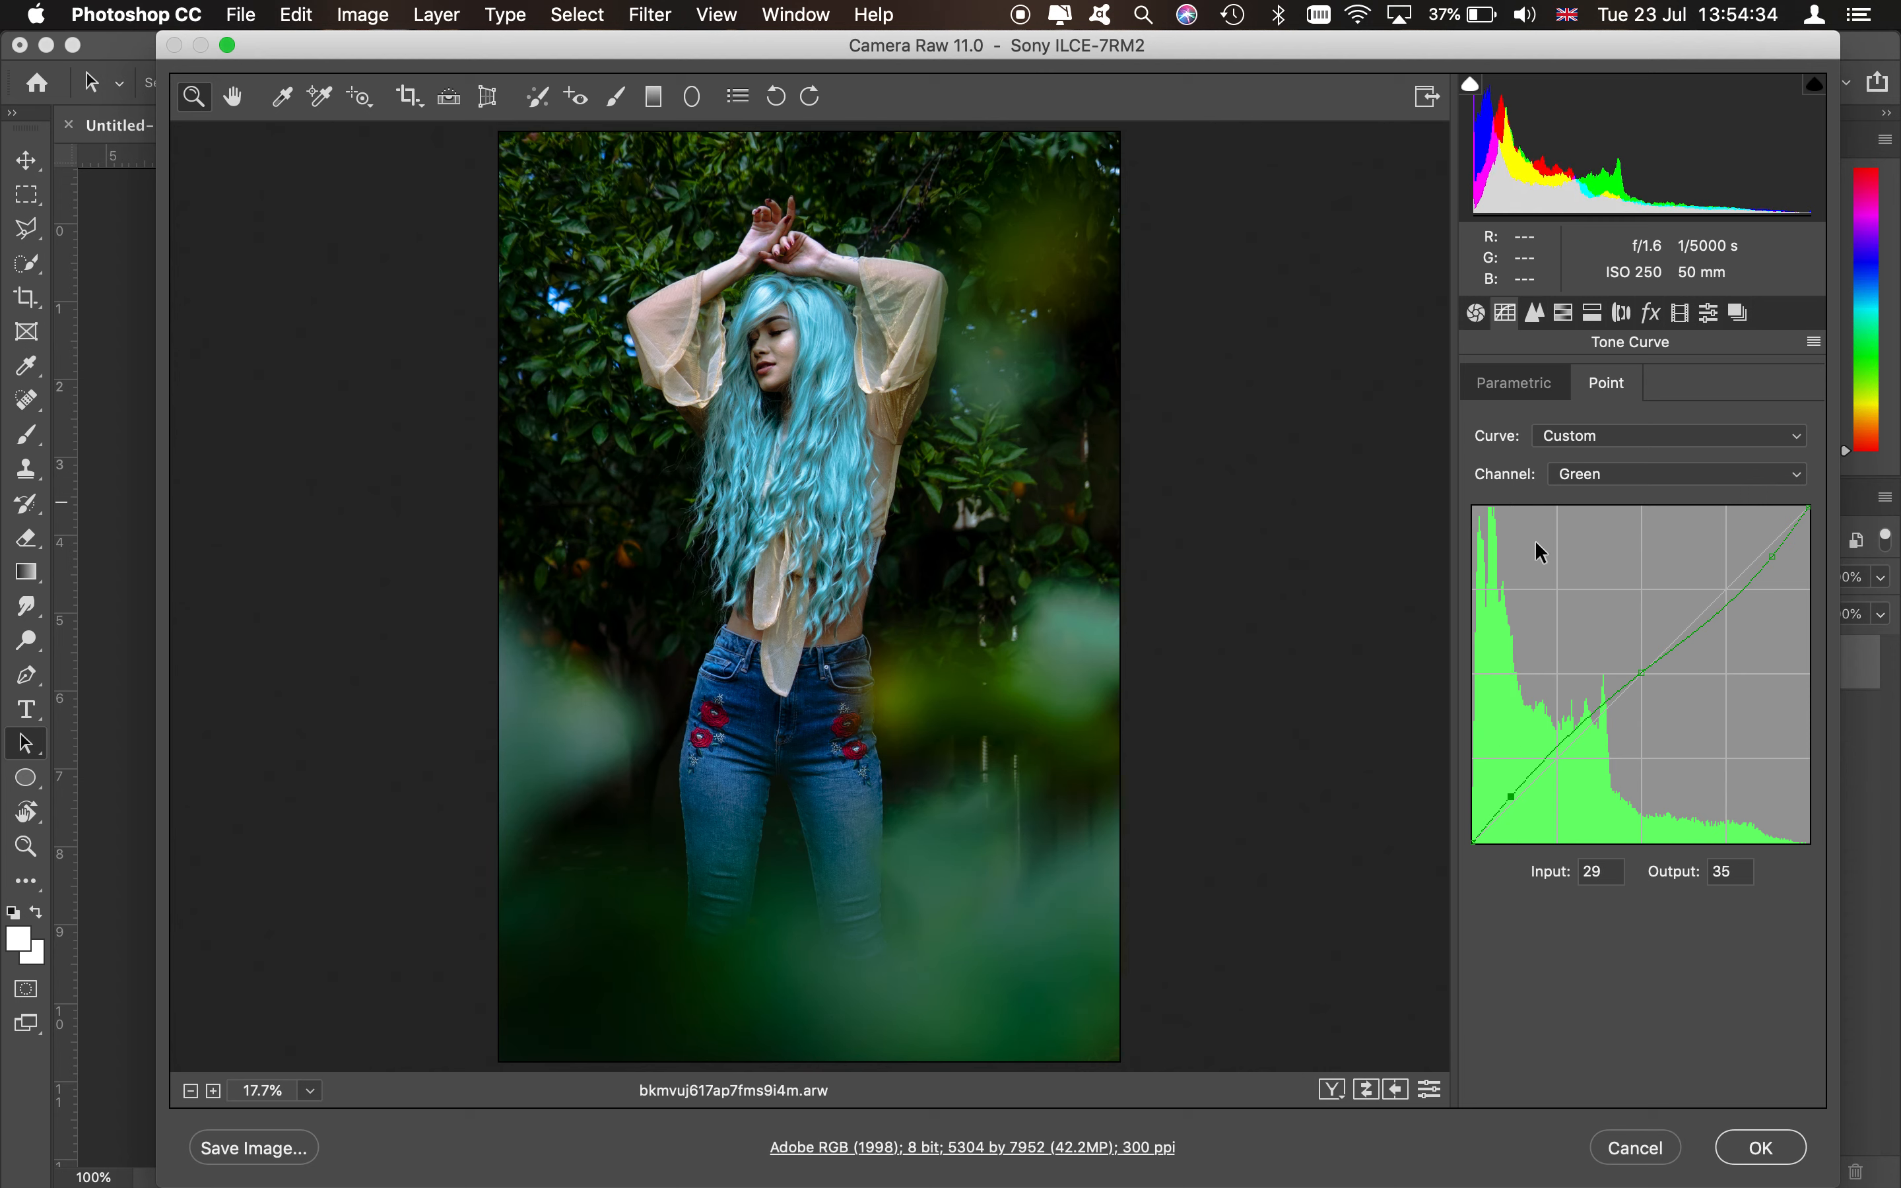
- Switch to the Blue channel and add highlight, midtone and shadow points to its curve
click(1656, 477)
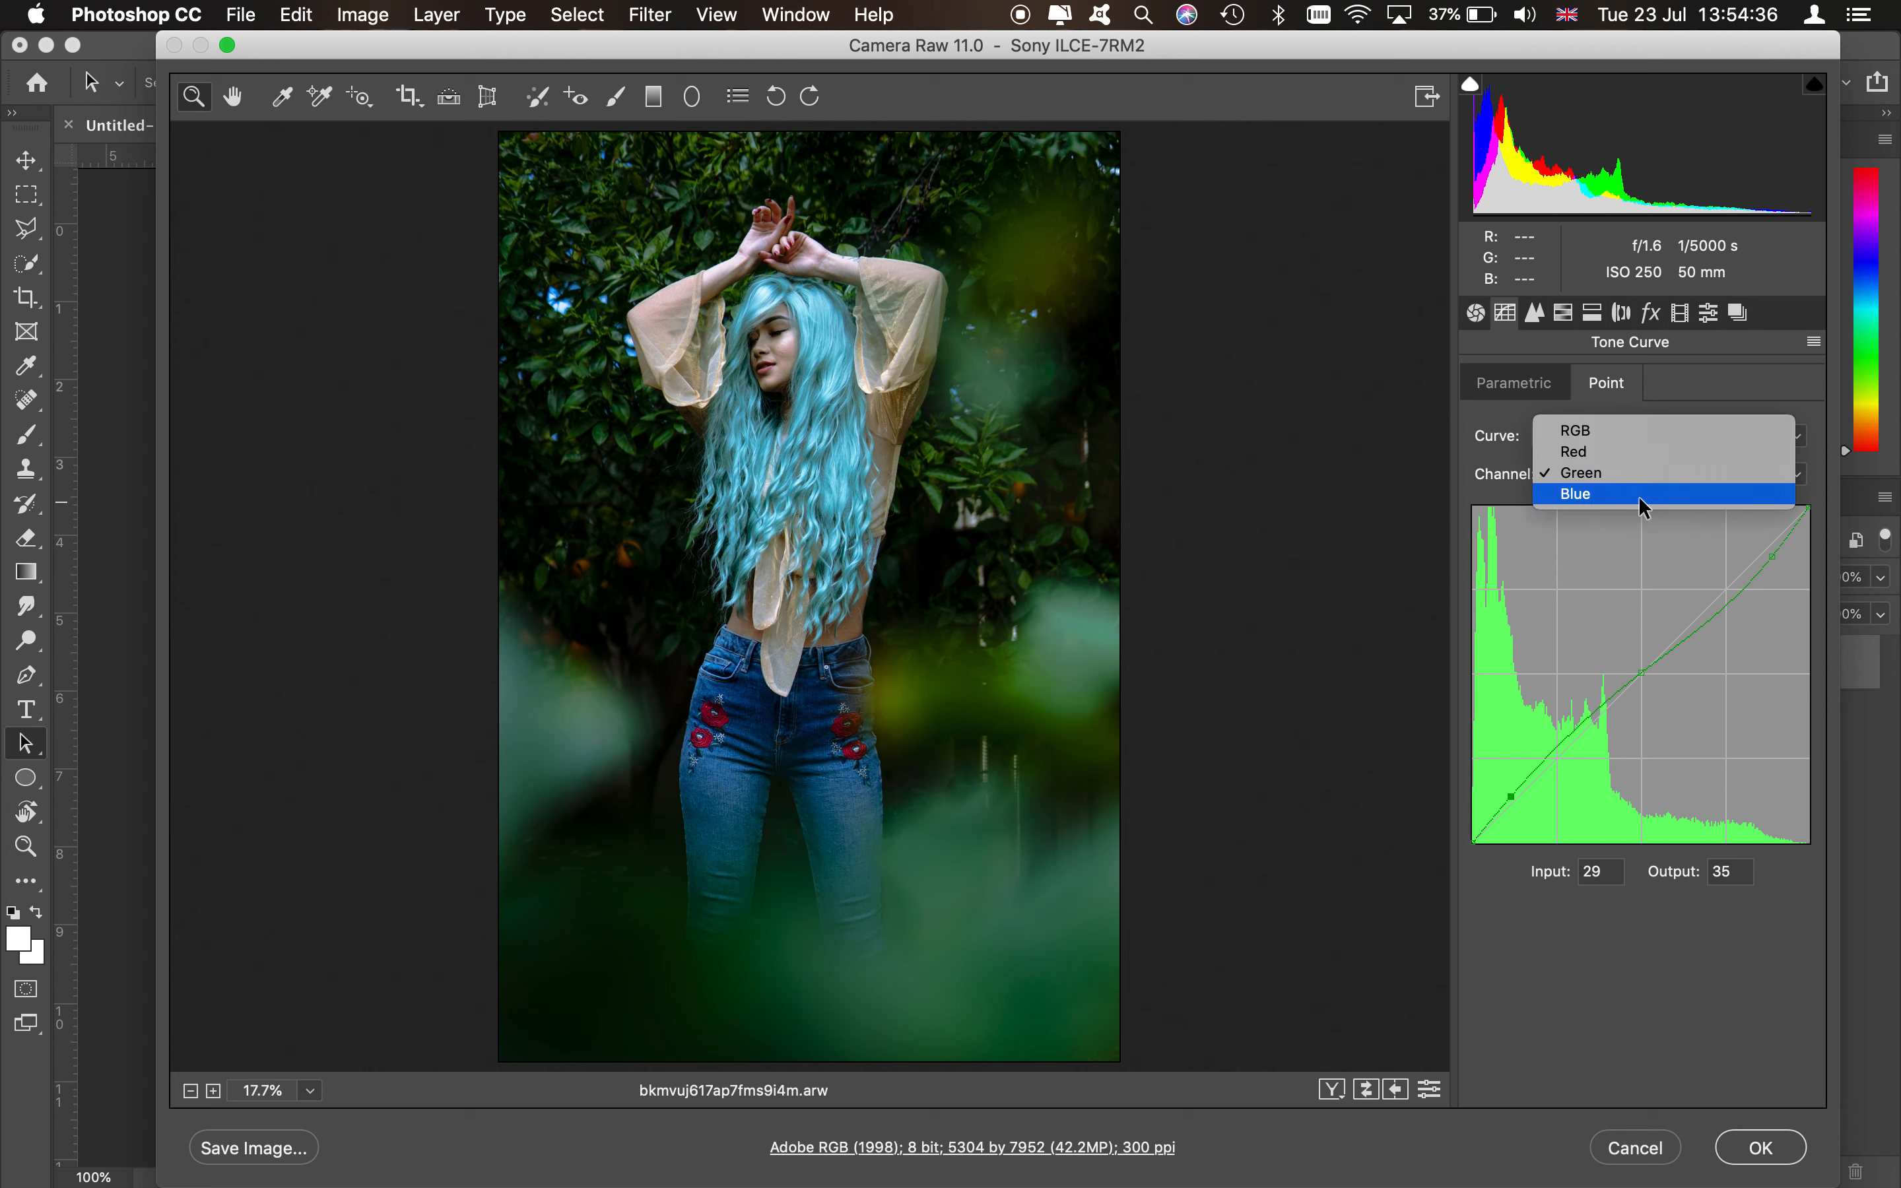
click(1638, 496)
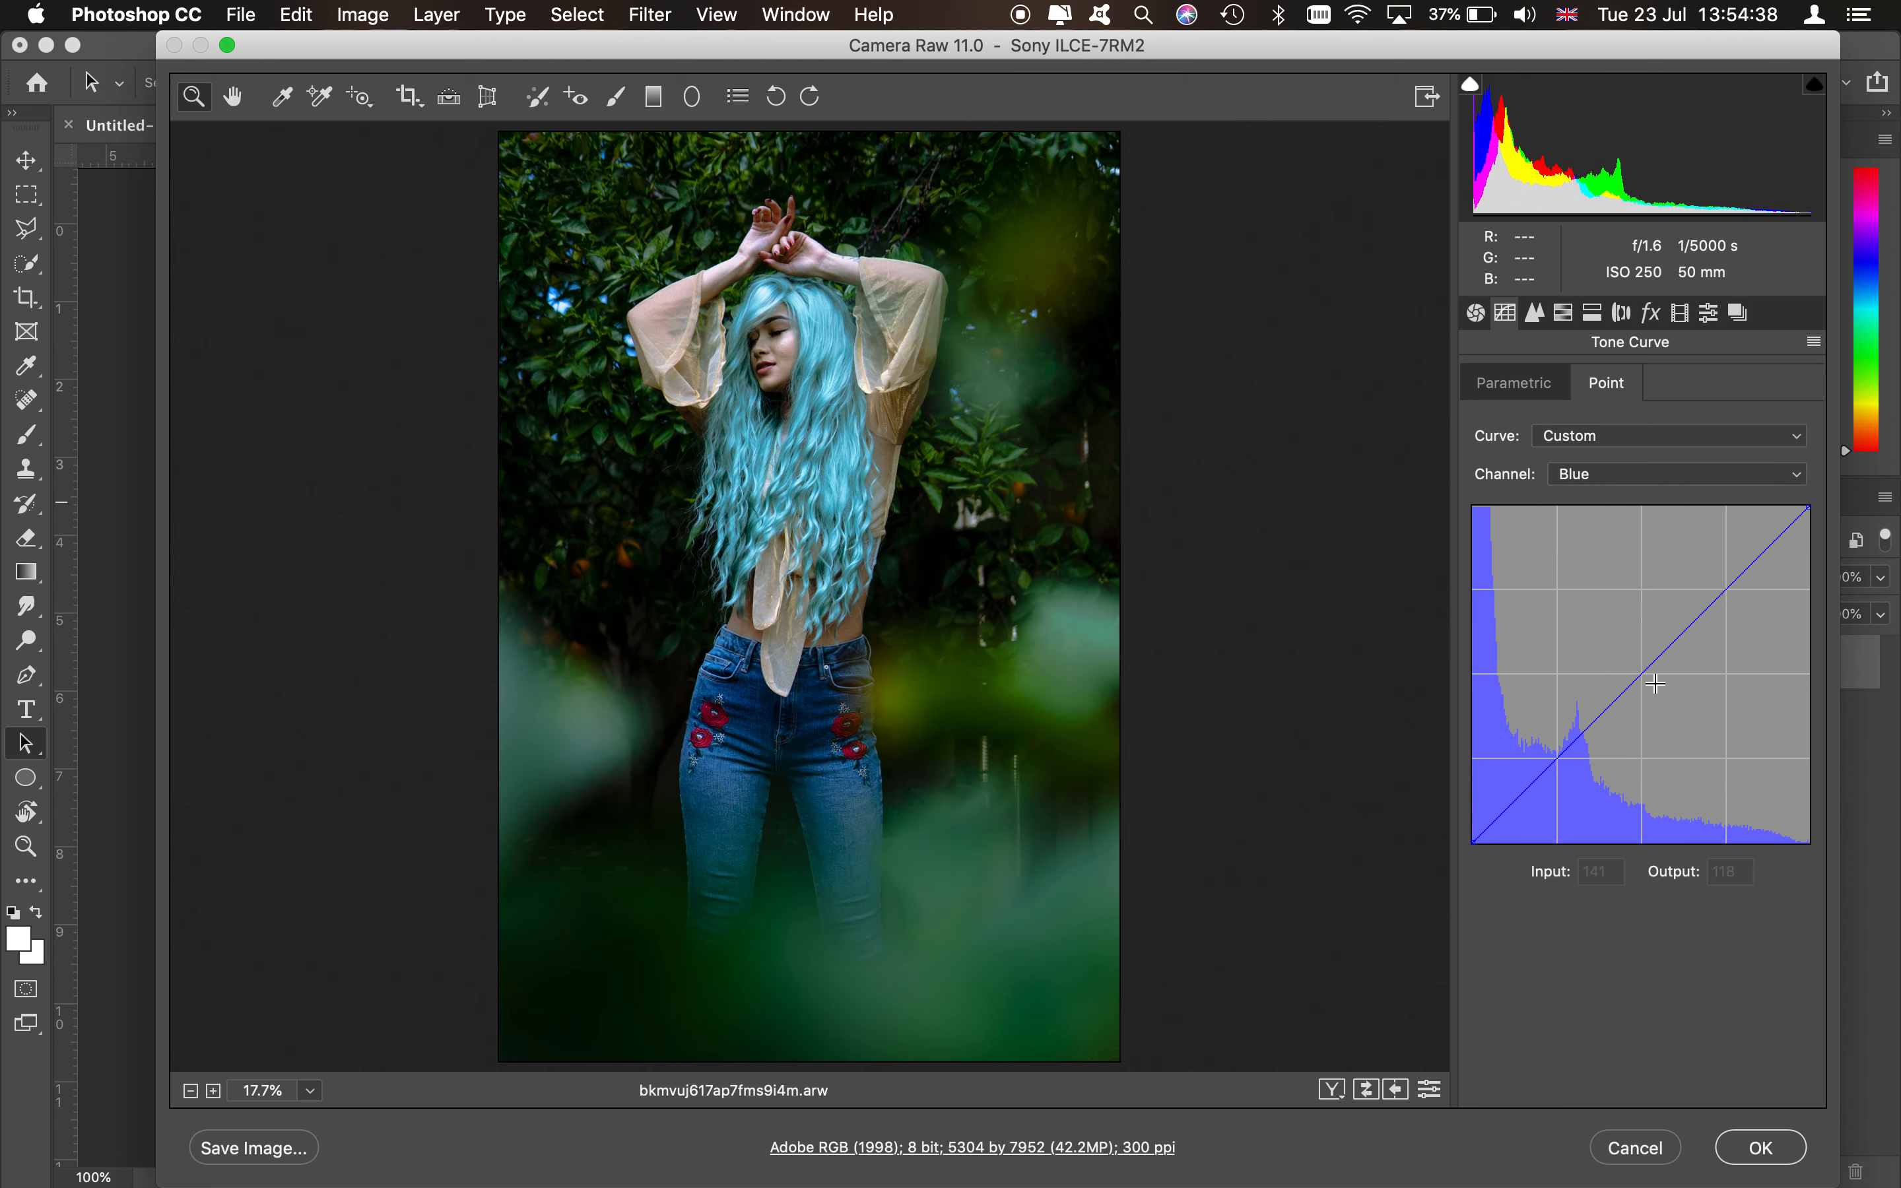
click(1763, 558)
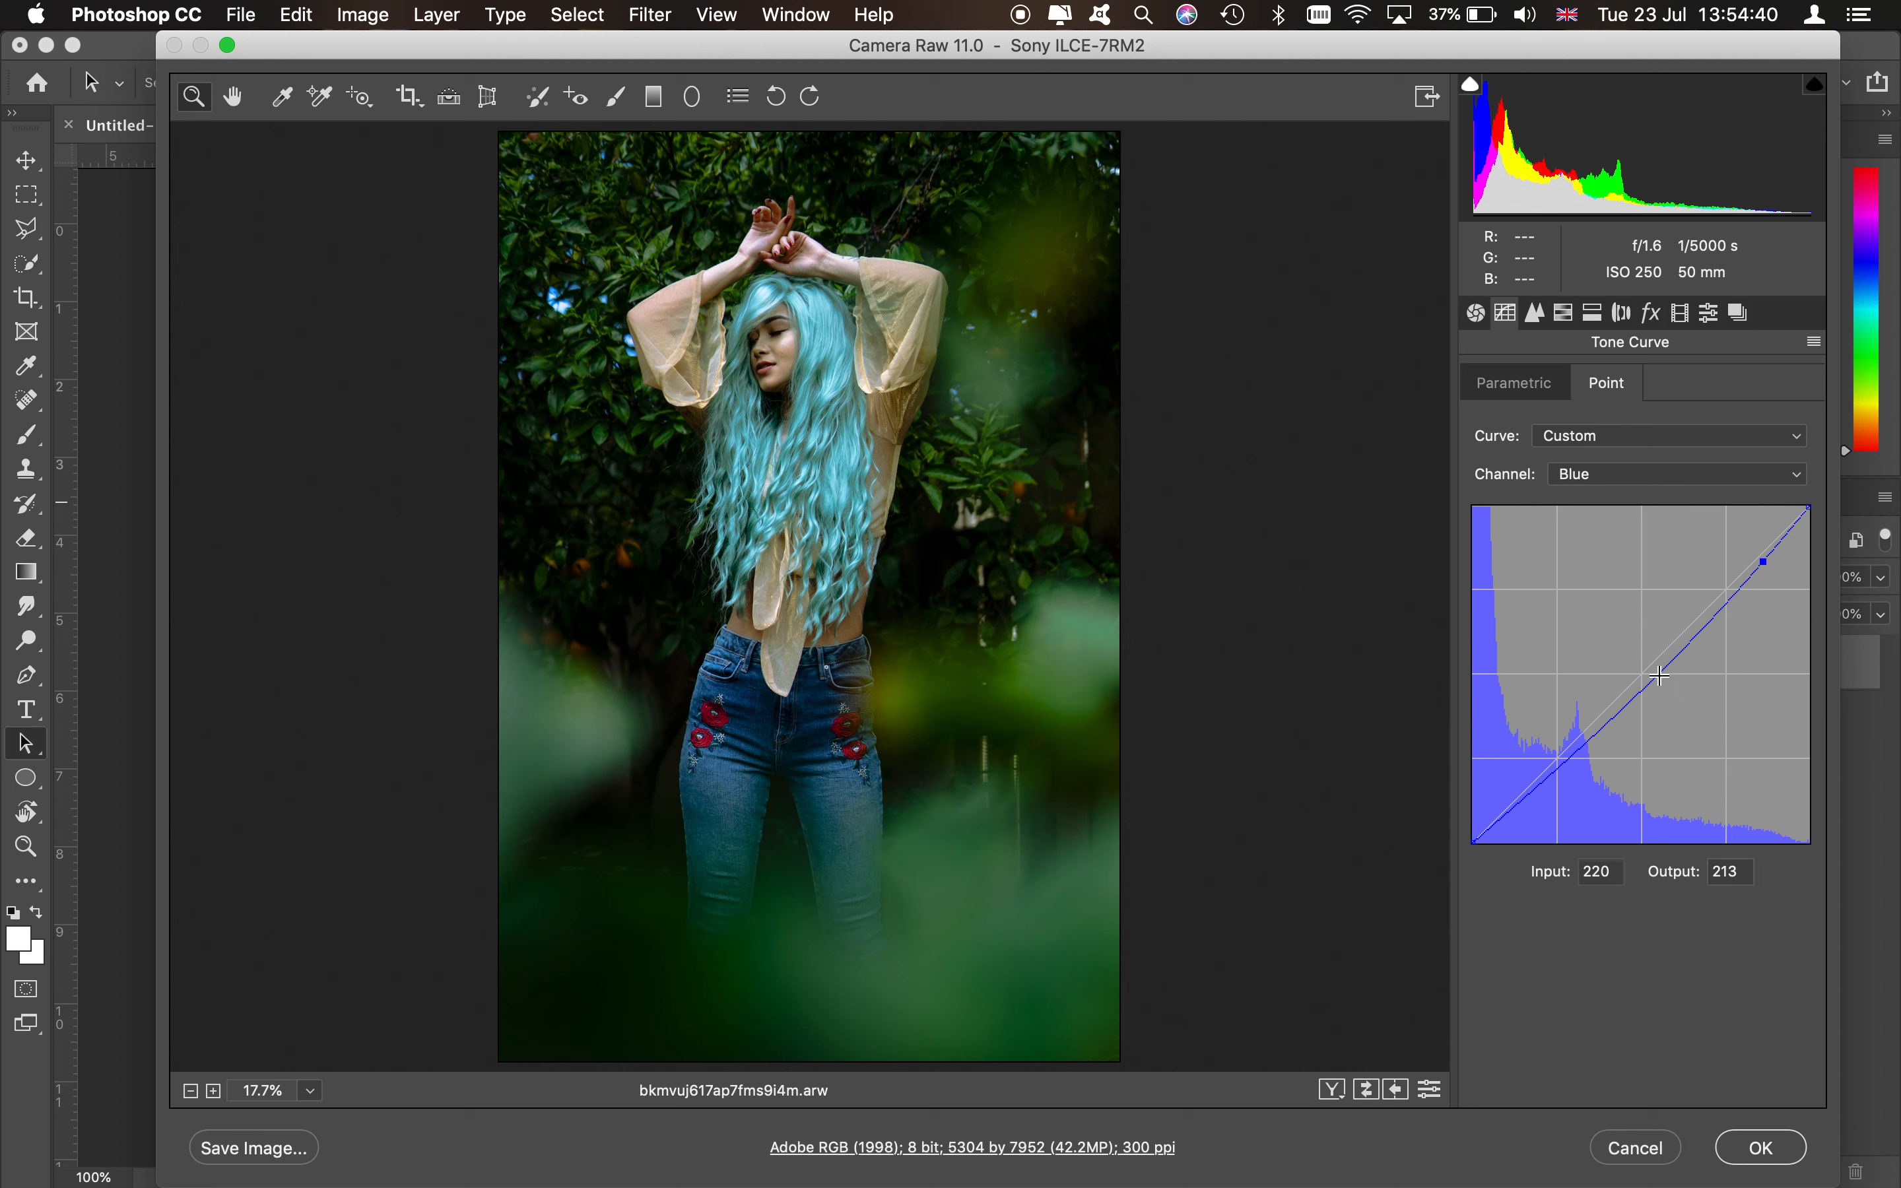
click(1644, 674)
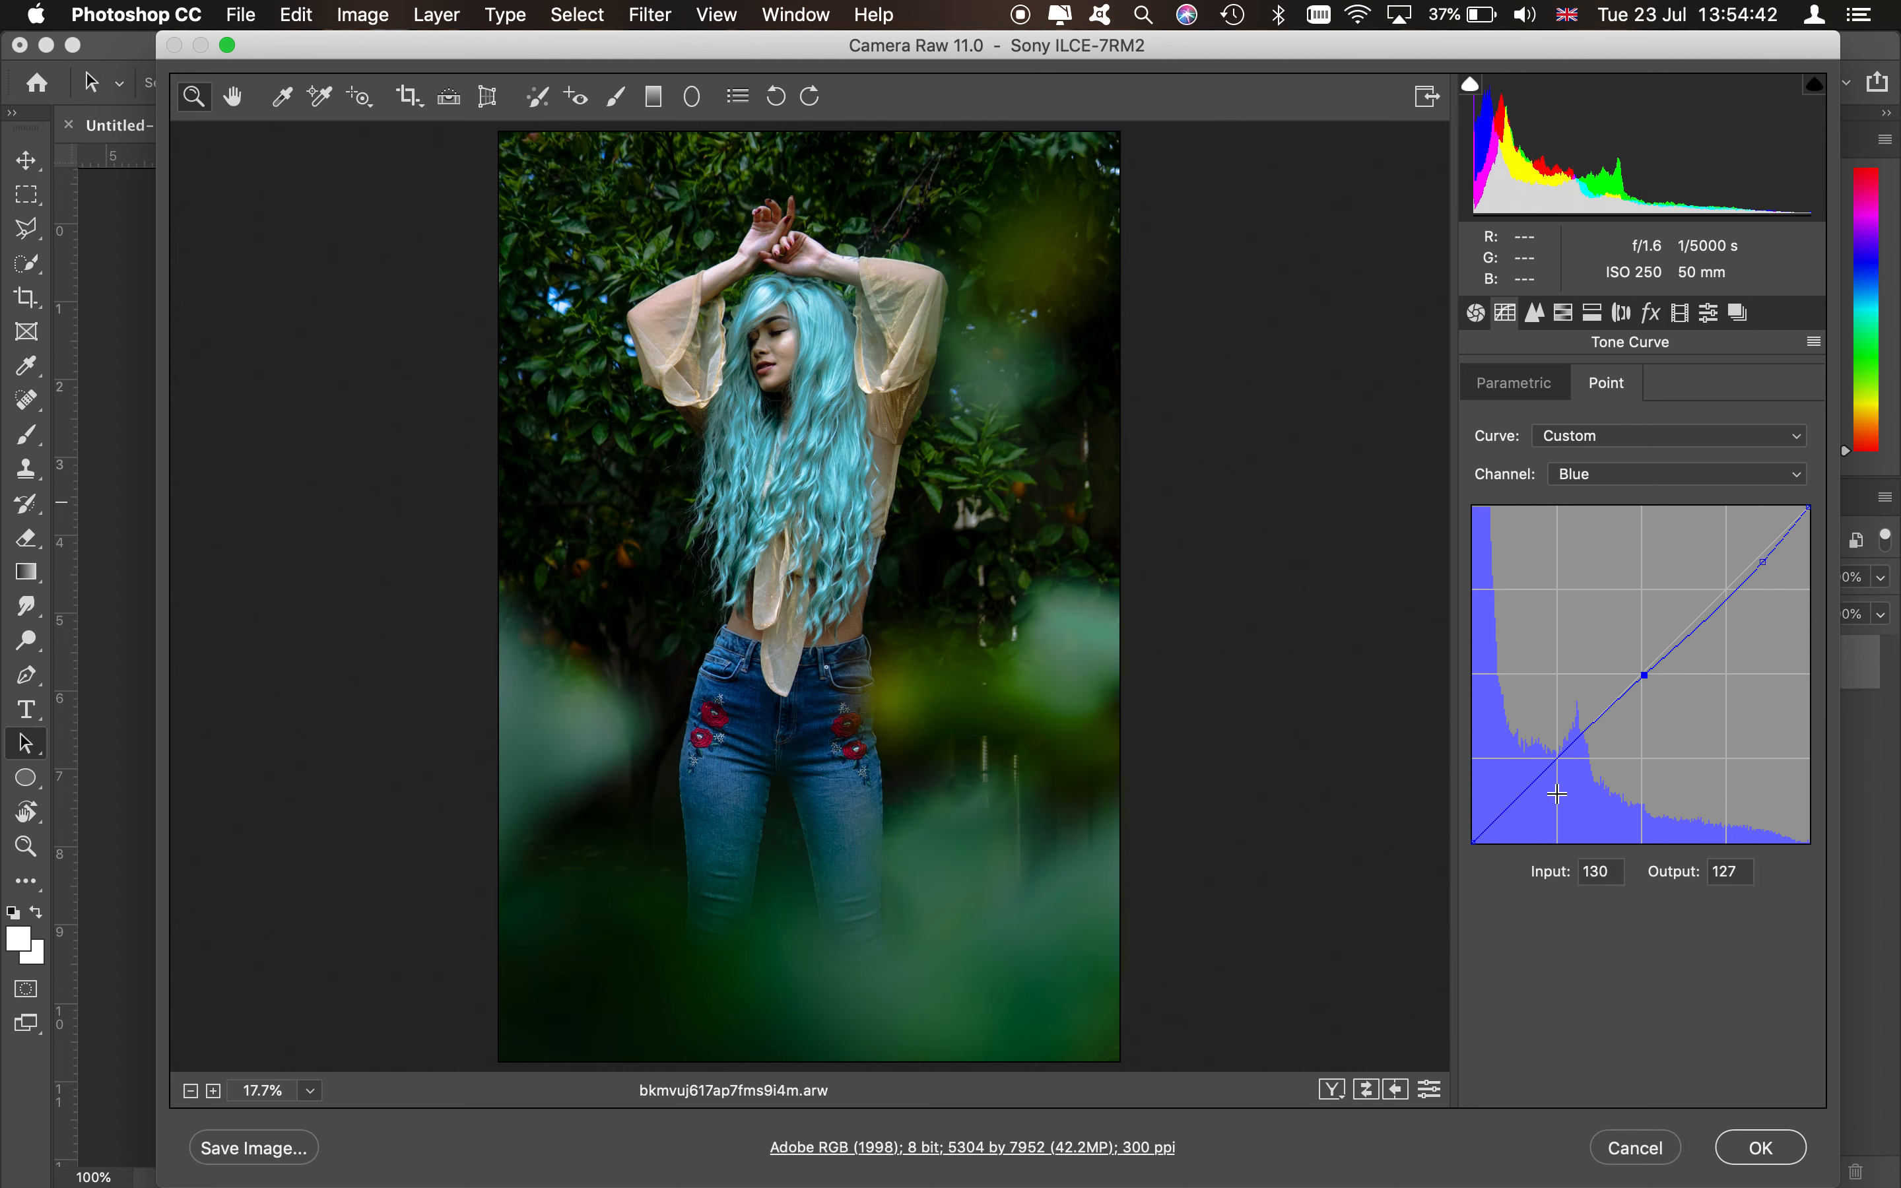
drag(1525, 793, 1519, 788)
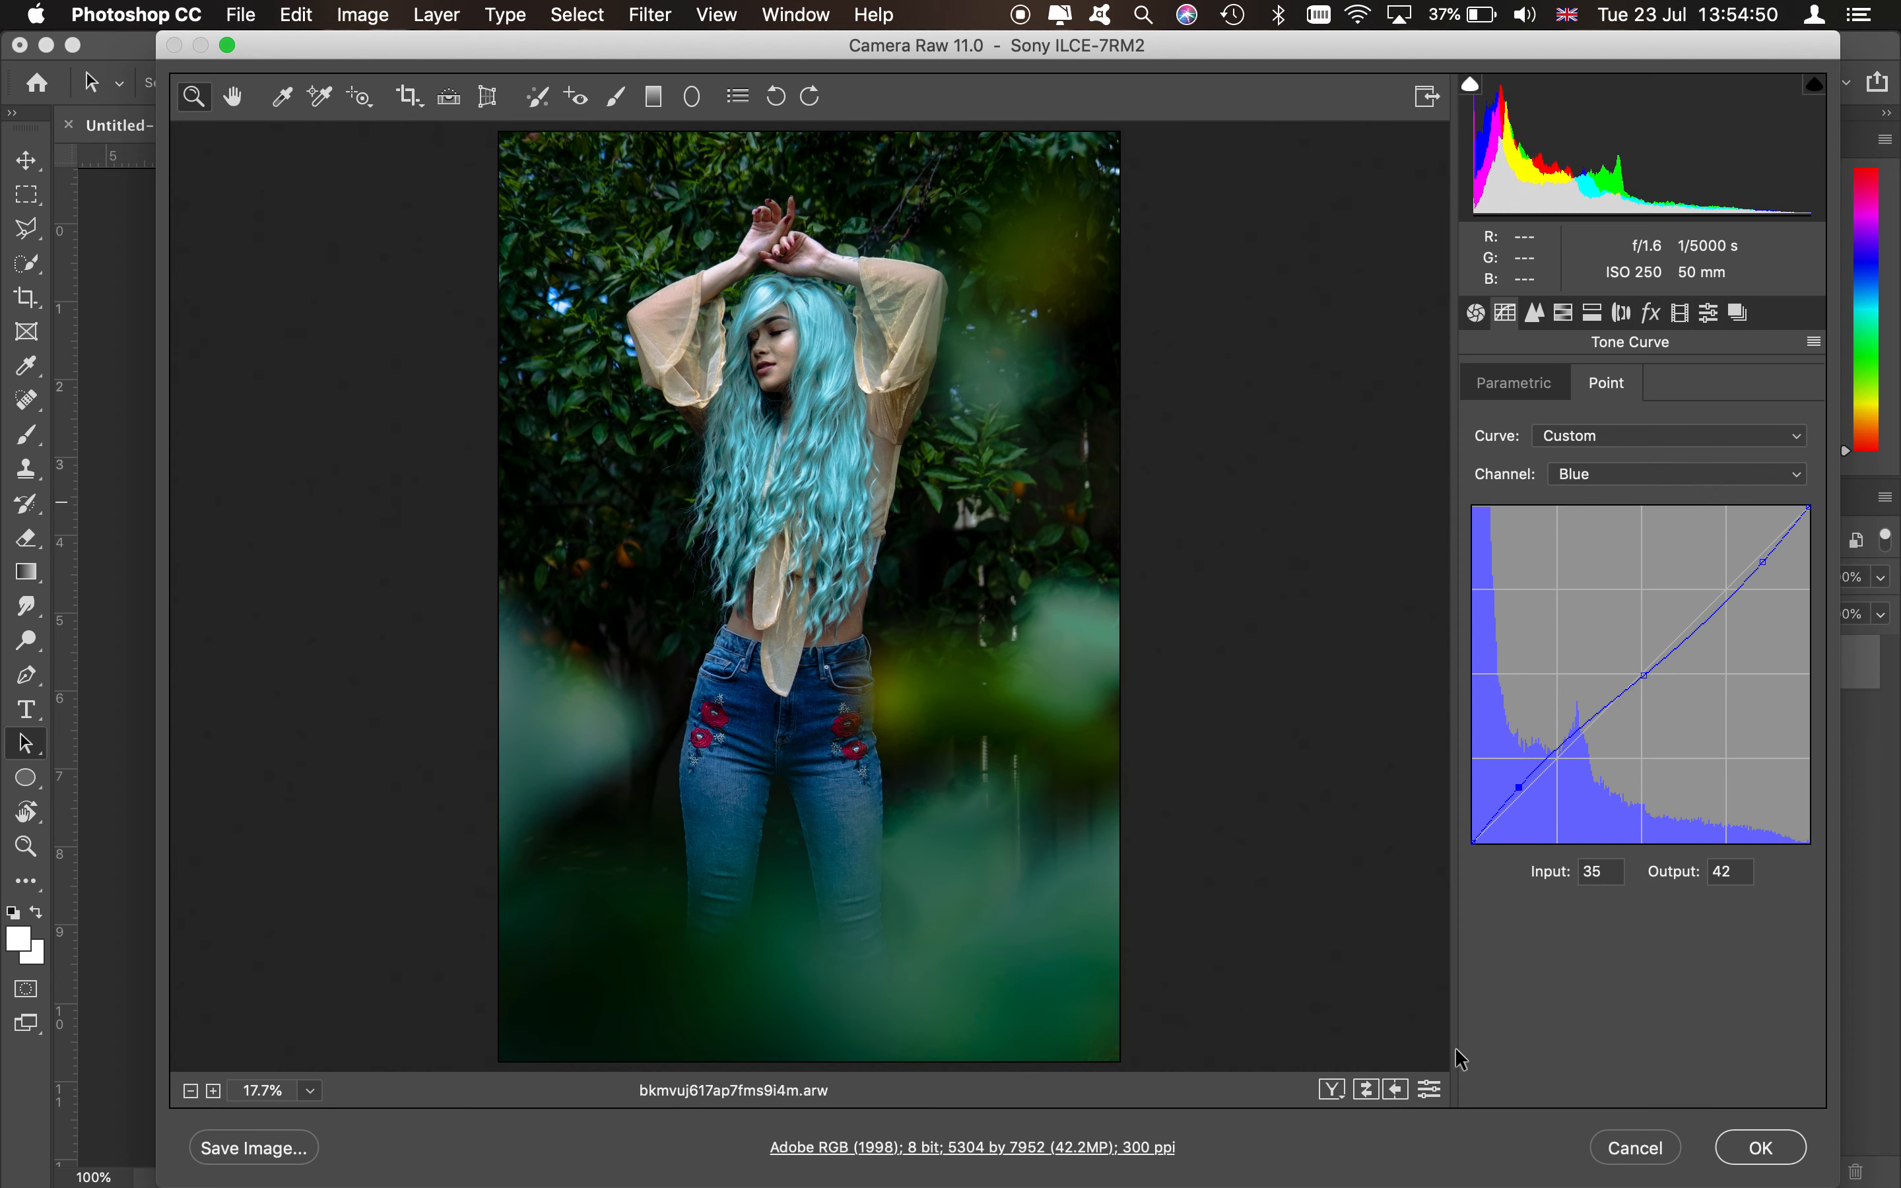
- Nudge the Blue curve's shadow point to input 39, output 45
click(1549, 436)
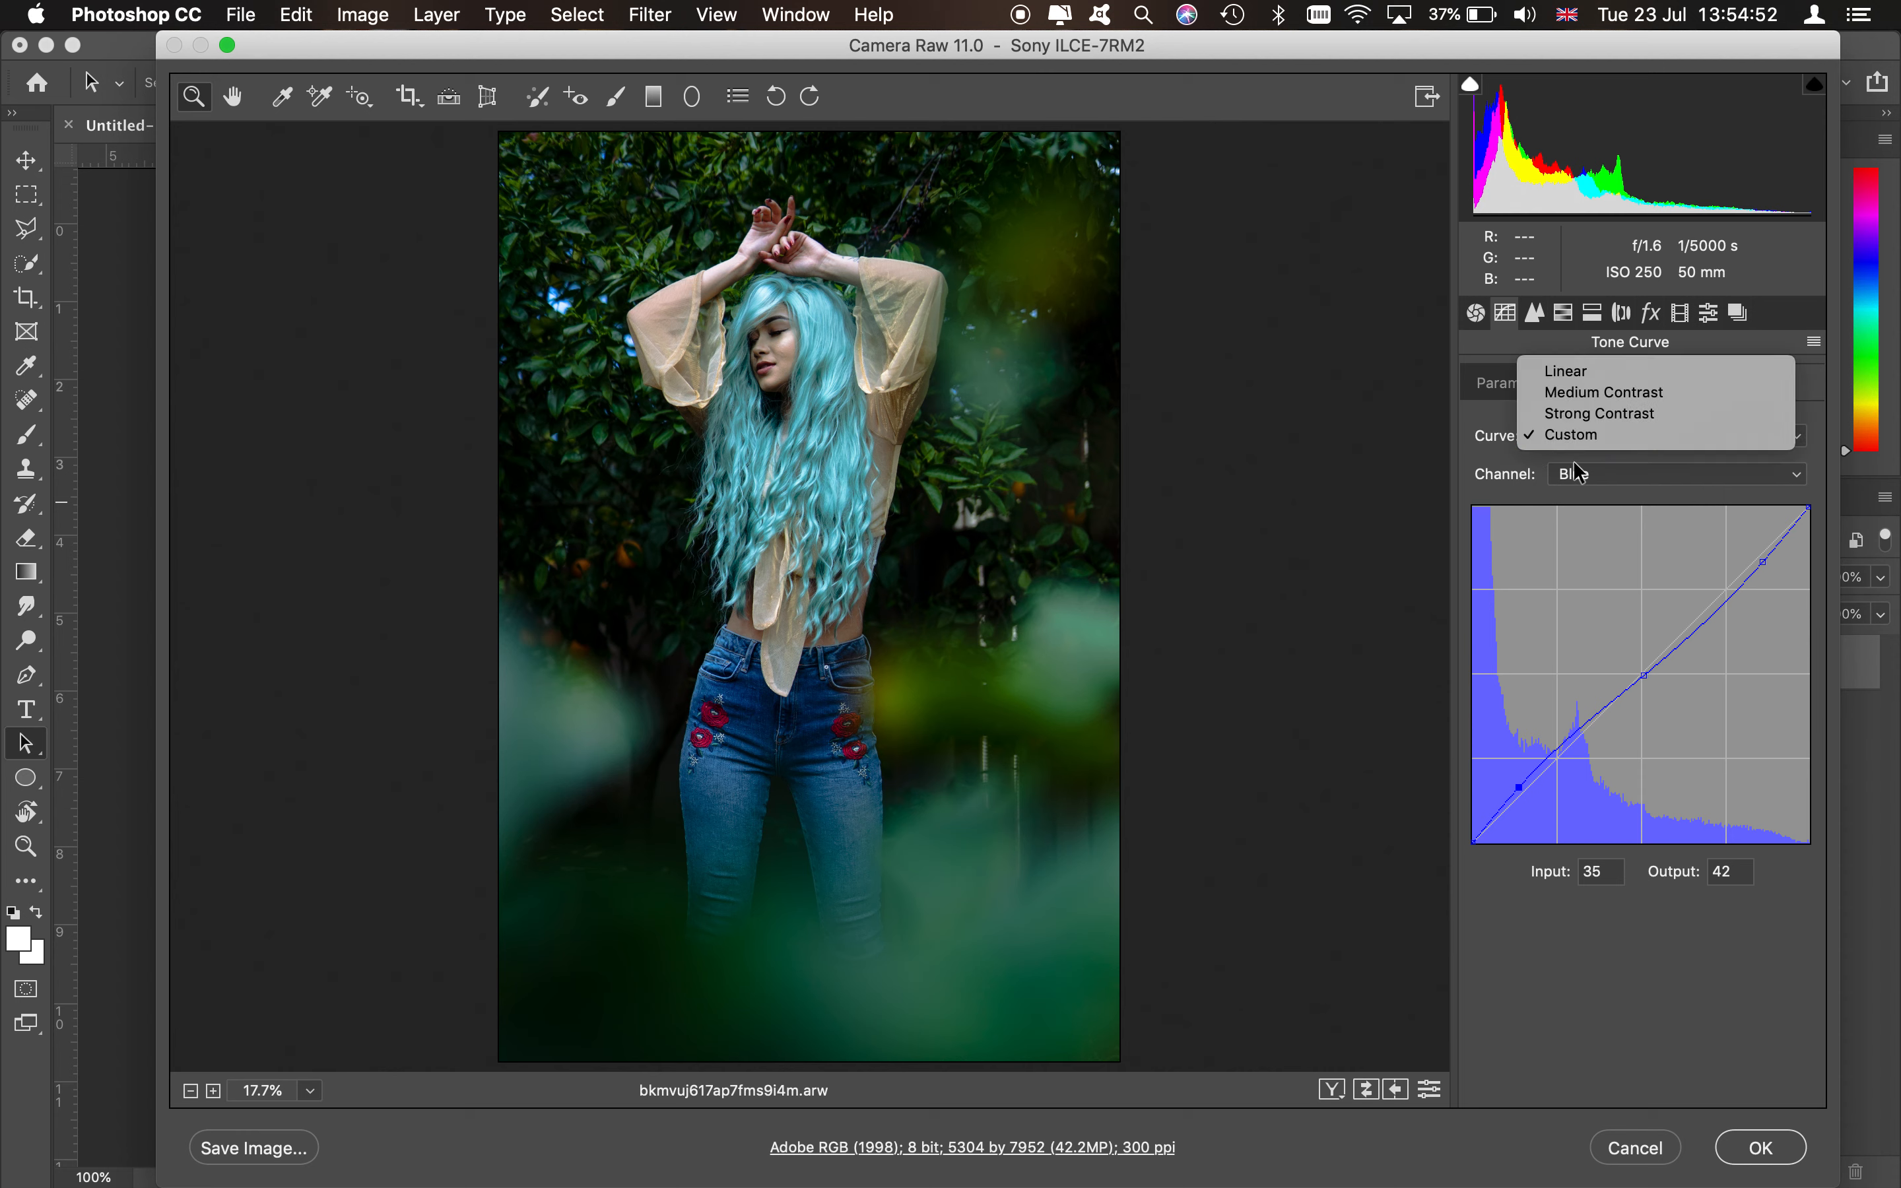
click(1562, 430)
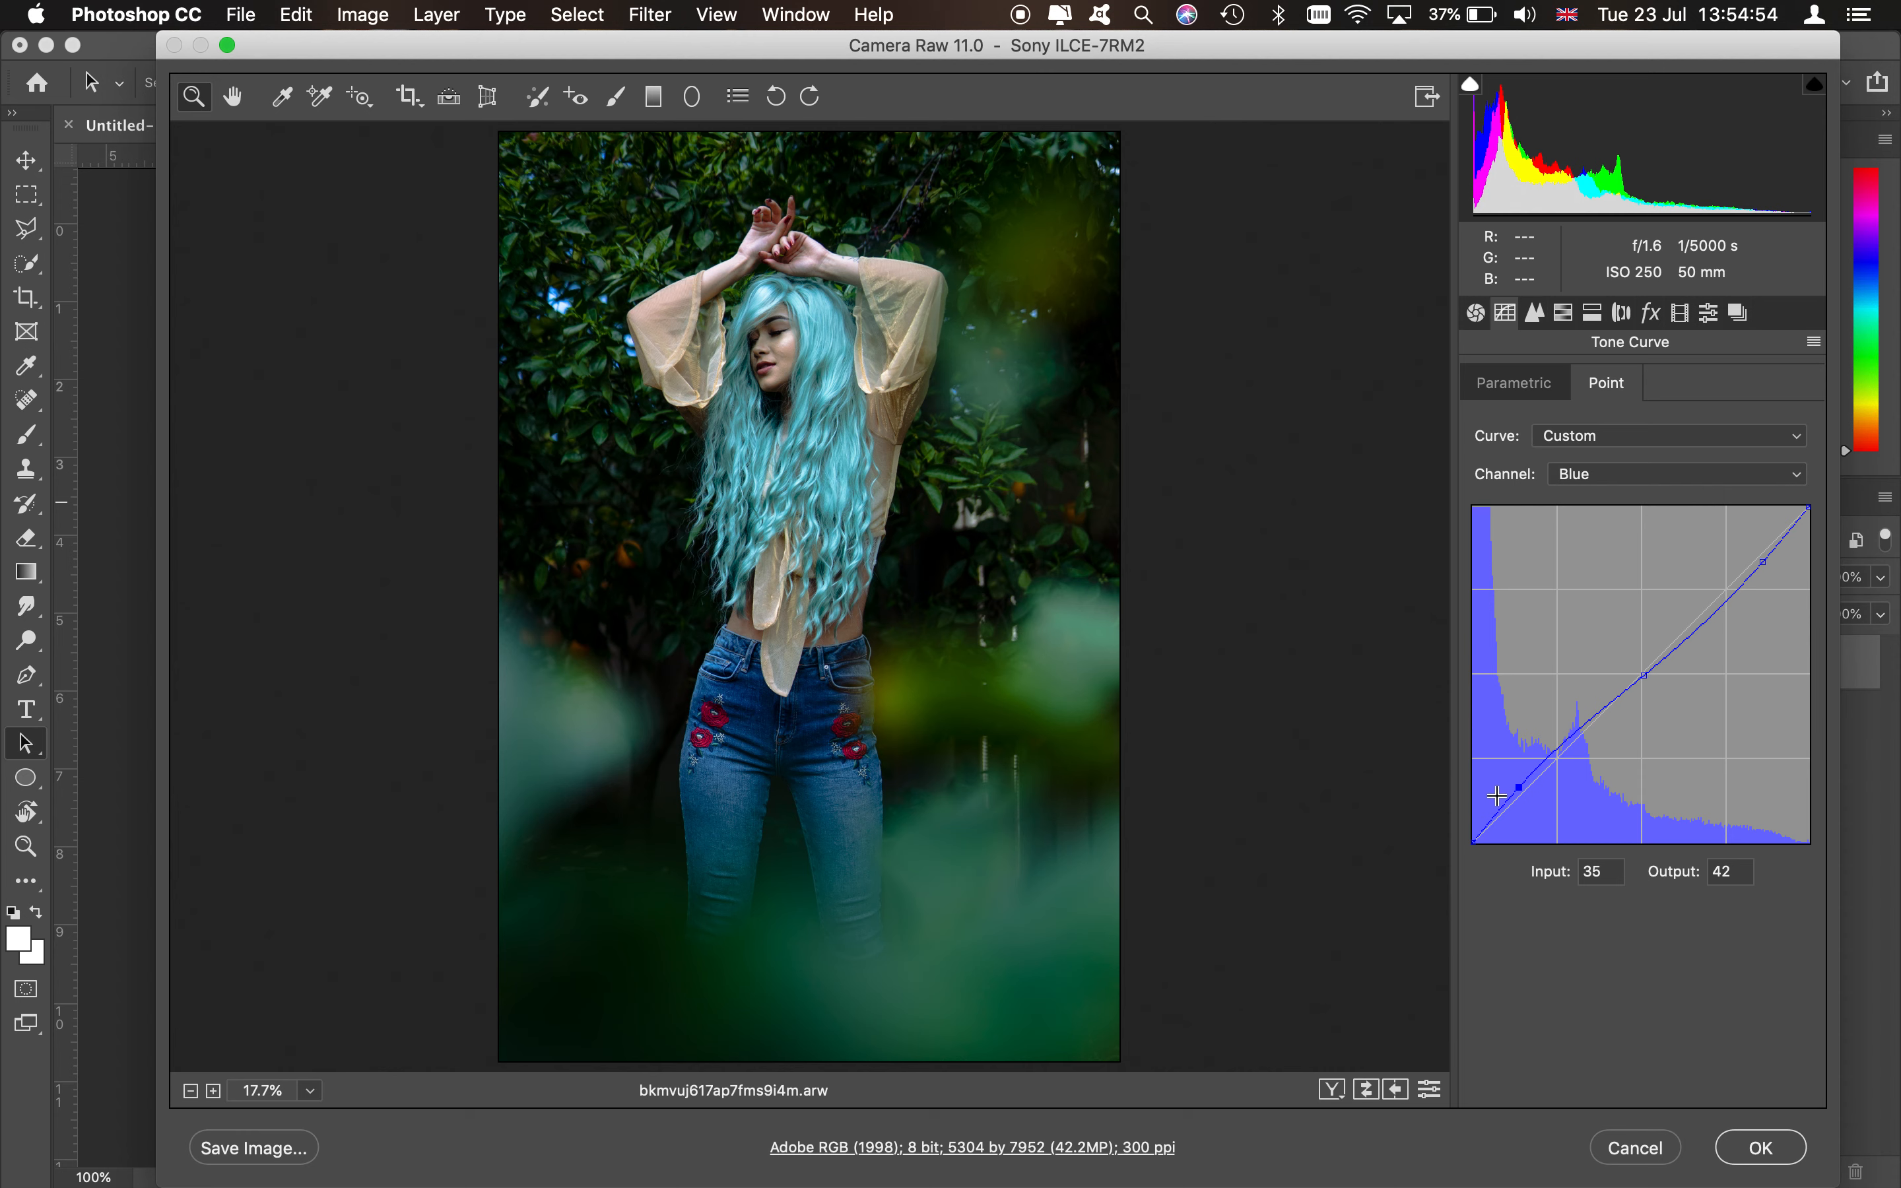
drag(1516, 788, 1522, 783)
- Switch to the Green channel and add a lower-midtone curve point at input 89, output 88
click(1631, 475)
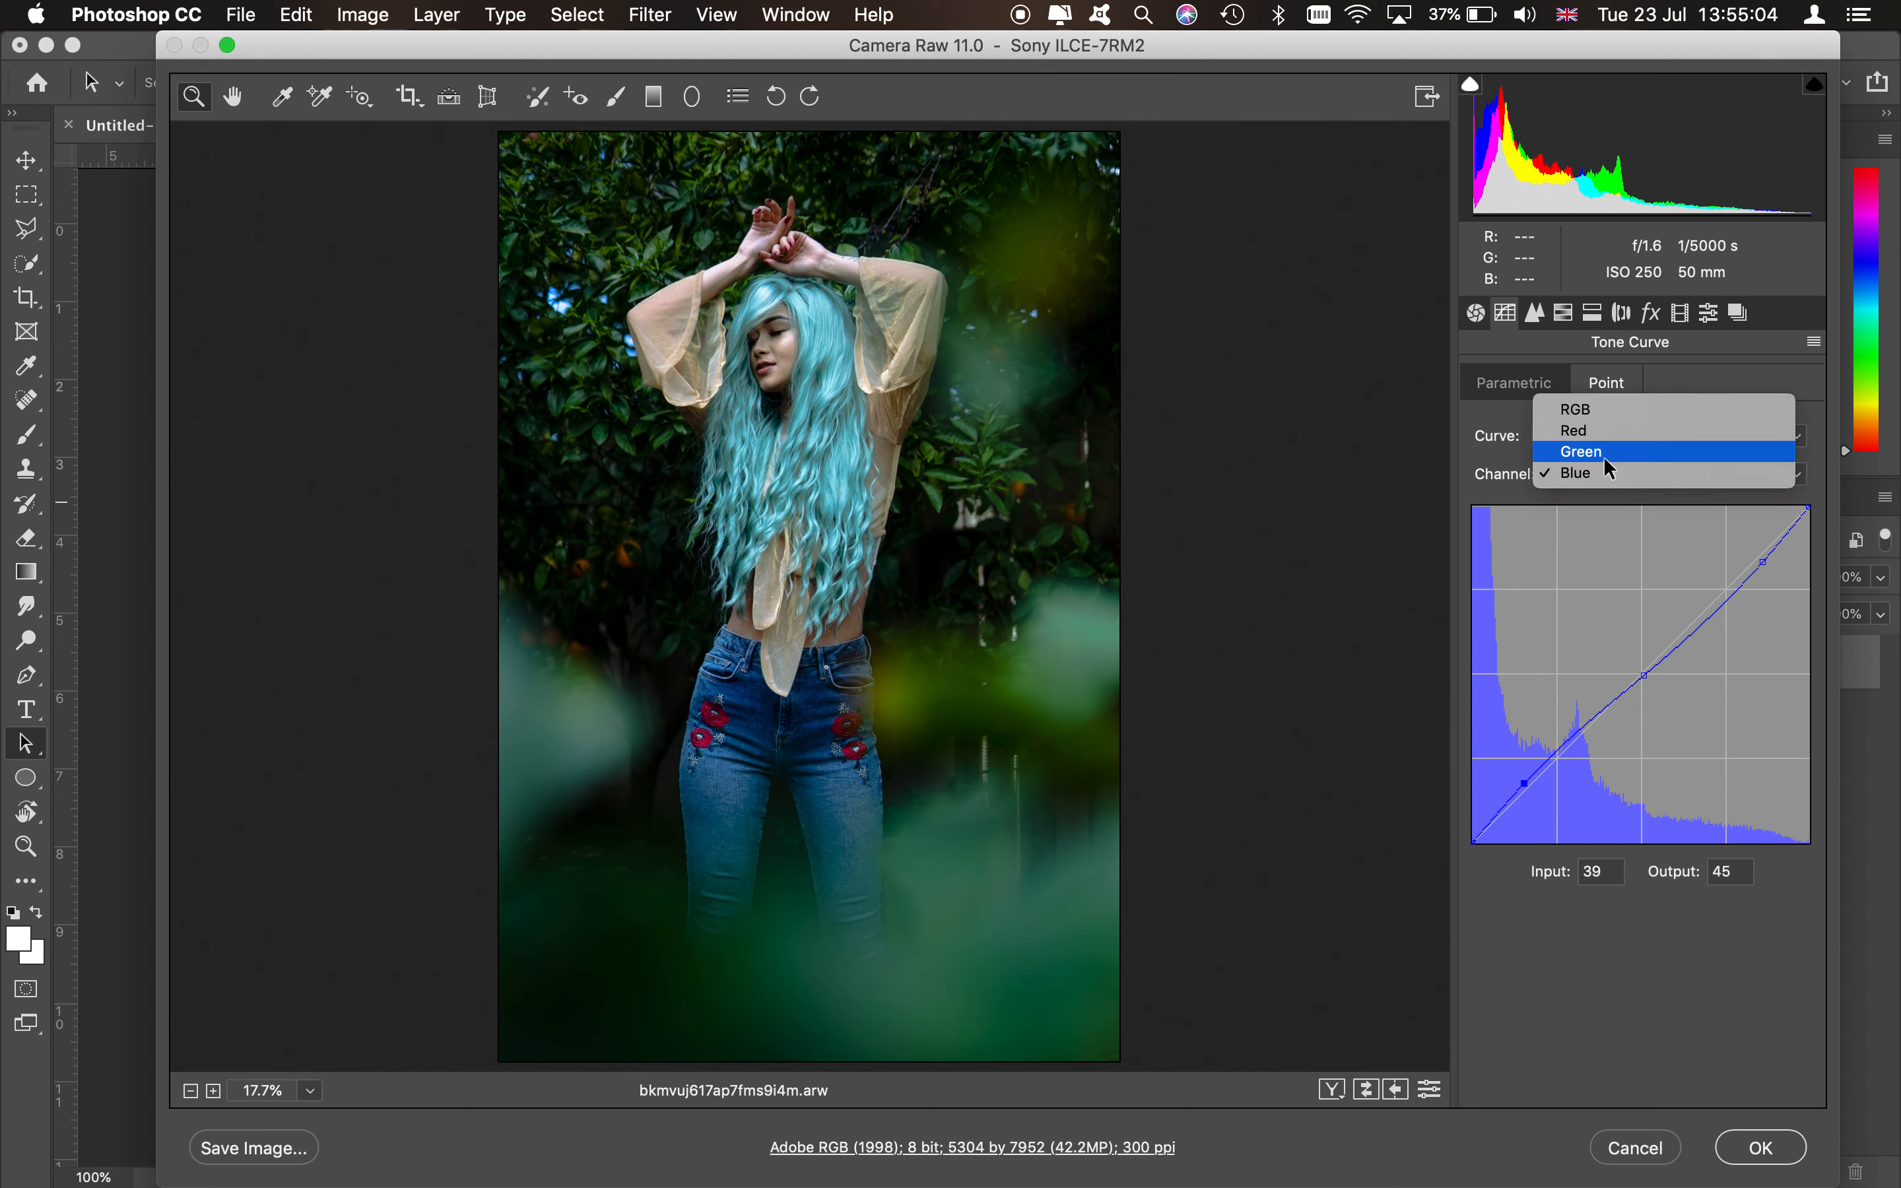
click(1608, 455)
click(1513, 797)
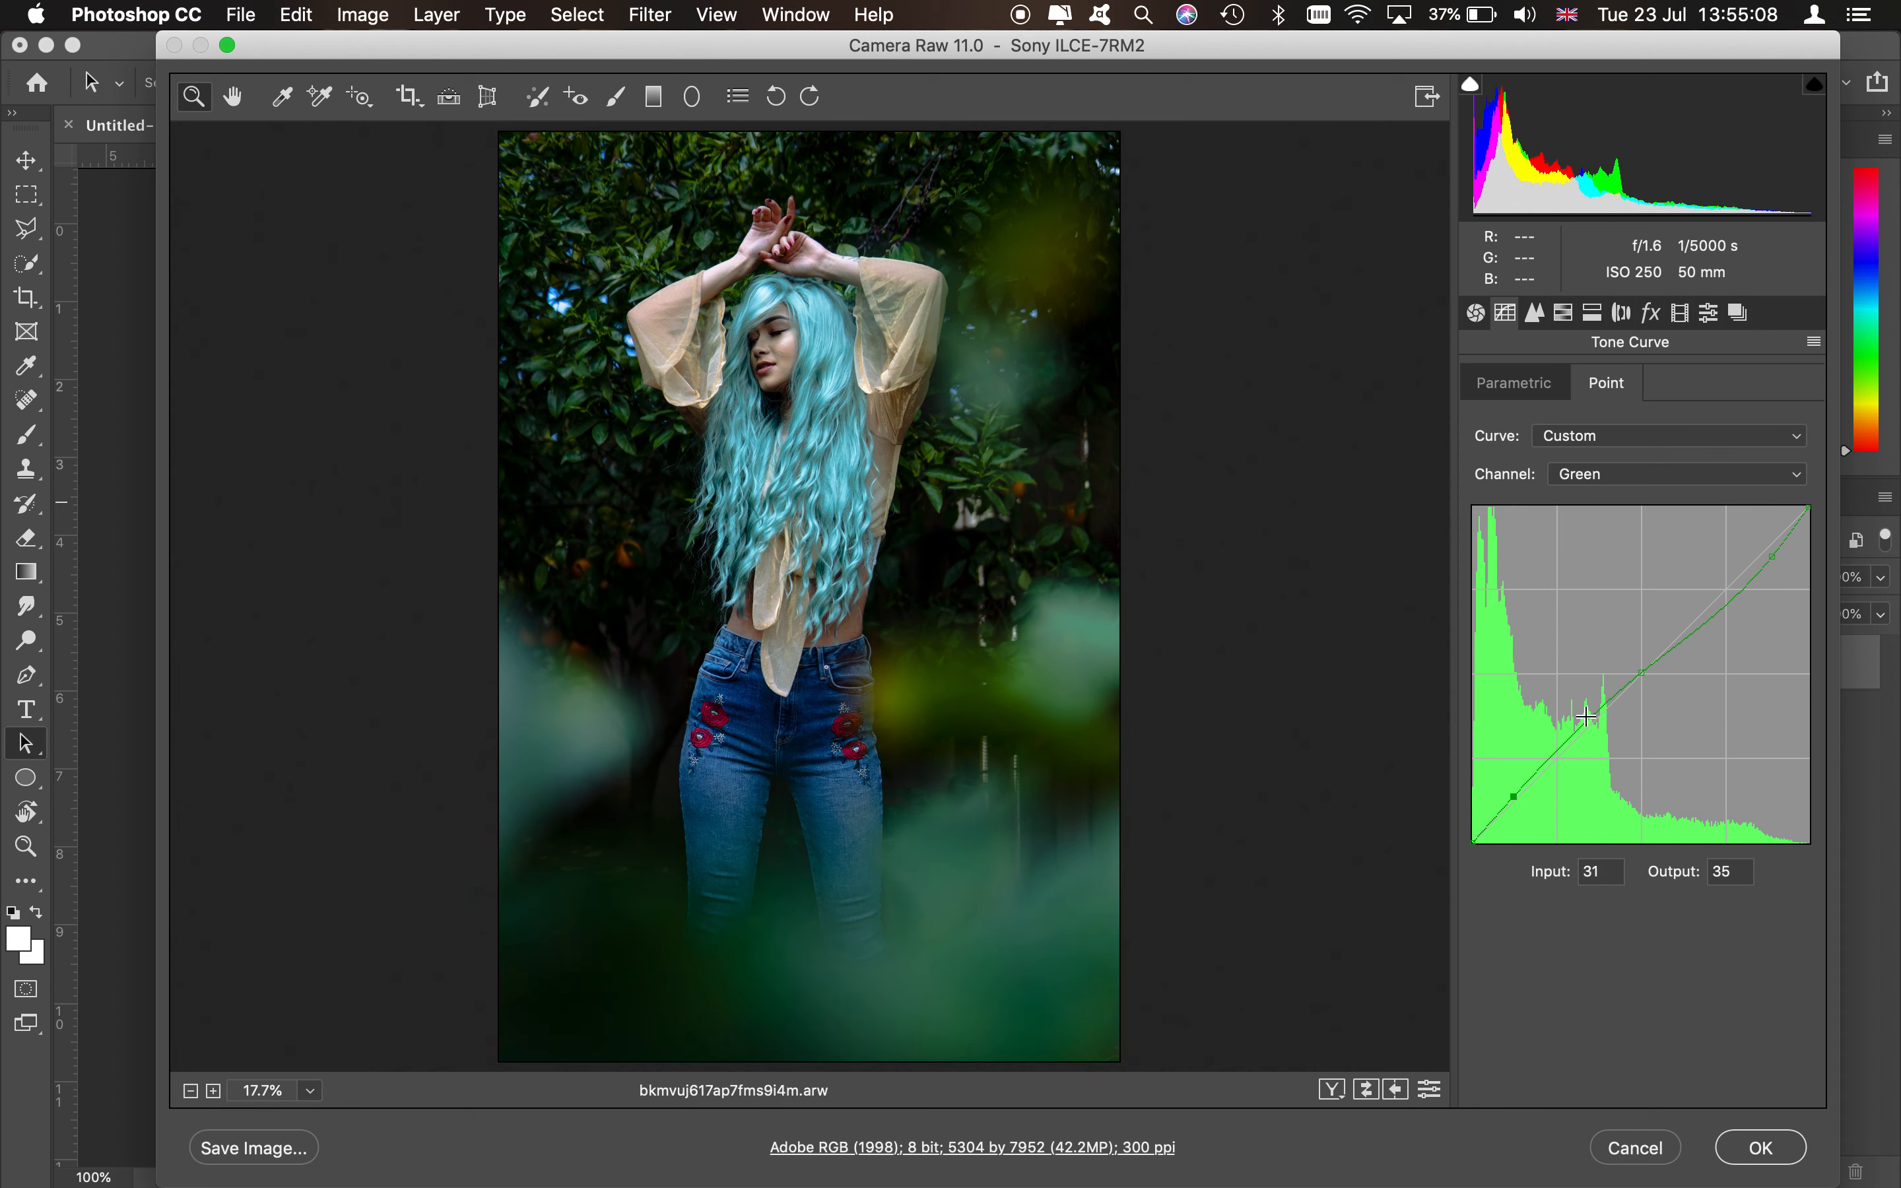
click(1587, 722)
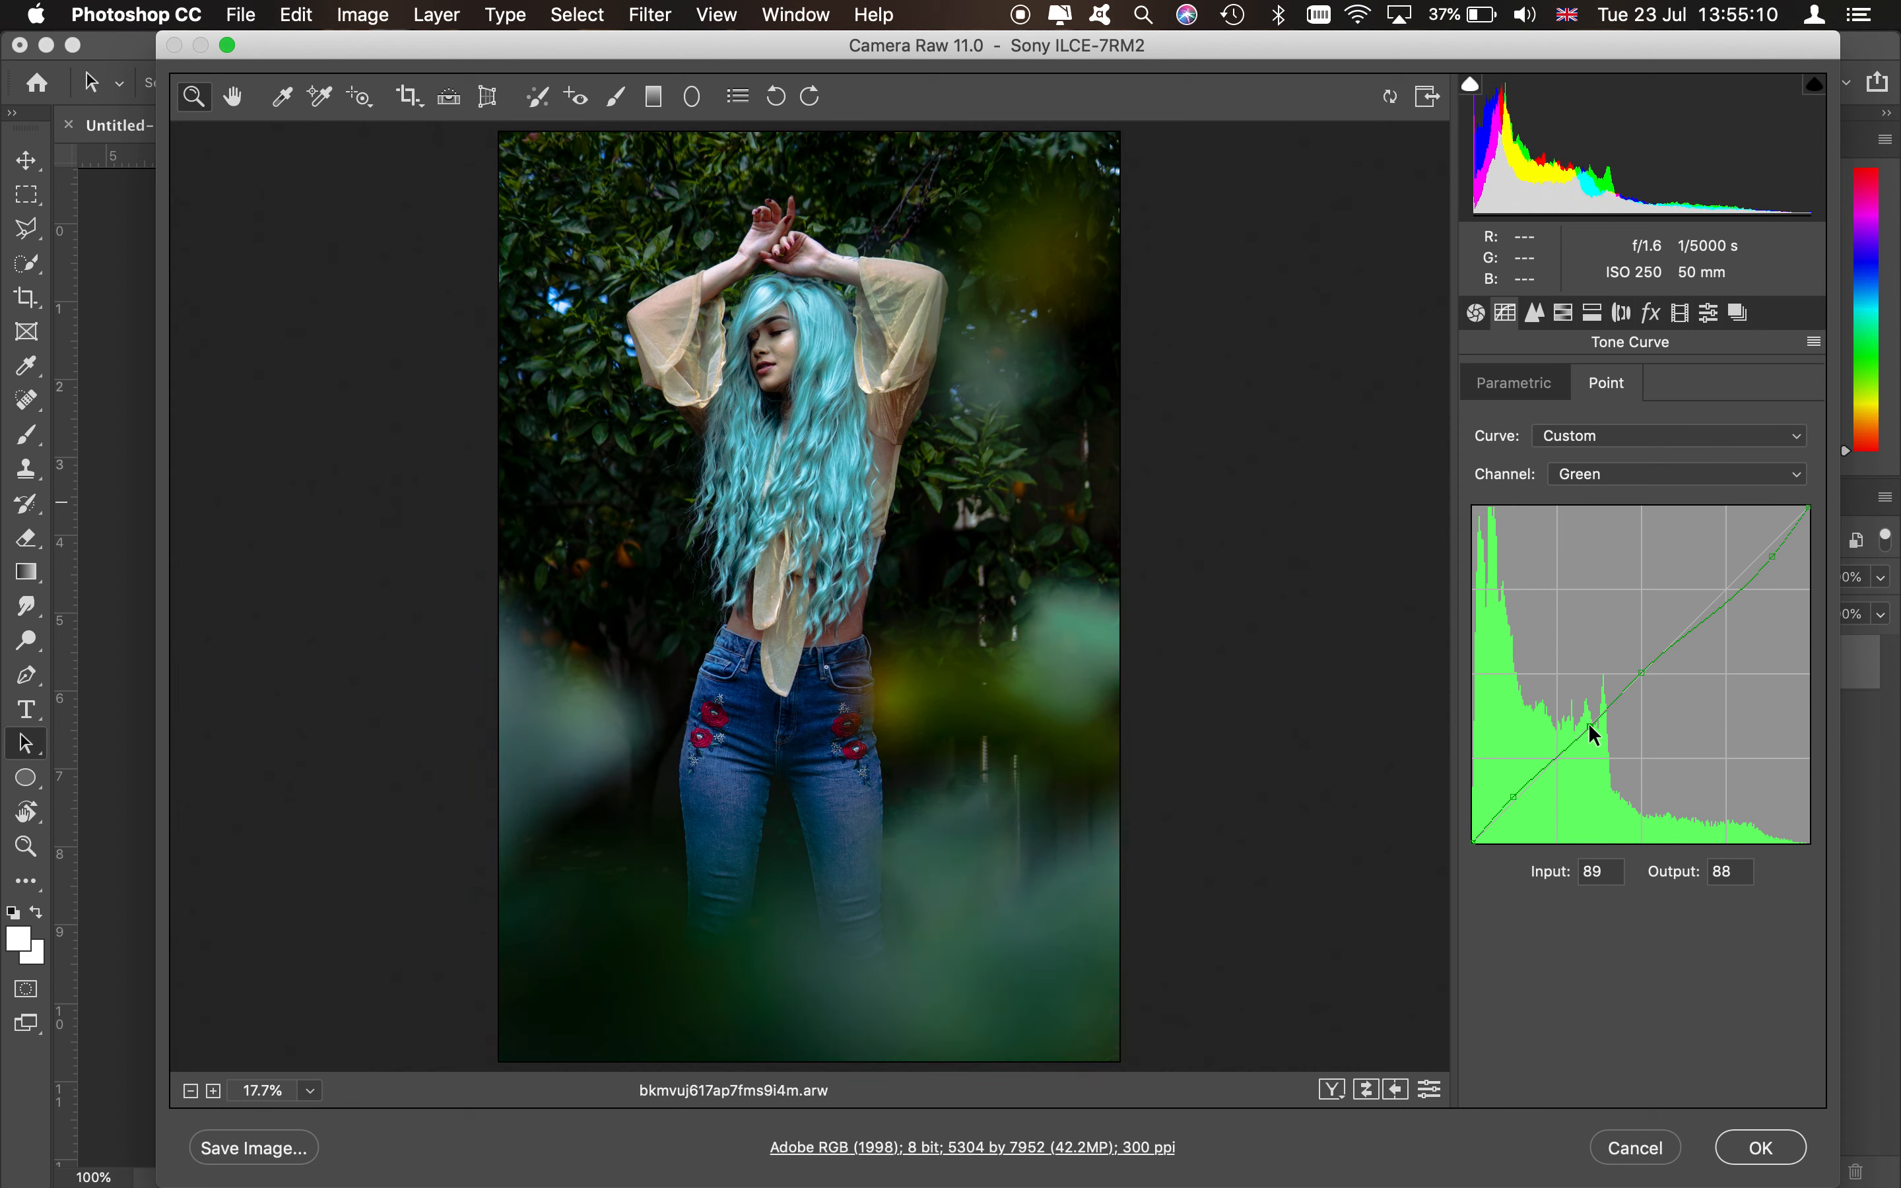
- Switch to the Red channel and drag its upper curve point to about input 232, output 228
click(1638, 475)
click(1599, 455)
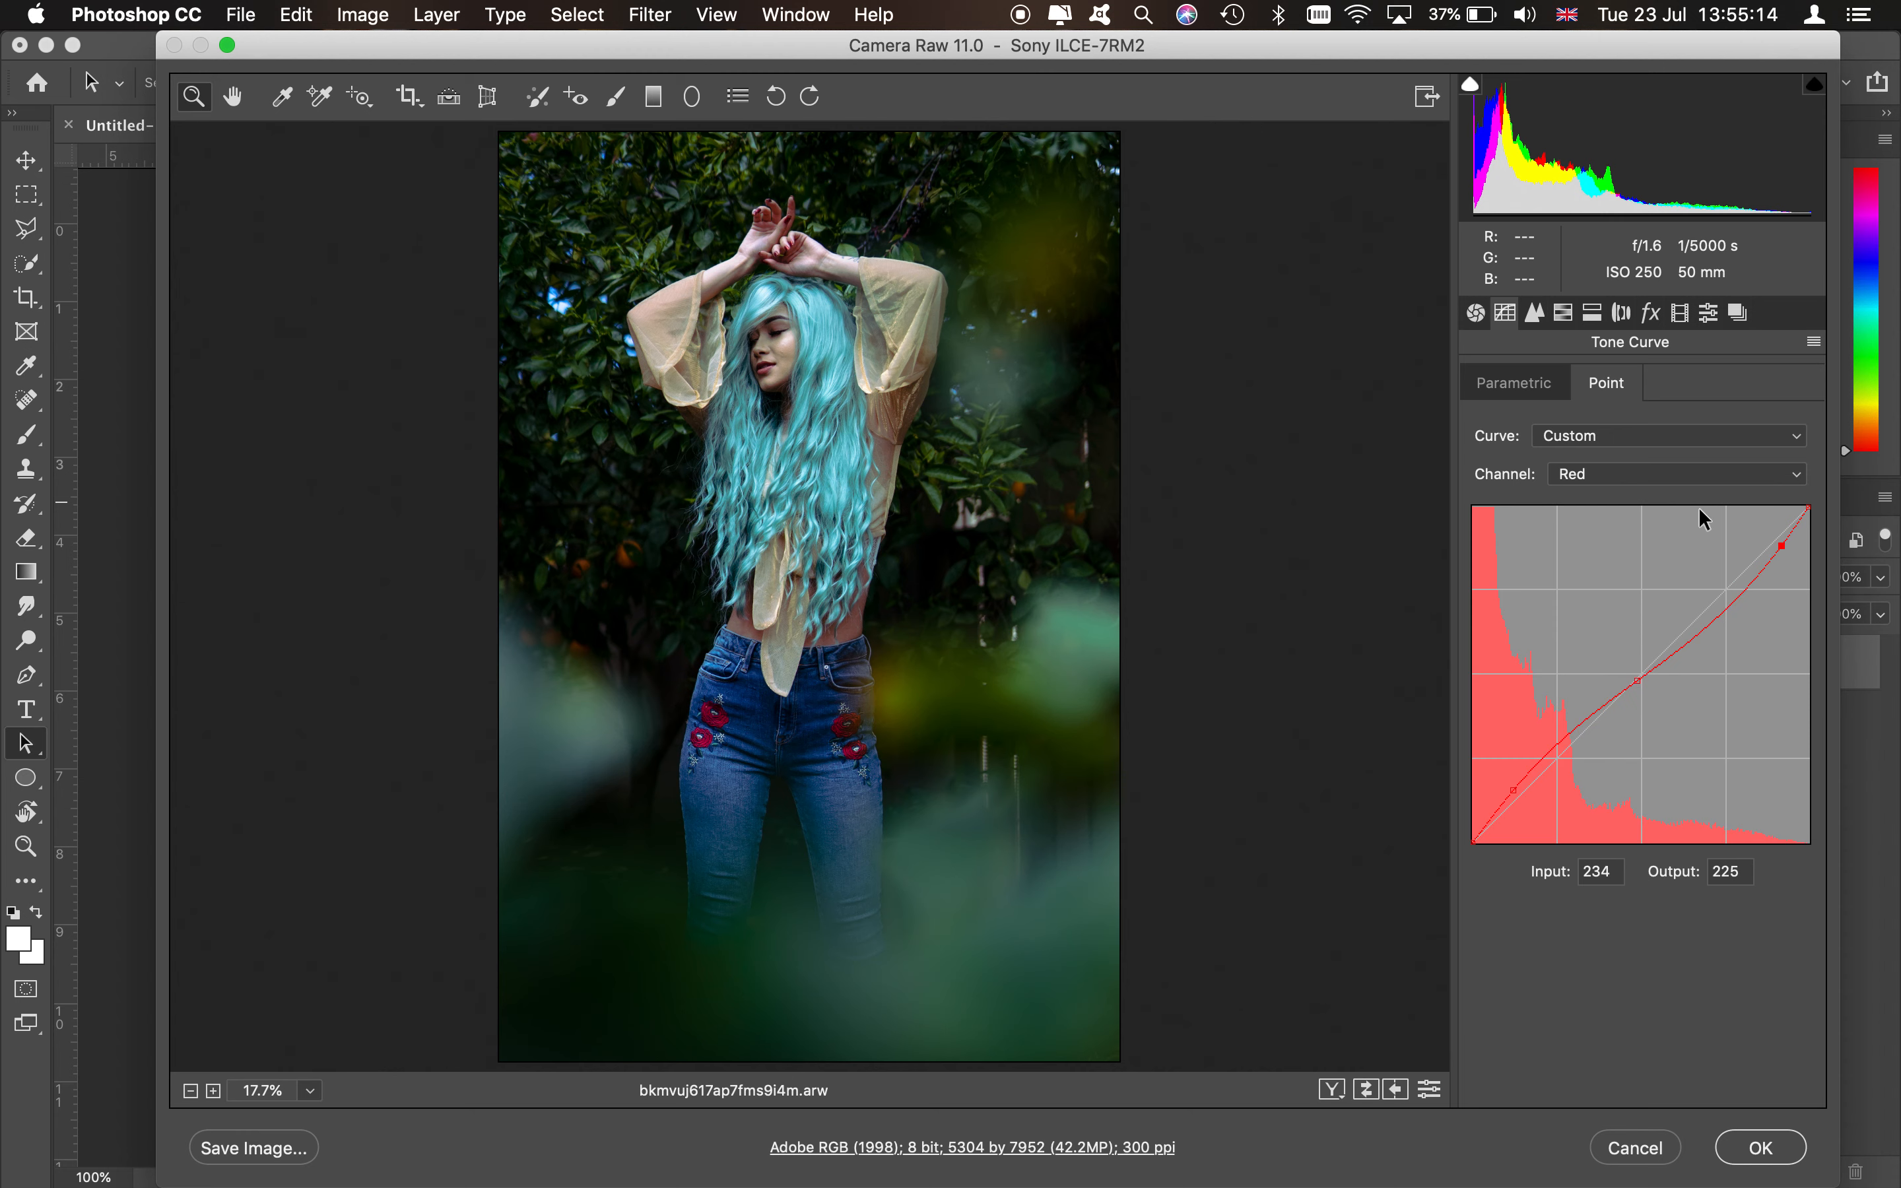
drag(1738, 601, 1780, 541)
click(1540, 316)
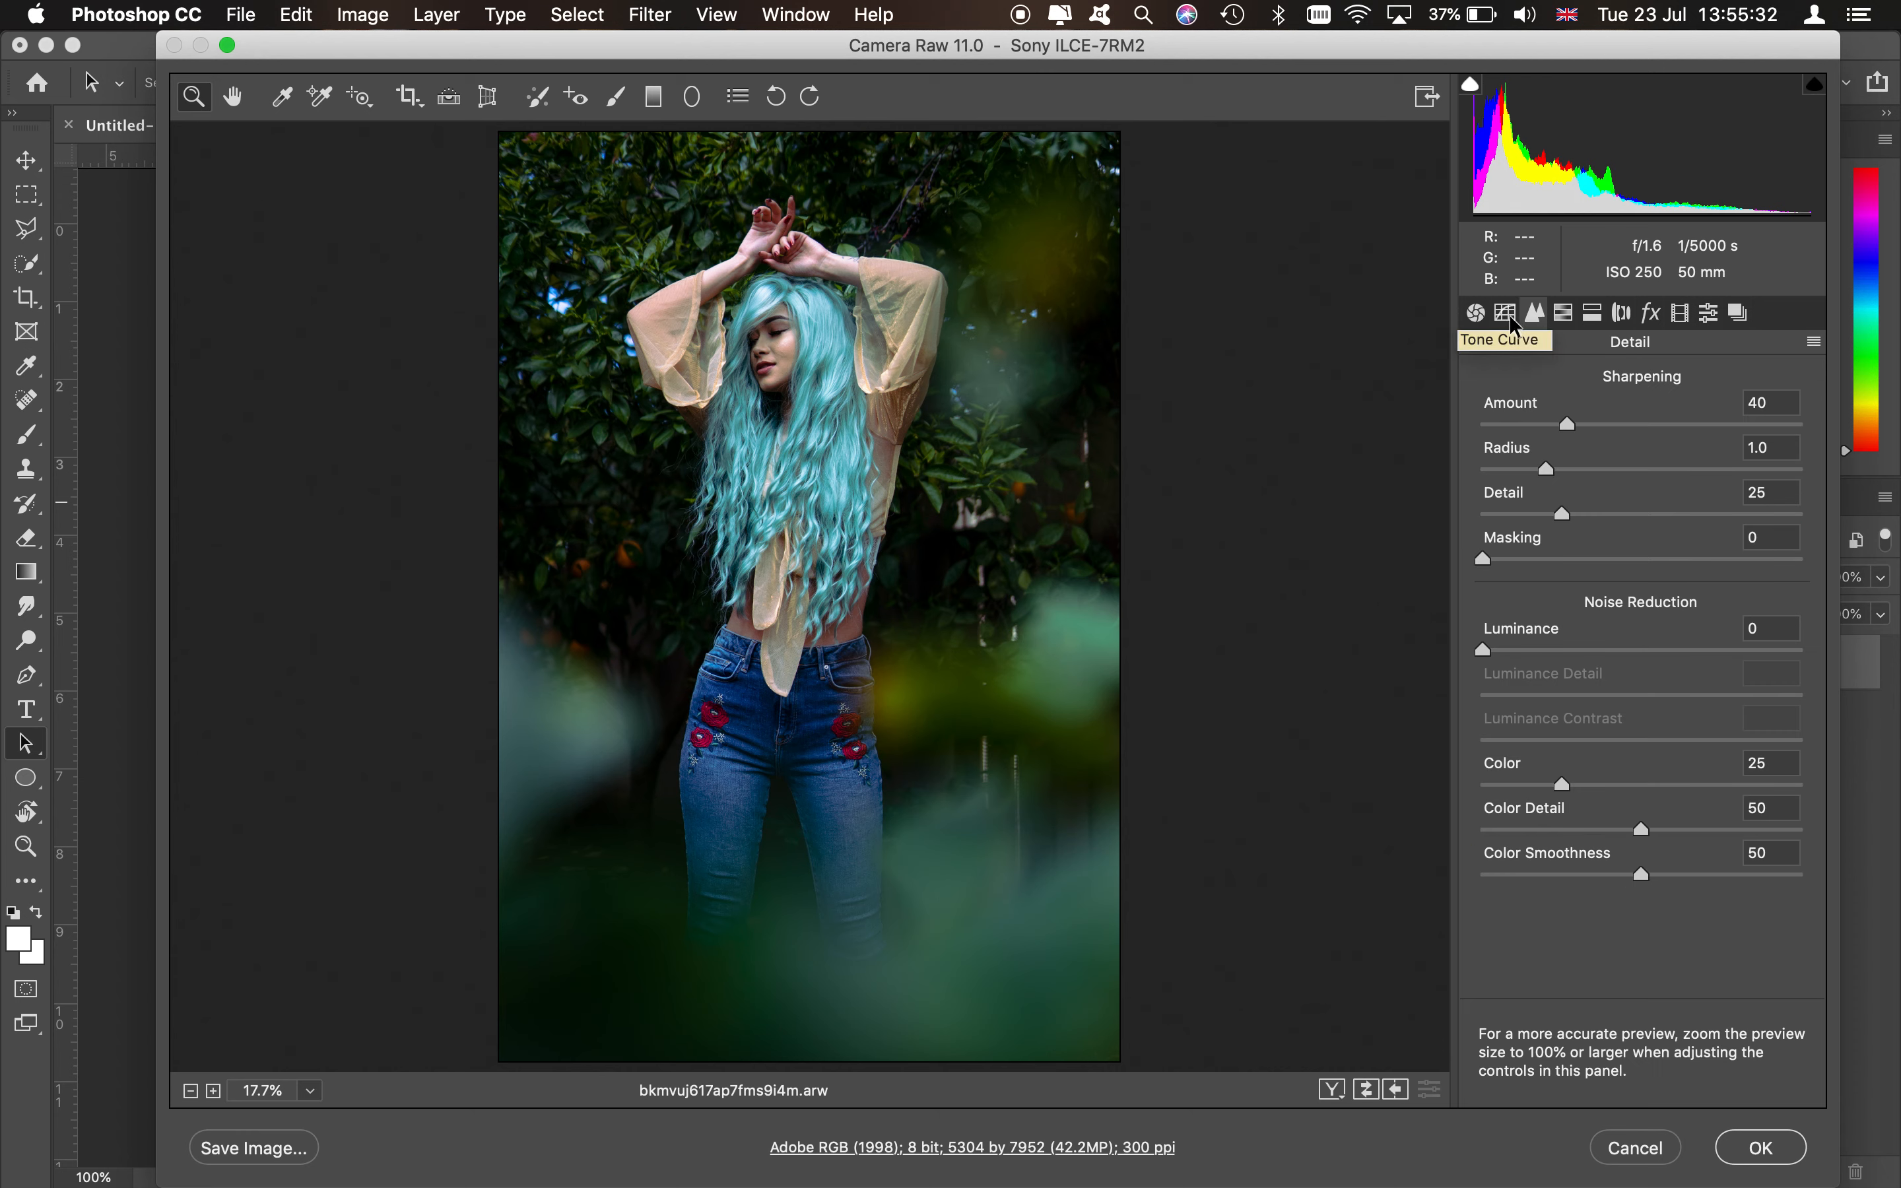
click(1509, 313)
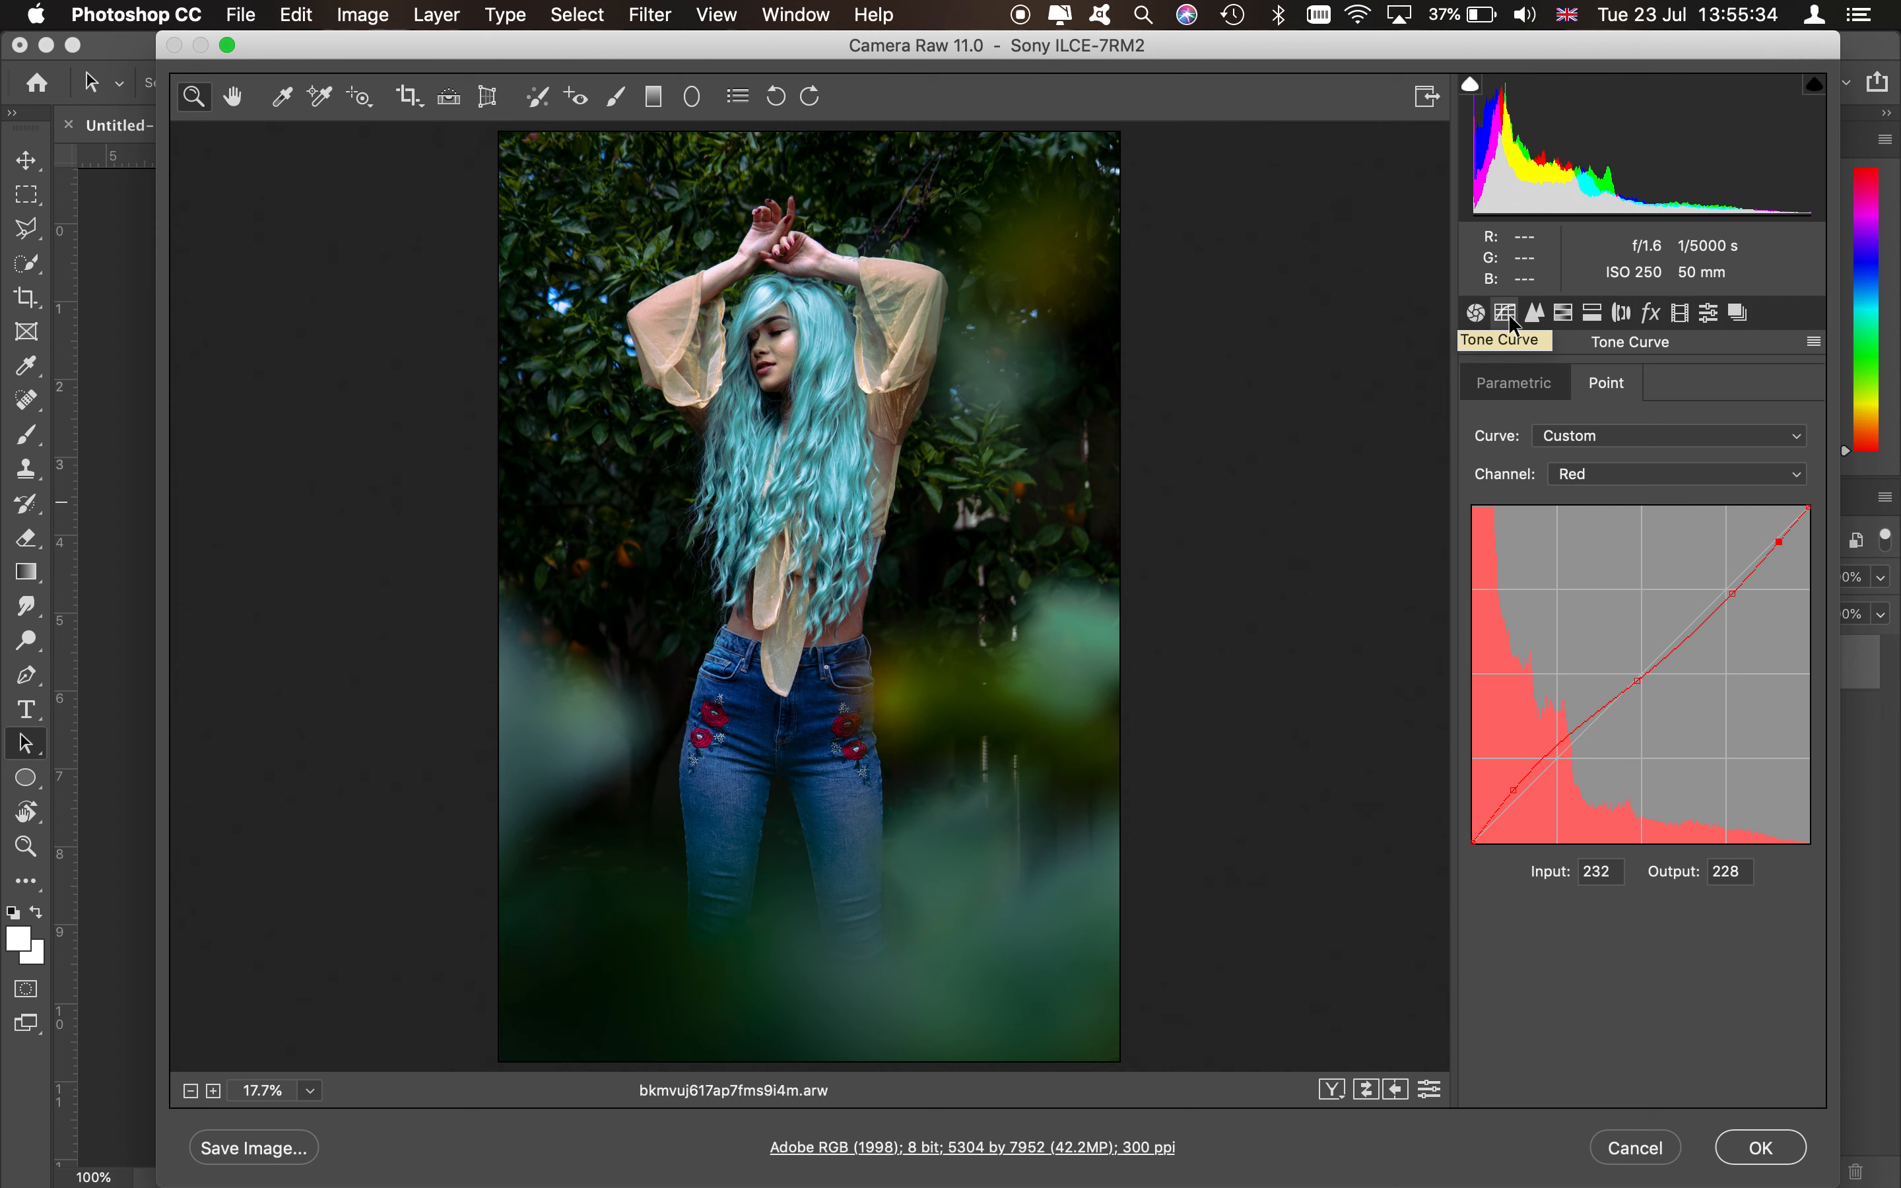
click(1598, 438)
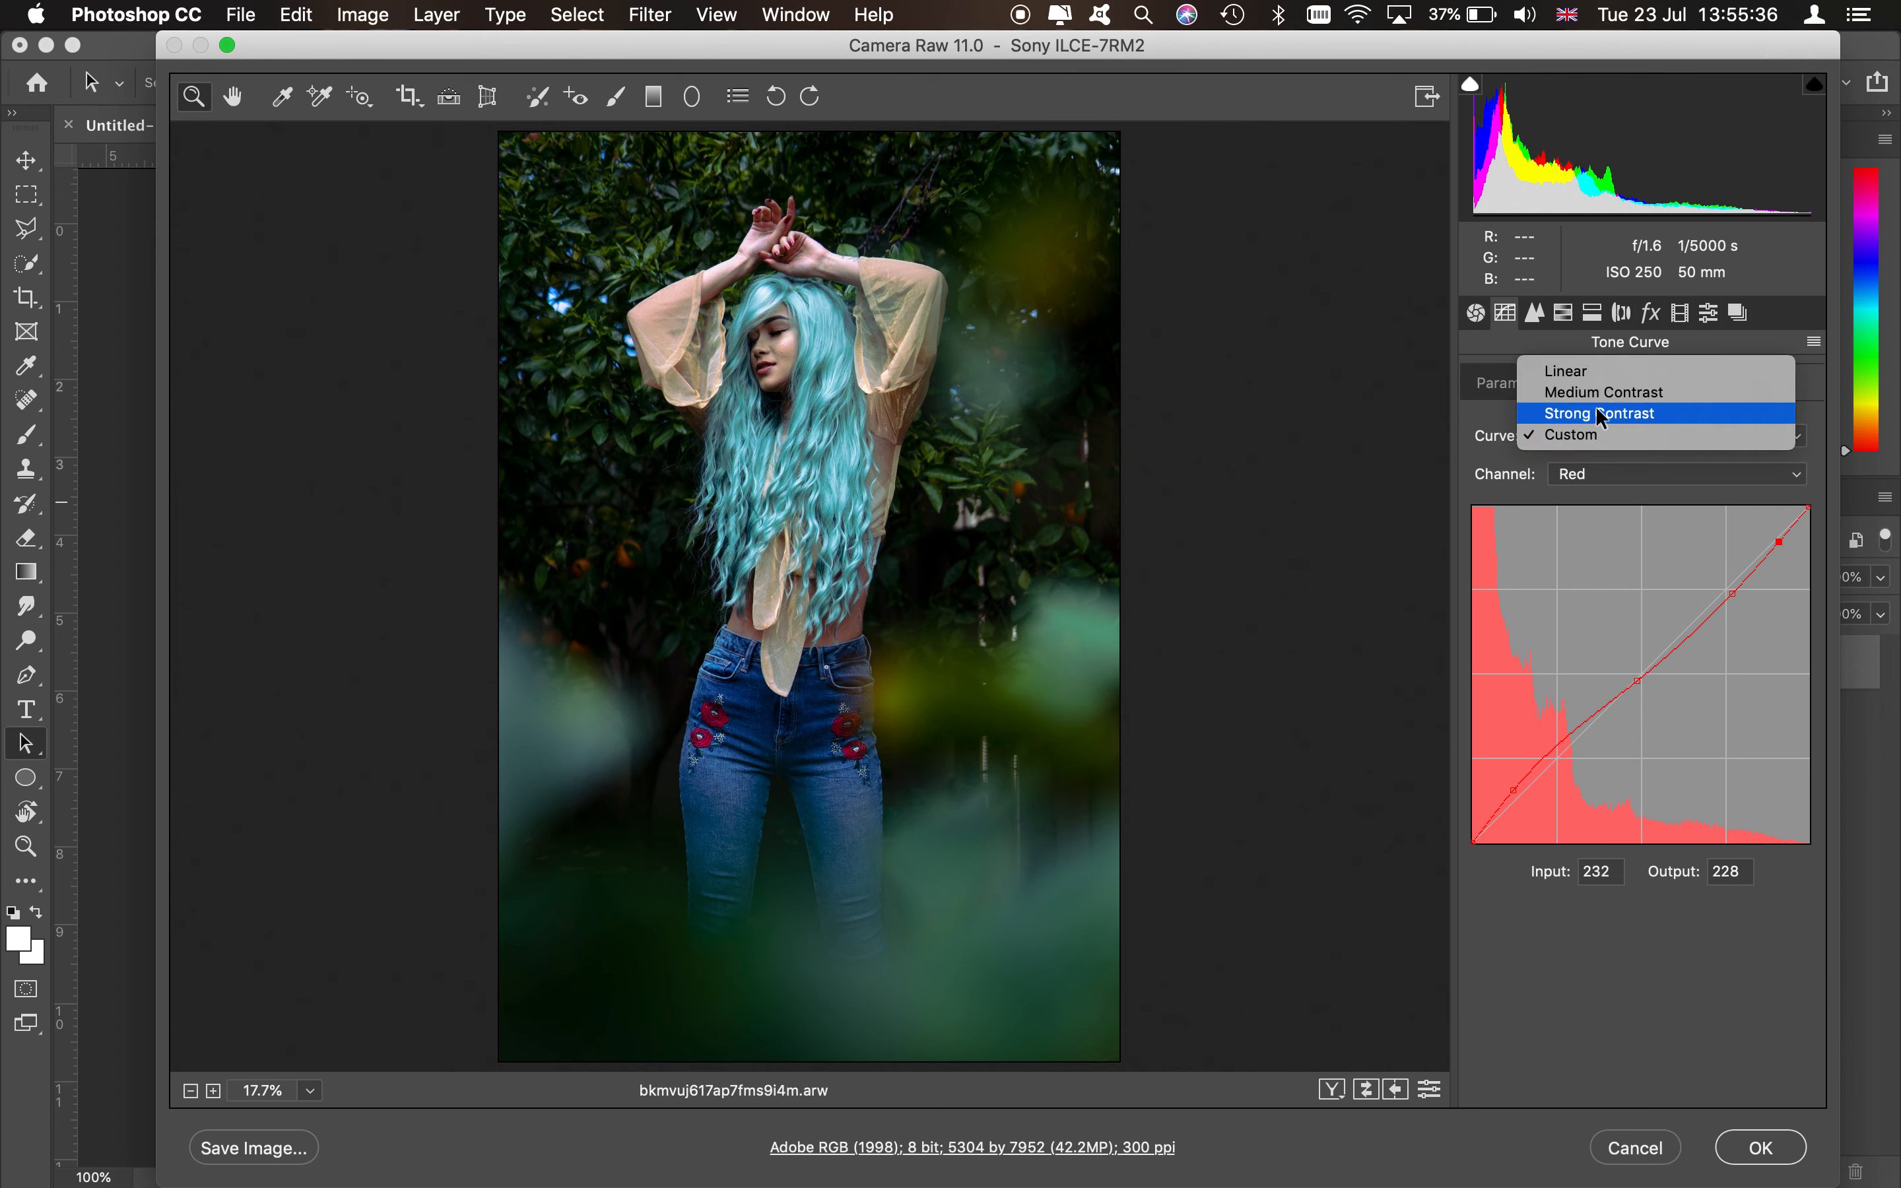
click(1596, 434)
click(1571, 439)
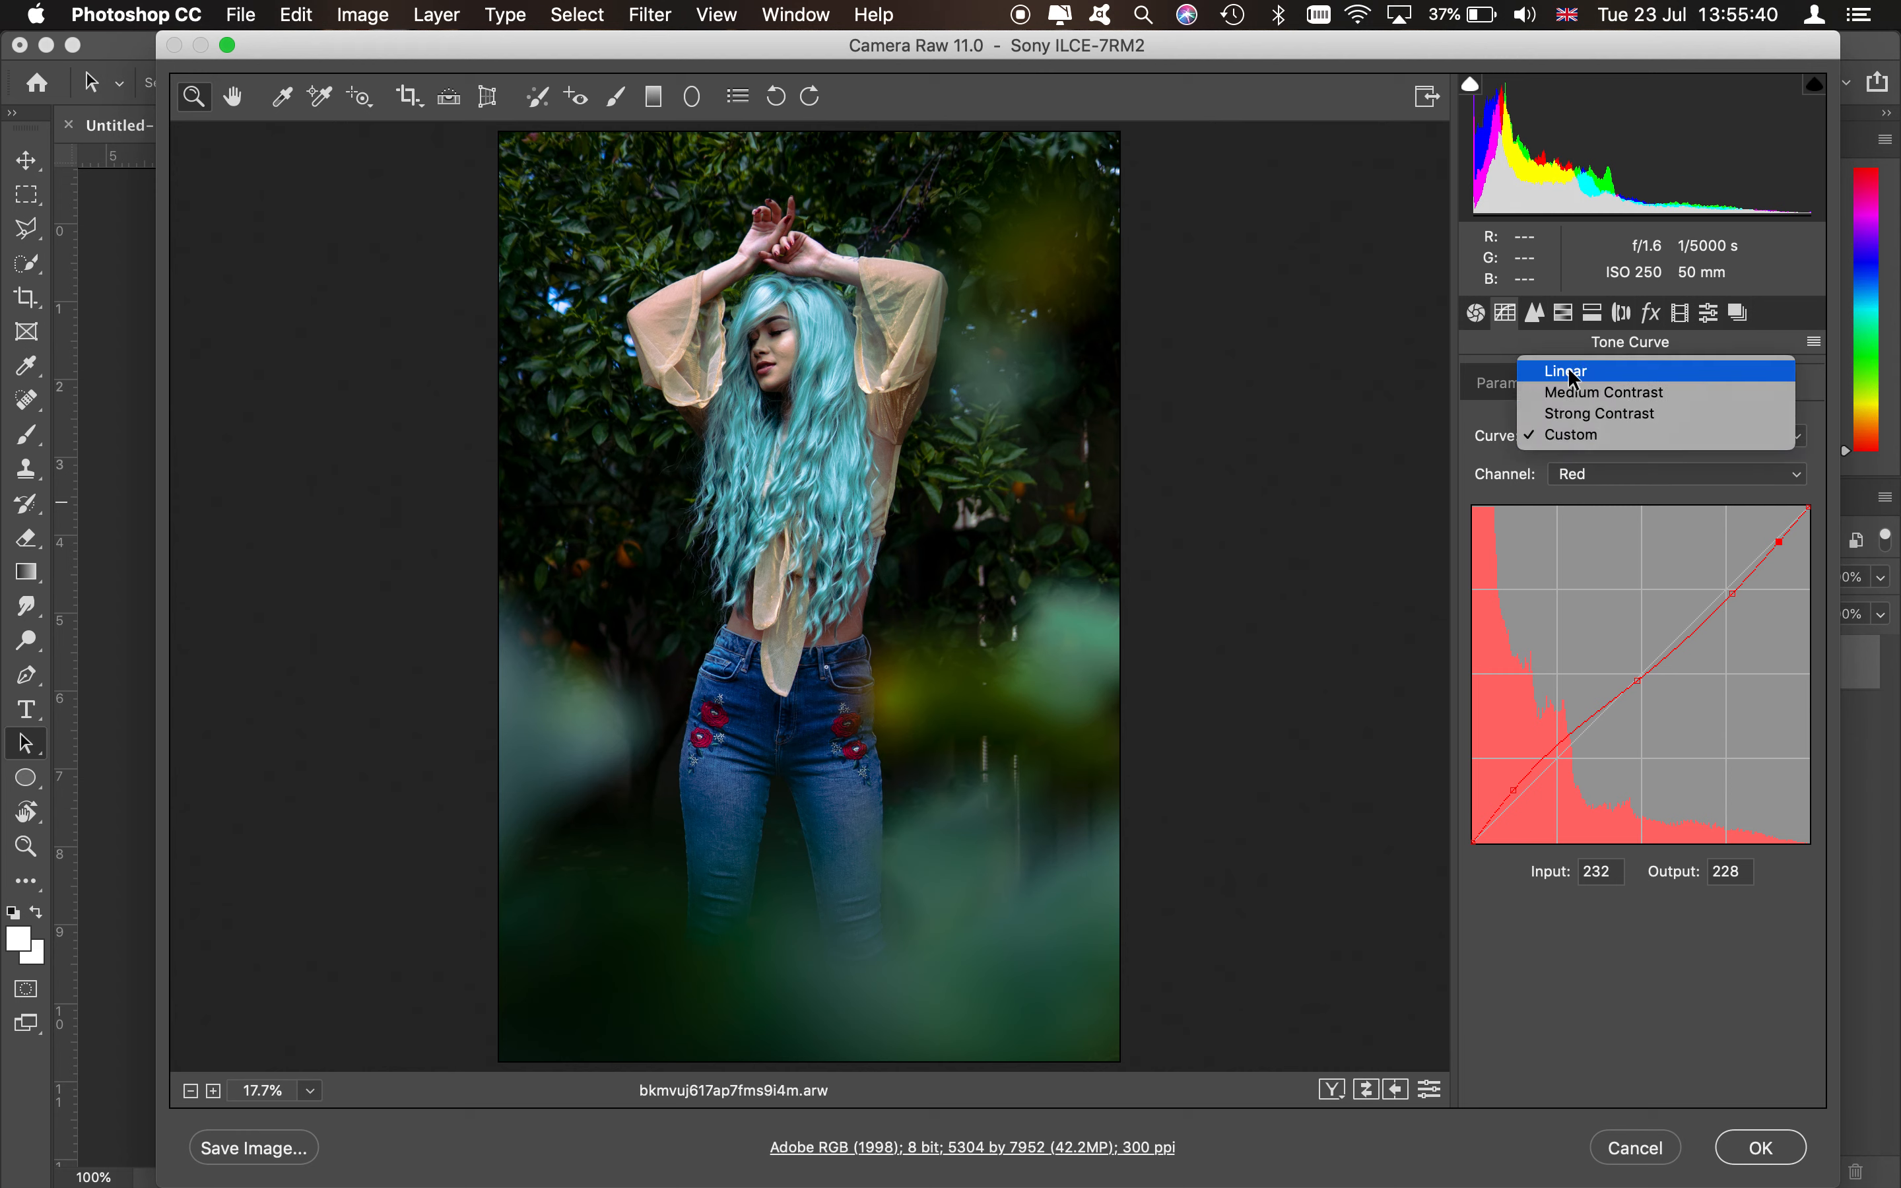
click(1532, 314)
- Open the Detail panel and set Luminance noise reduction to 12
click(1532, 313)
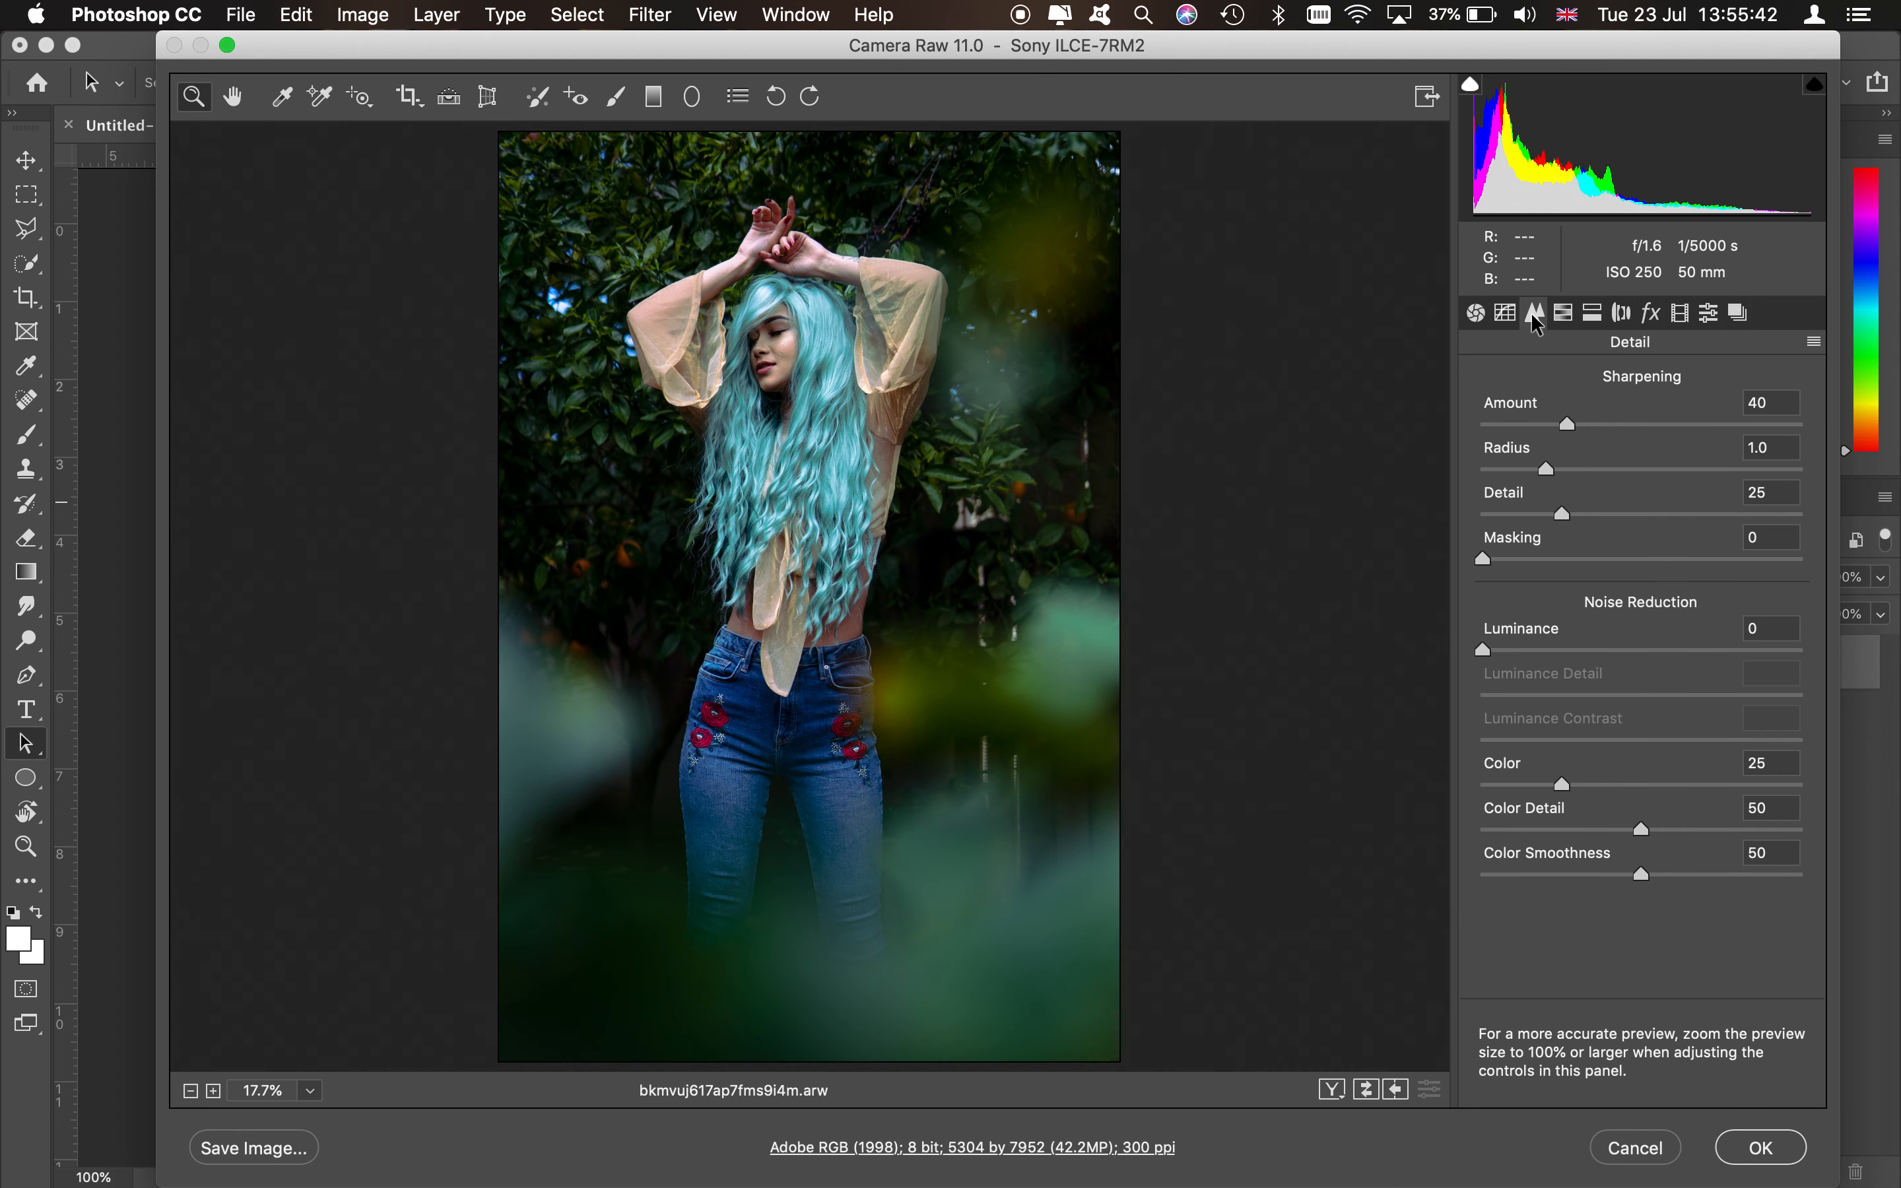
click(1519, 649)
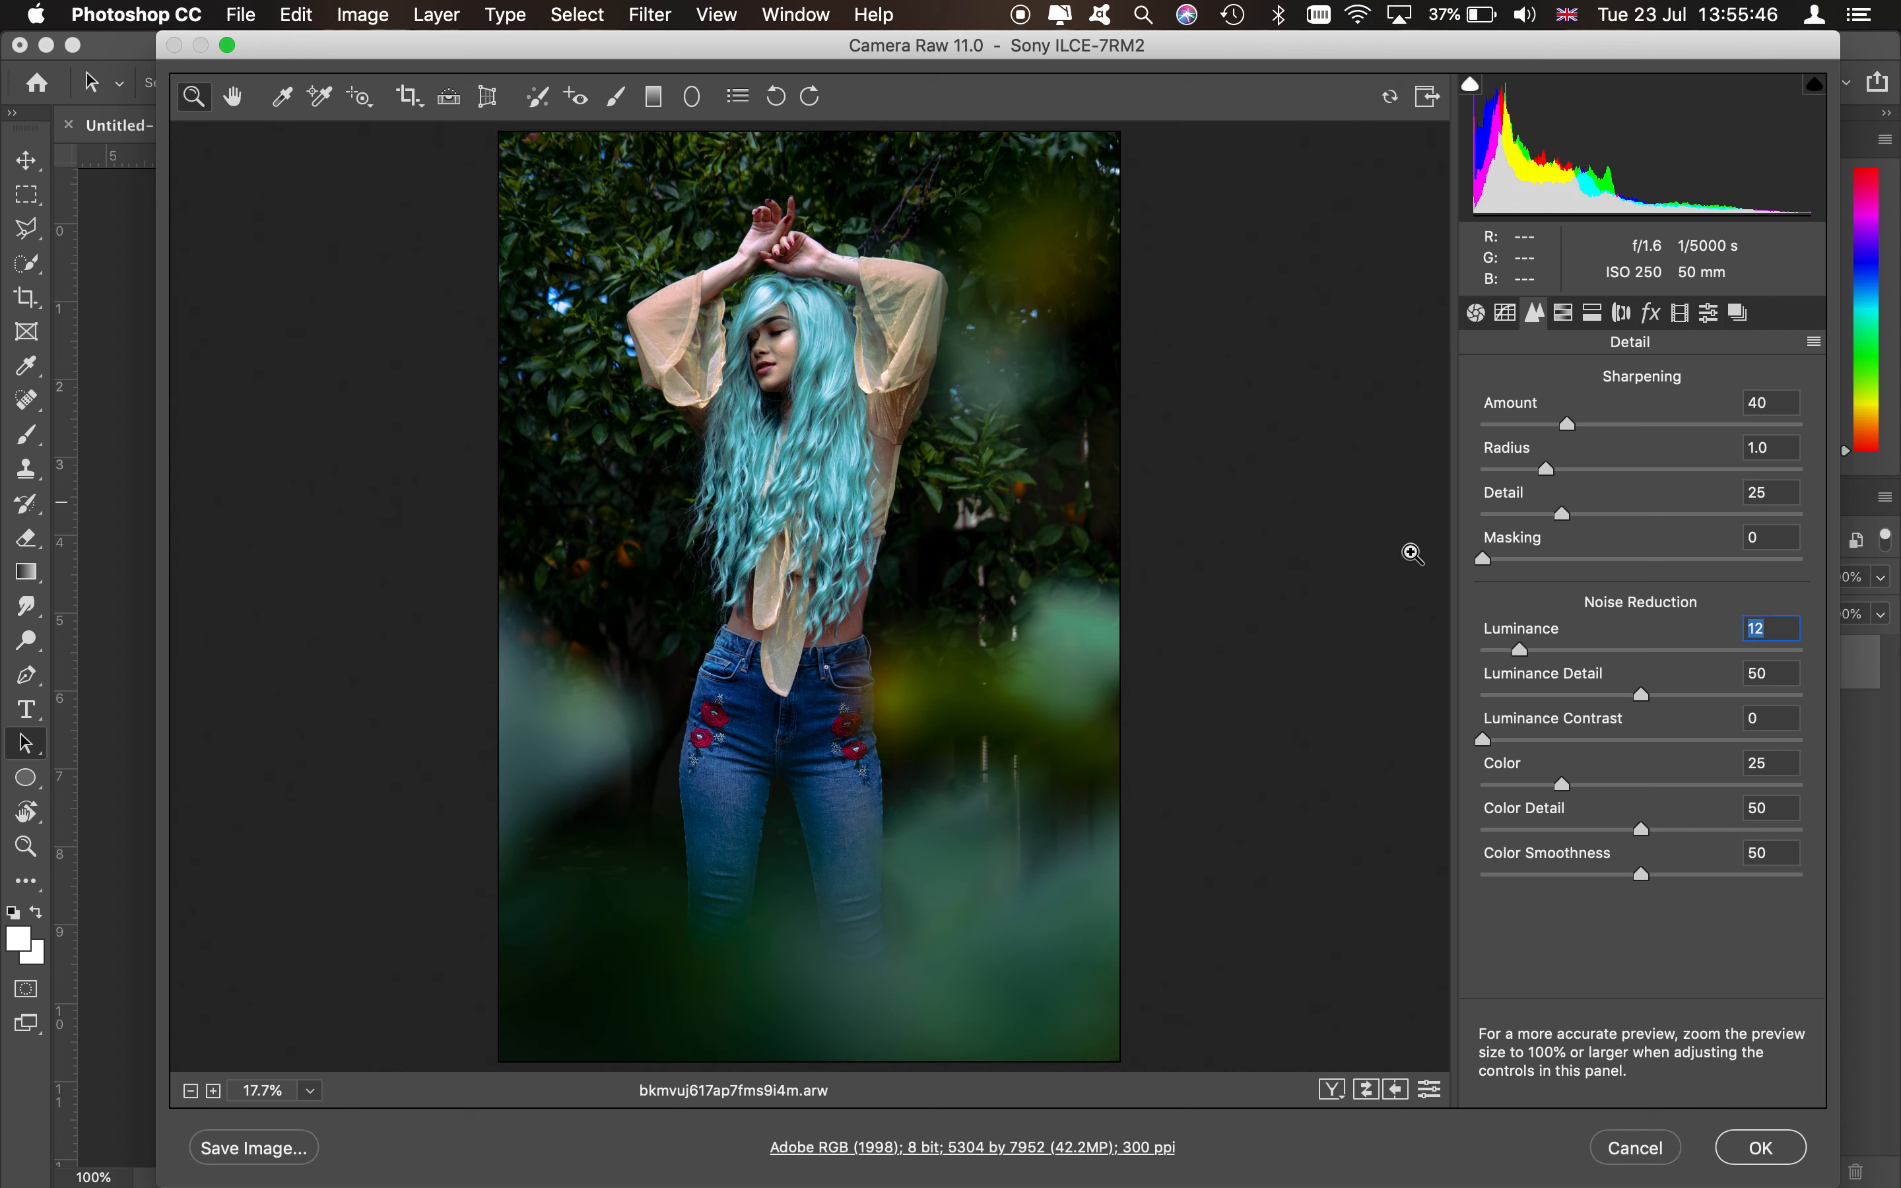
- Open HSL hue adjustments and set Reds to -2, Oranges to -39 and Yellows to -44
click(1566, 314)
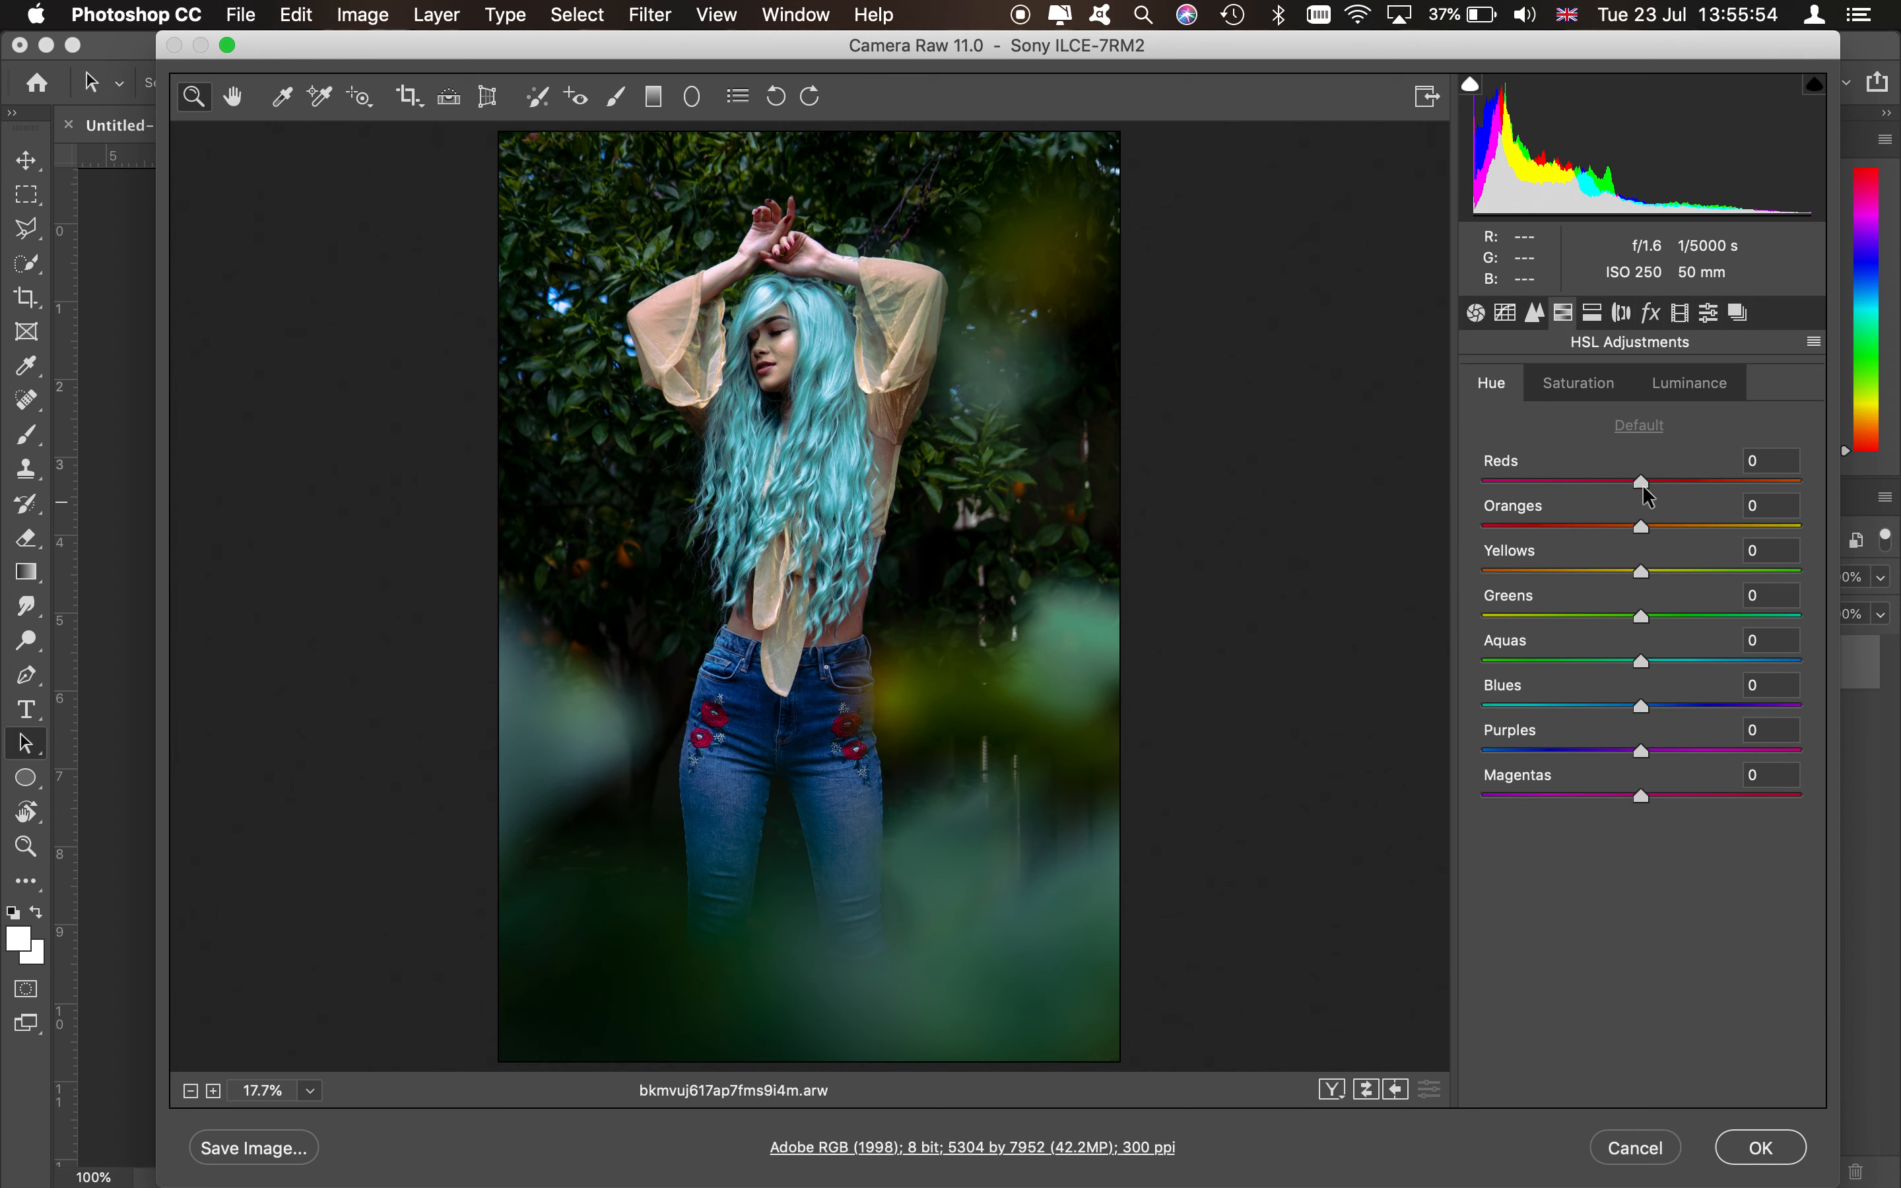
drag(1642, 487, 1524, 537)
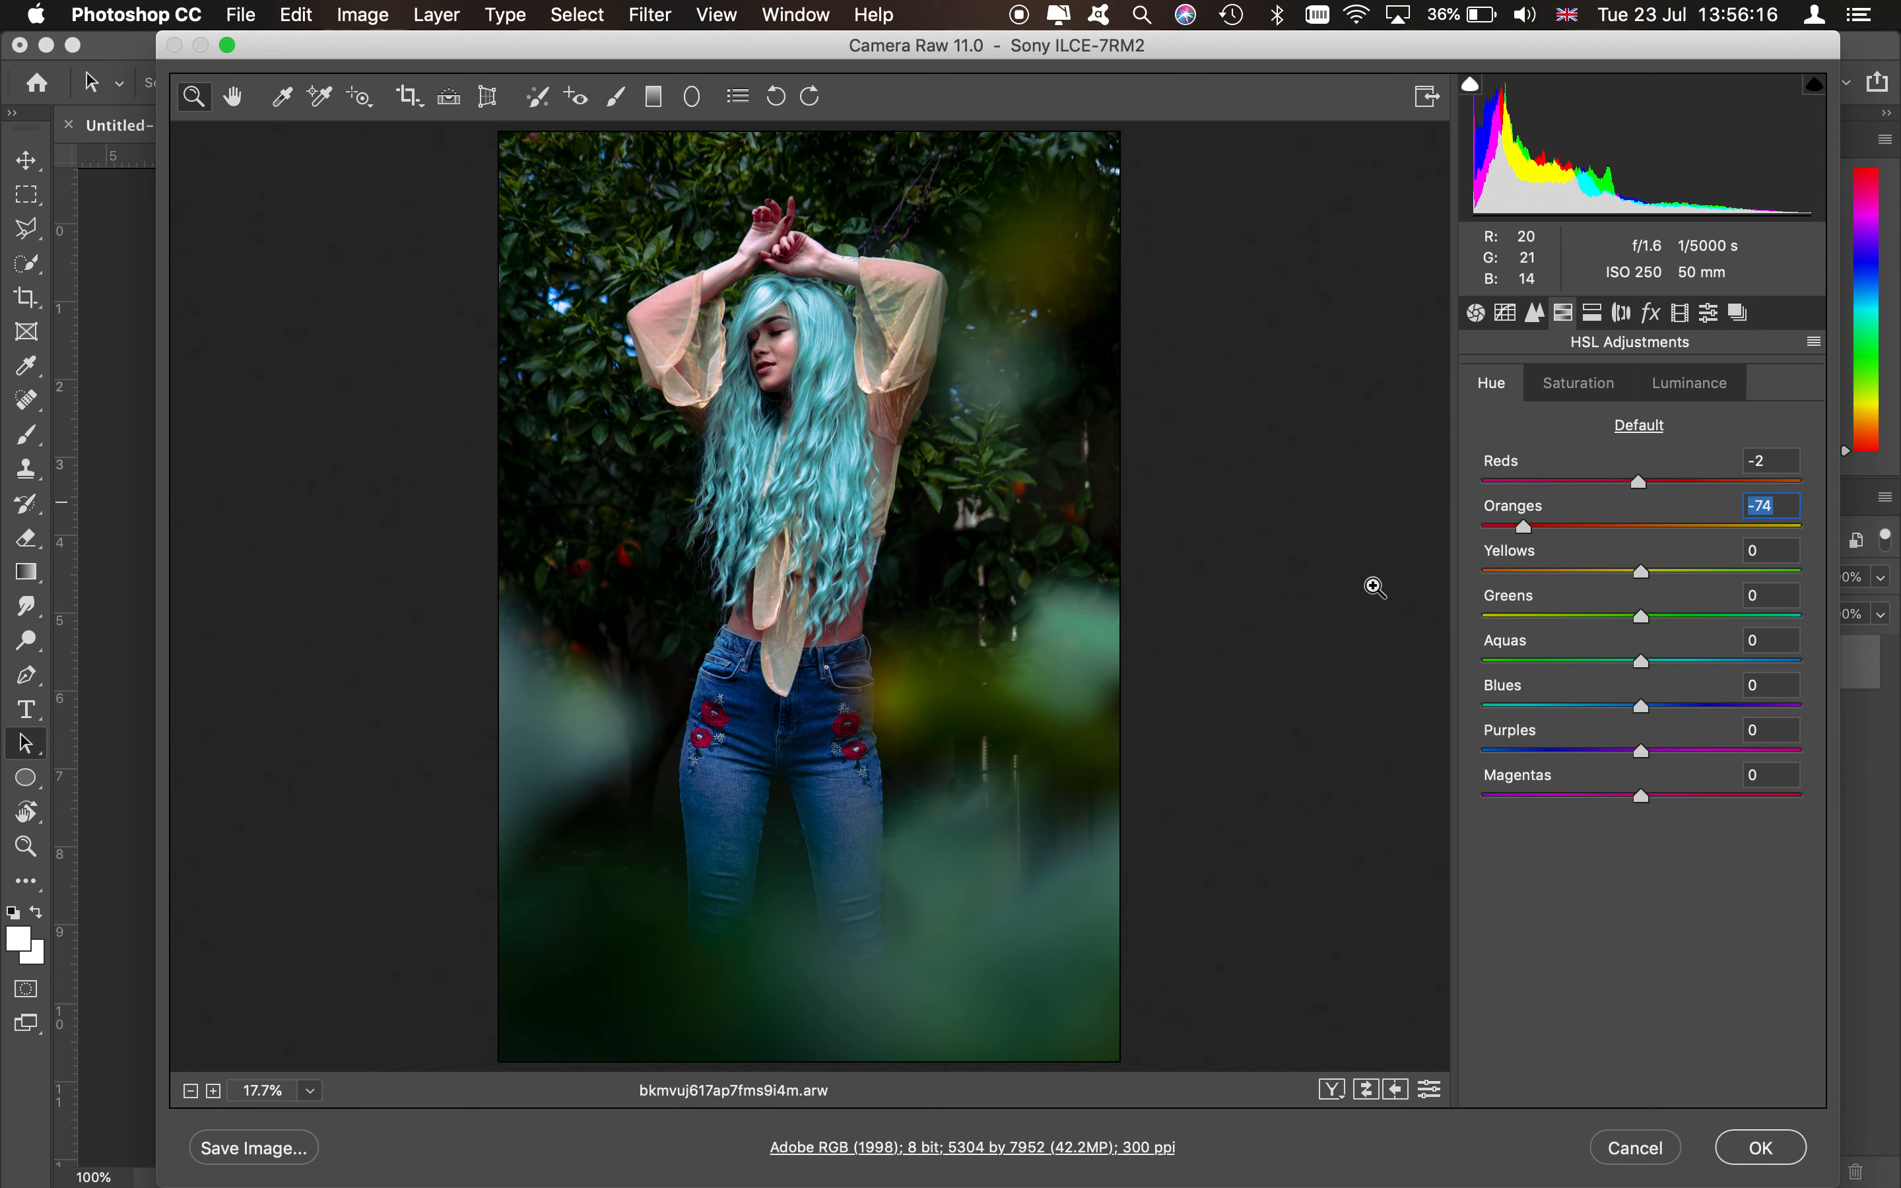
click(1579, 525)
drag(1640, 571, 1802, 582)
click(1582, 571)
drag(1578, 563, 1573, 580)
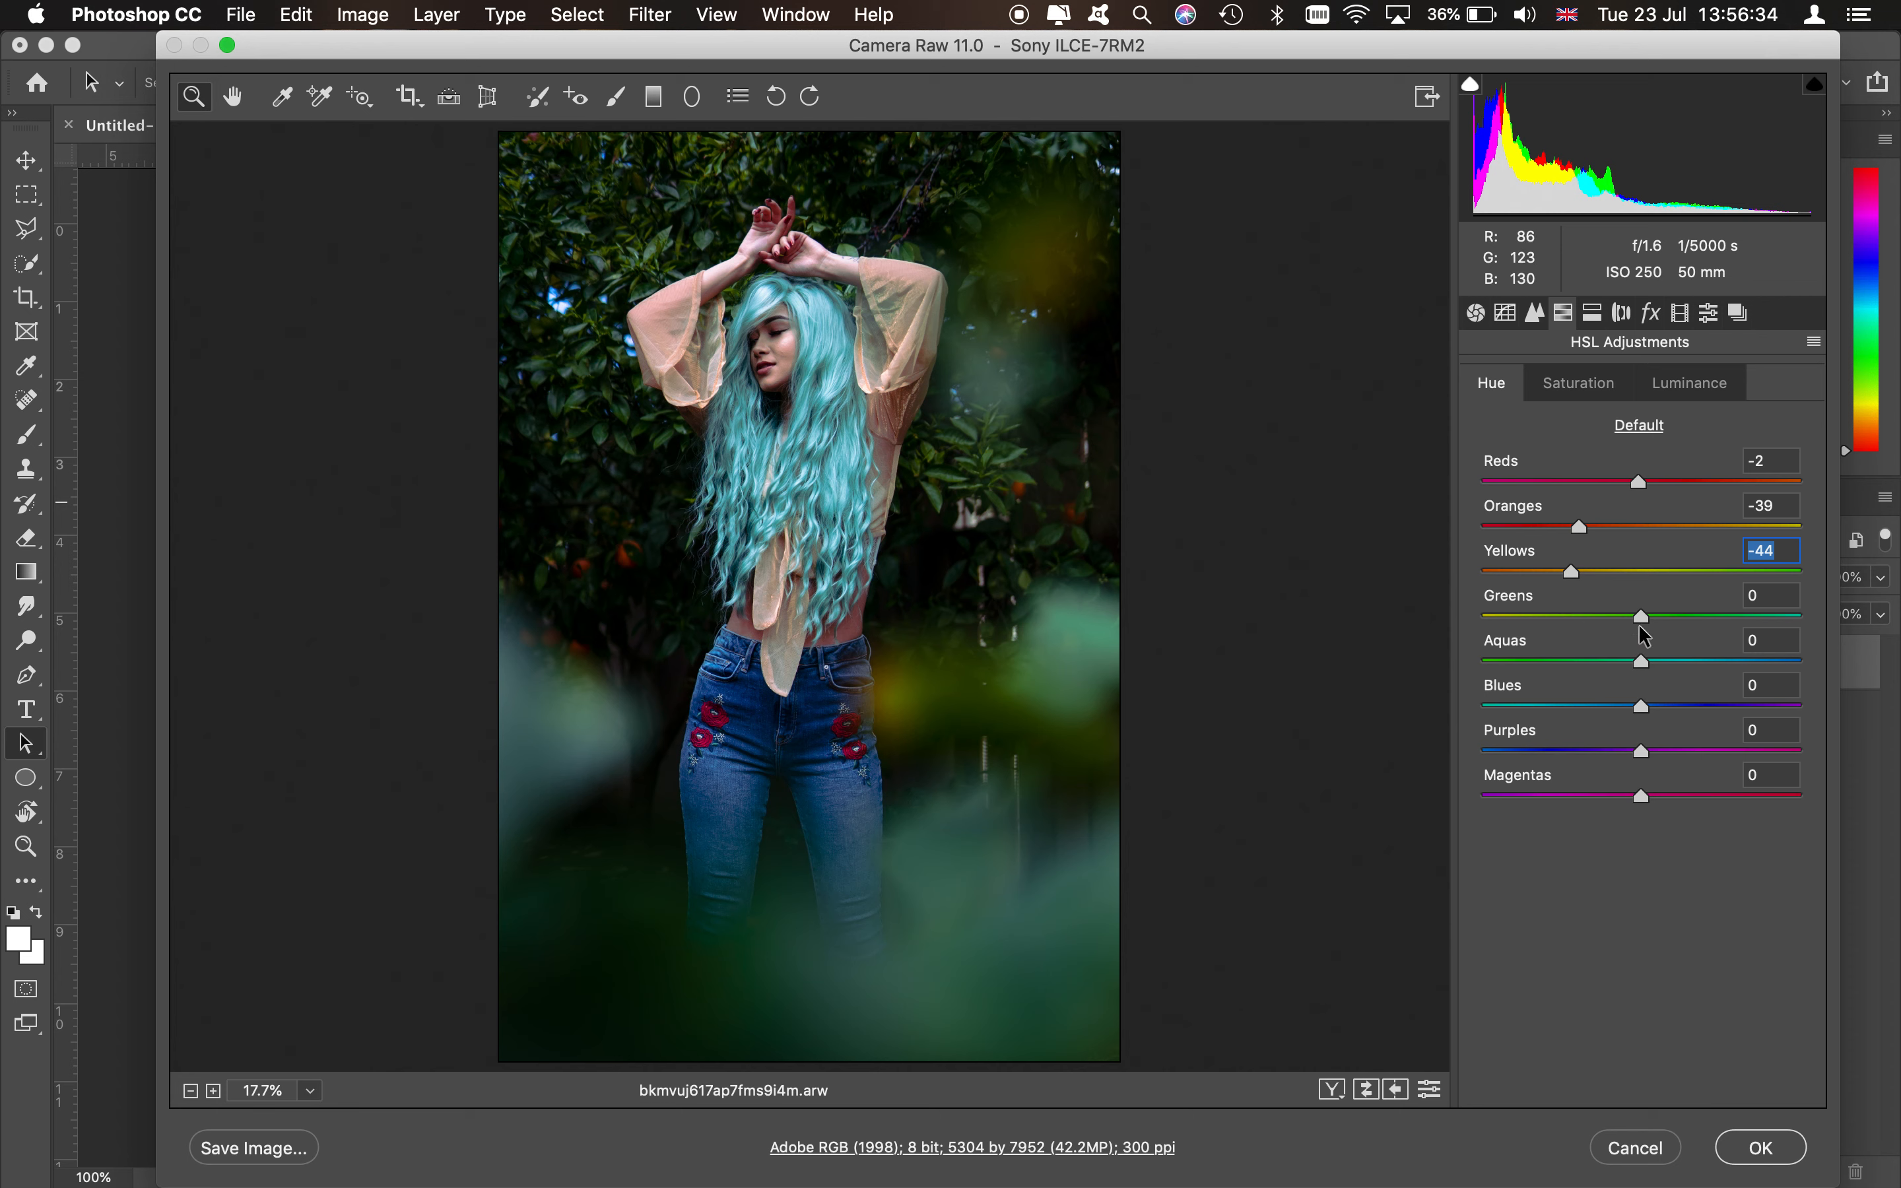
- Set the Greens hue to -96 and the Yellows hue to -91
drag(1583, 621, 1464, 617)
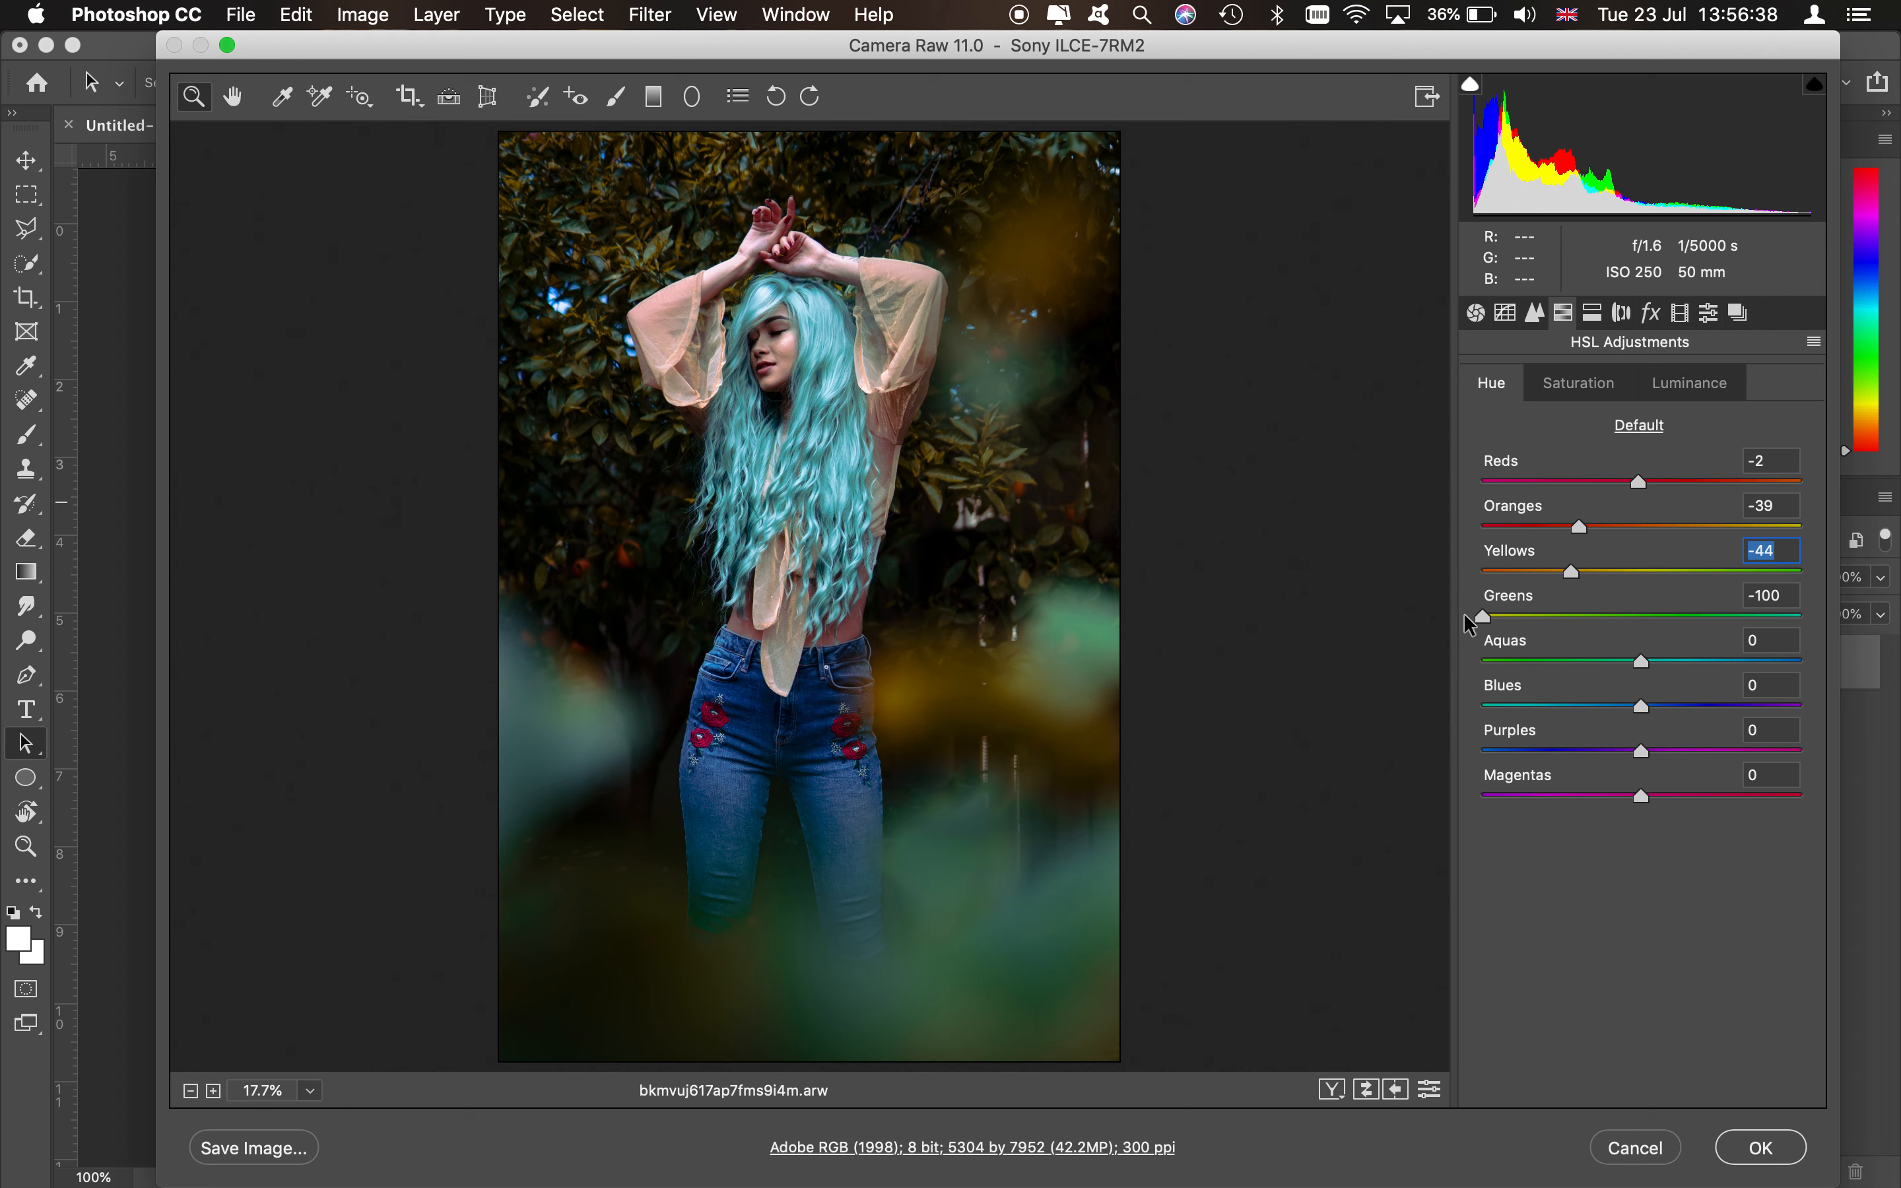
drag(1465, 614, 1889, 641)
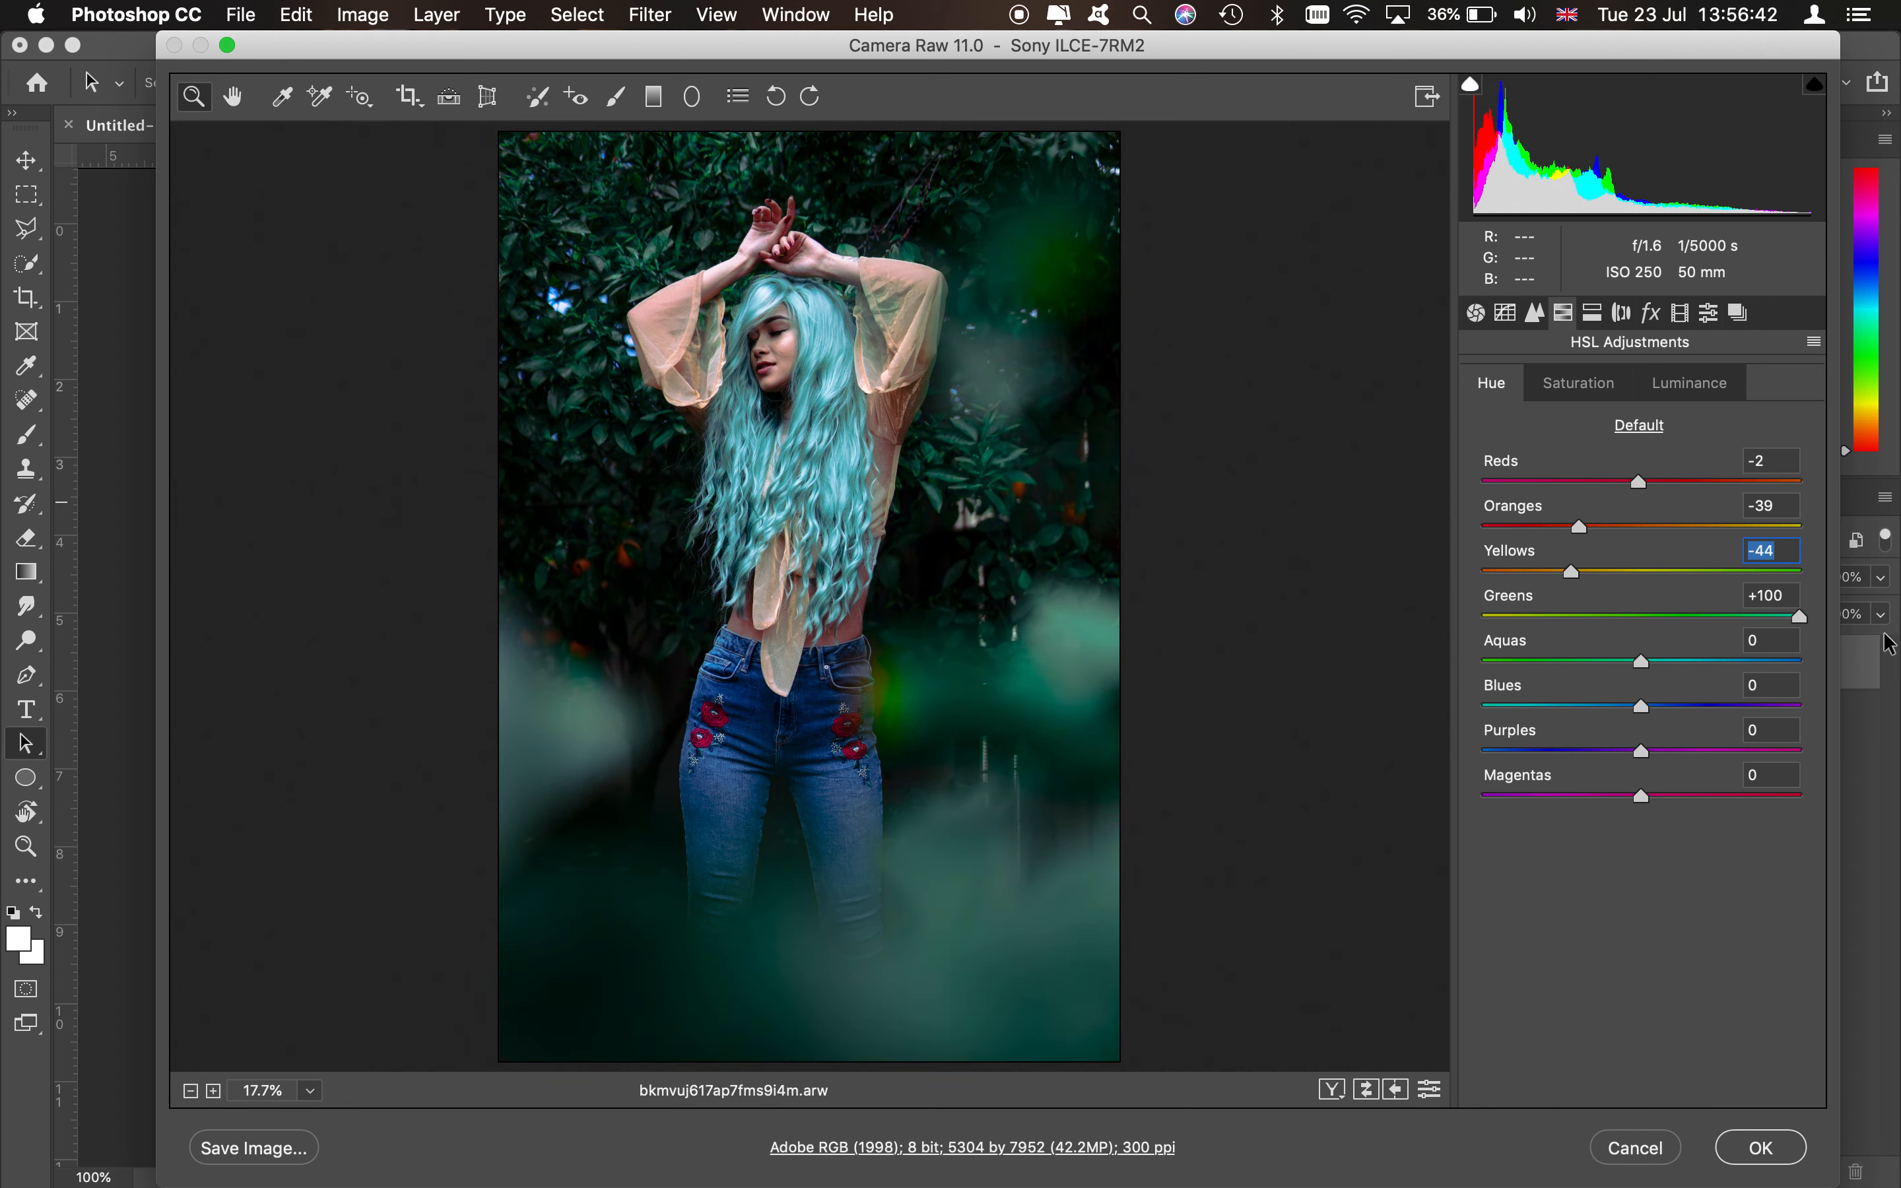
drag(1889, 644, 1237, 670)
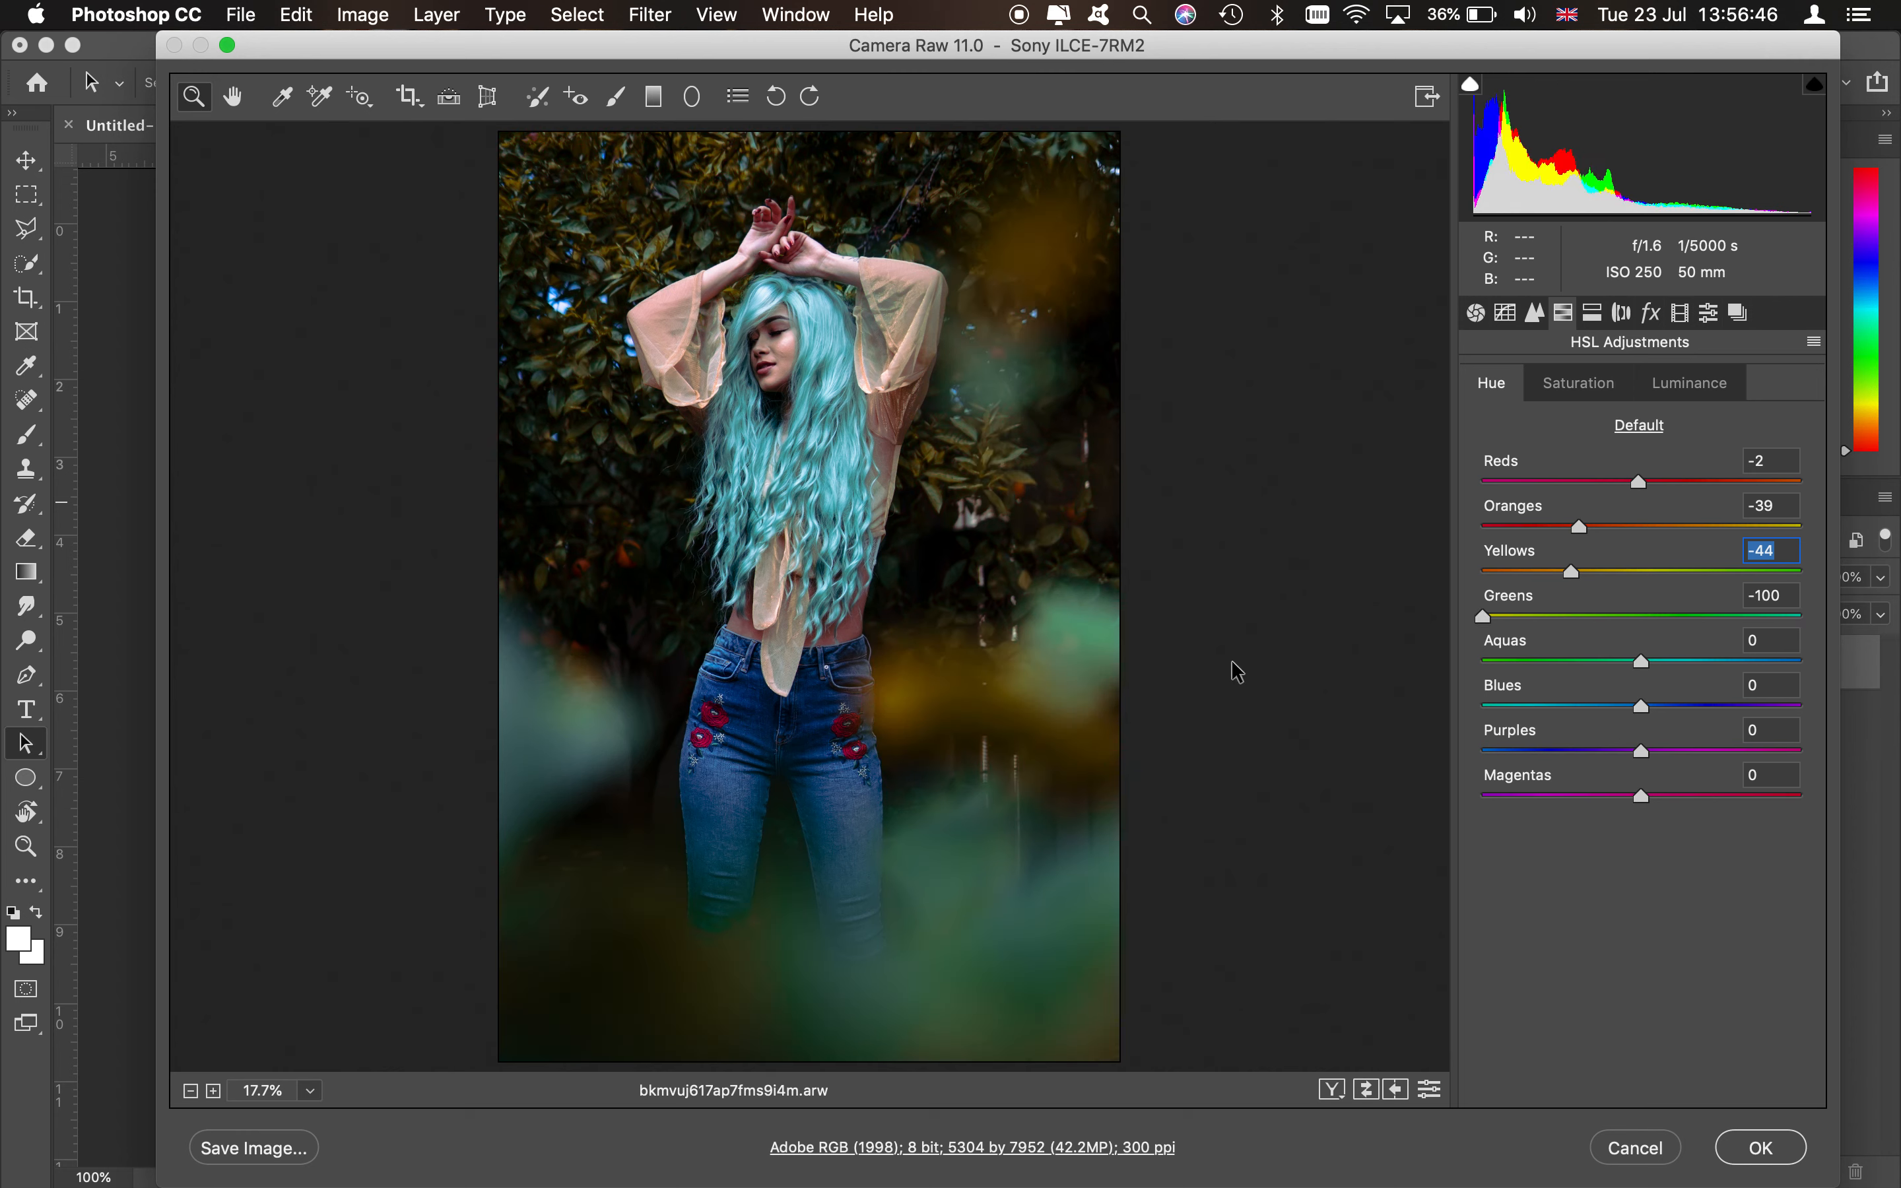
drag(1483, 617, 1557, 682)
click(1487, 621)
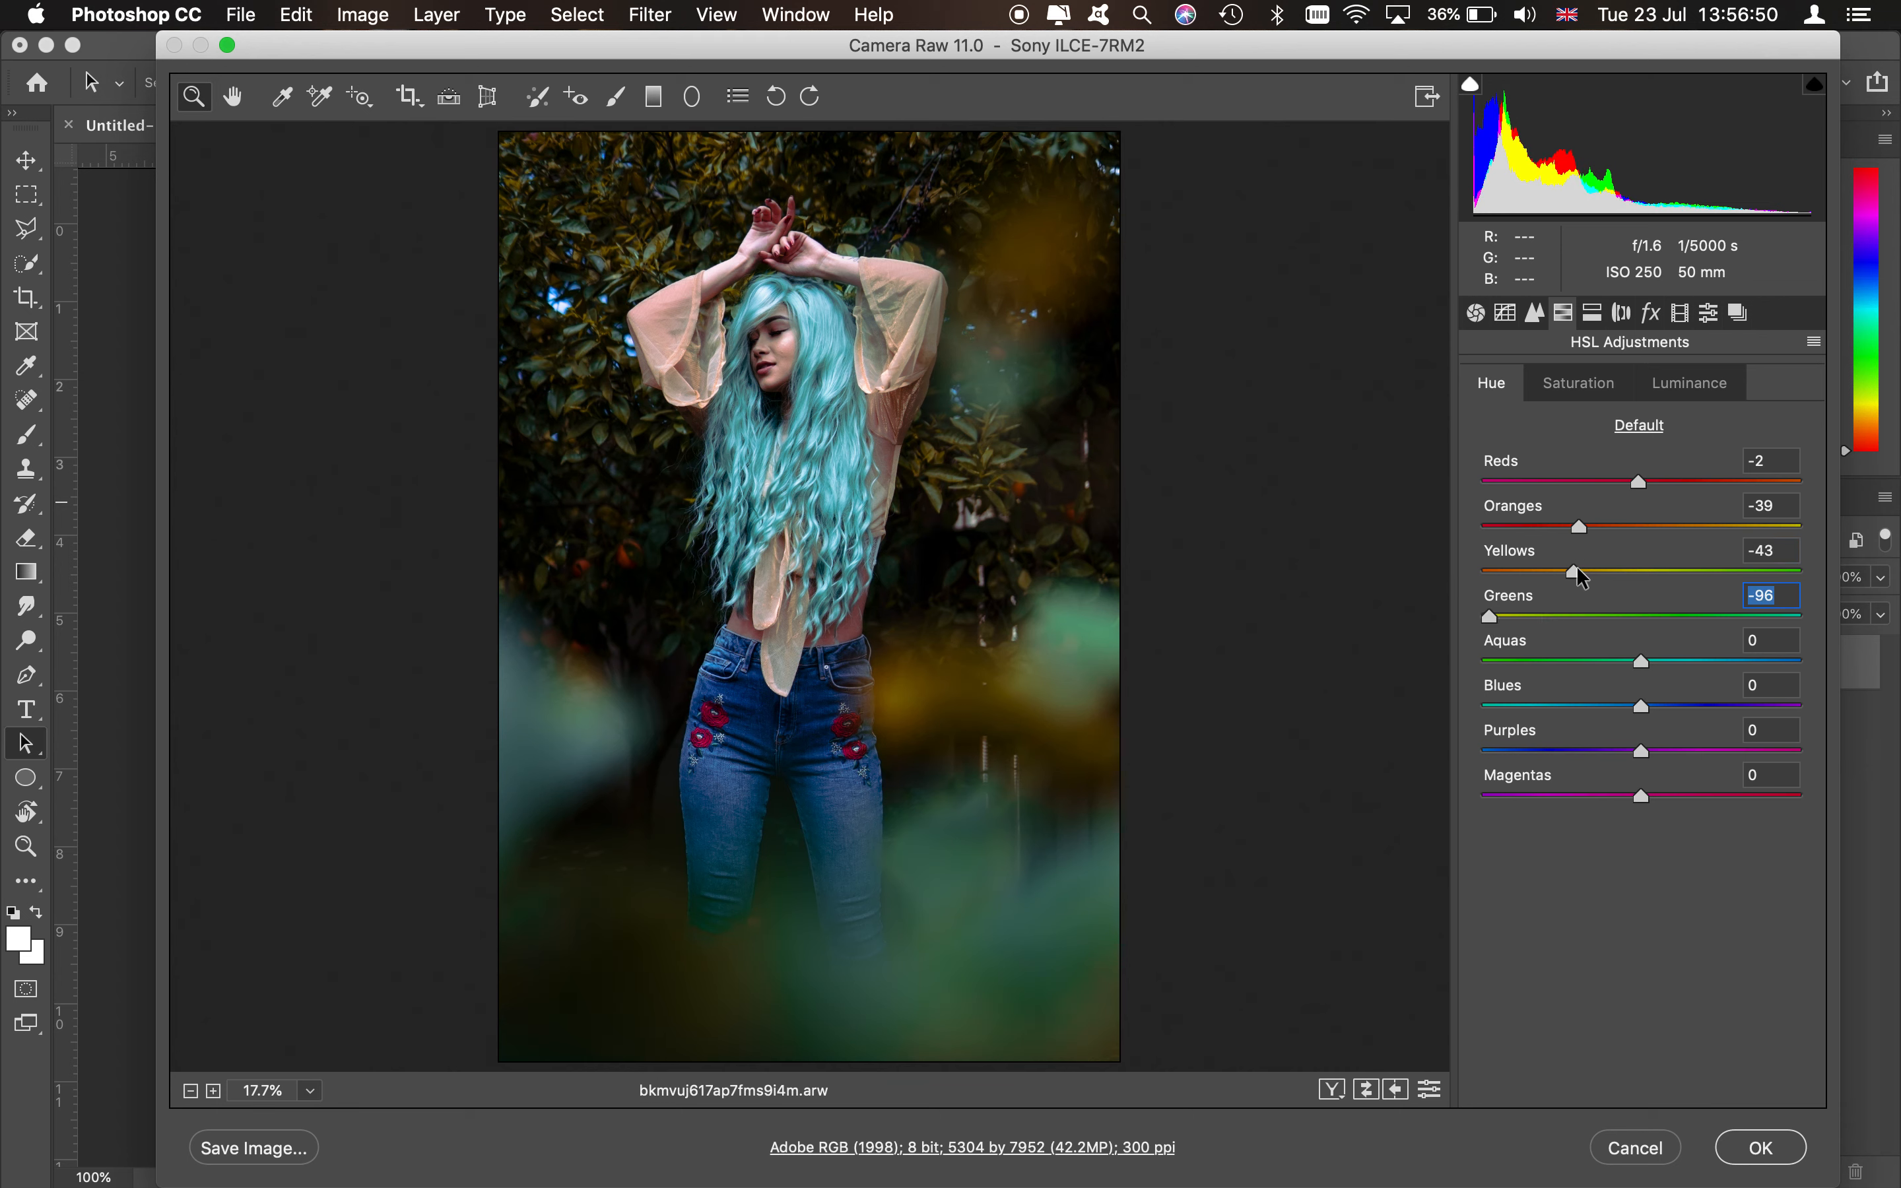
drag(1572, 569, 1497, 579)
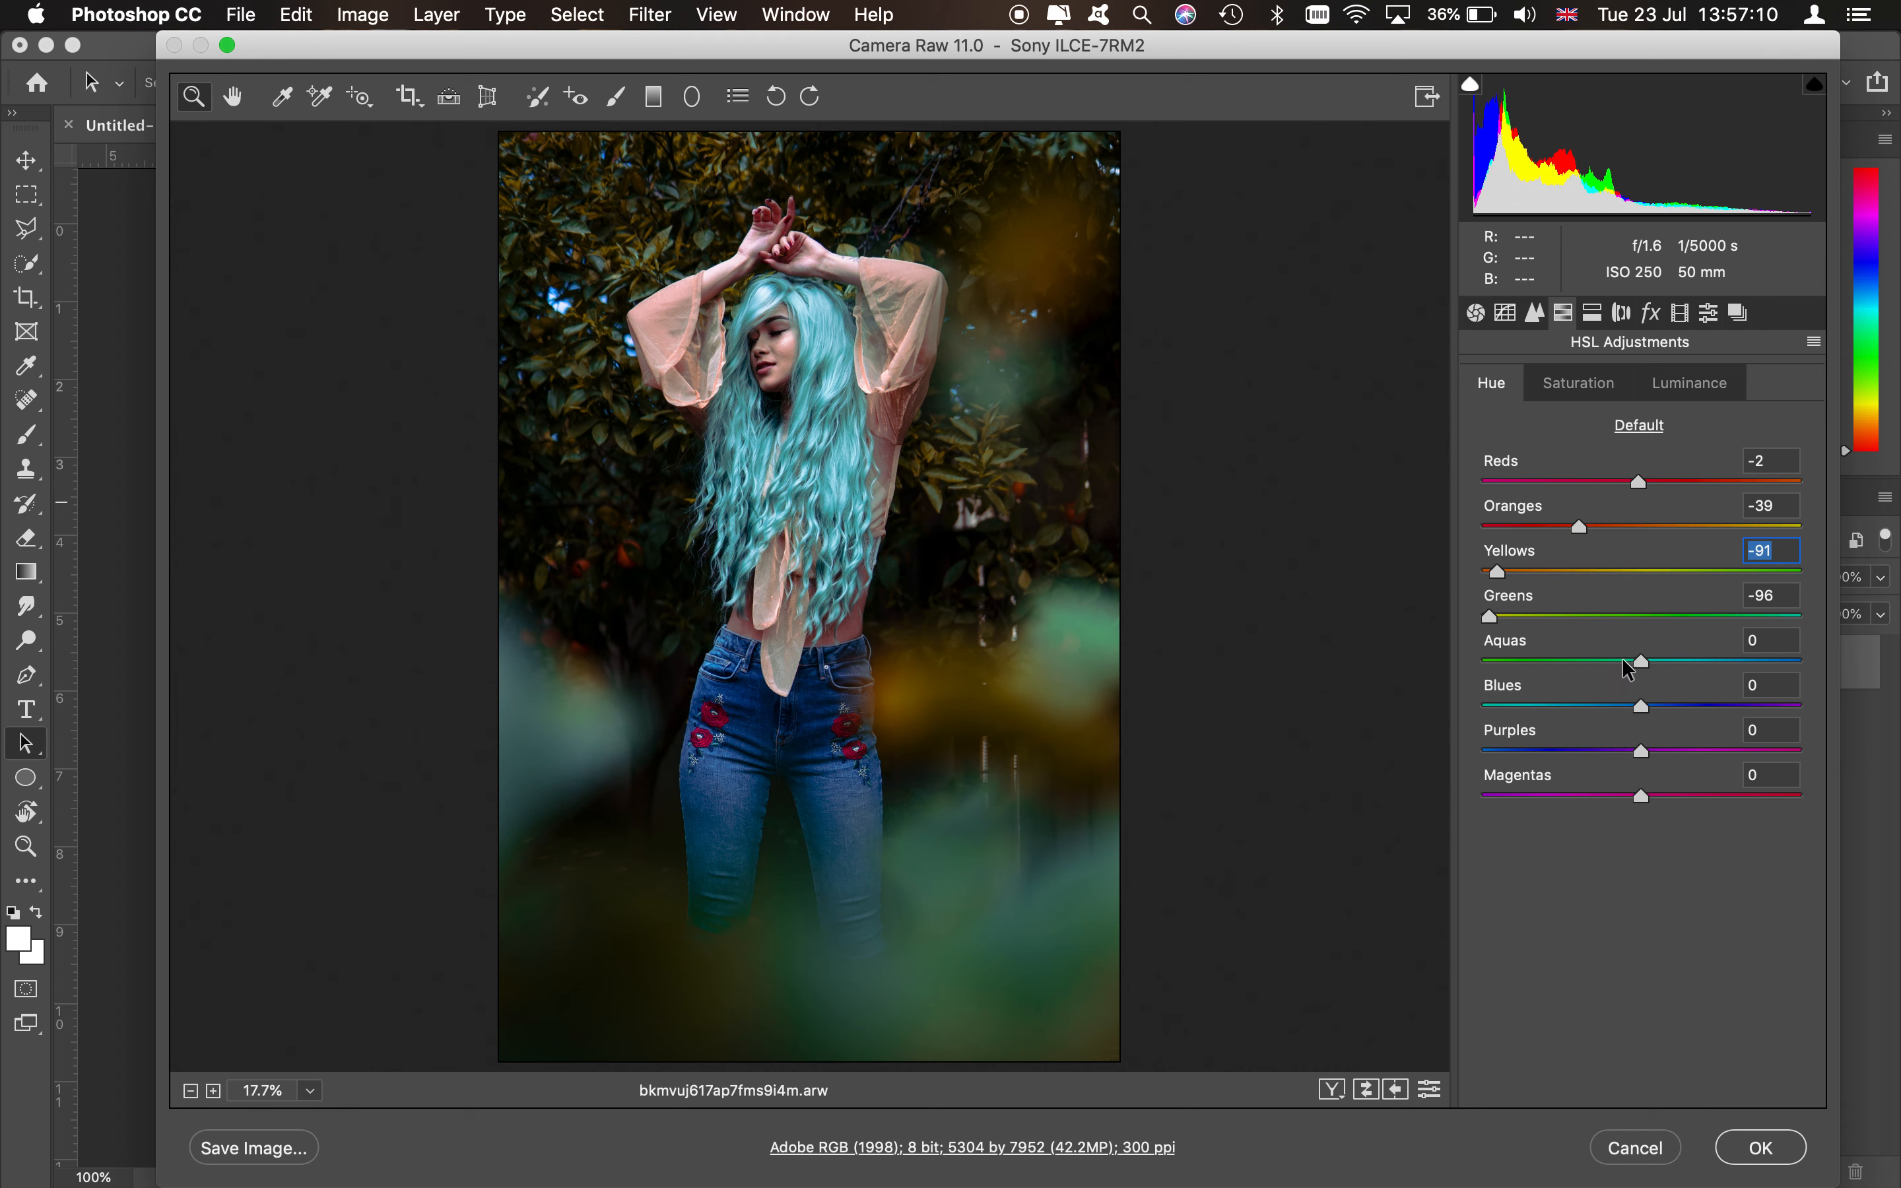
- Set the Aquas hue to +68 and the Blues hue to -16
drag(1641, 662, 1601, 664)
click(1584, 707)
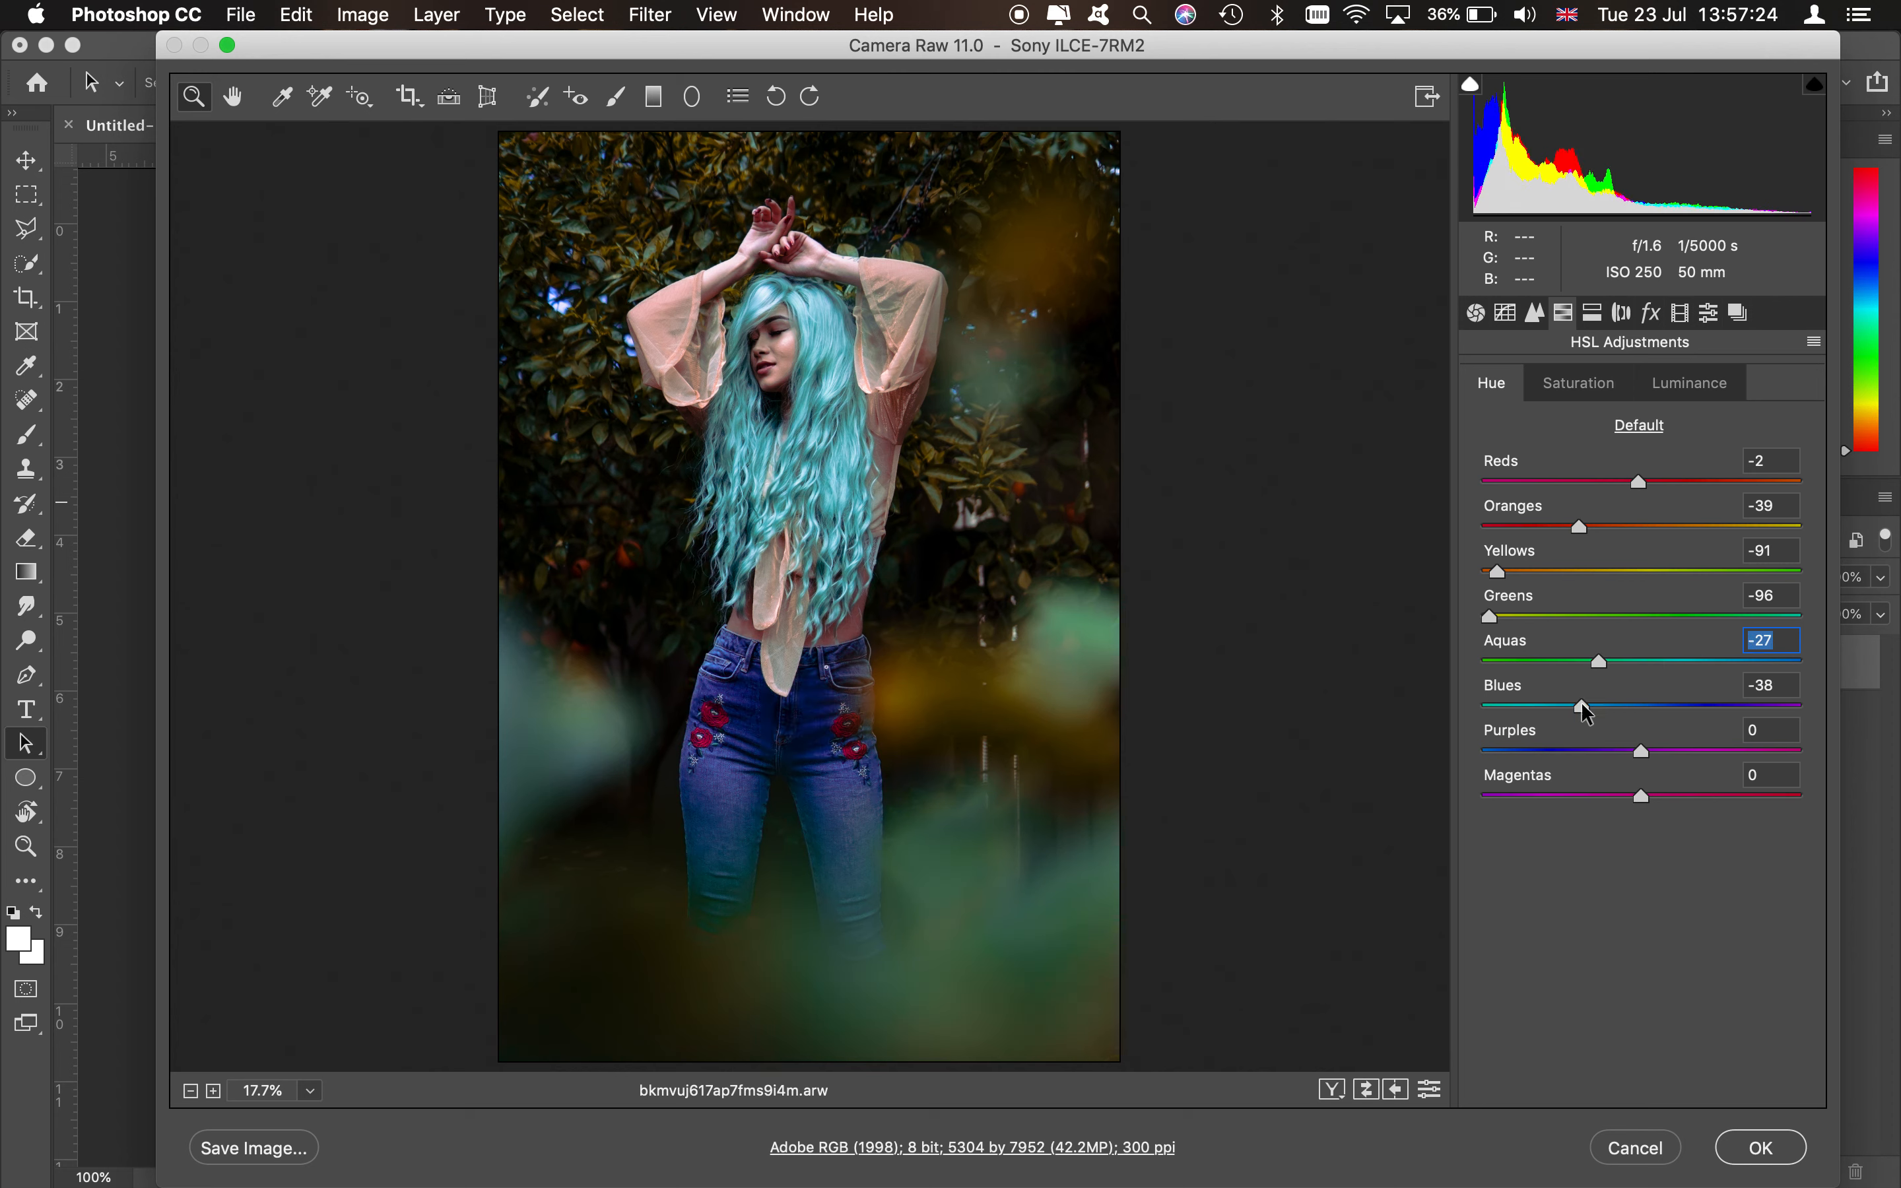
drag(1587, 713, 1650, 715)
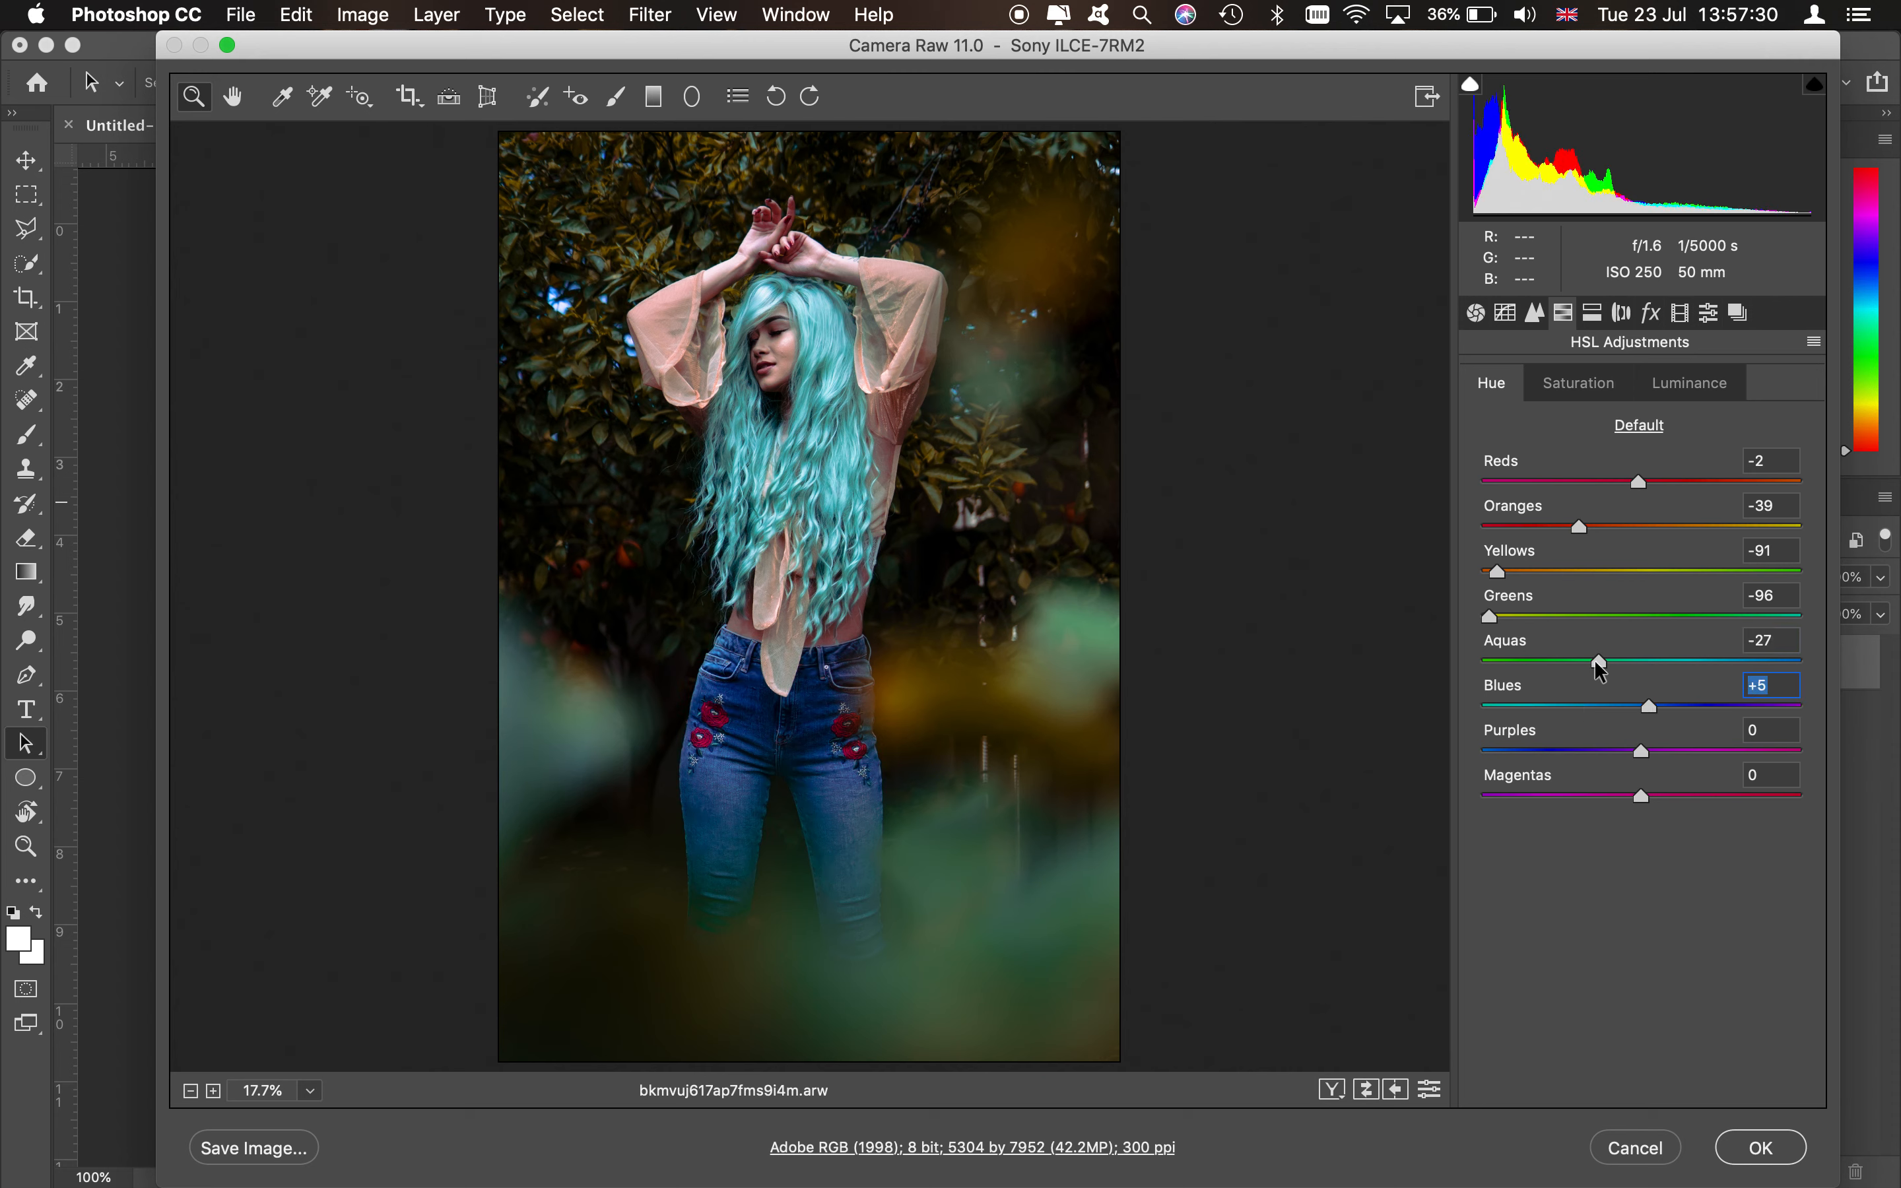
drag(1597, 664, 1754, 659)
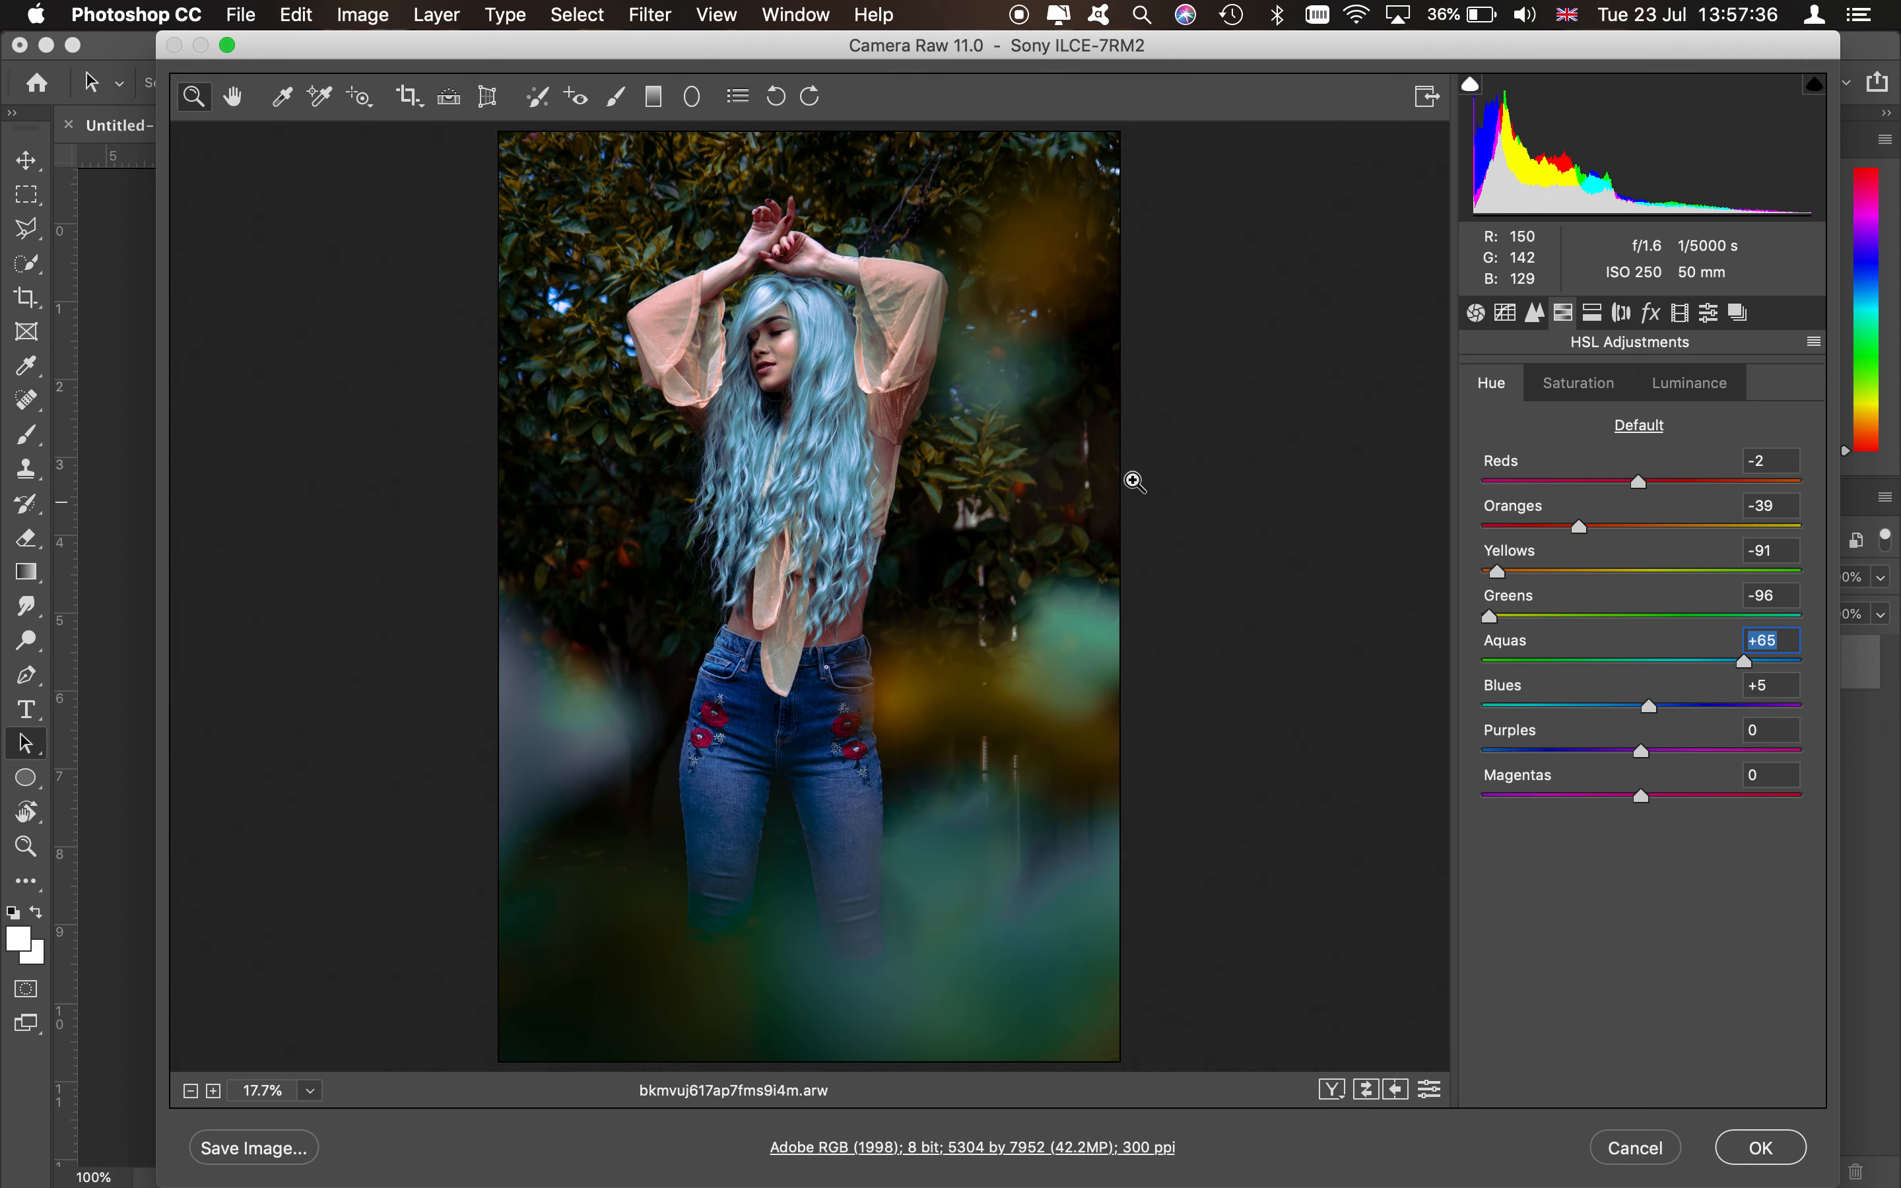
mouse_move(1649, 707)
mouse_down()
mouse_move(1576, 705)
mouse_move(1615, 708)
mouse_up()
mouse_move(1760, 664)
mouse_down()
mouse_move(1538, 663)
mouse_move(1746, 663)
mouse_up()
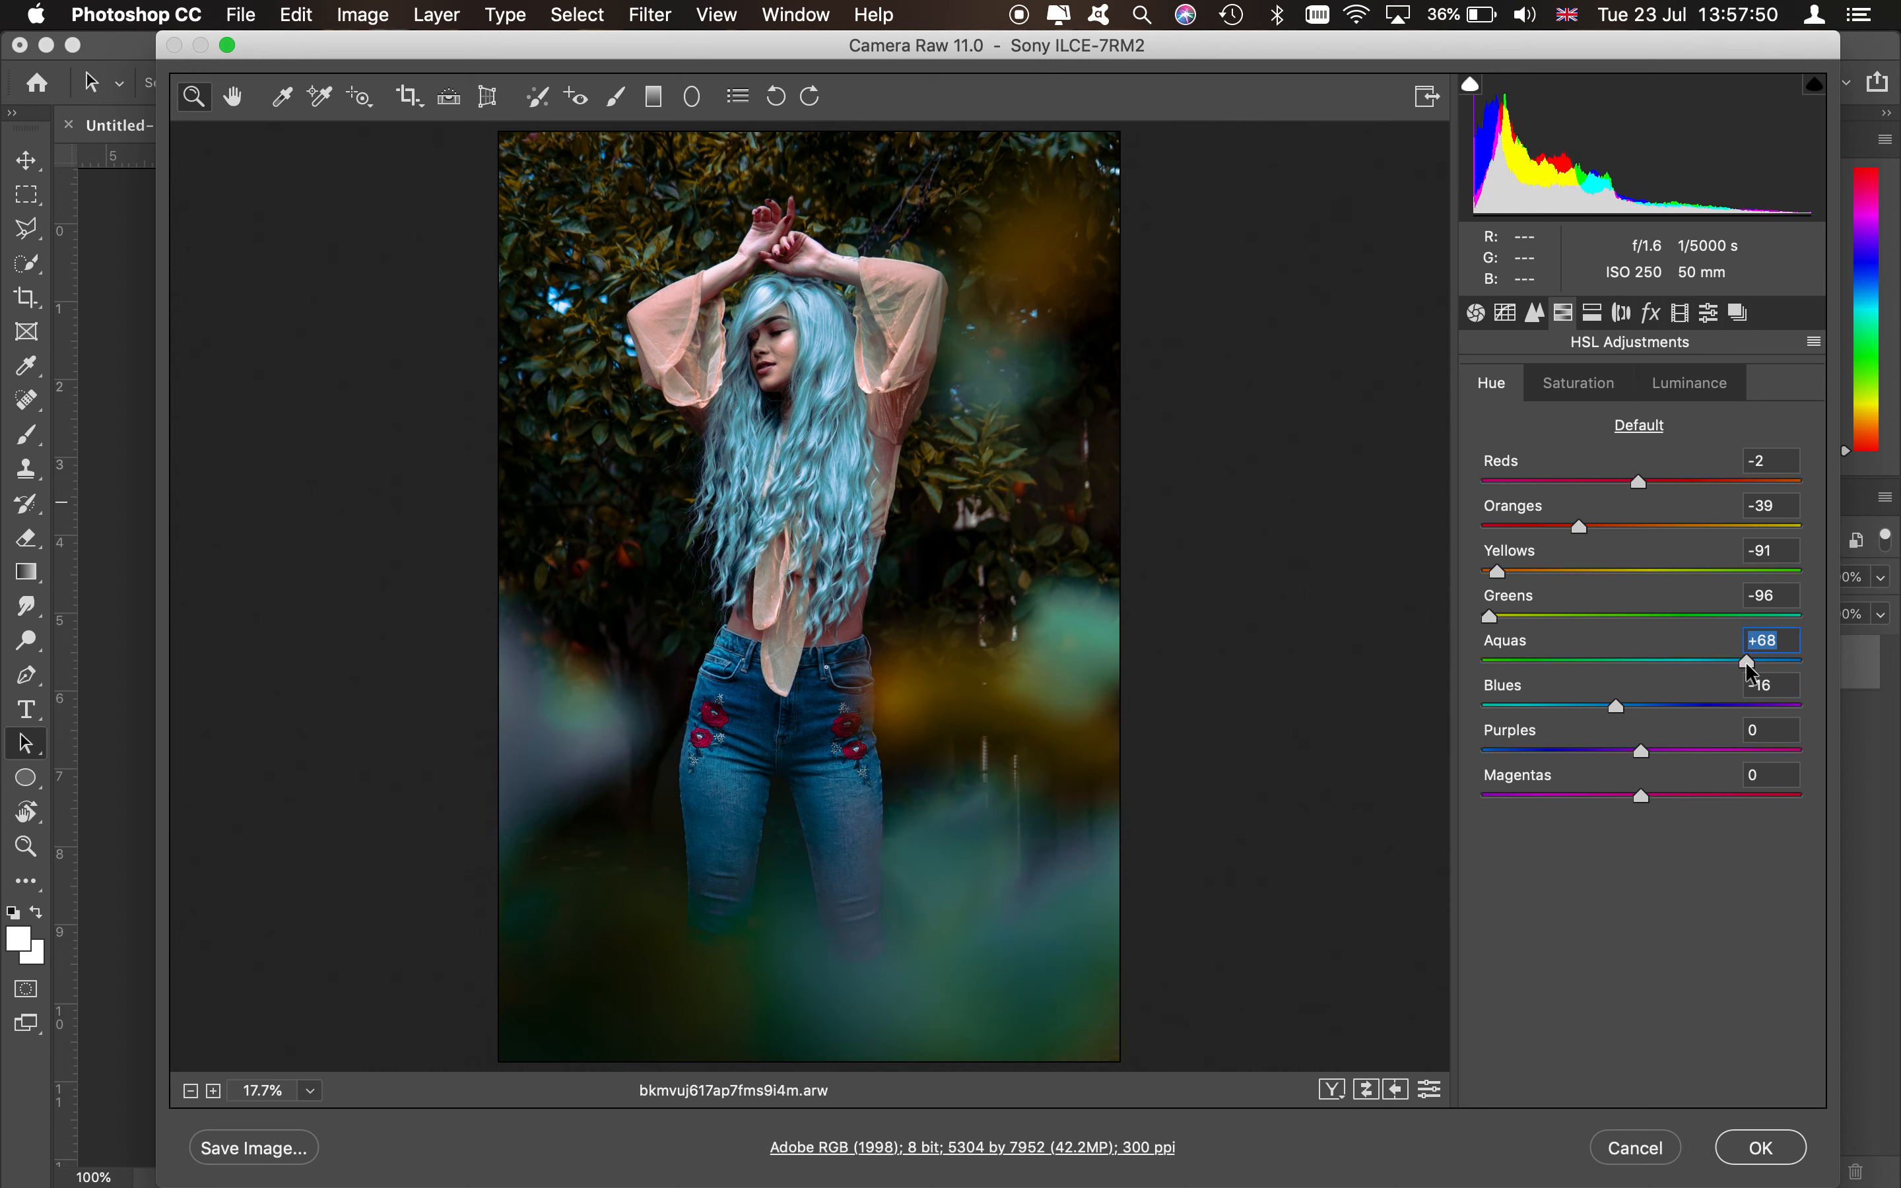
drag(1642, 751, 1649, 831)
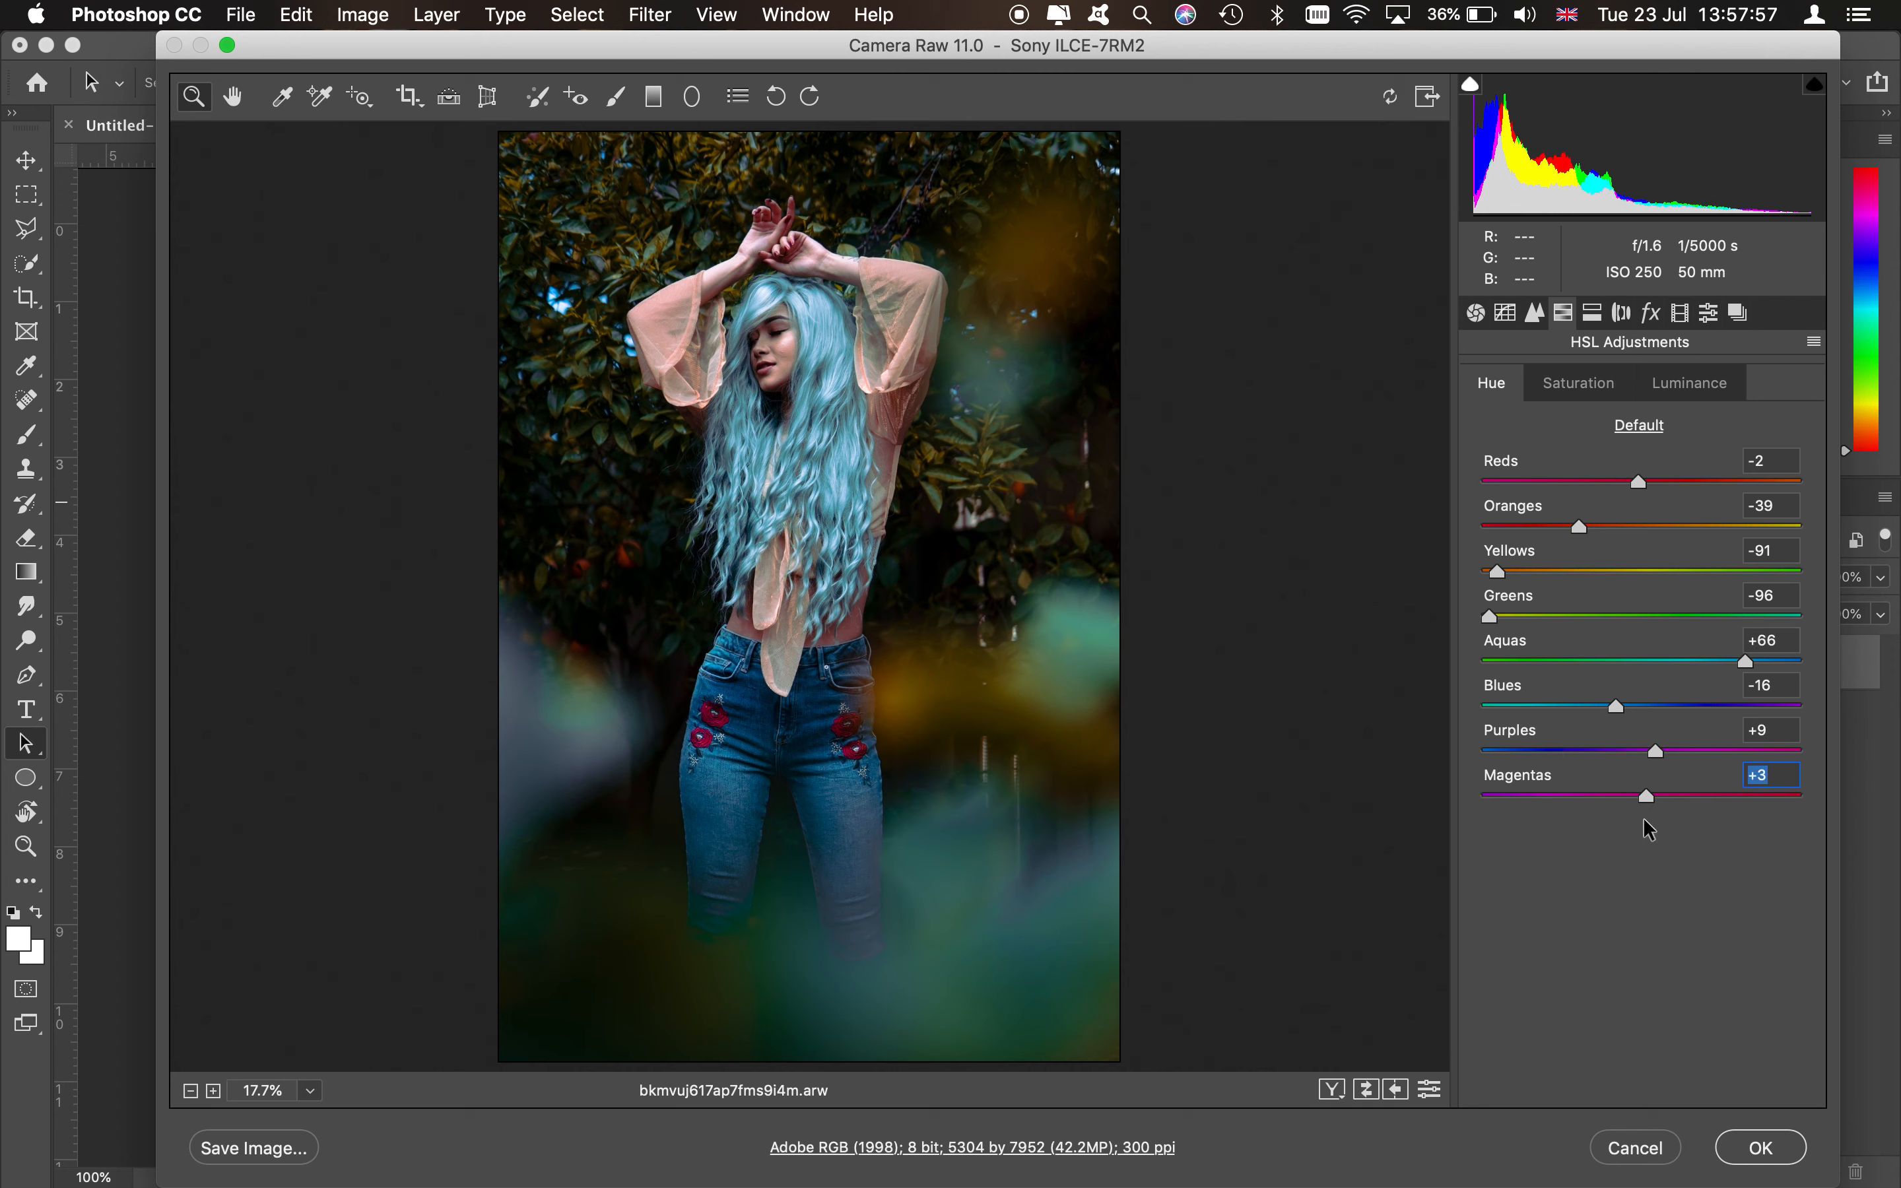
- Switch to HSL saturation and set Reds to -35 and Yellows to +70
click(1571, 391)
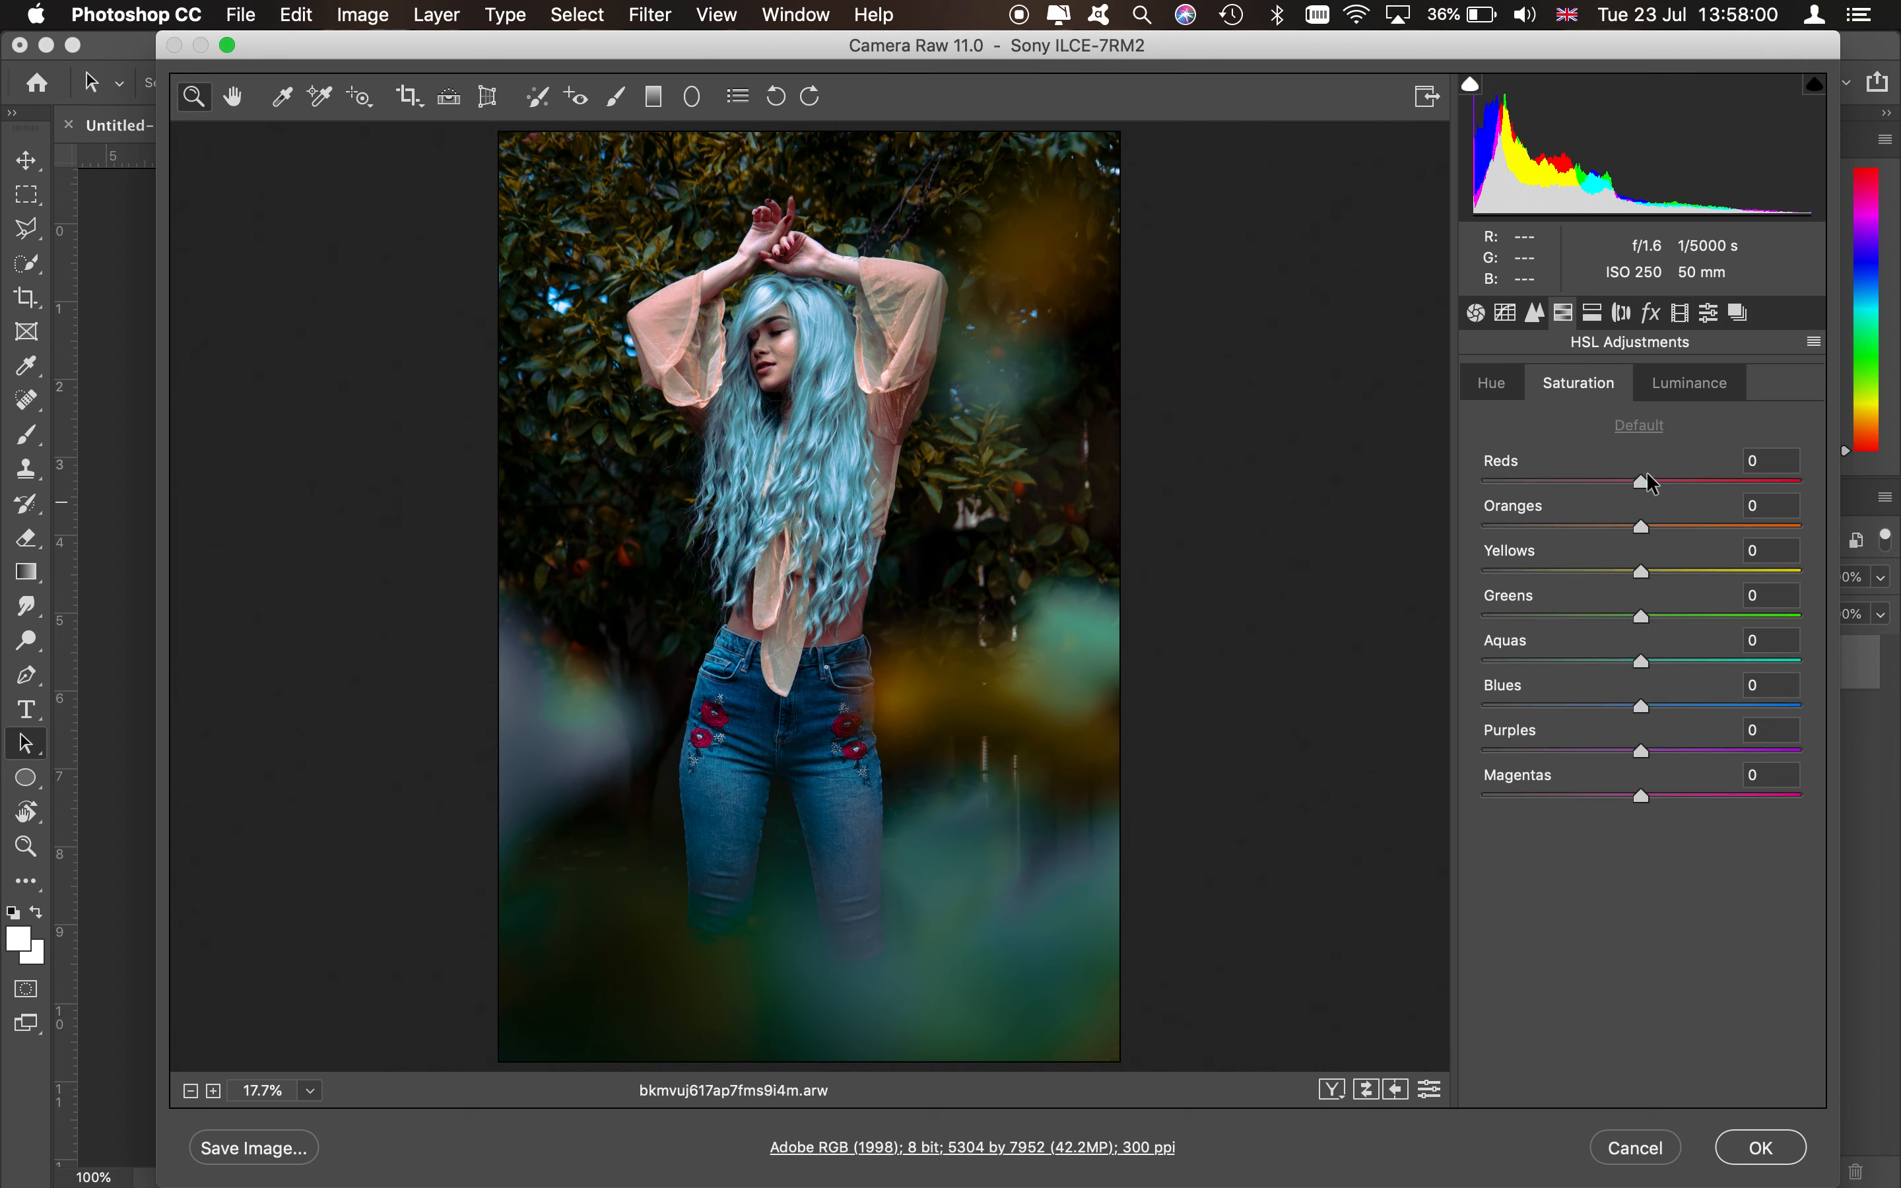
drag(1637, 479, 1741, 544)
click(1753, 569)
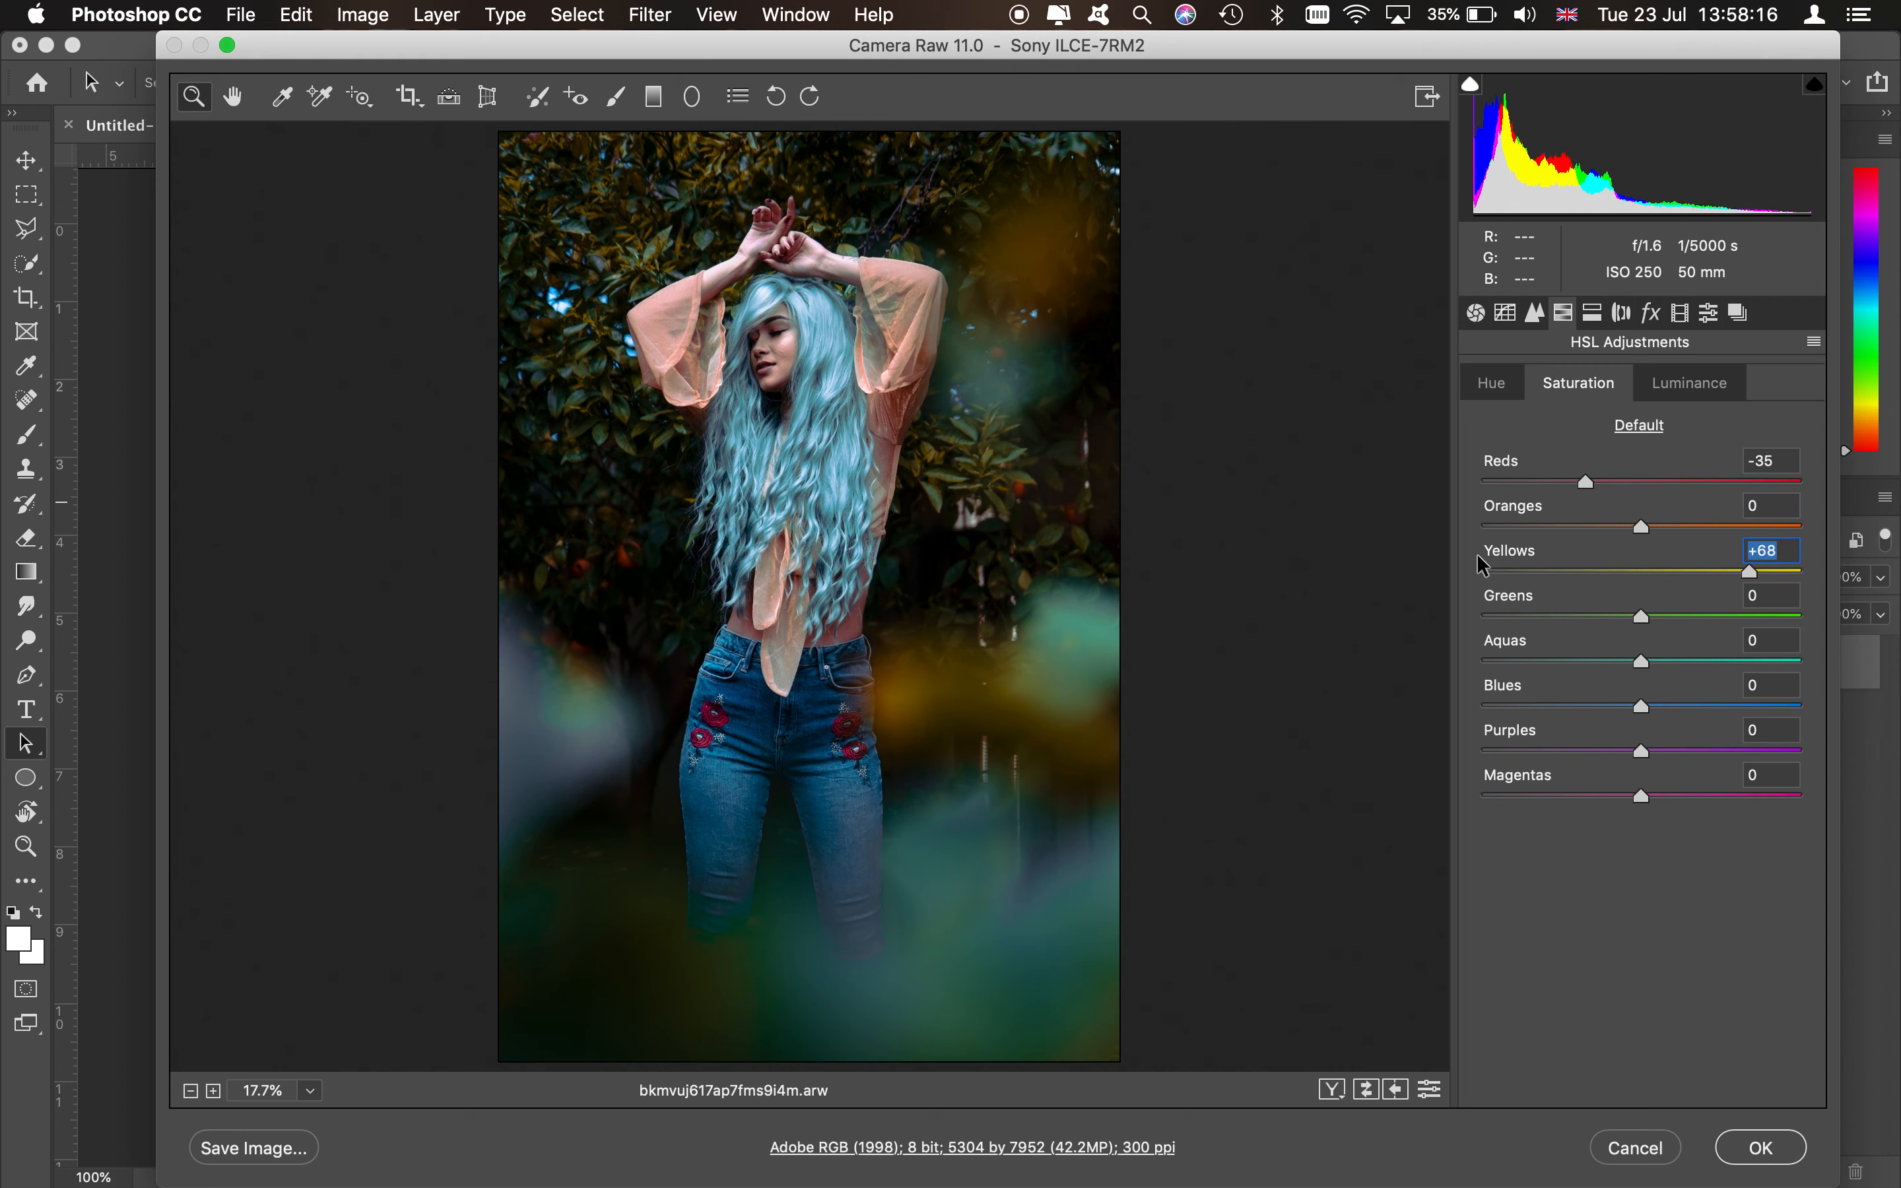
drag(1760, 573, 1832, 591)
click(1754, 573)
- Set the Greens saturation to -44, Aquas to +76 and Blues to -9
drag(1648, 619, 1699, 622)
drag(1693, 615, 1571, 639)
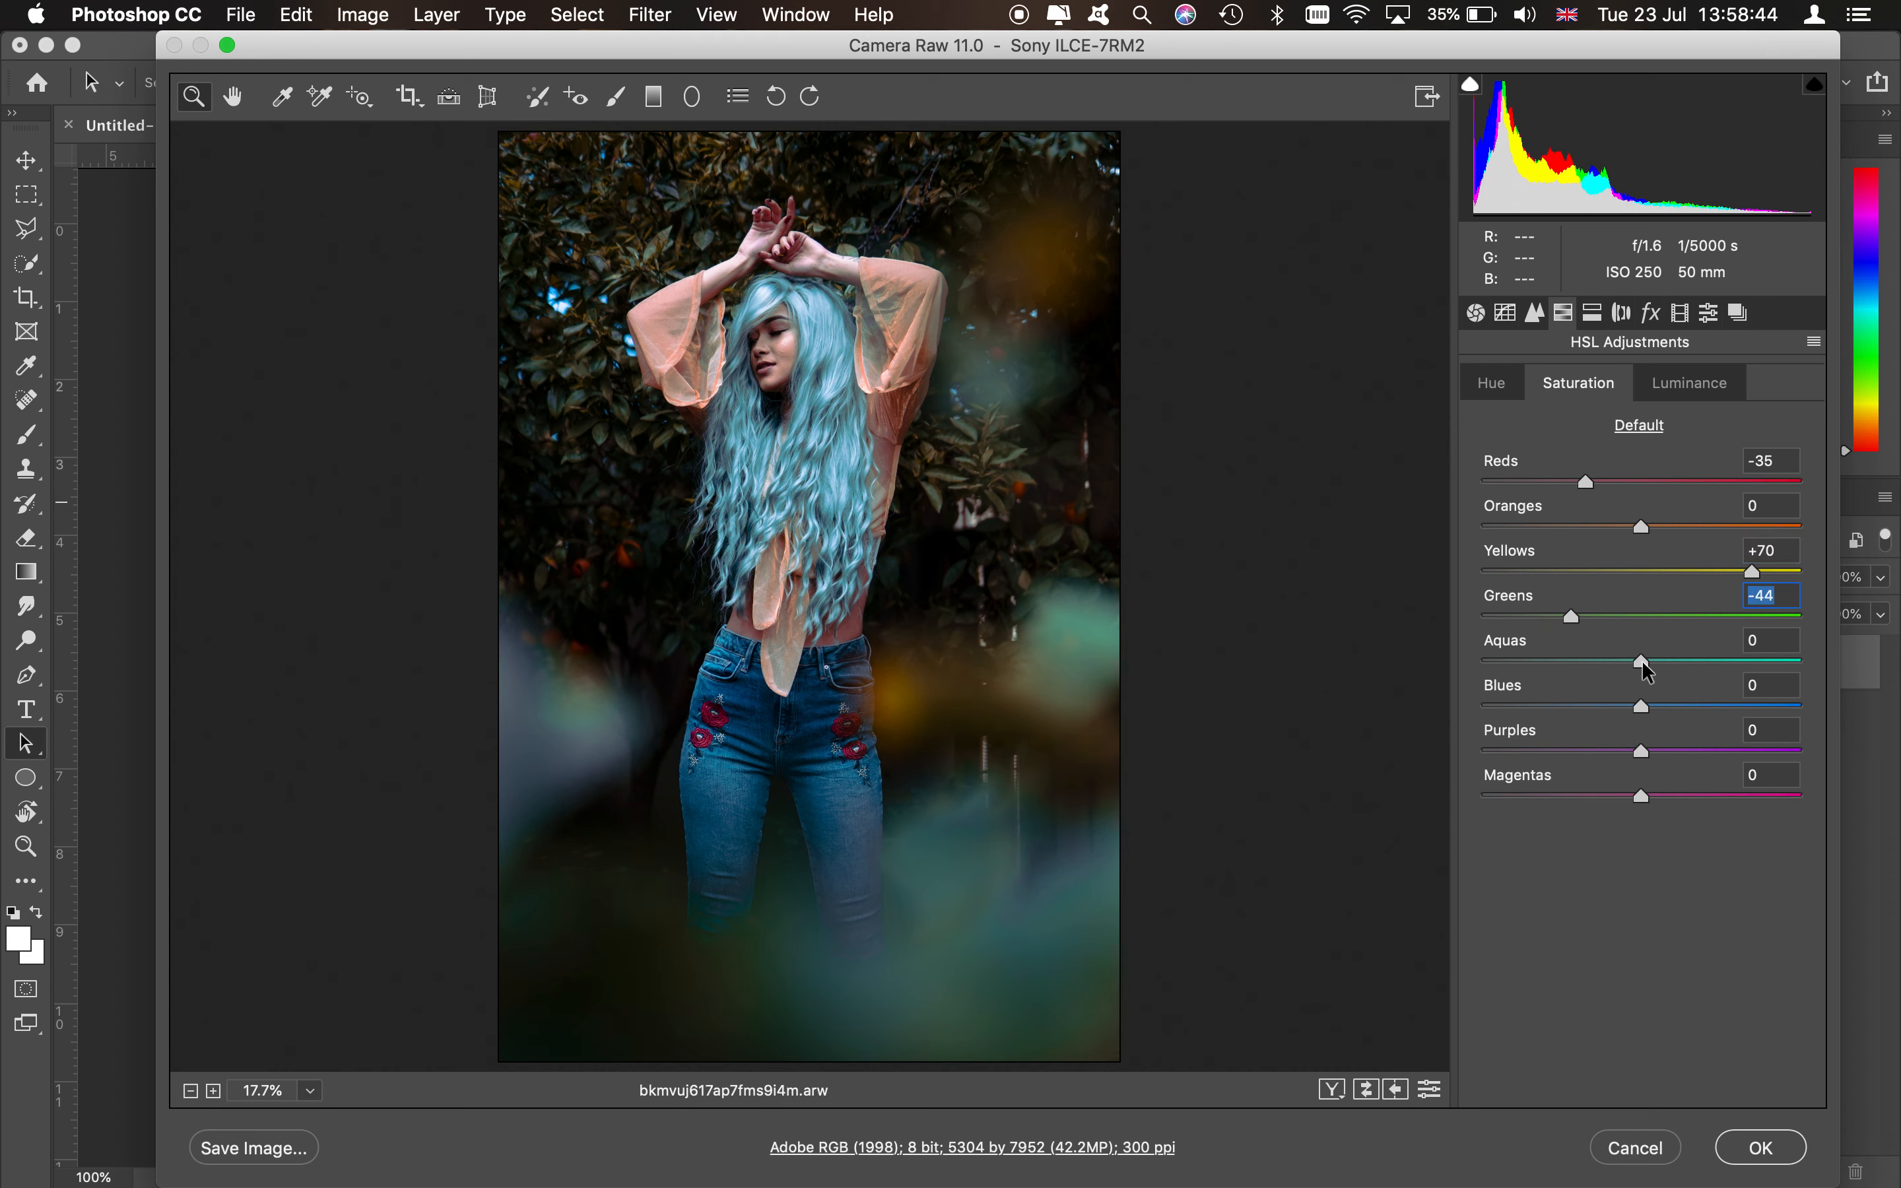
drag(1703, 661, 1739, 660)
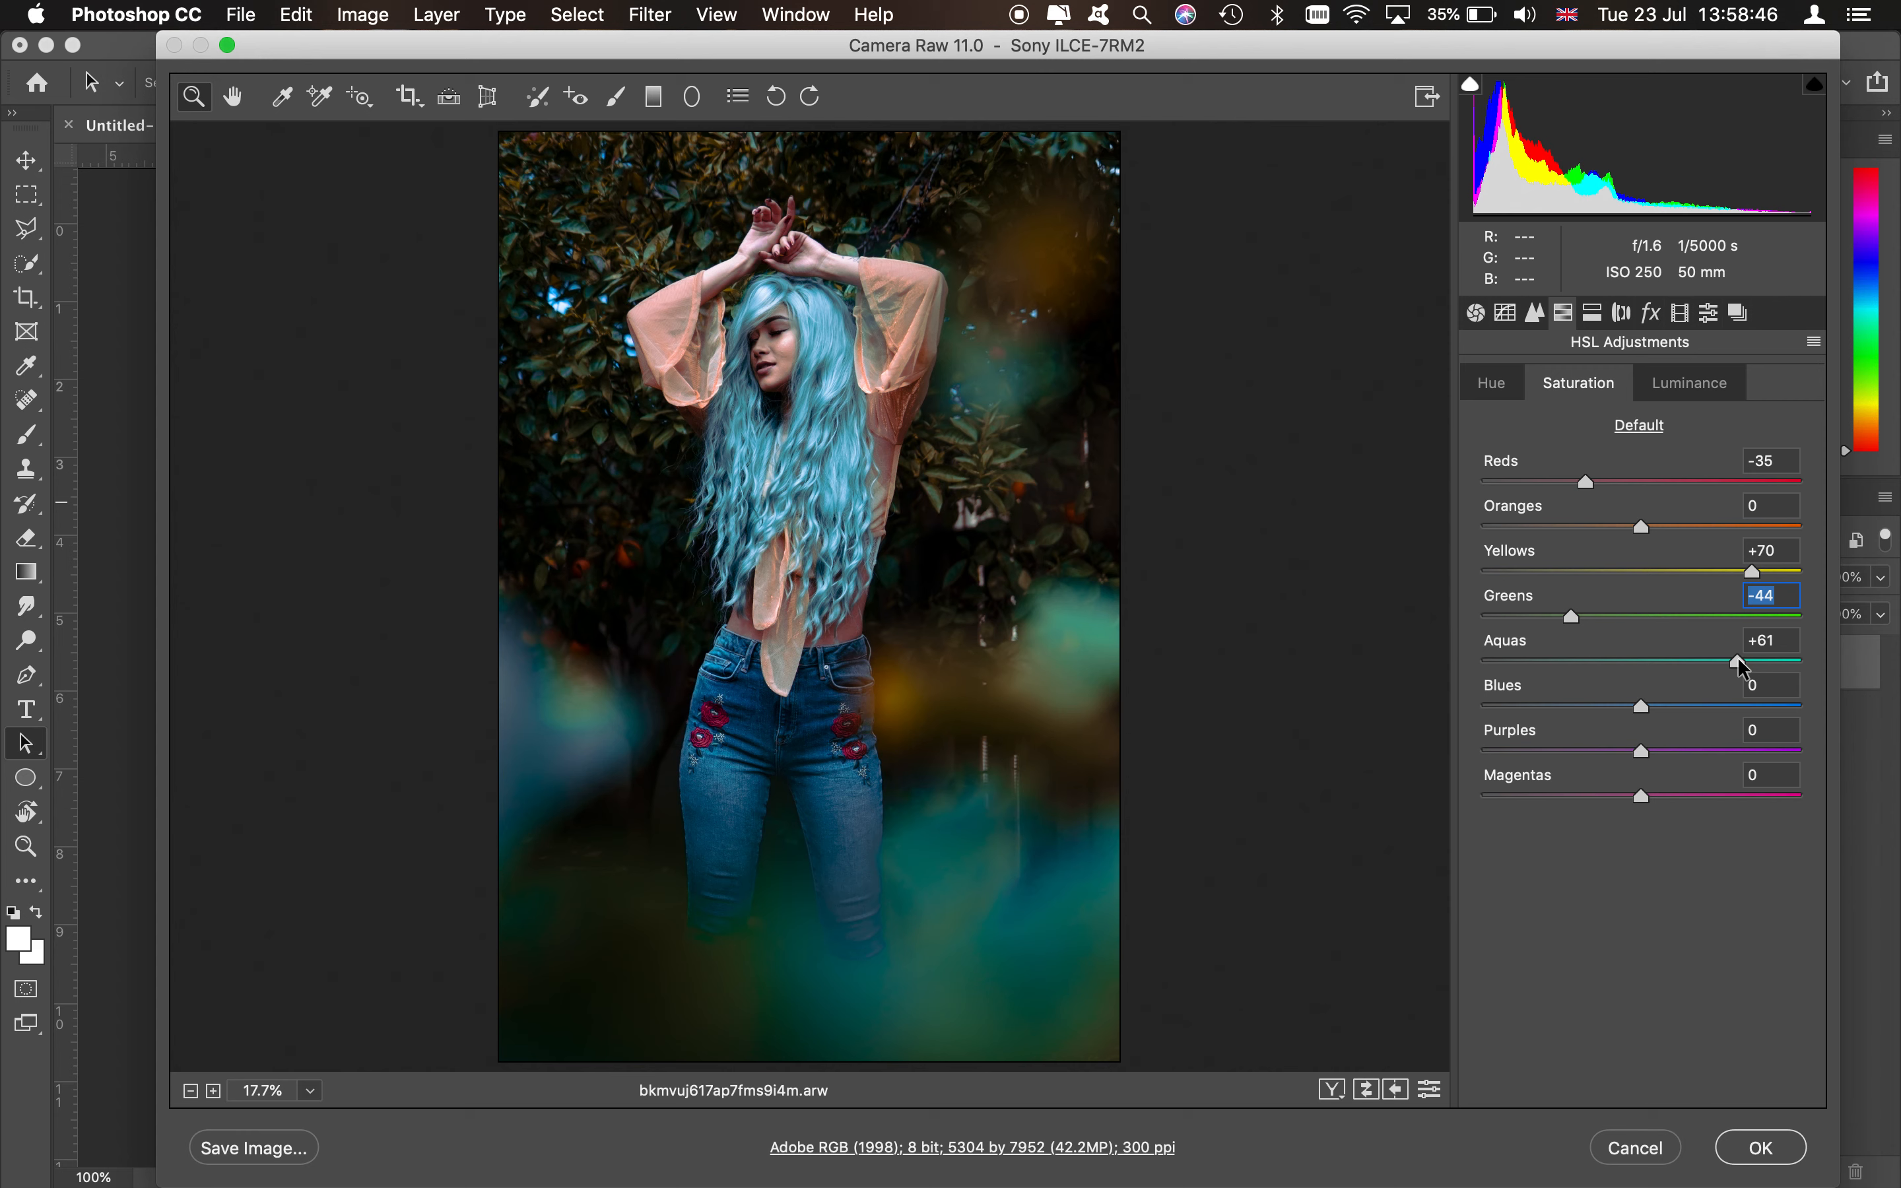
drag(1643, 706, 1763, 660)
click(1611, 660)
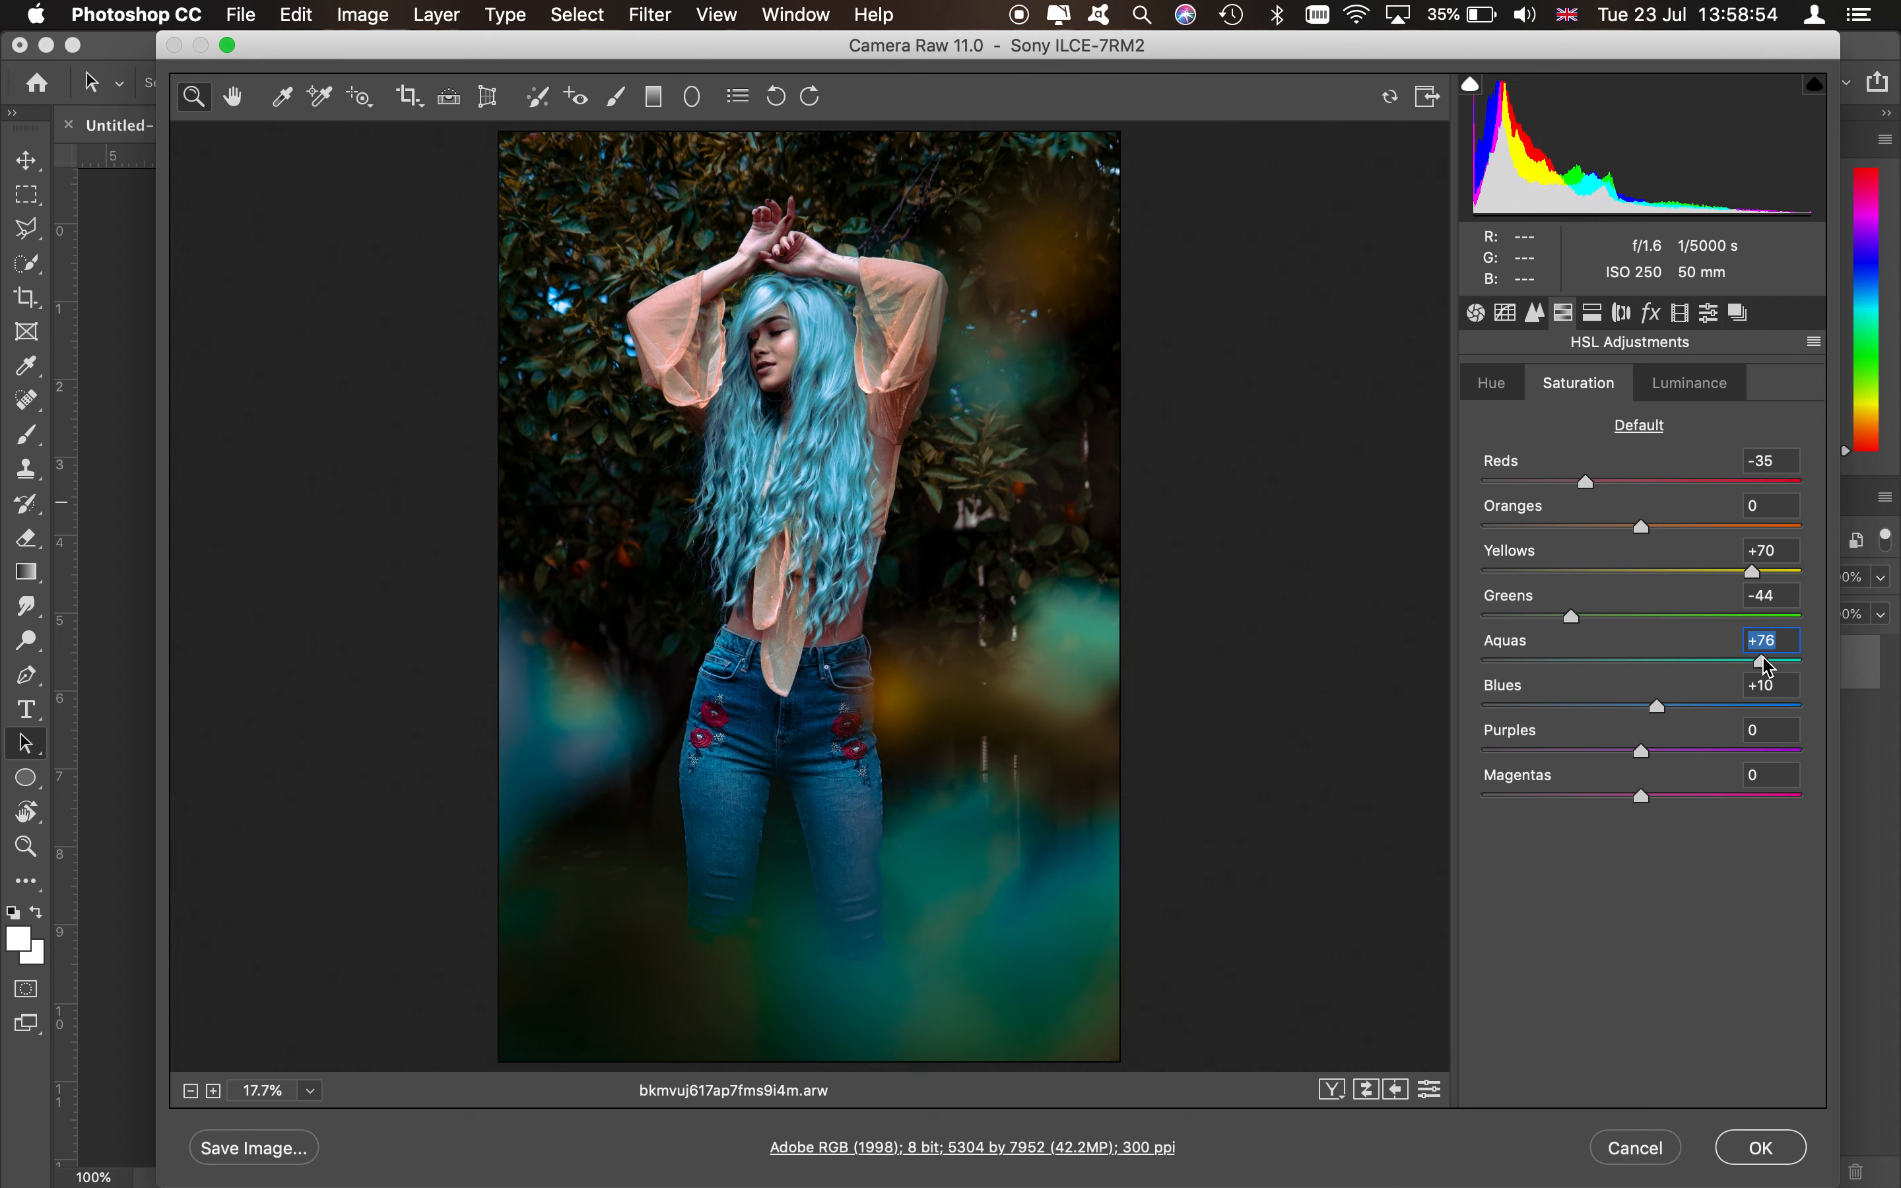
click(1662, 706)
drag(1665, 706, 1531, 707)
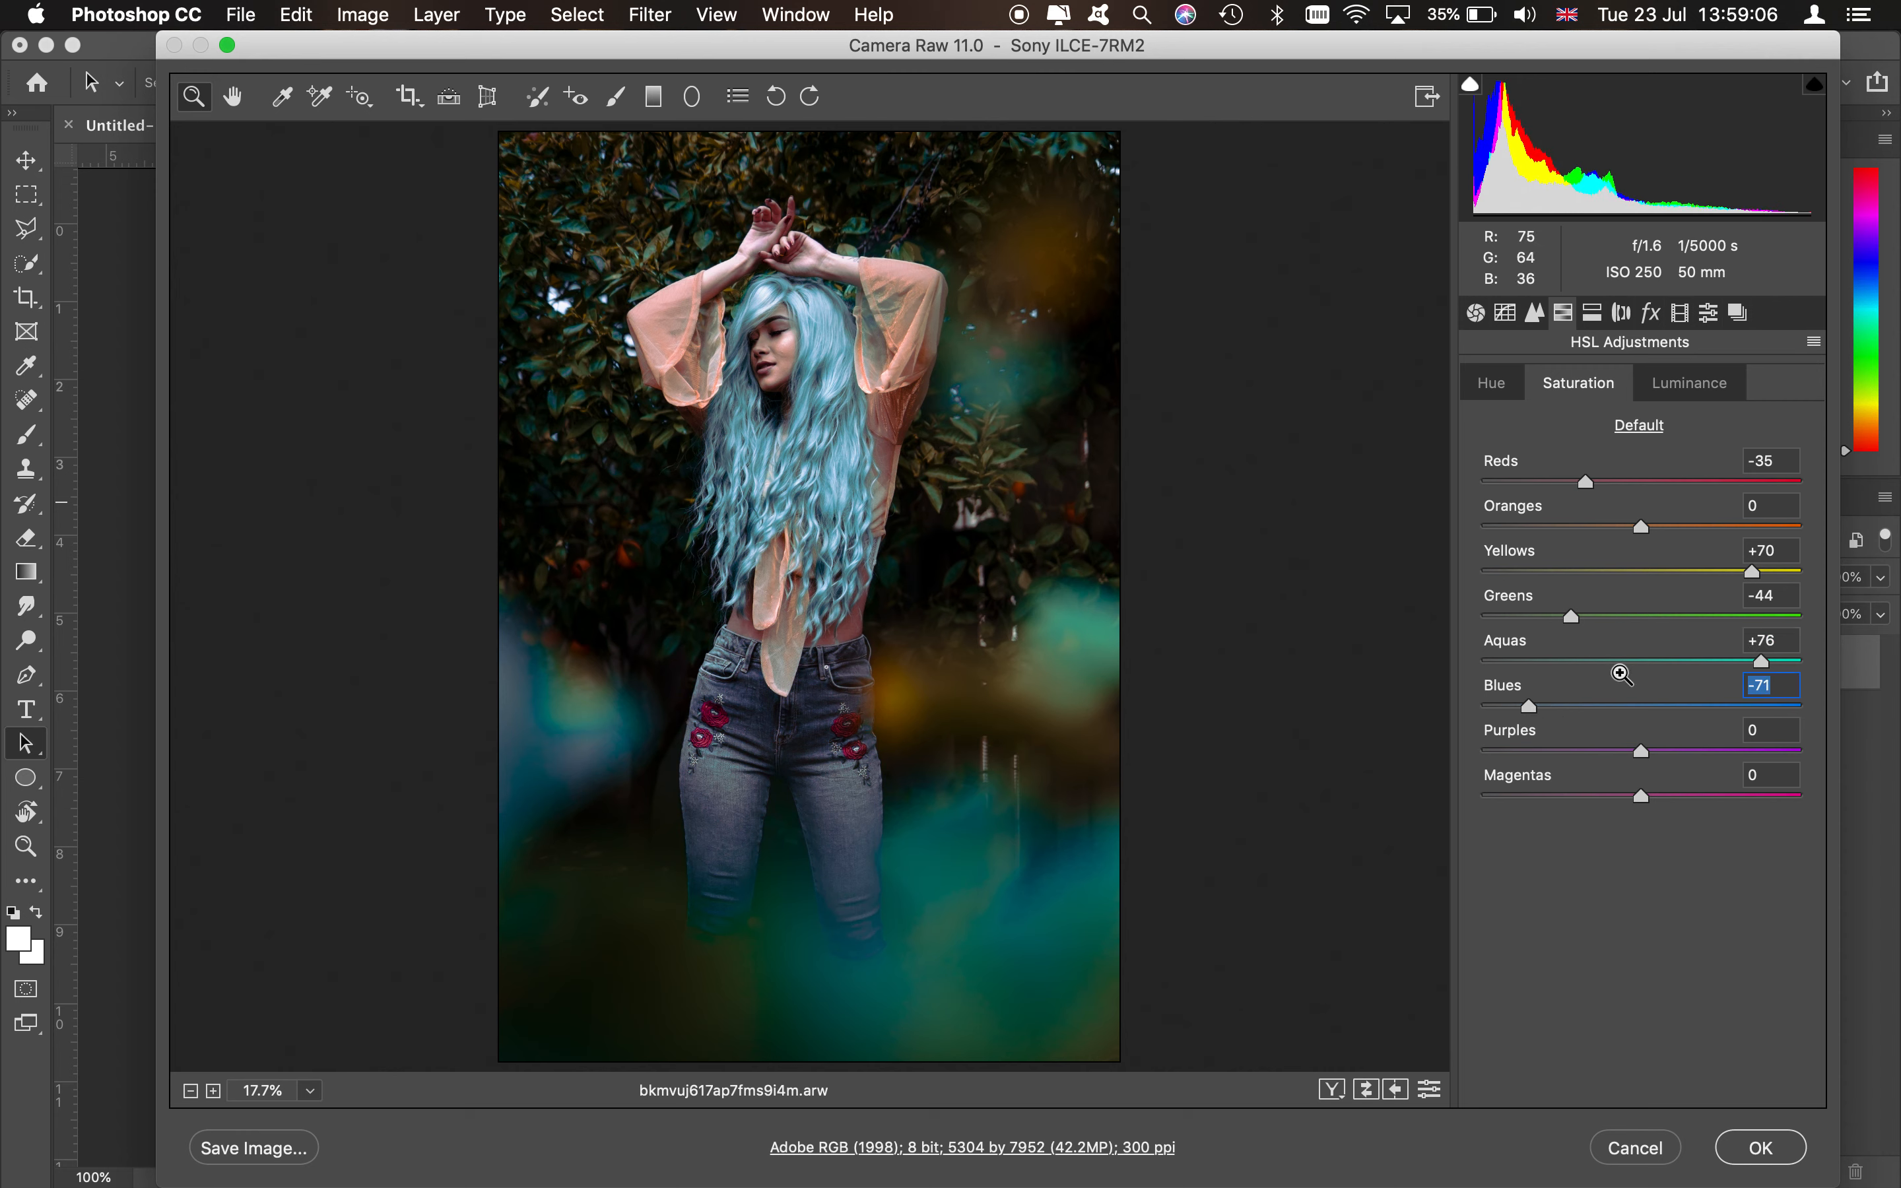
drag(1571, 711, 1625, 703)
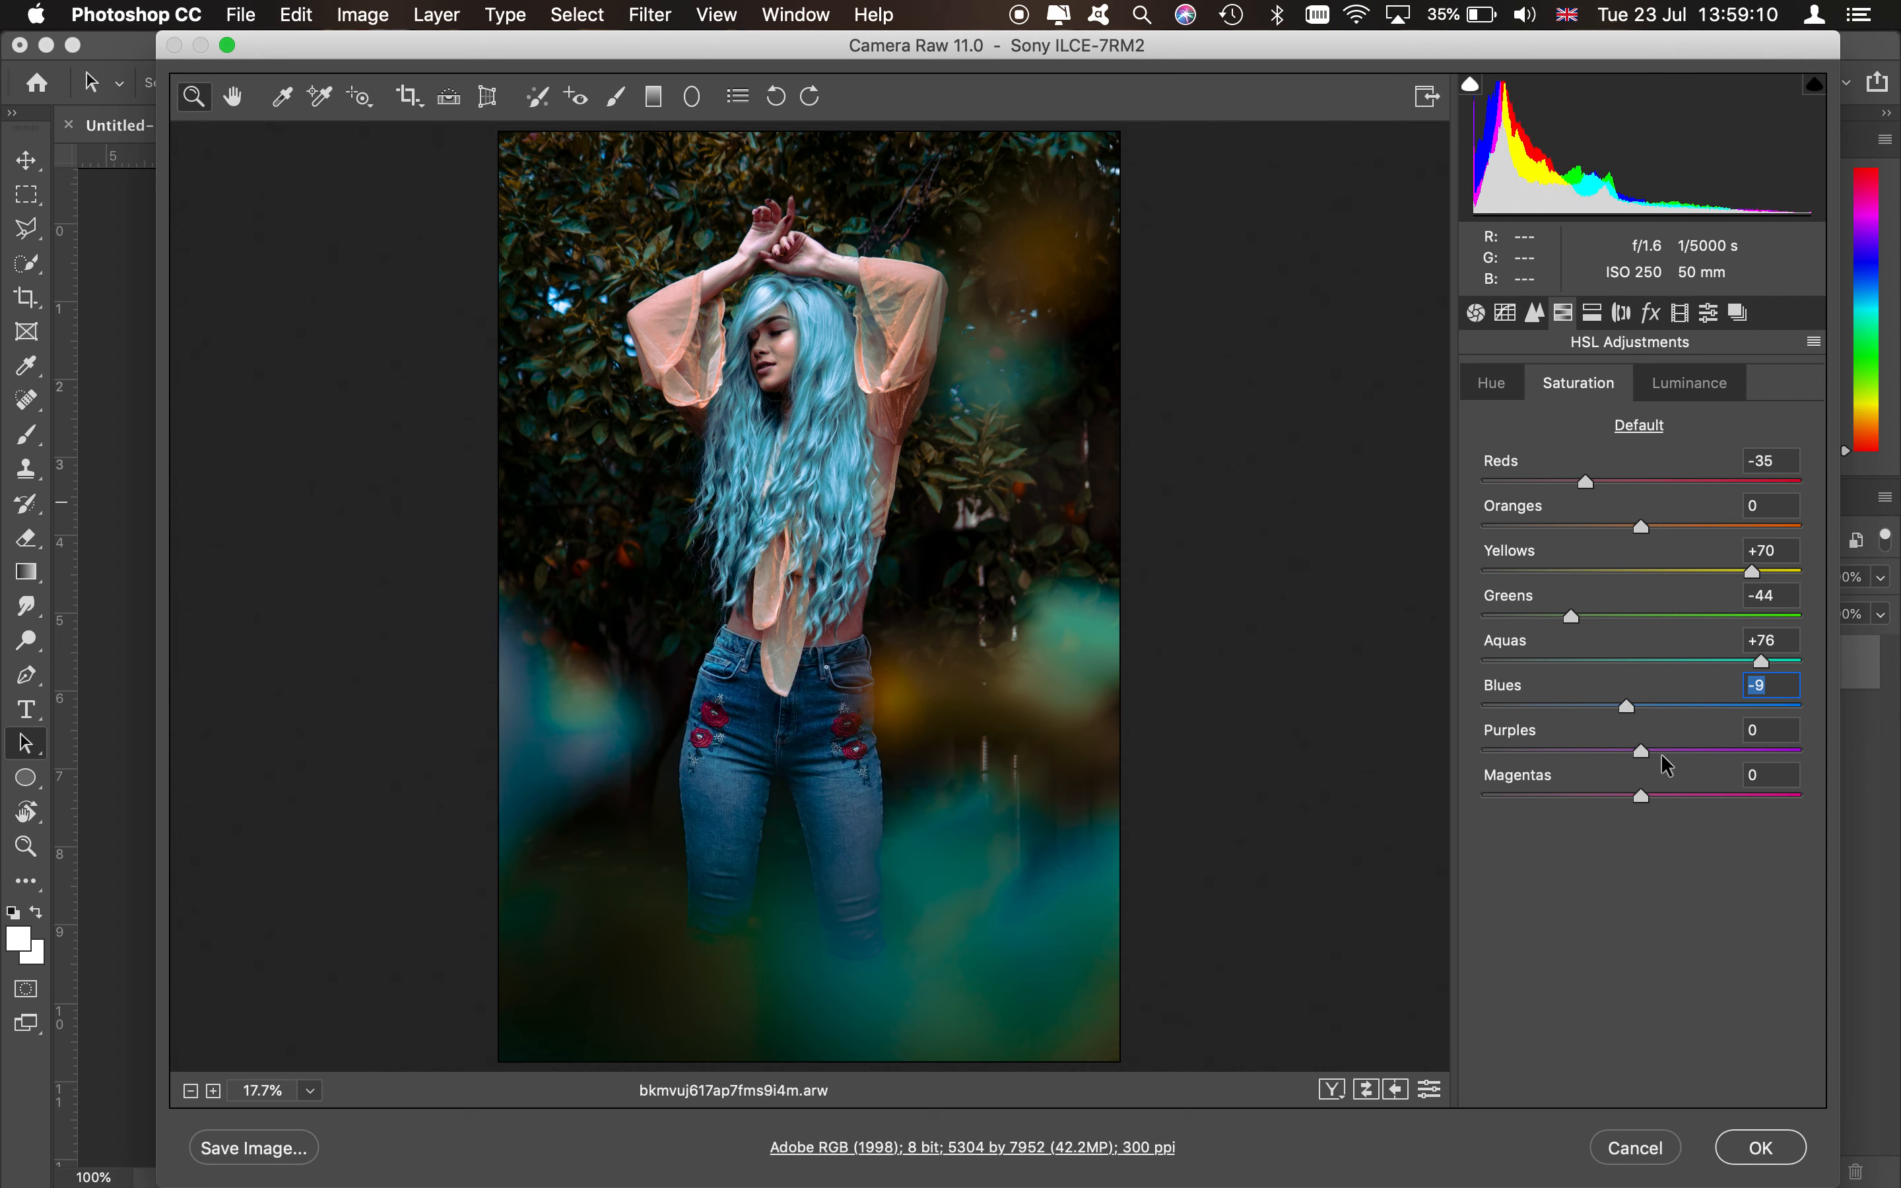
- Set the Magentas saturation to -30 and Purples to -47
drag(1605, 799, 1593, 796)
click(1567, 751)
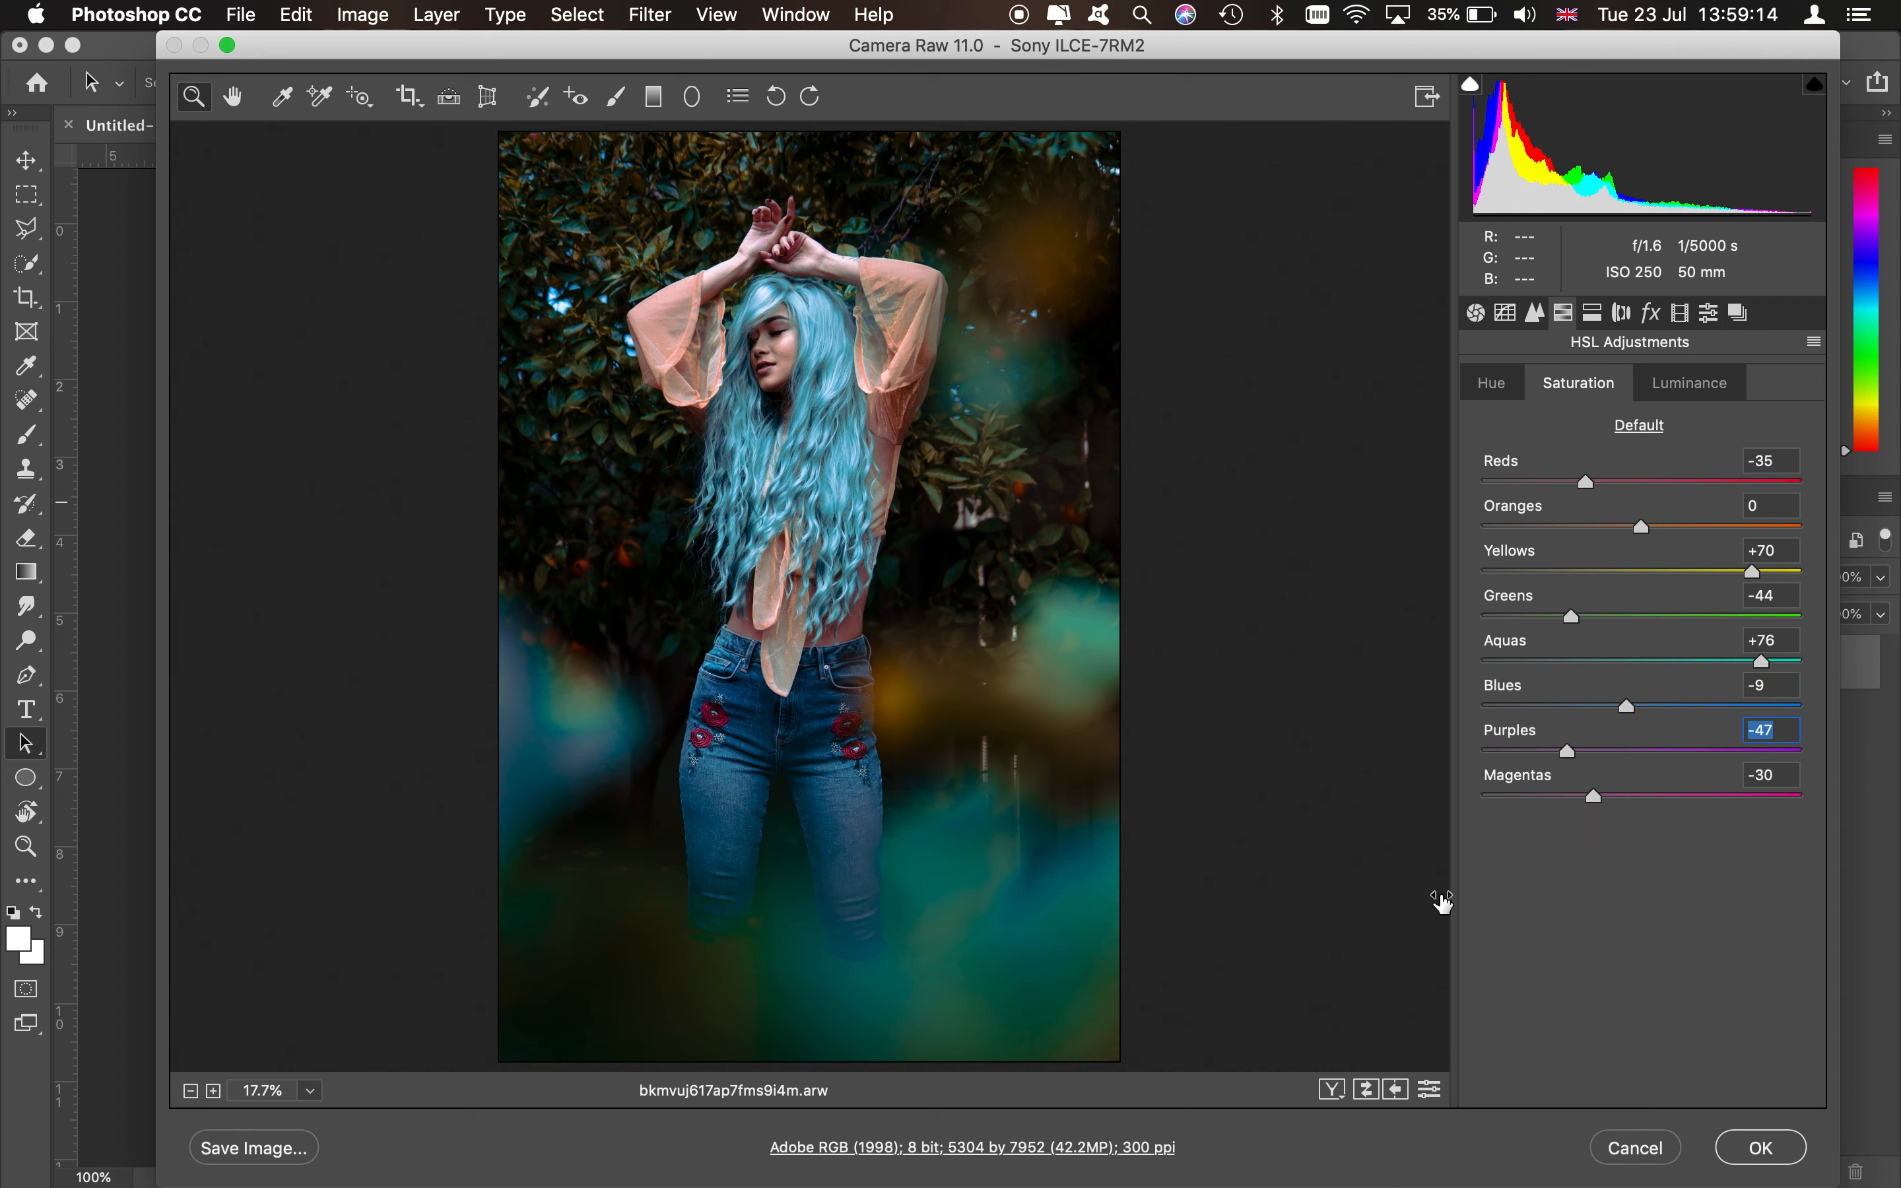
- Switch to HSL luminance and set Blues and Aquas to +33 and Purples to -7
click(1685, 383)
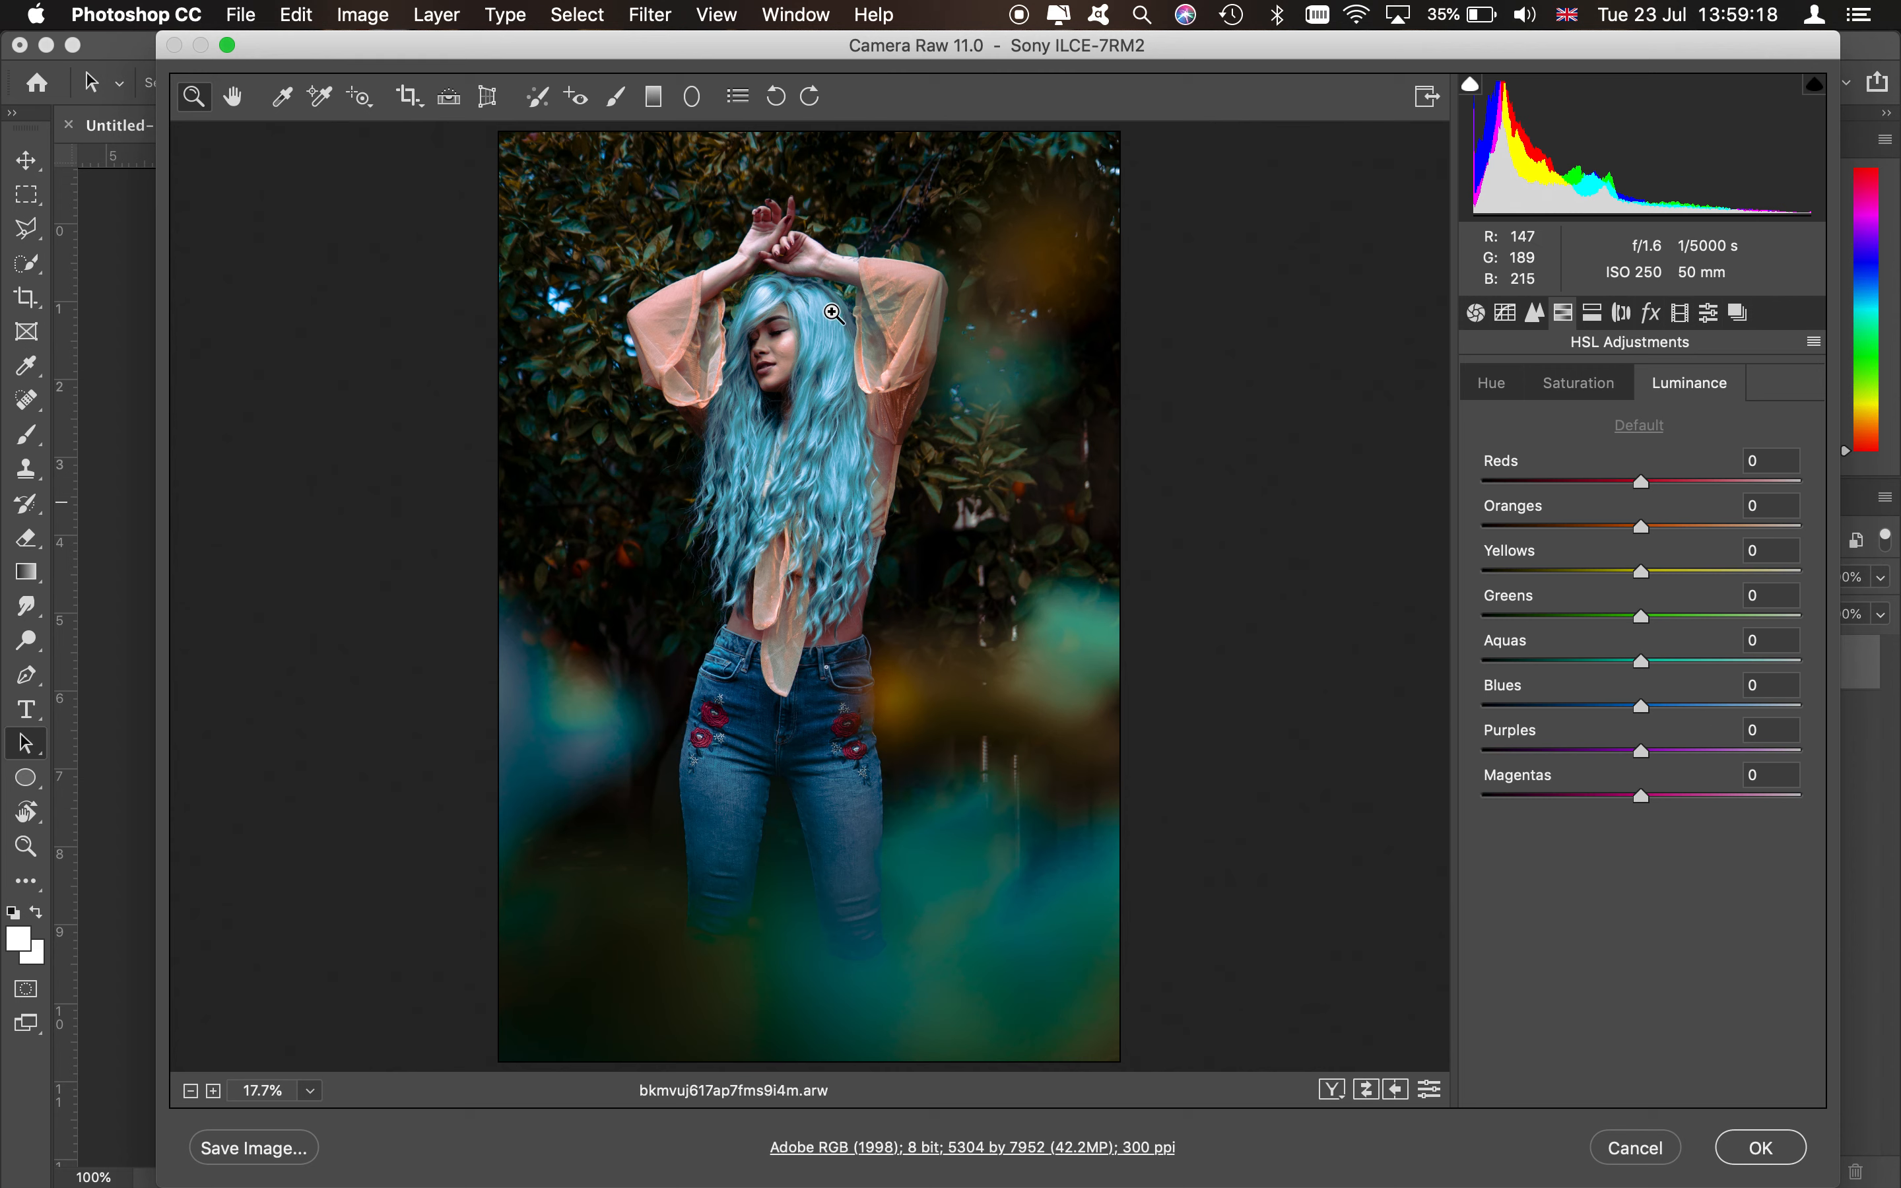
click(1693, 706)
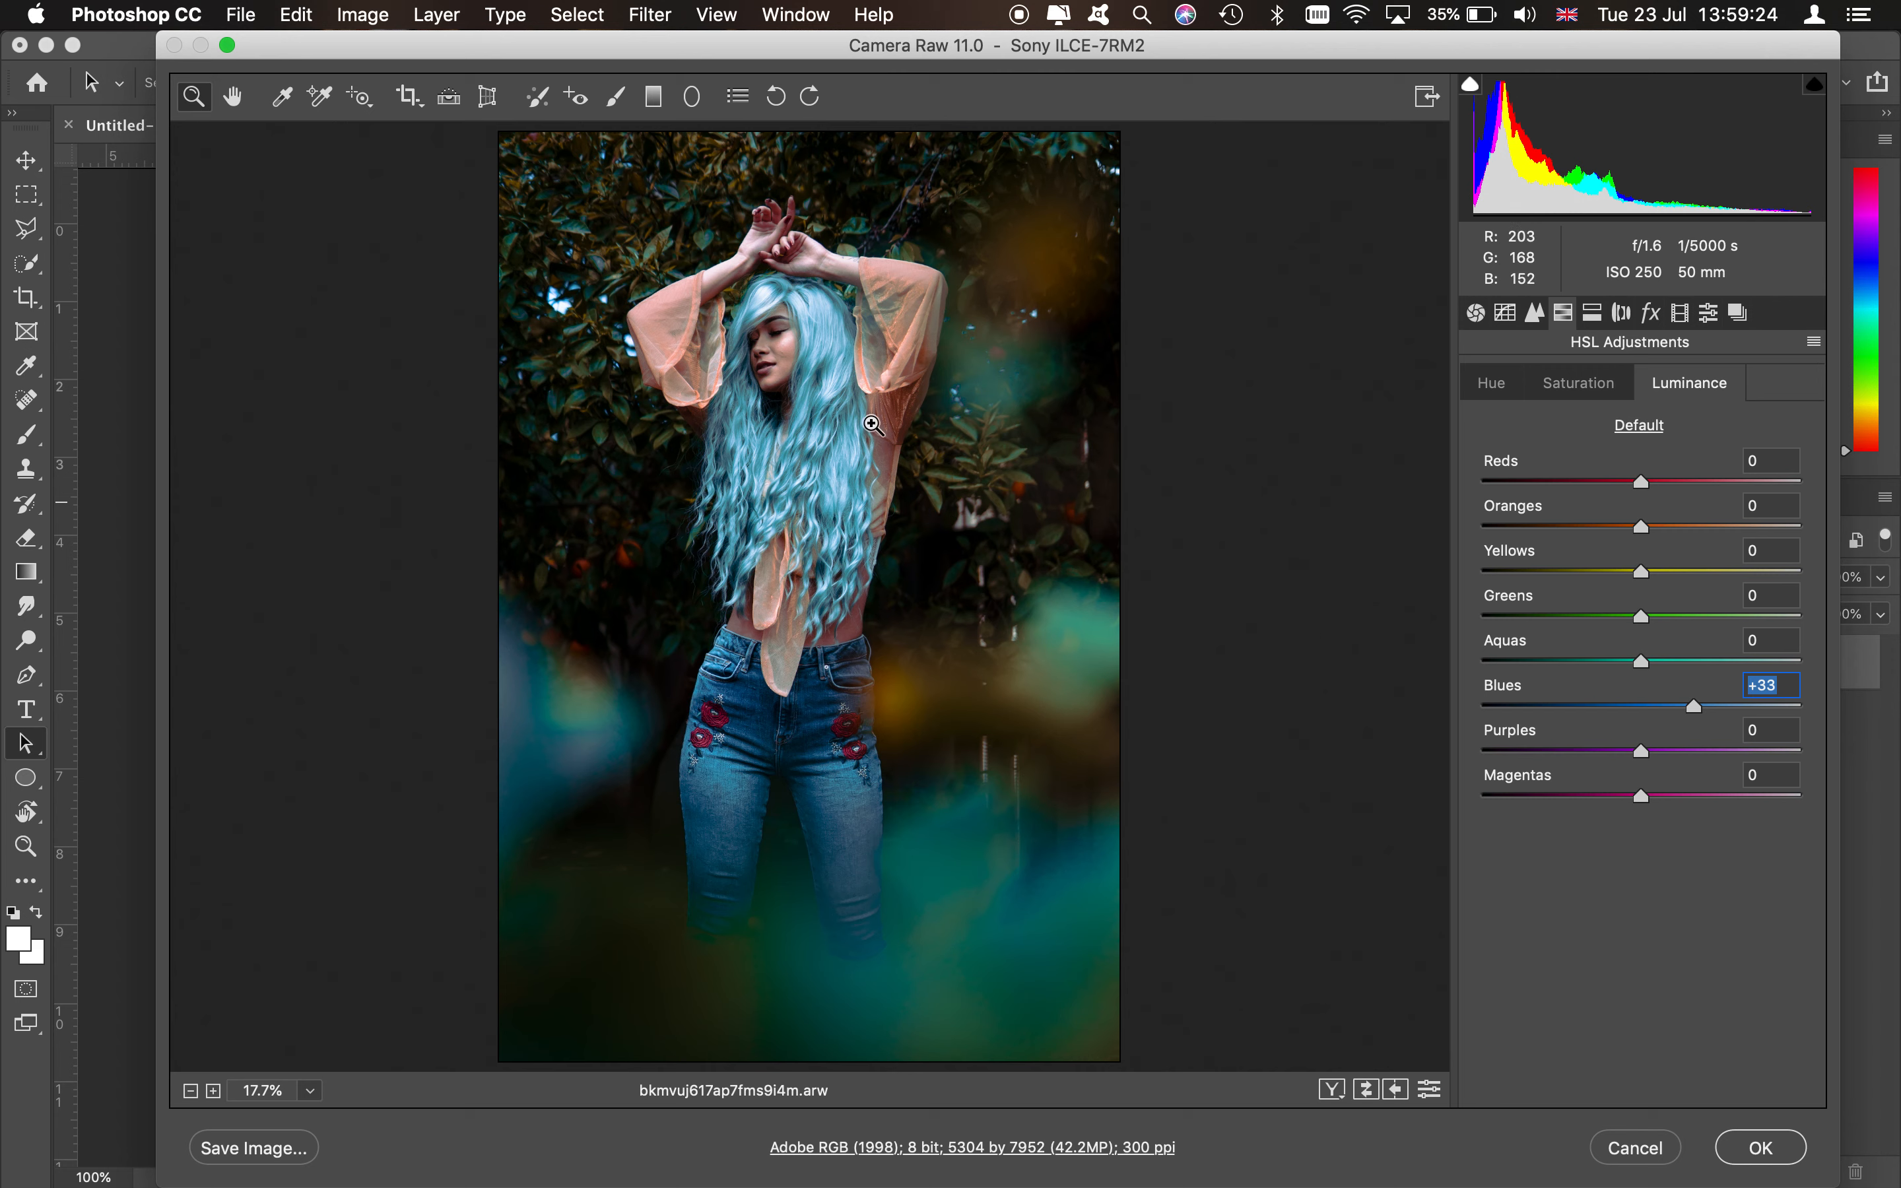
click(1695, 661)
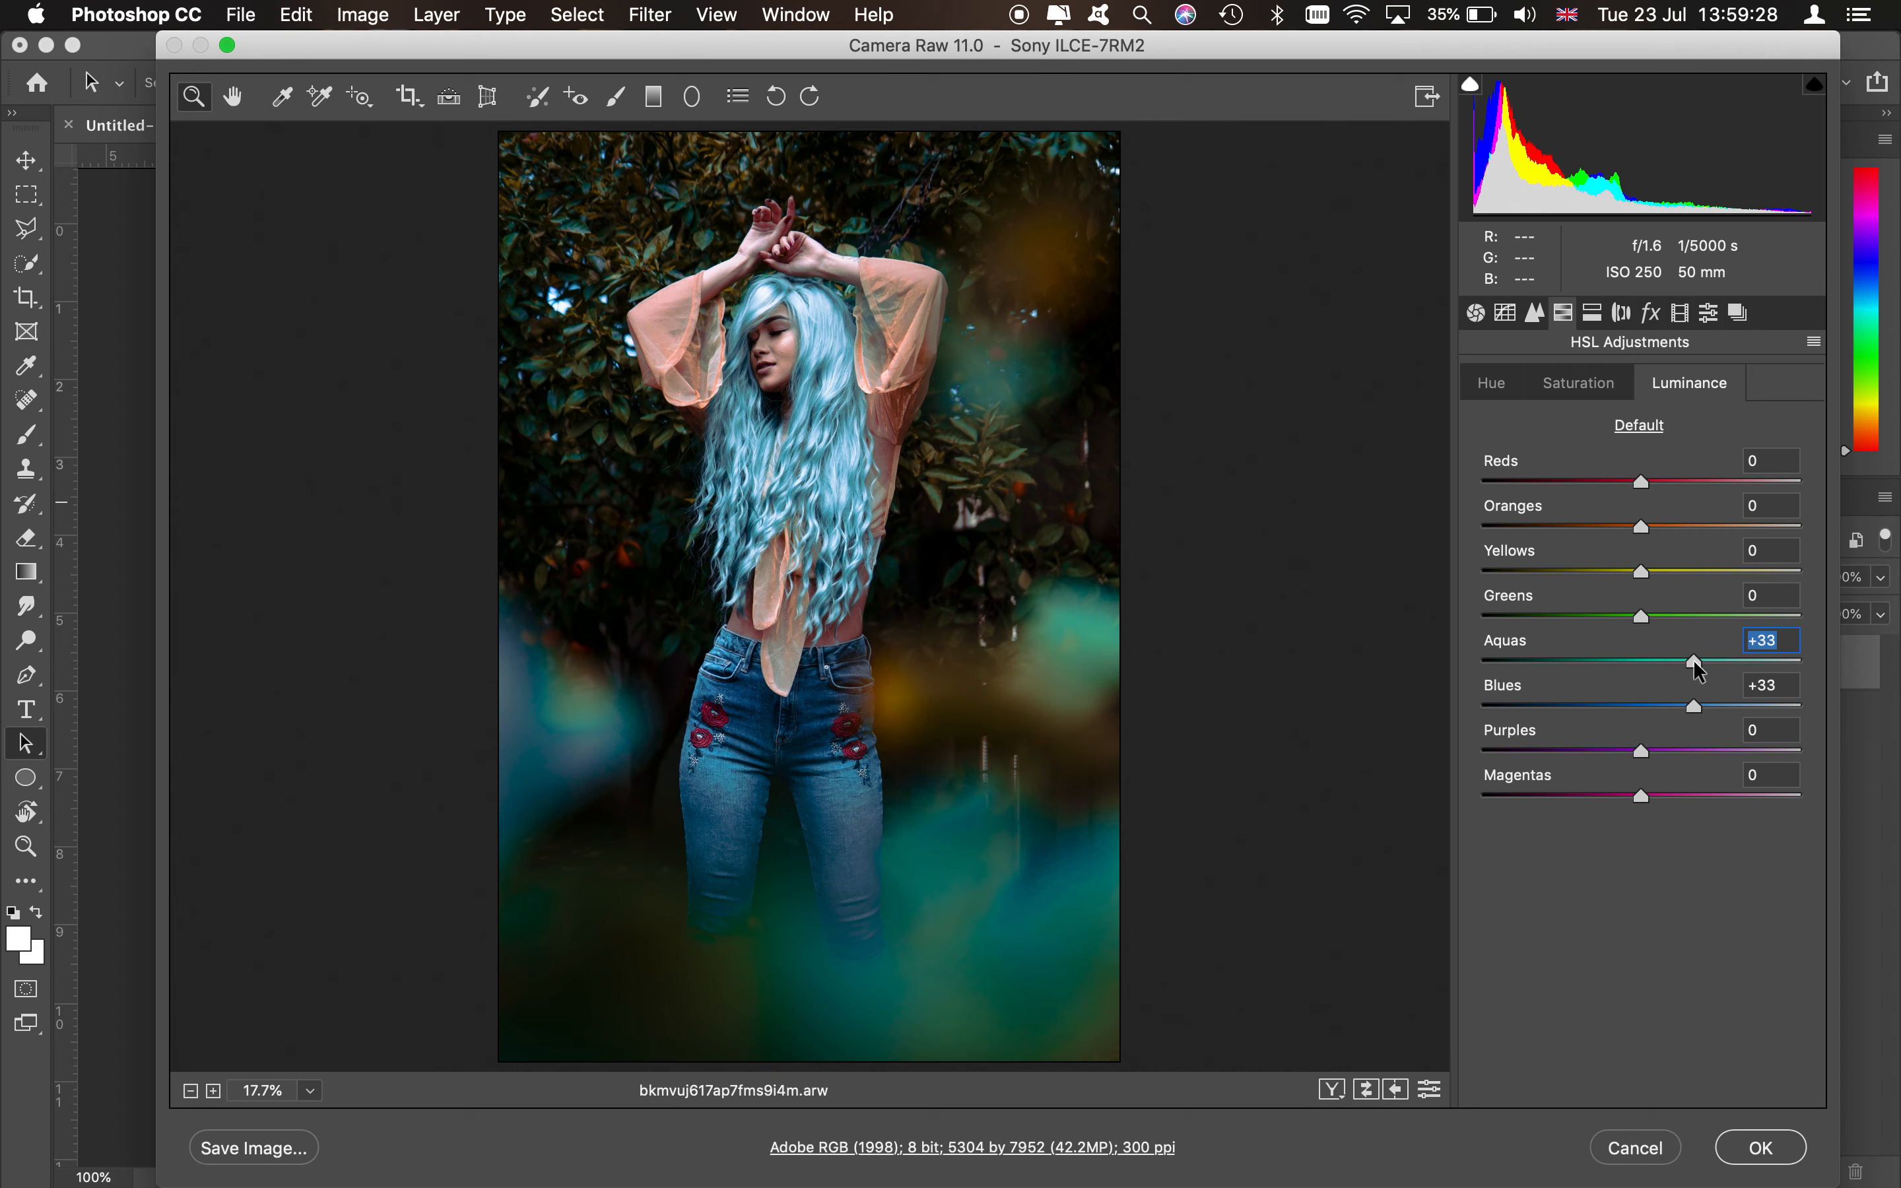
mouse_move(1642, 752)
mouse_down()
mouse_move(1685, 759)
mouse_move(1632, 754)
mouse_up()
- Set the Oranges luminance to +19 and the Yellows luminance to +18
click(1673, 527)
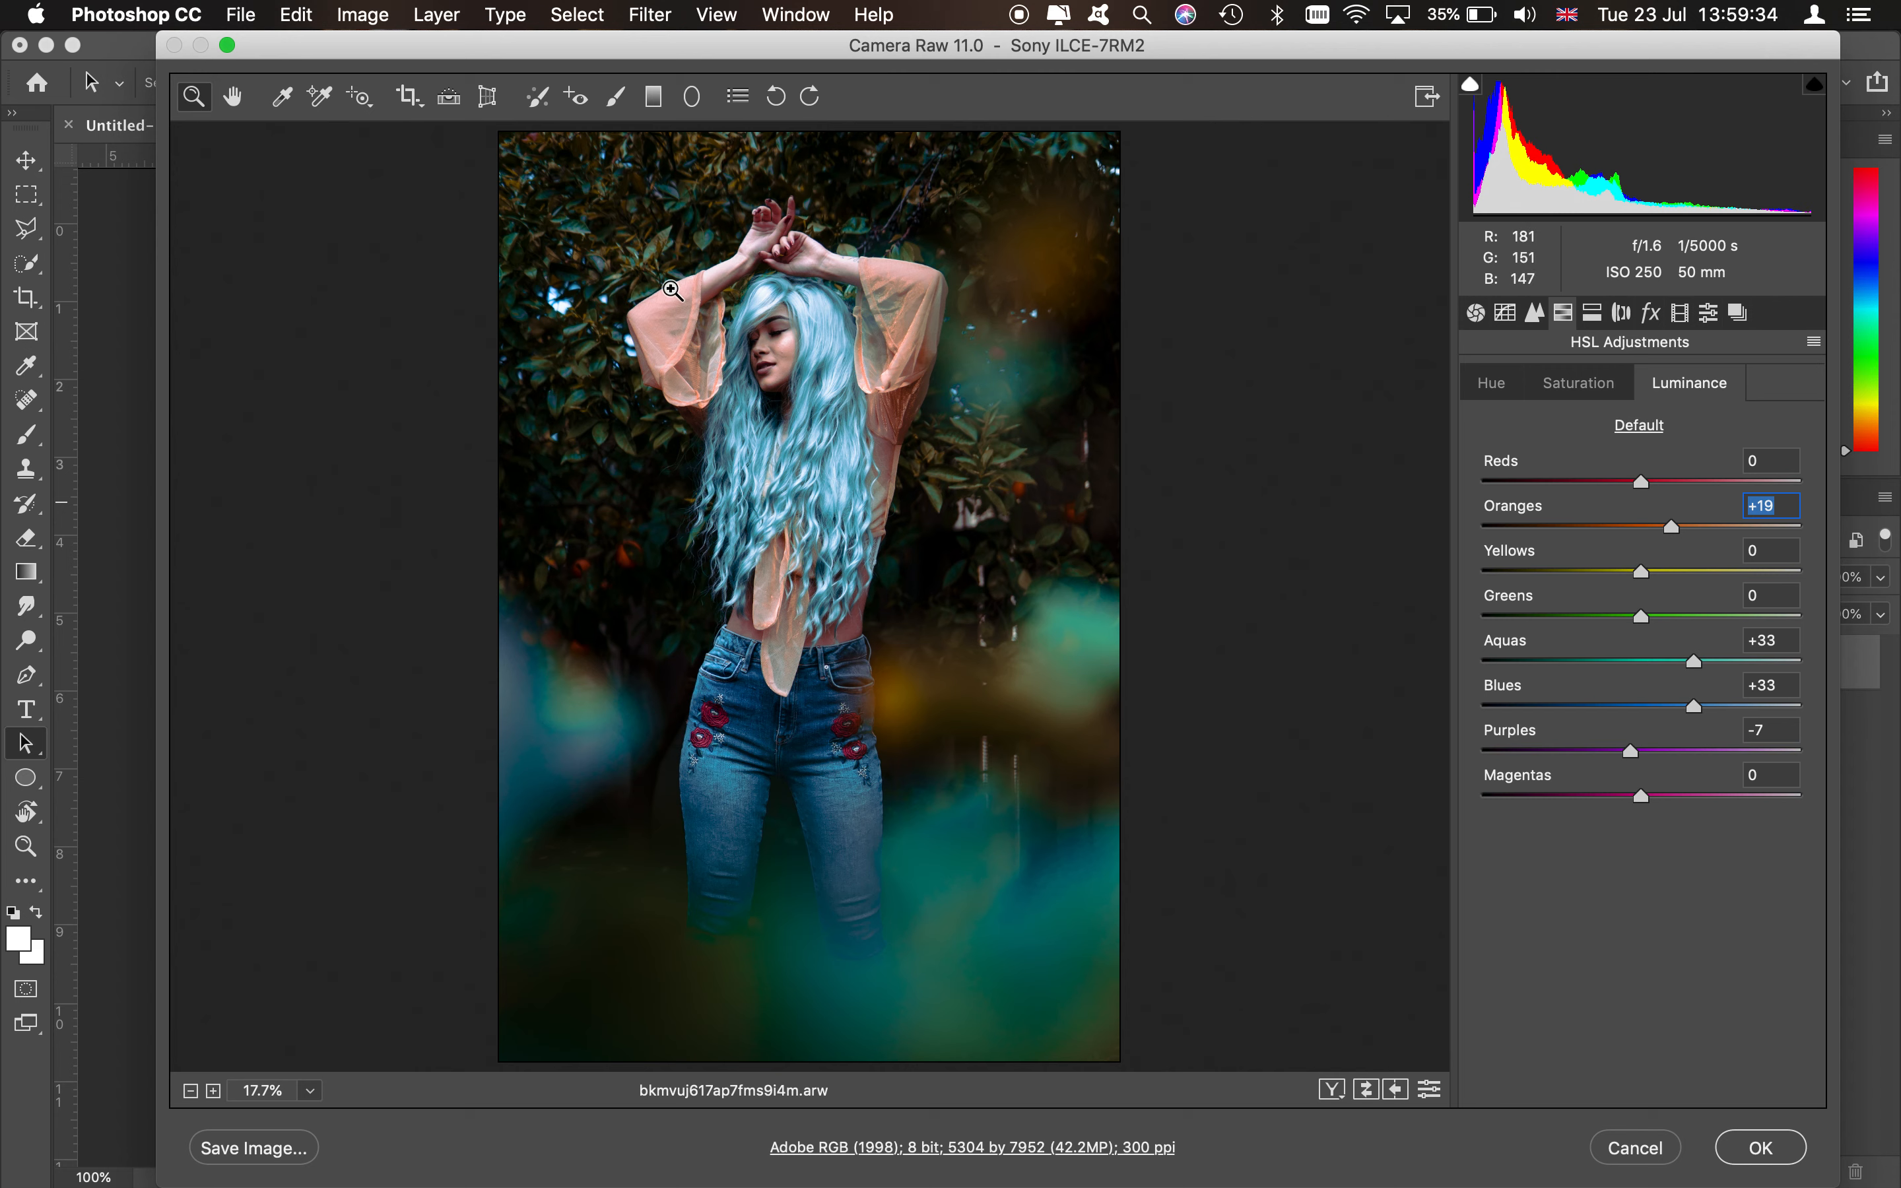
drag(1671, 621, 1669, 564)
double_click(1645, 618)
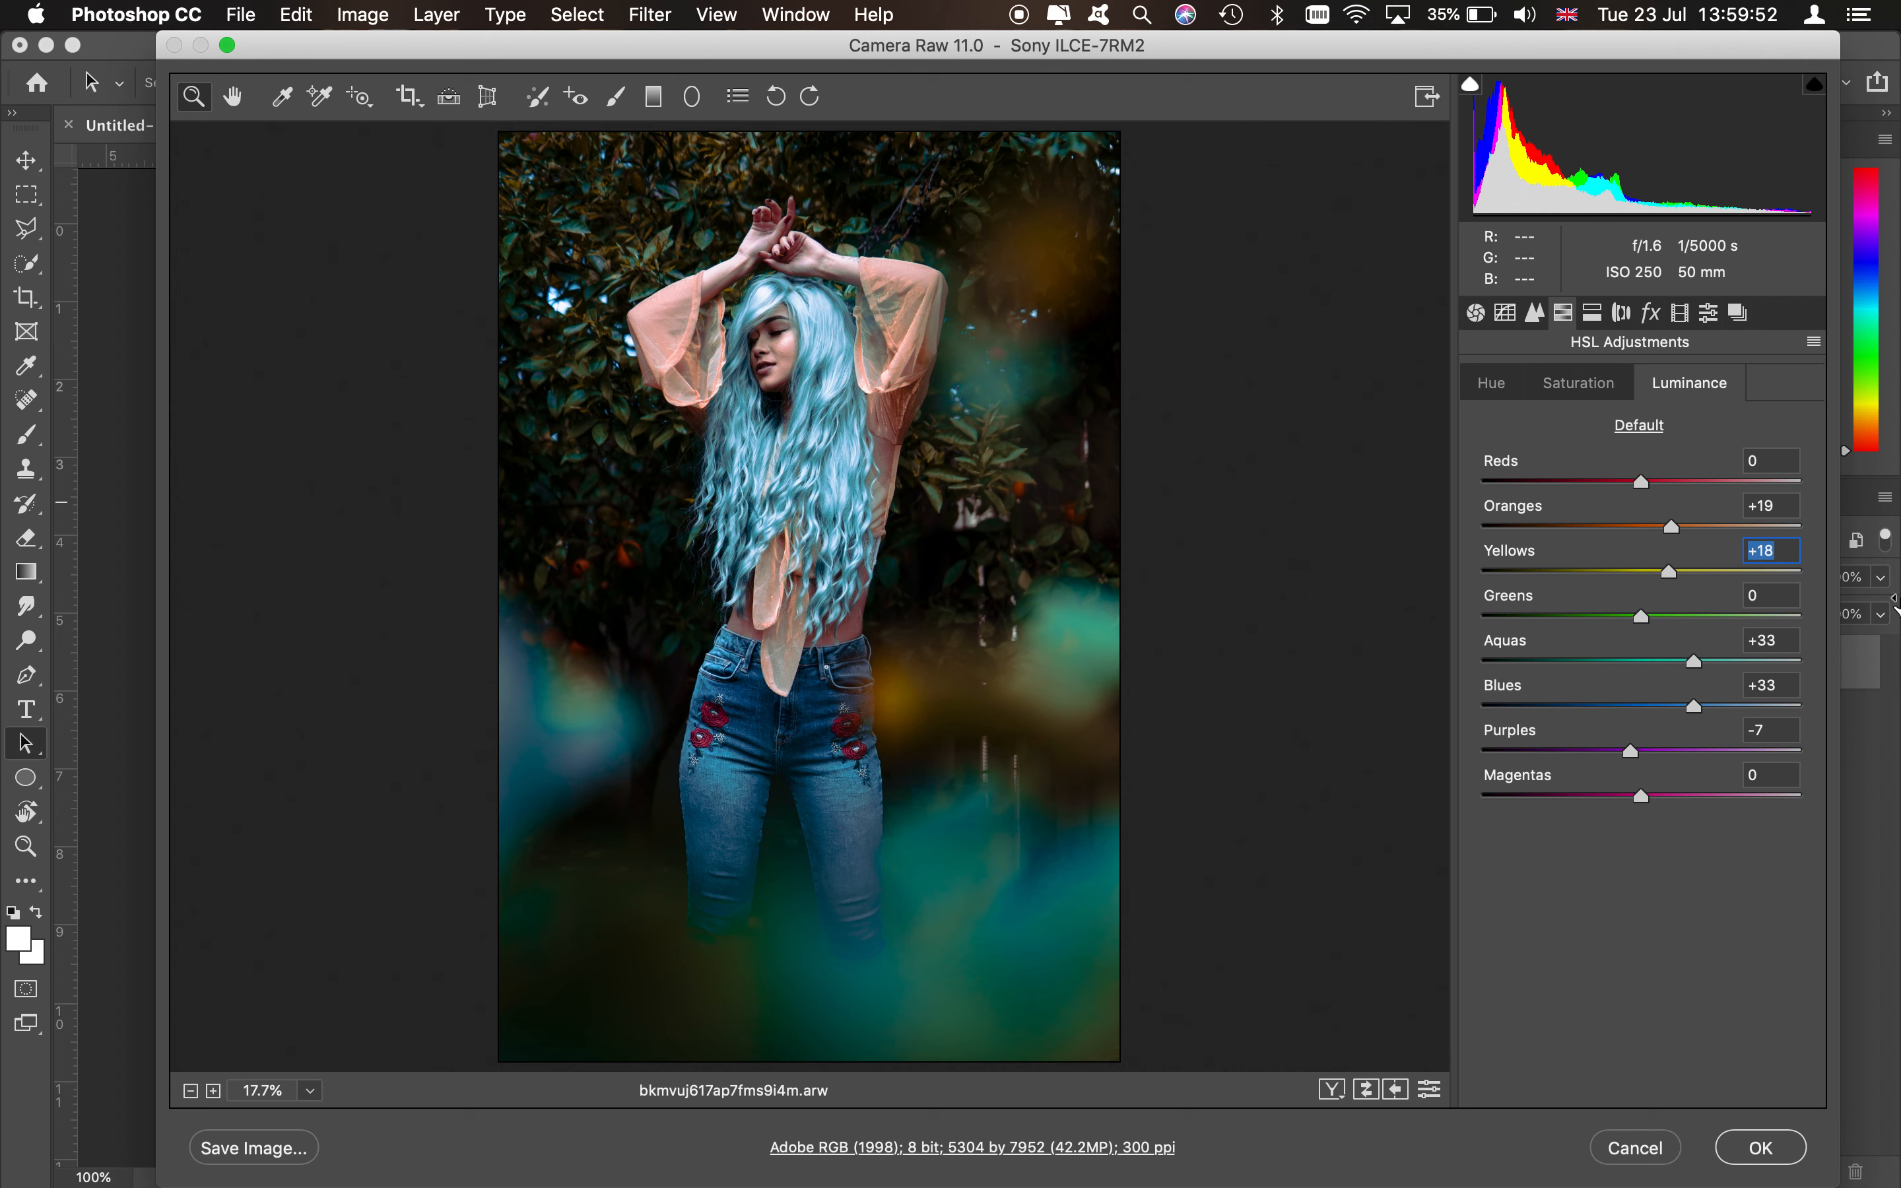
drag(1671, 573, 1752, 574)
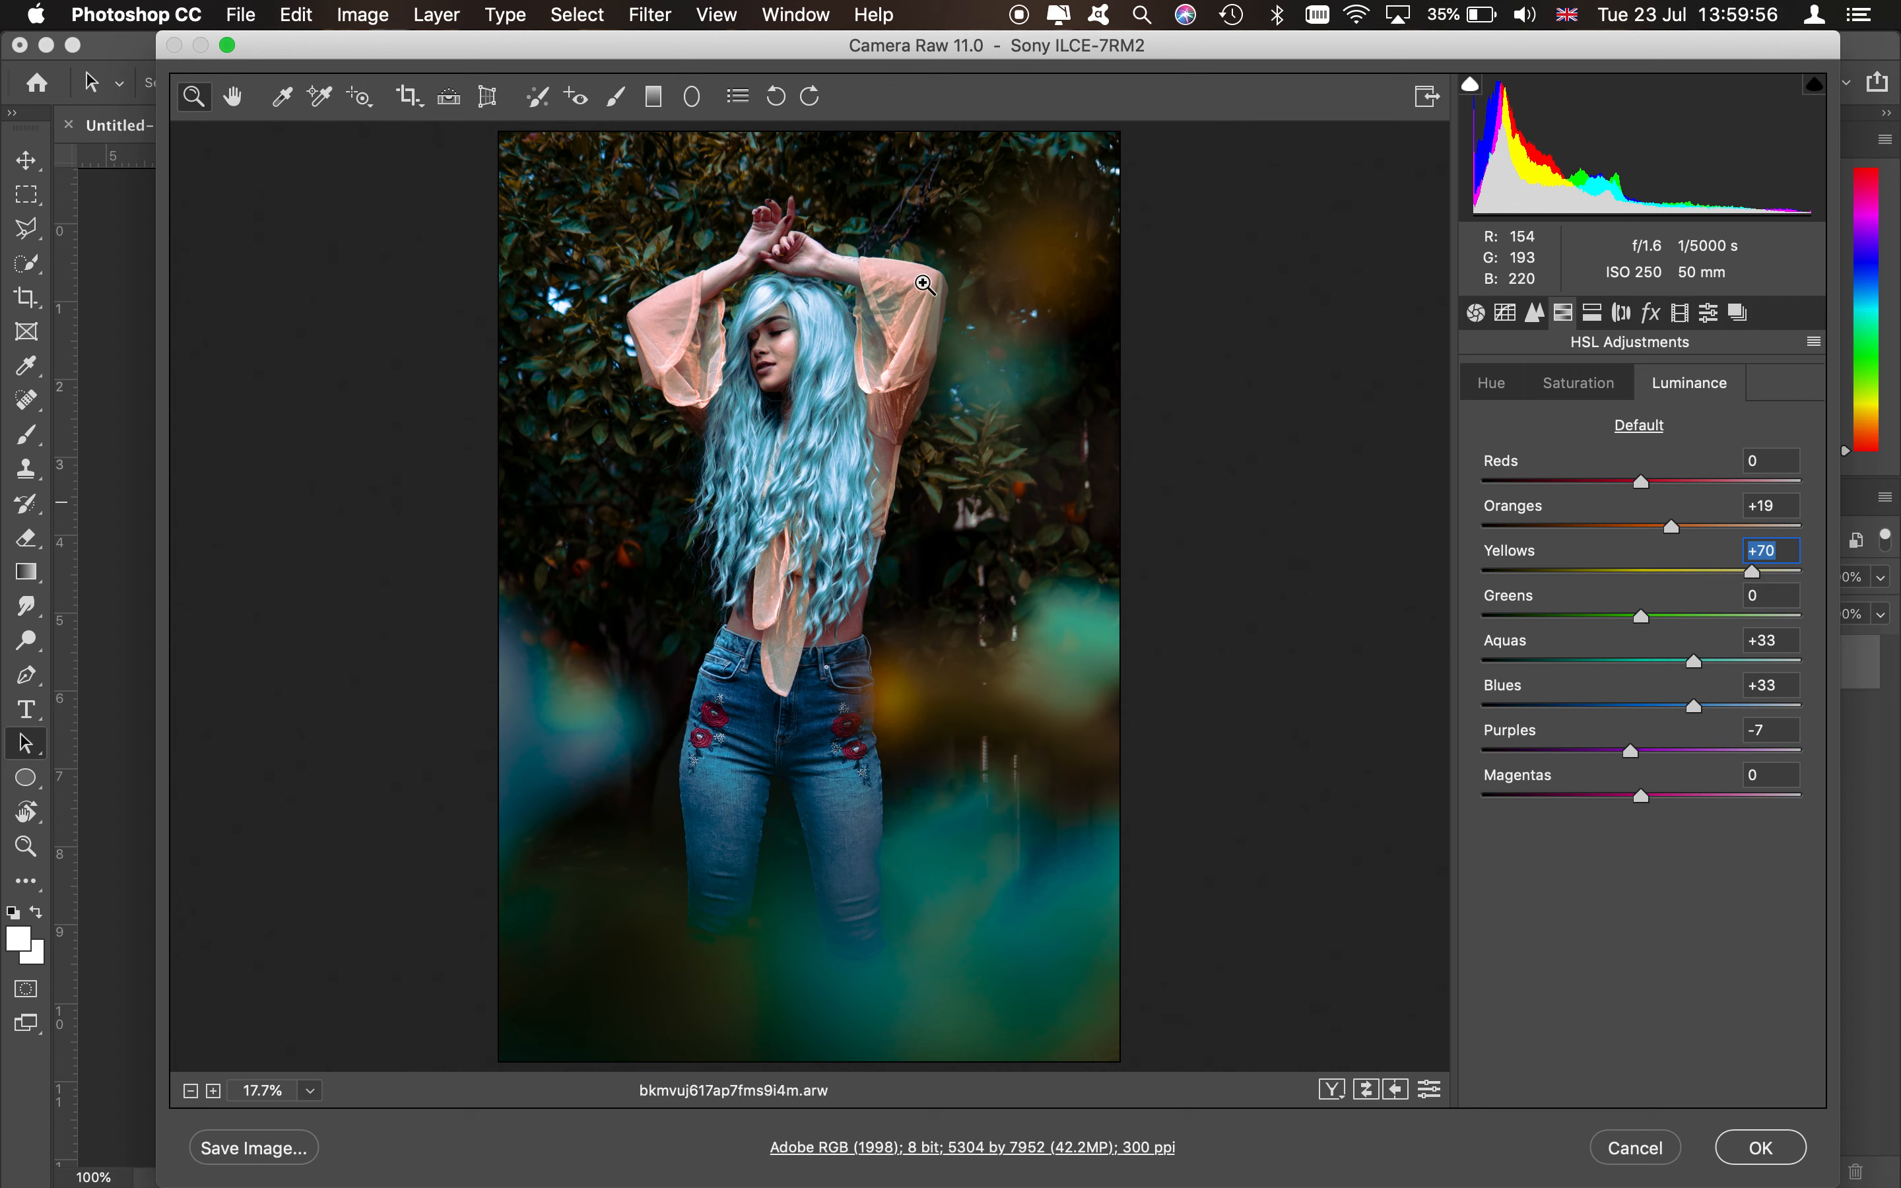
click(1594, 570)
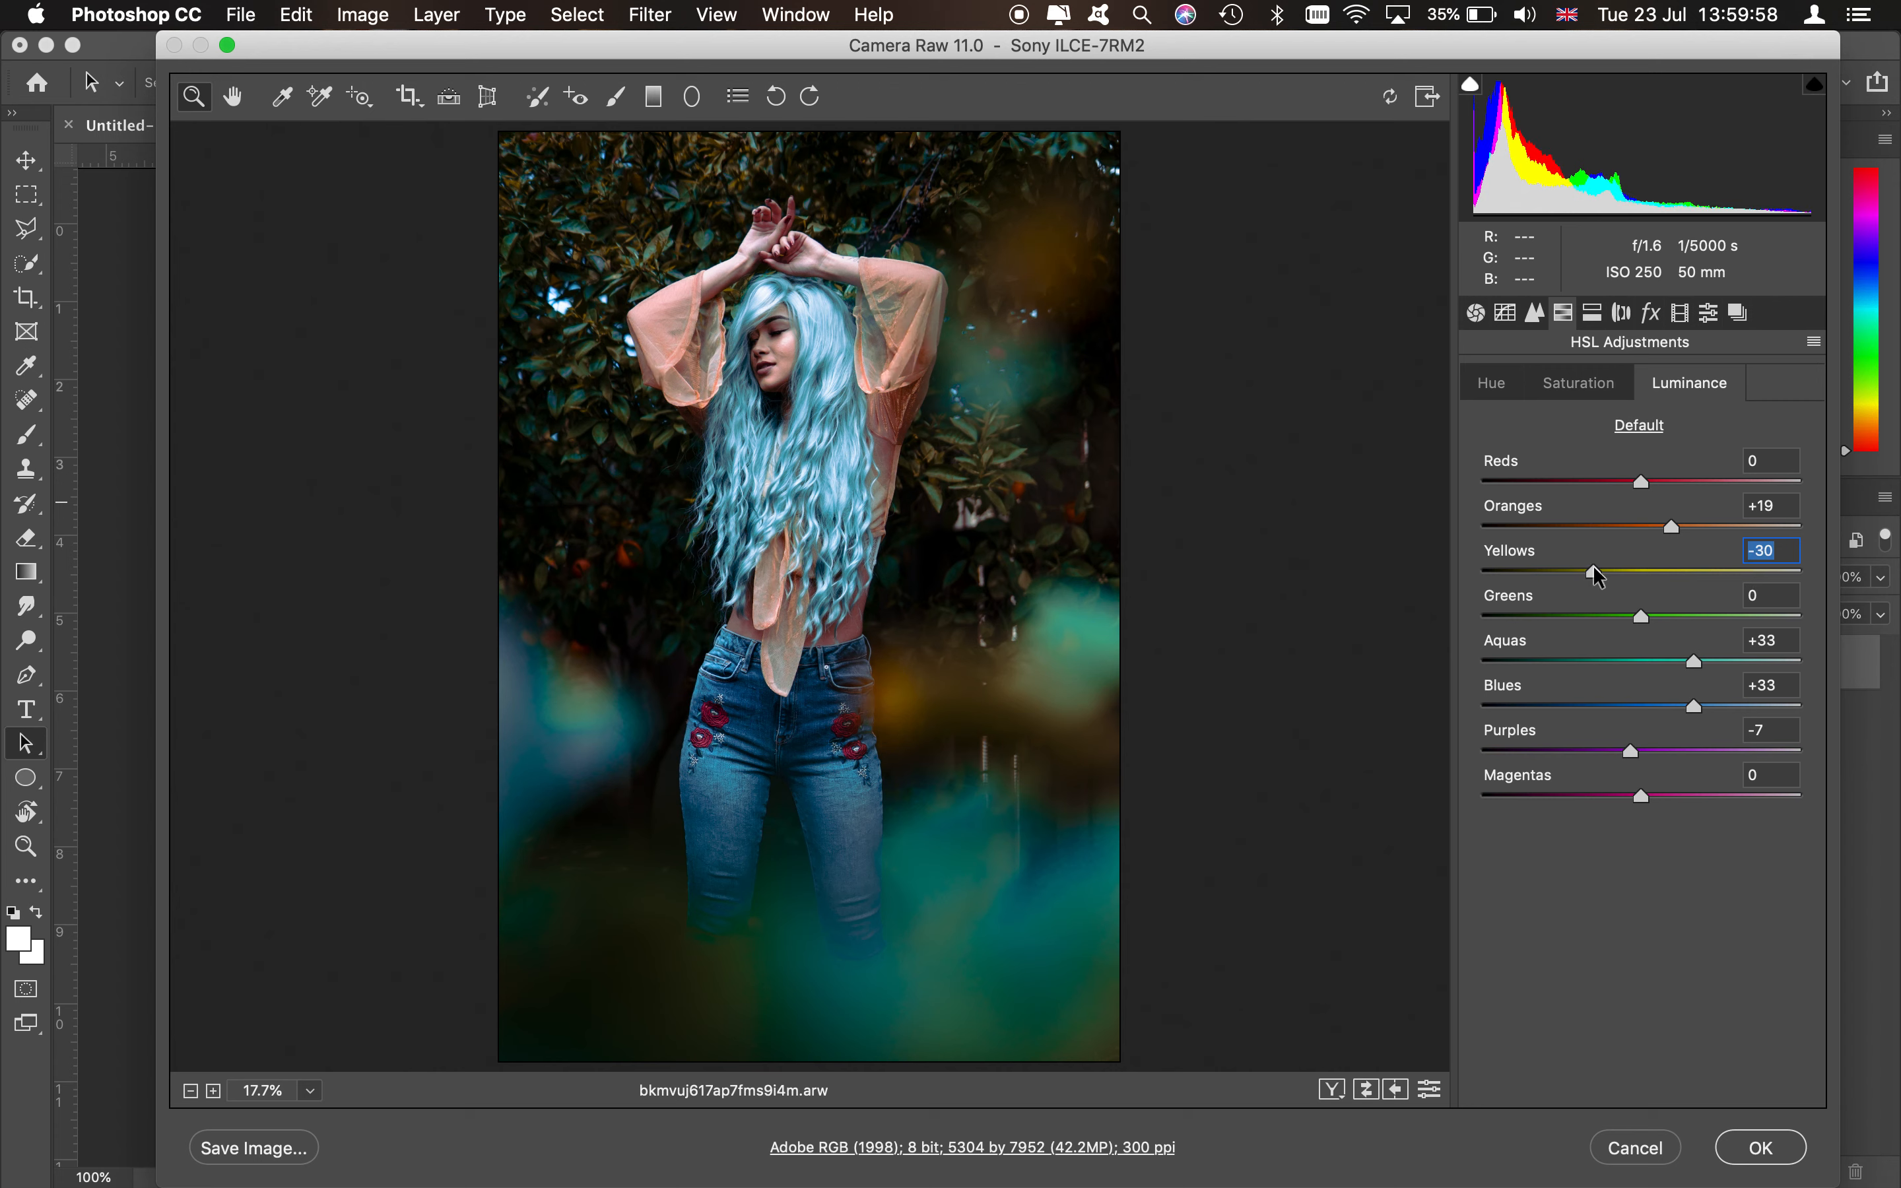
drag(1592, 566, 1684, 567)
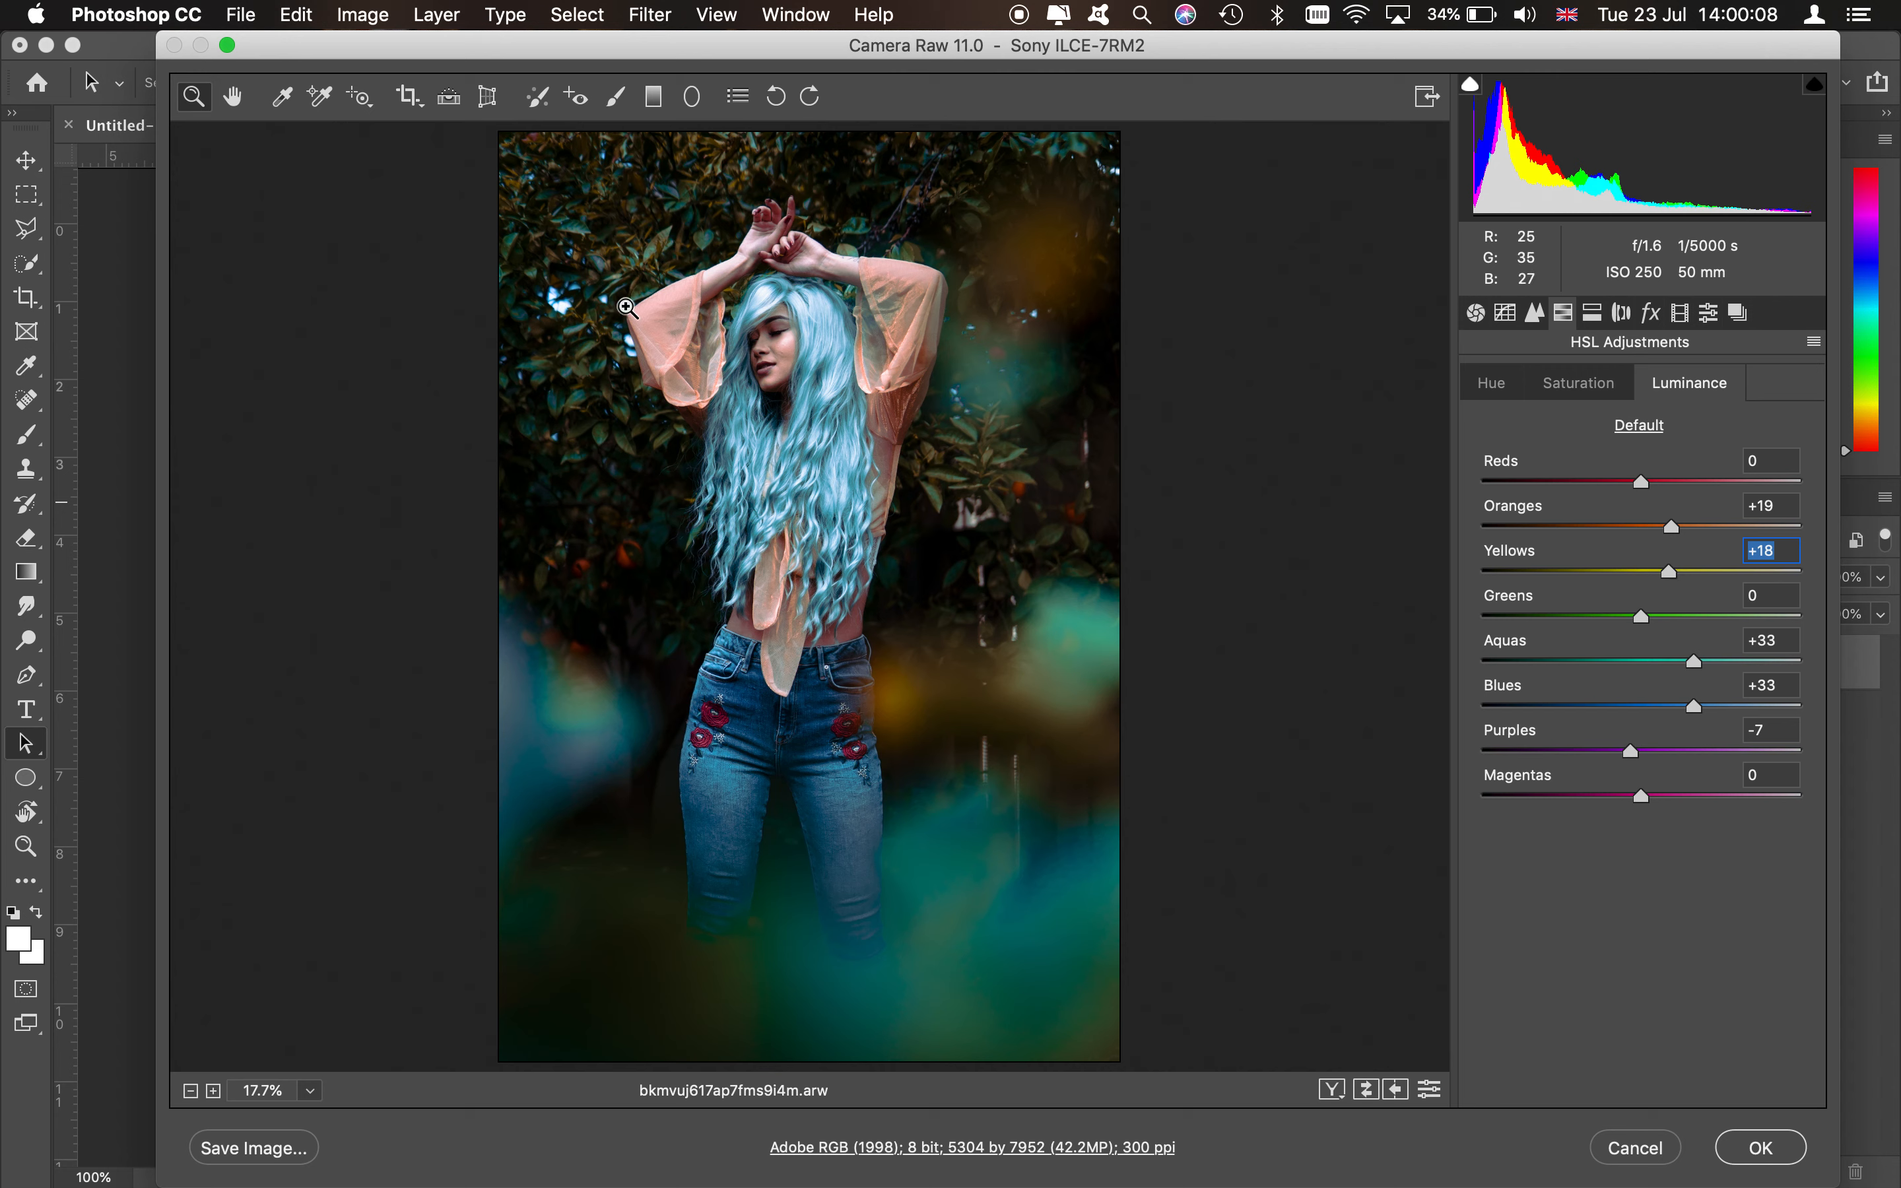
- Open Split Toning and set the highlights hue to 200 and saturation to 11
click(1512, 317)
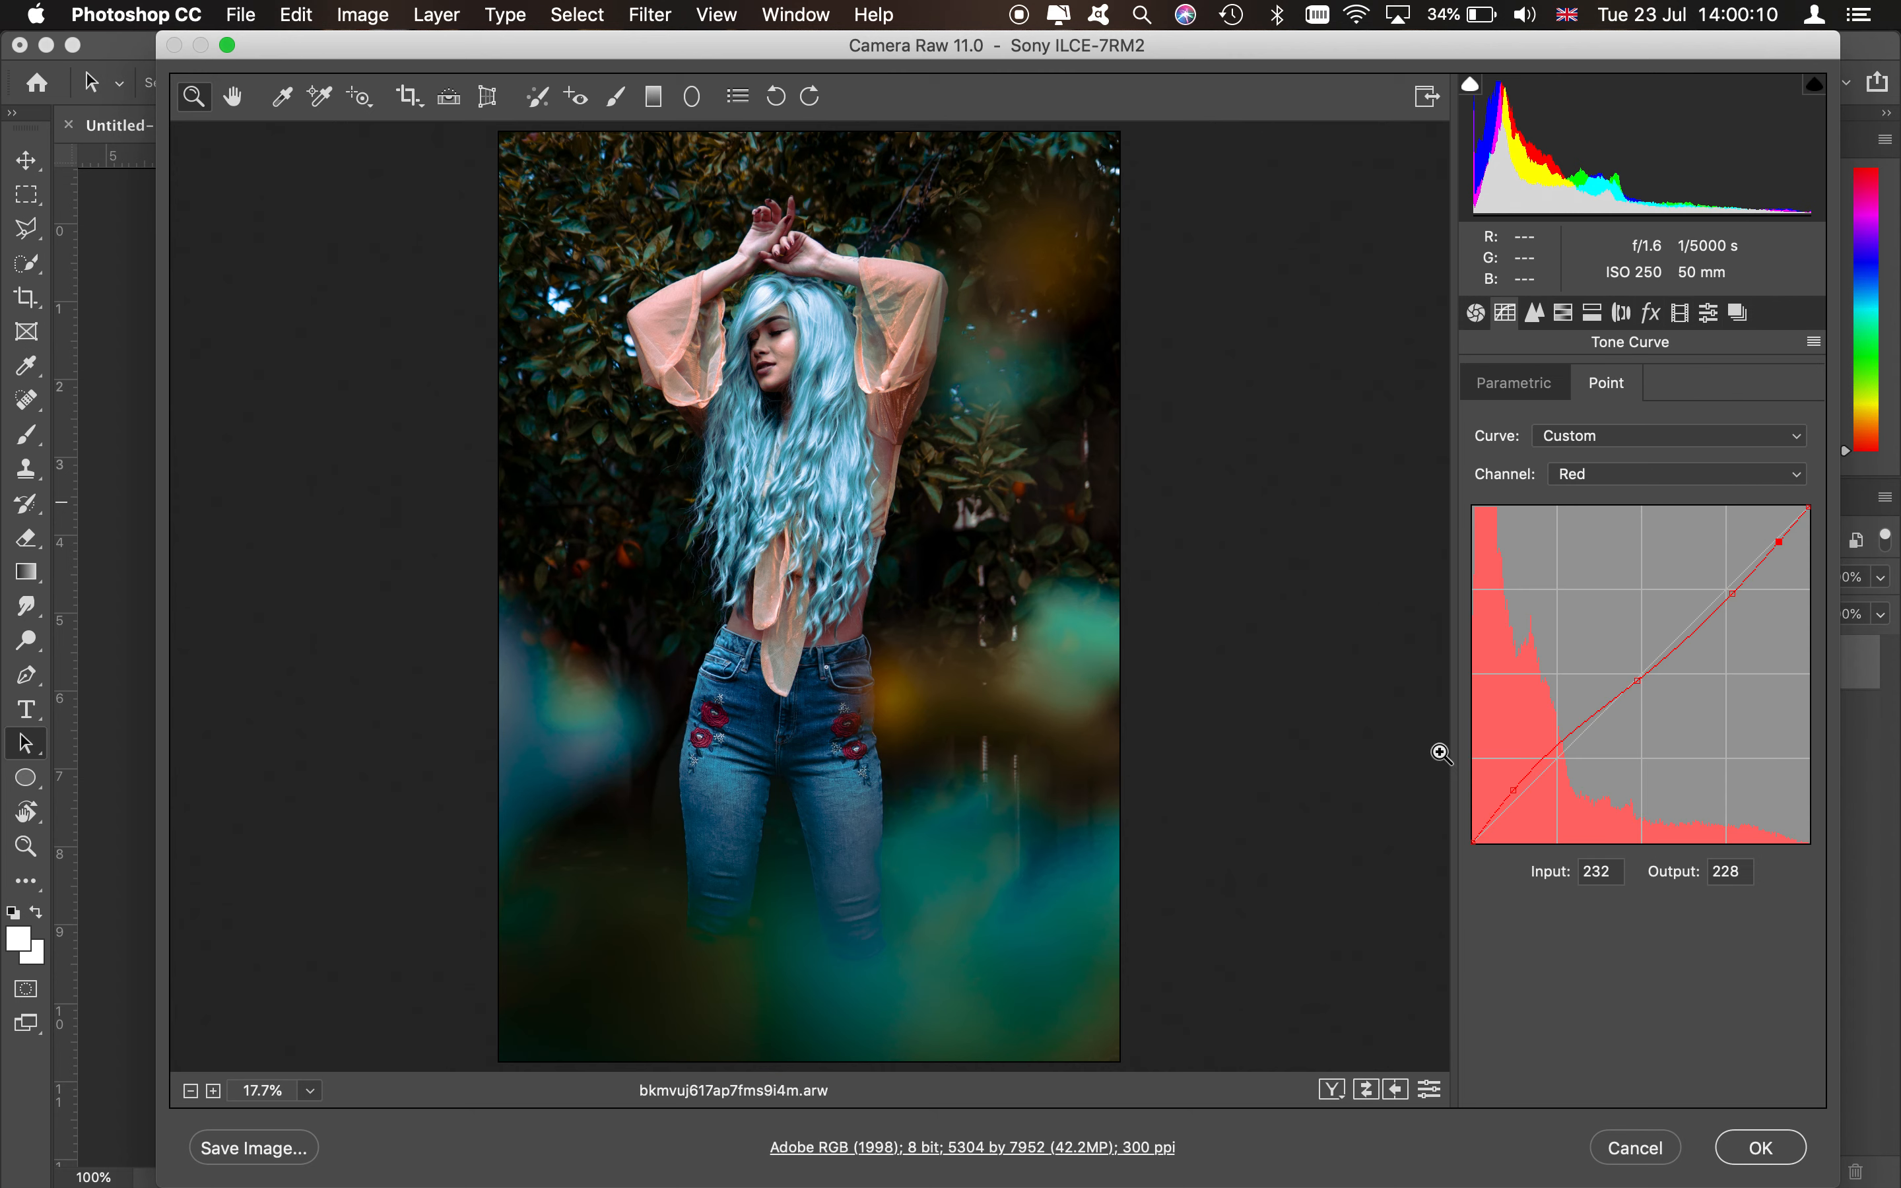
click(1565, 314)
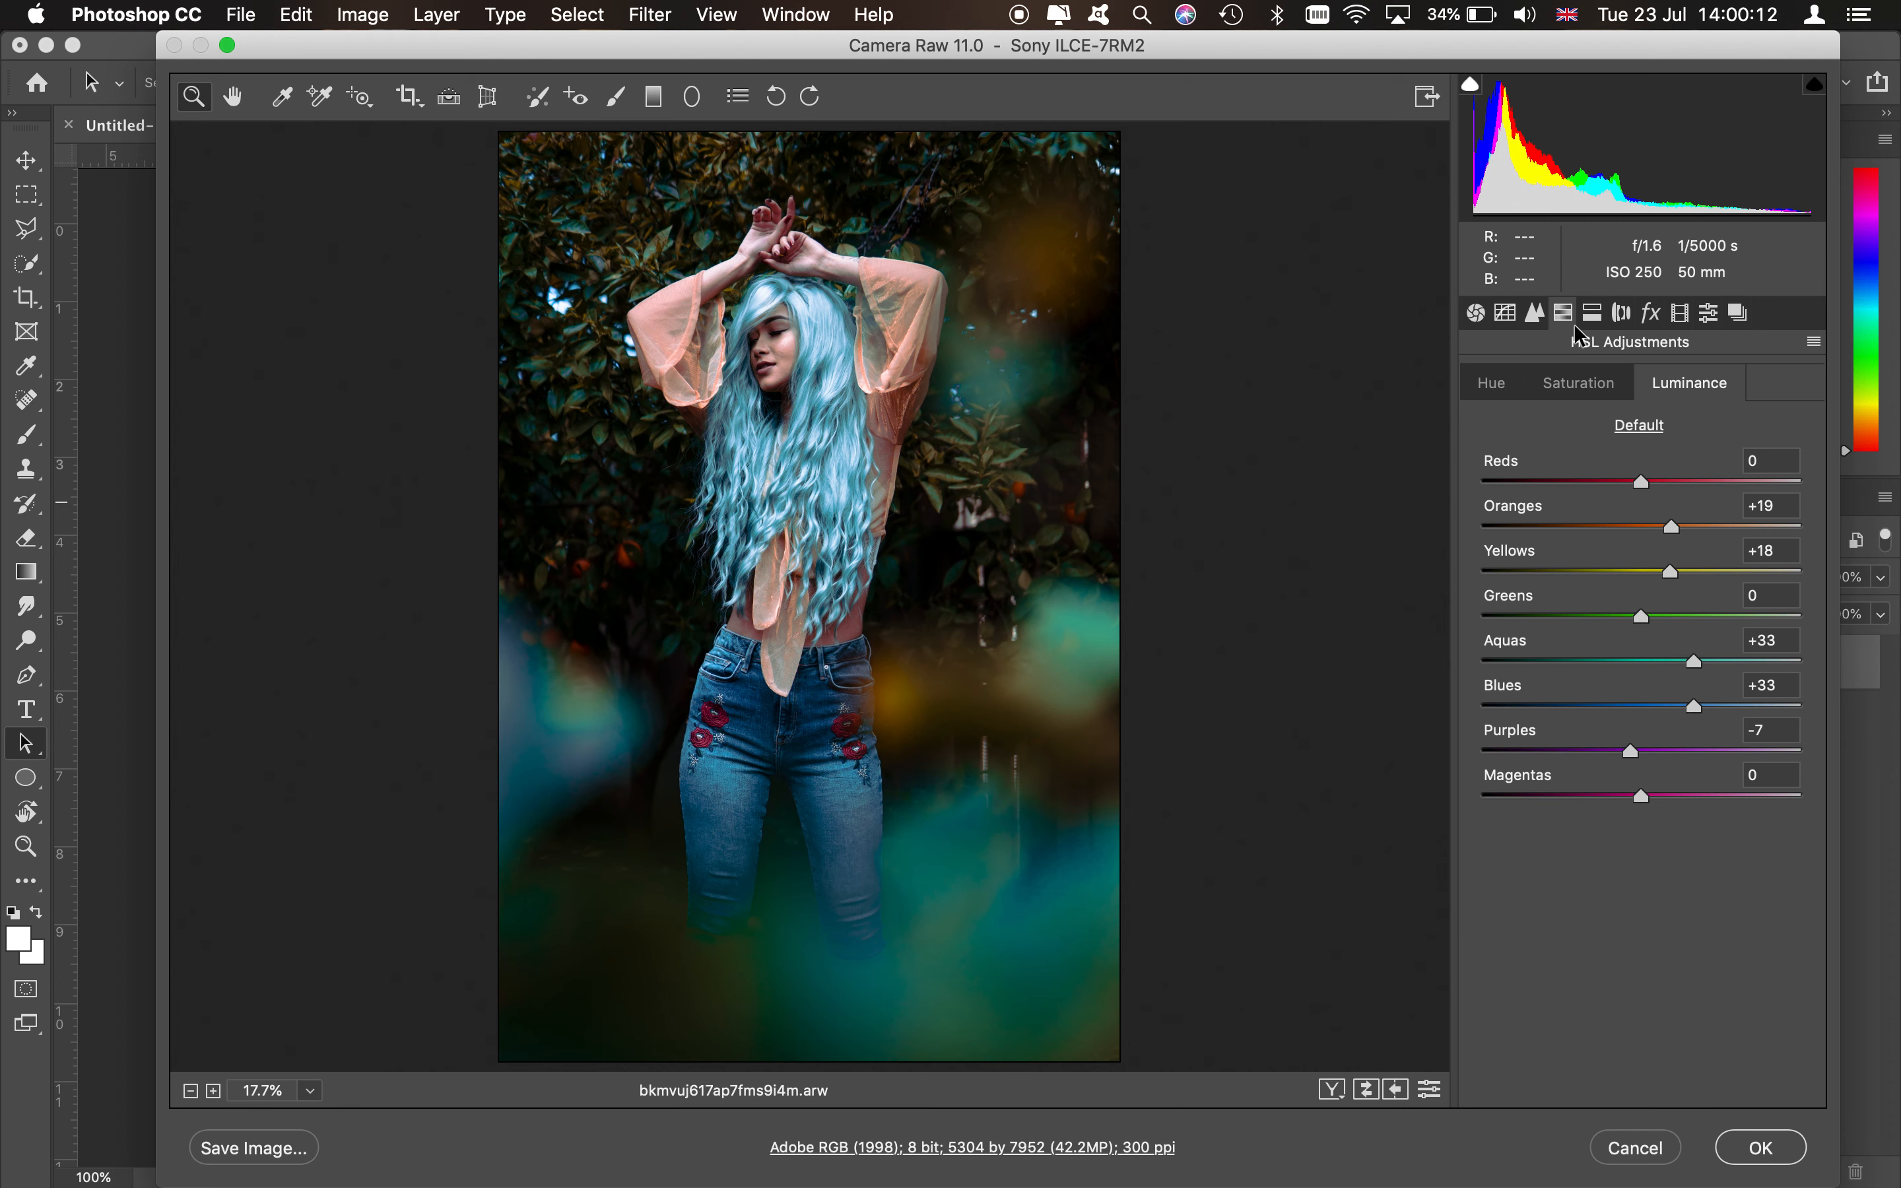
click(1592, 314)
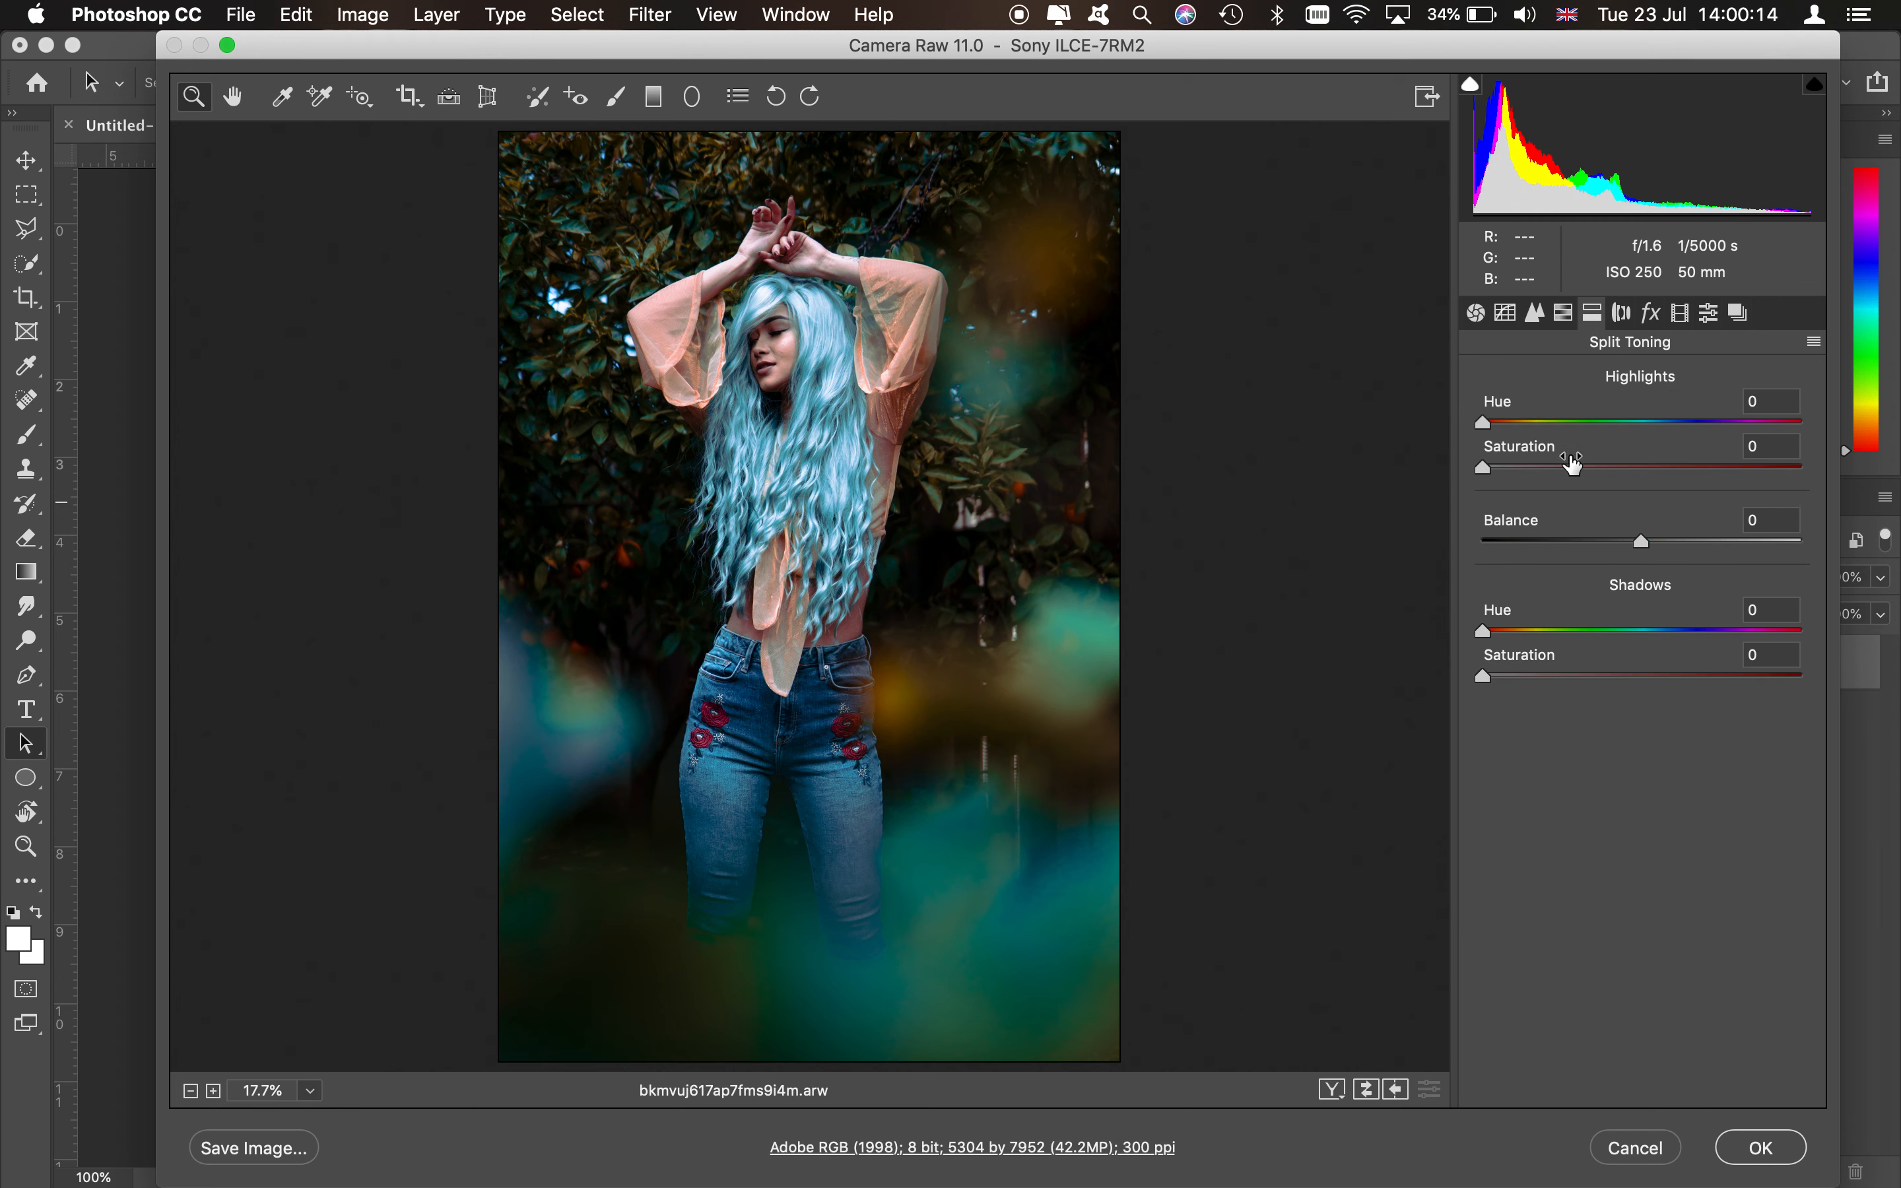
click(1516, 465)
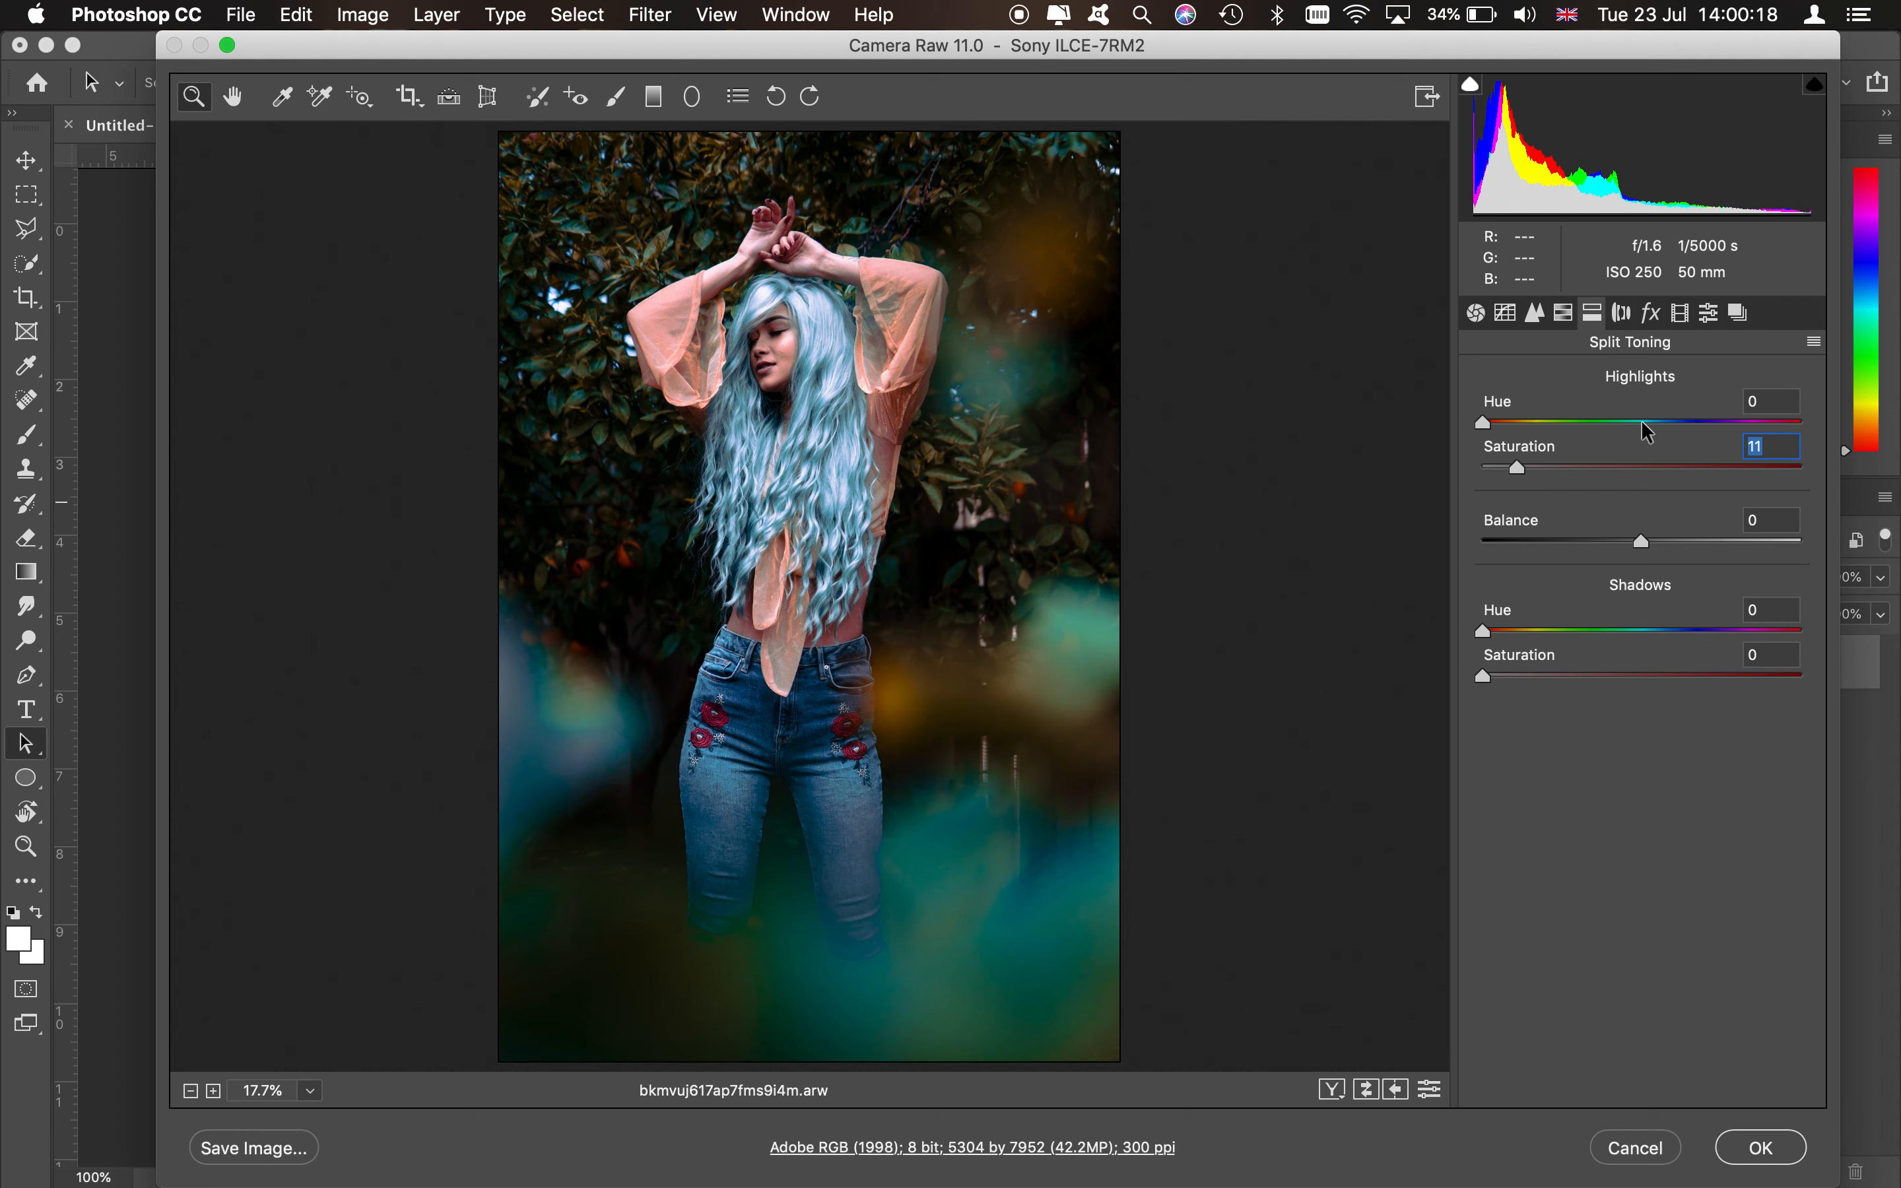
key(alt)
drag(1480, 420, 1712, 417)
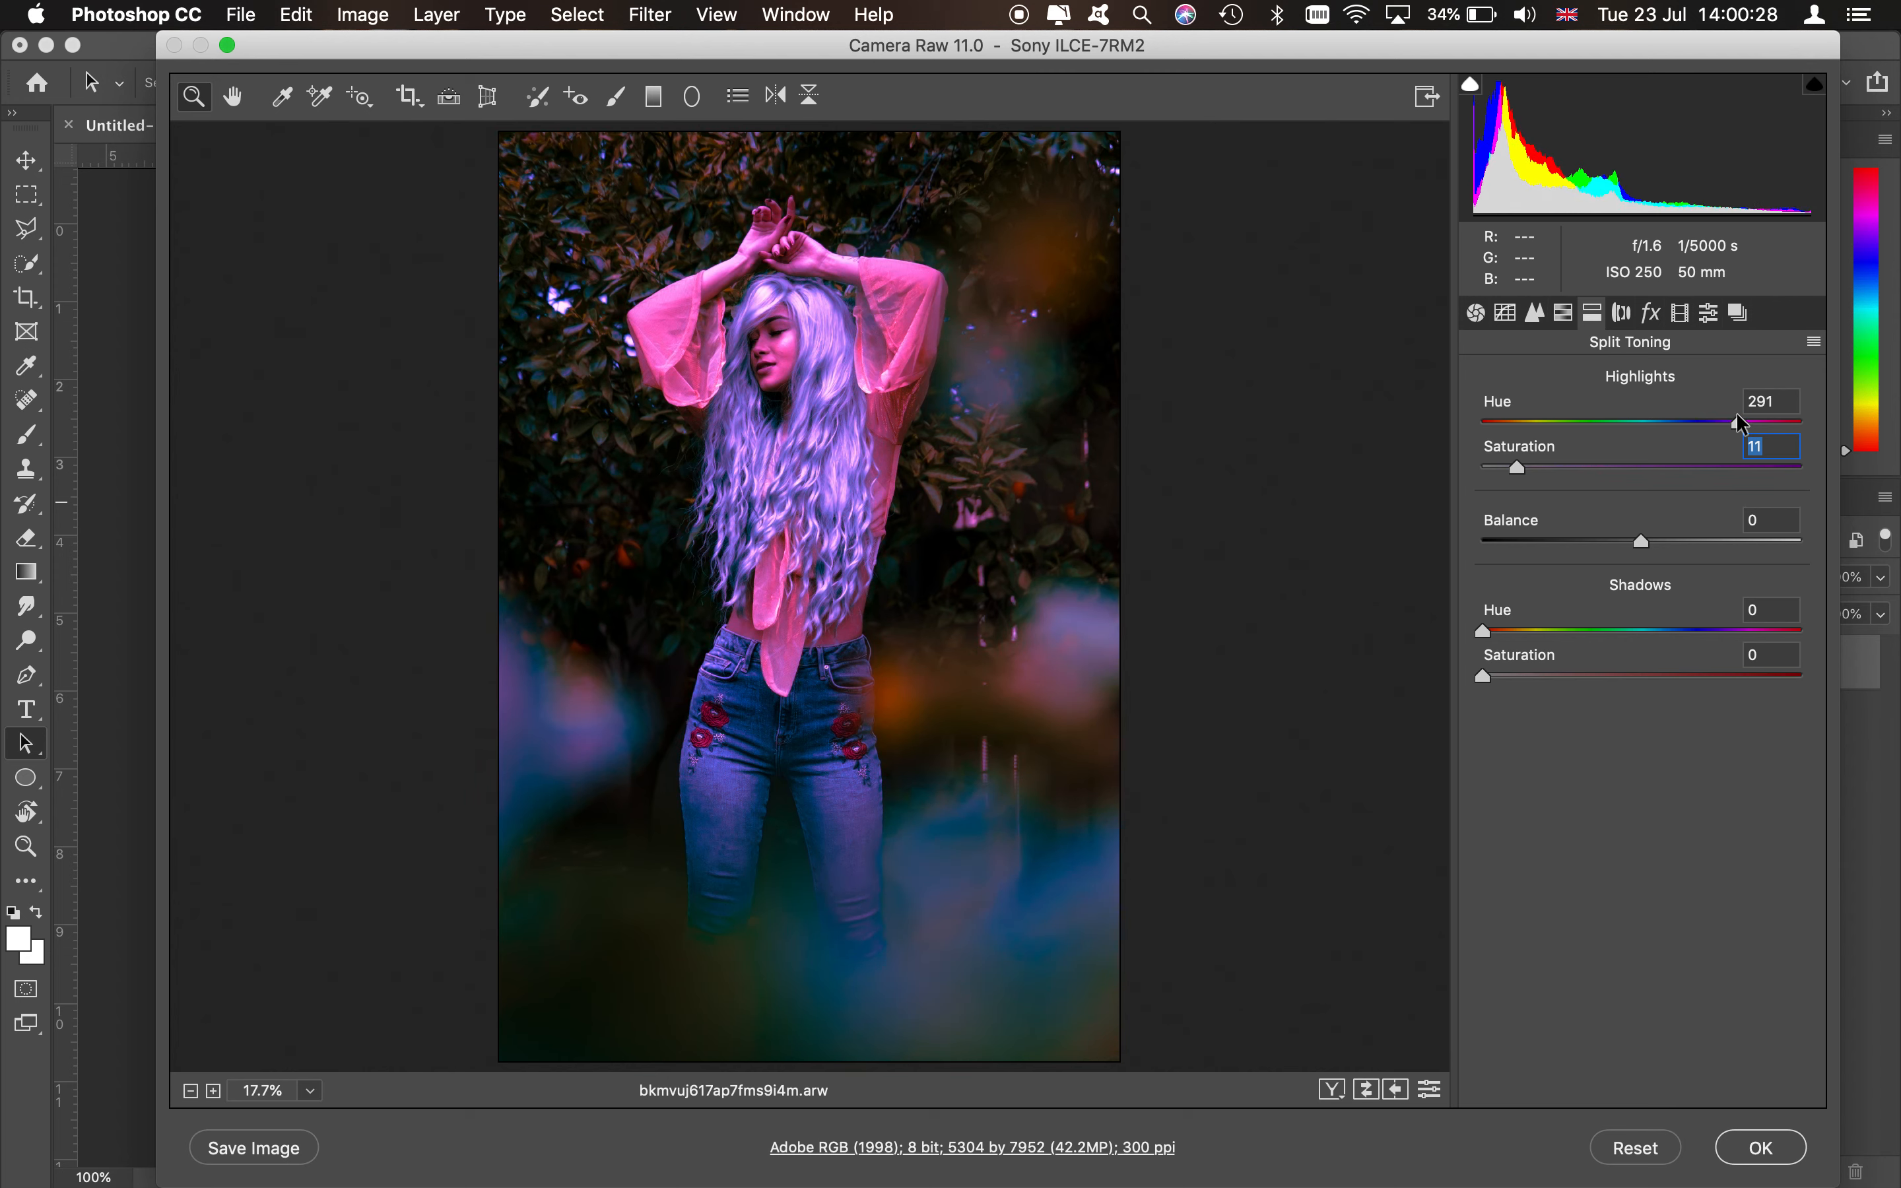
drag(1785, 421, 1660, 409)
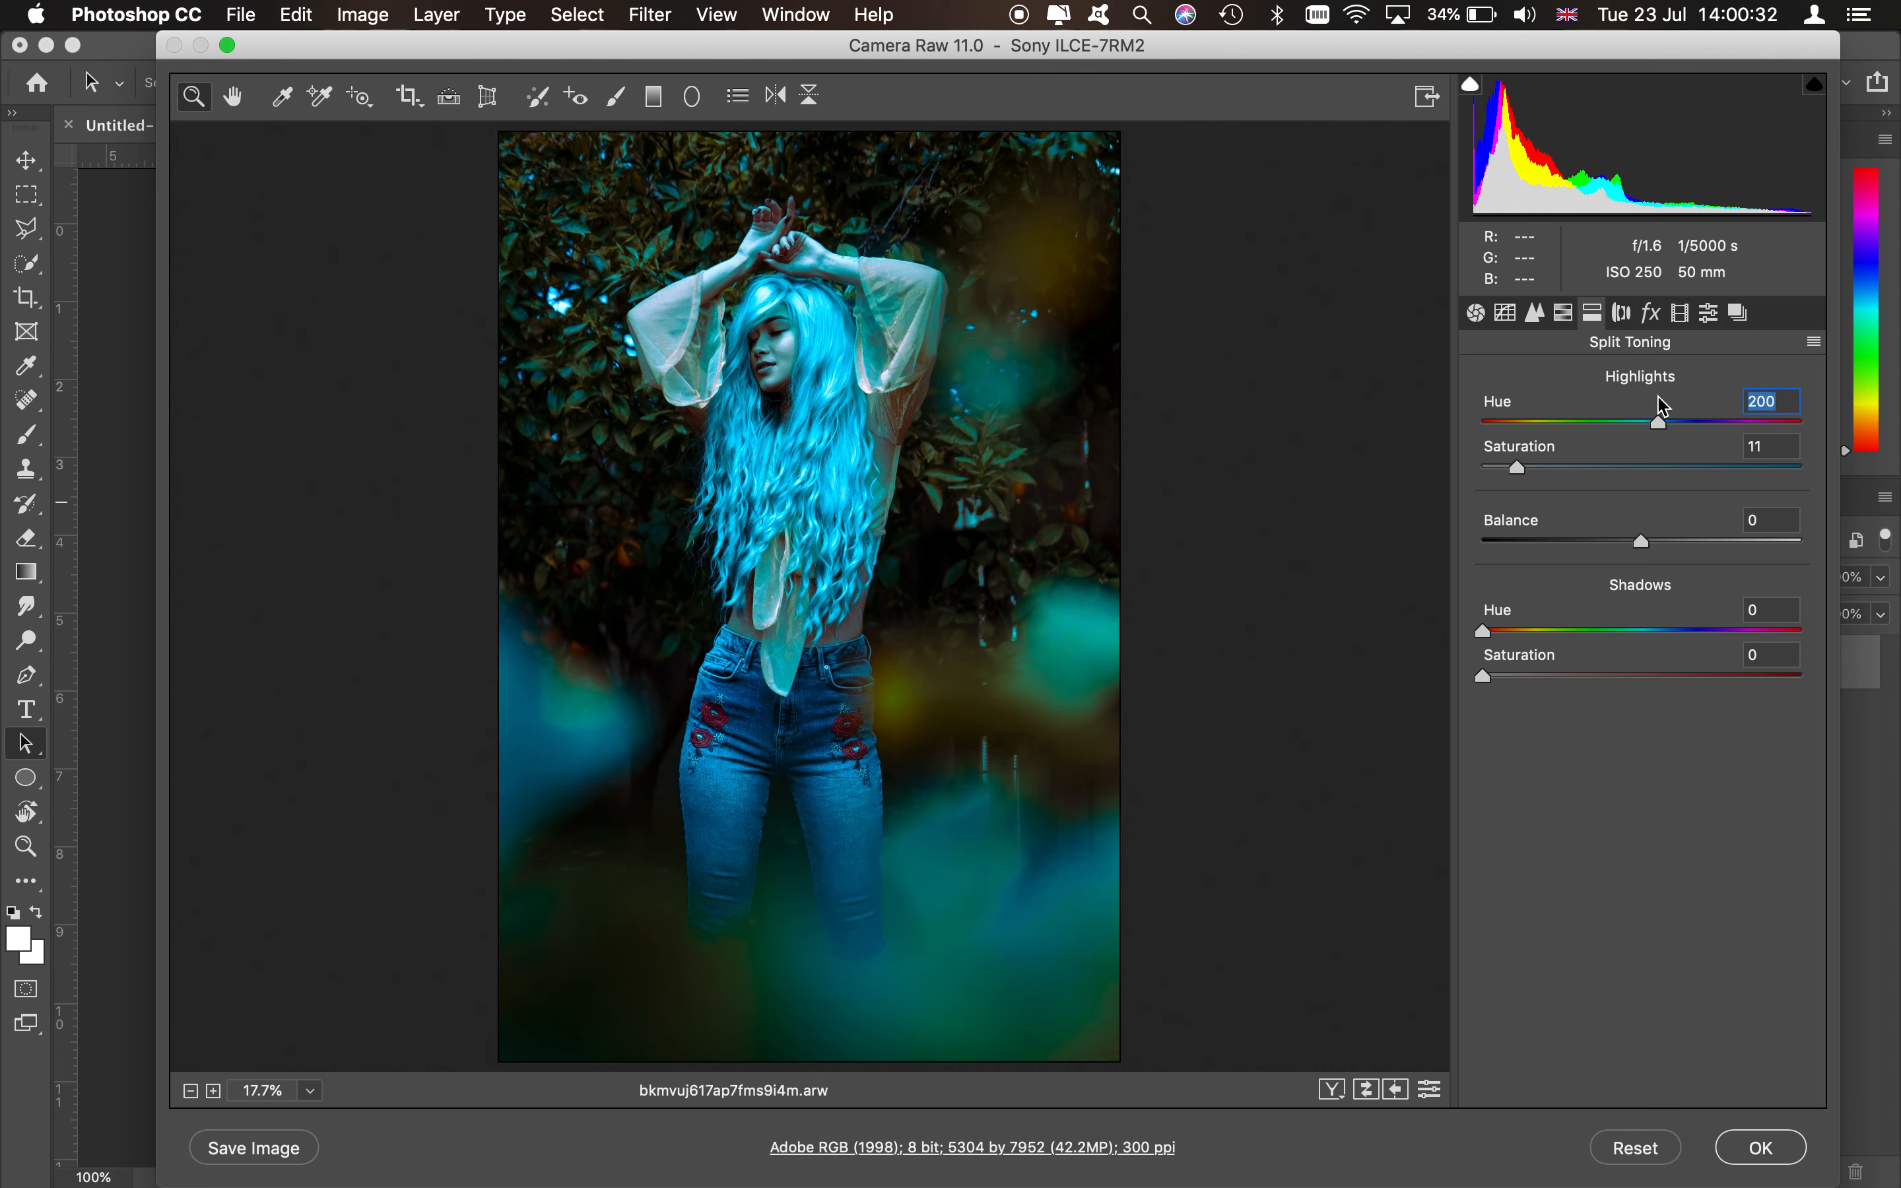
- Set the split-toning shadows hue to 360 and saturation to 6
click(1504, 676)
drag(1484, 629, 1826, 590)
key(shift+Tab)
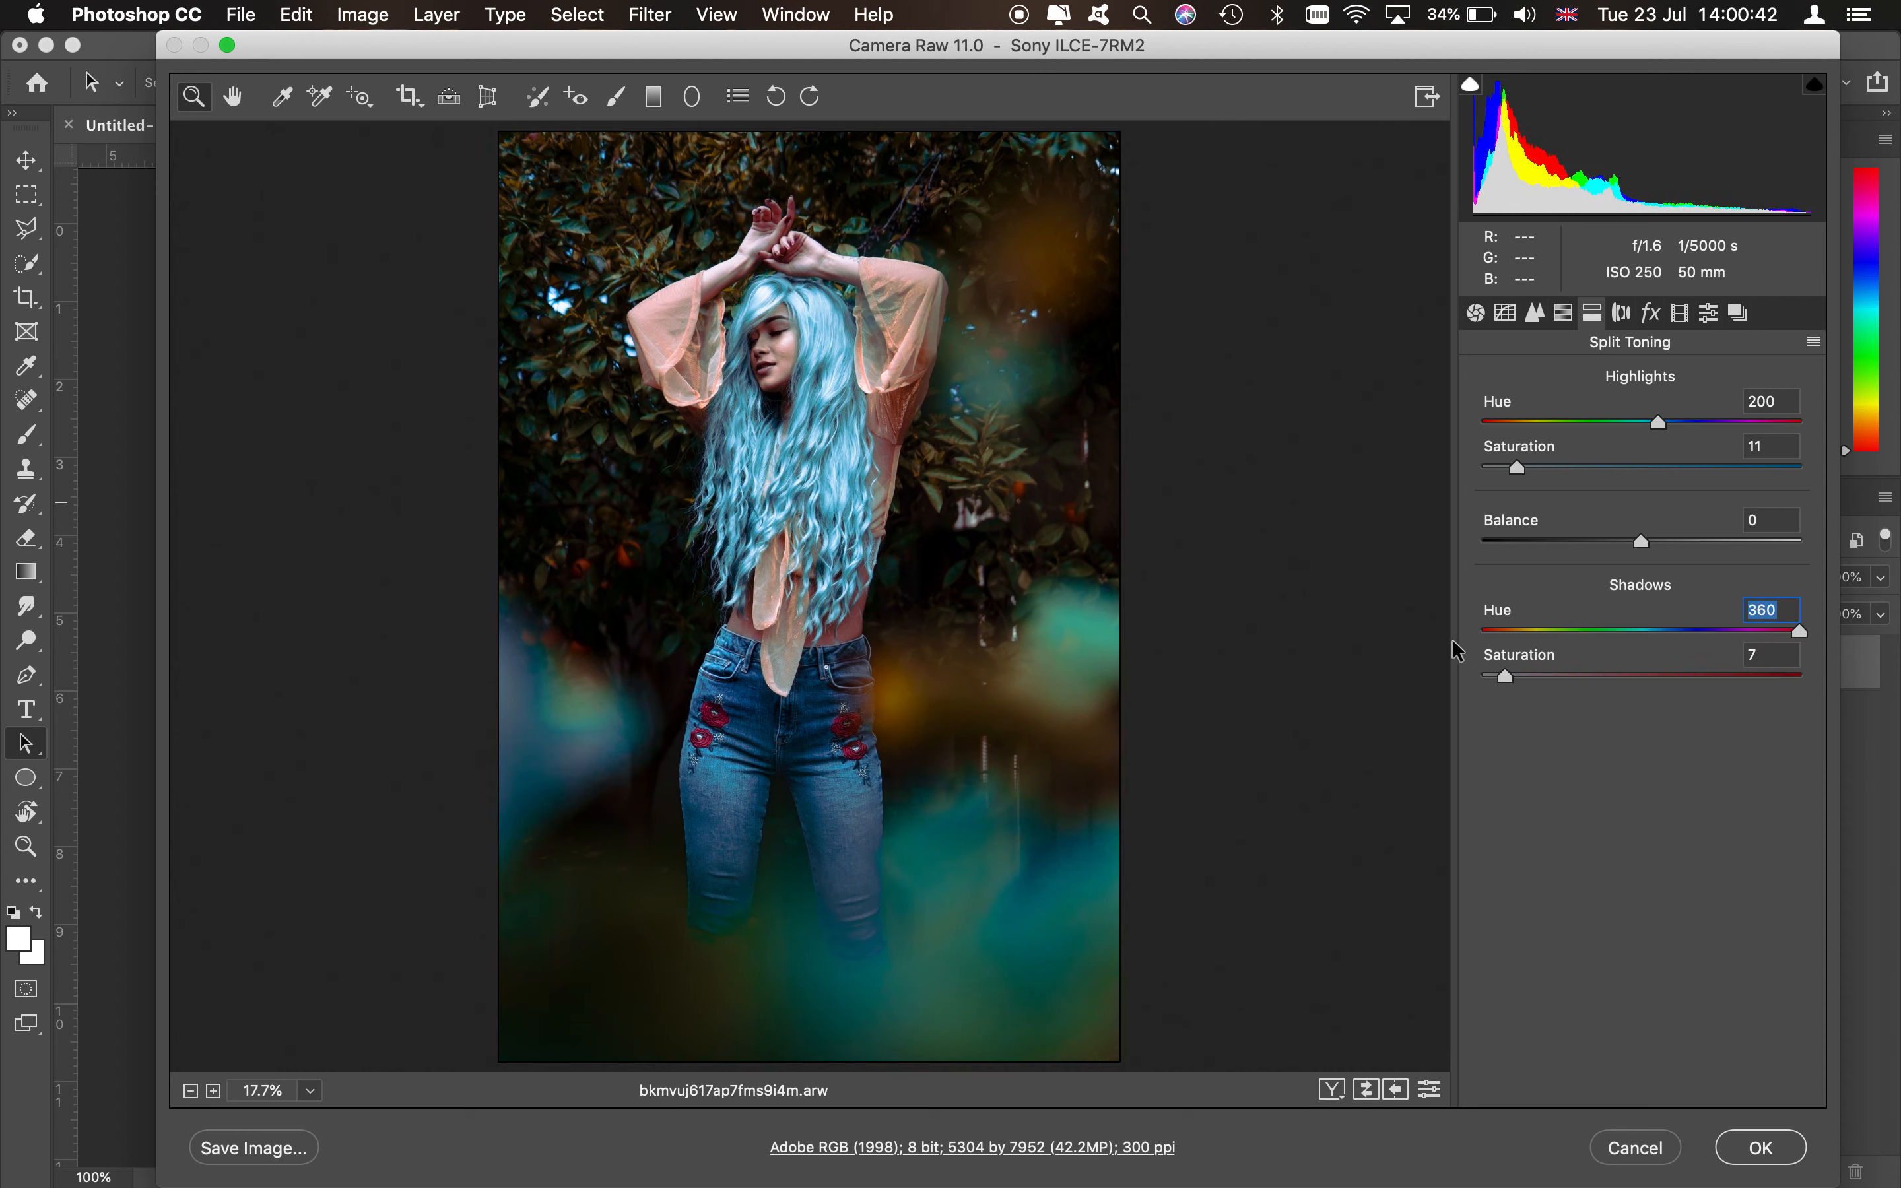
drag(1503, 684, 1499, 684)
- In Calibration, set the Red Primary hue to +67 and the Blue Primary hue to -92
click(1681, 317)
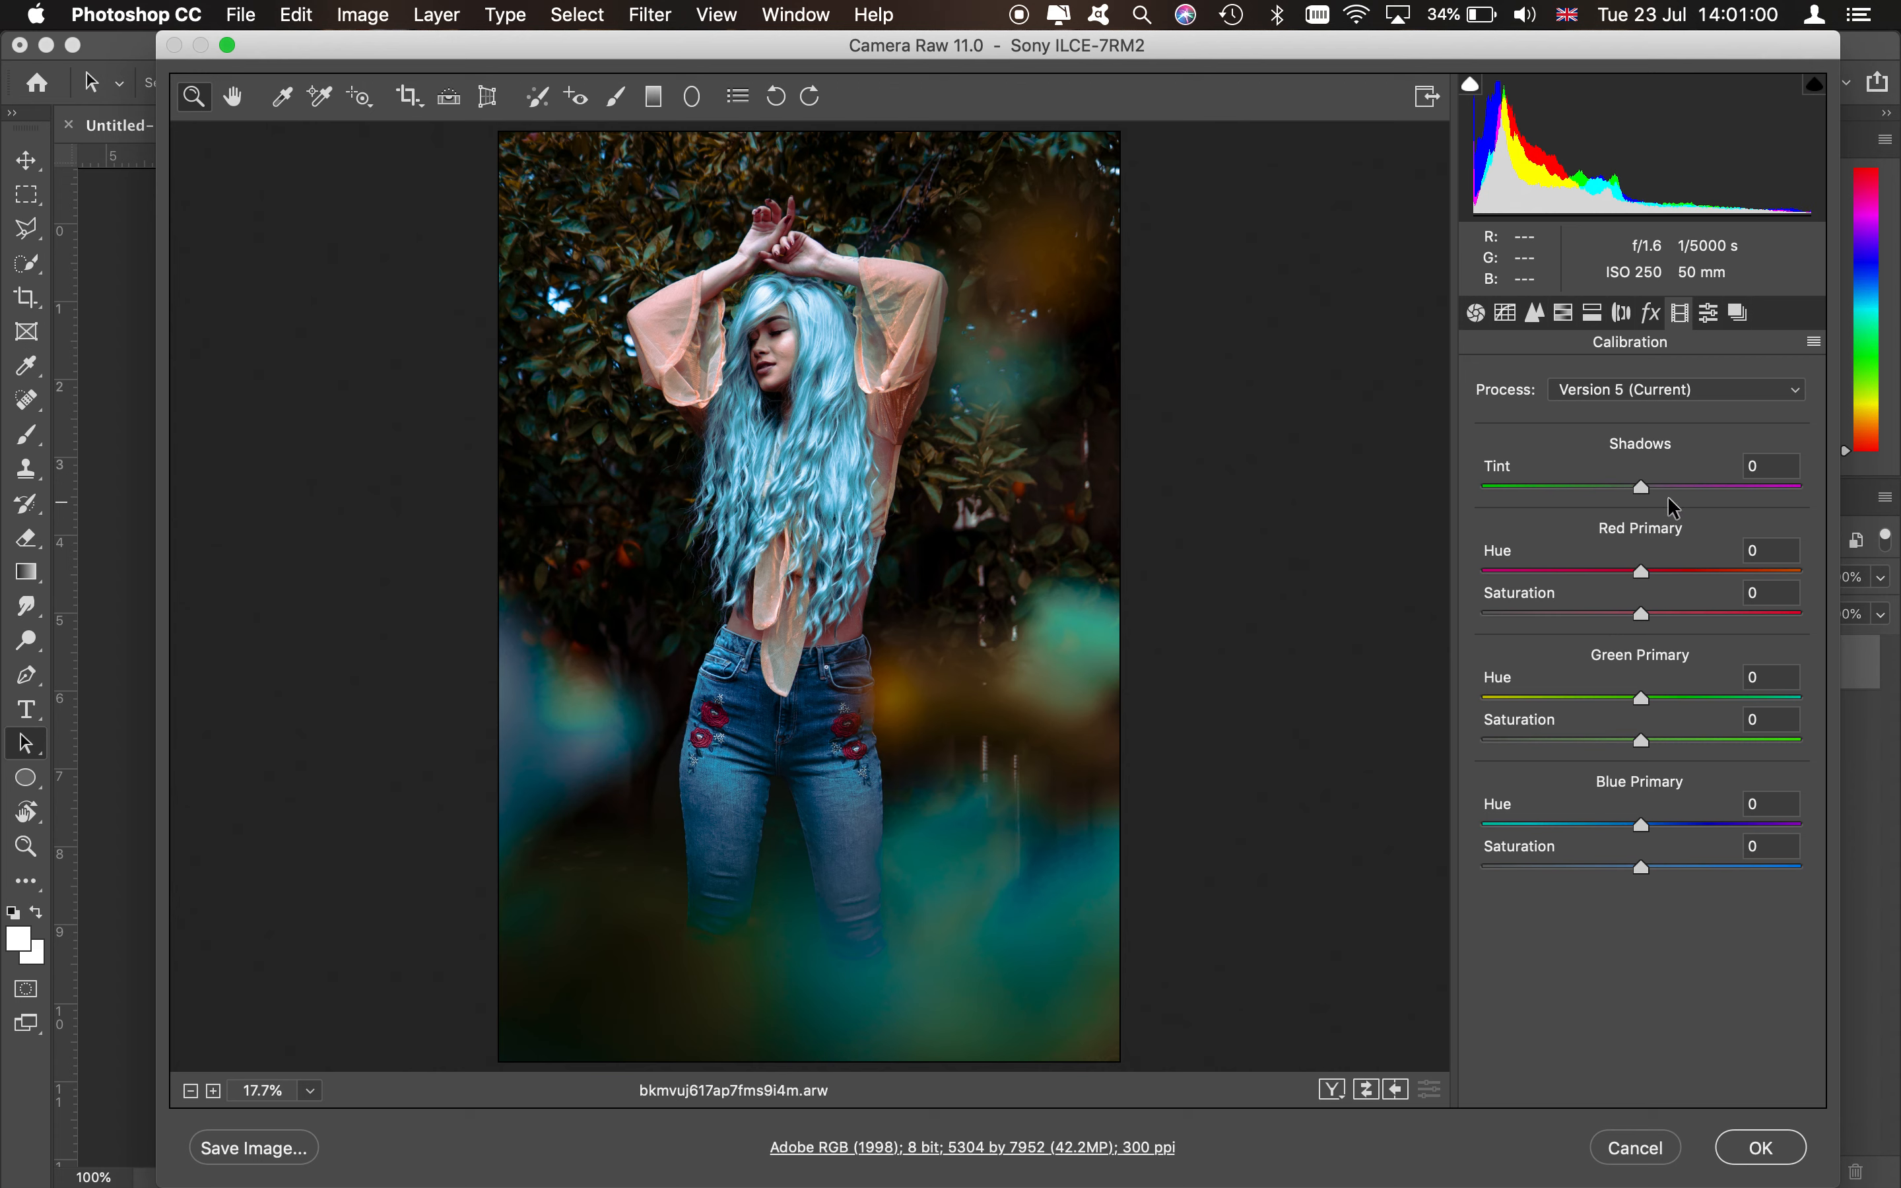
click(1690, 571)
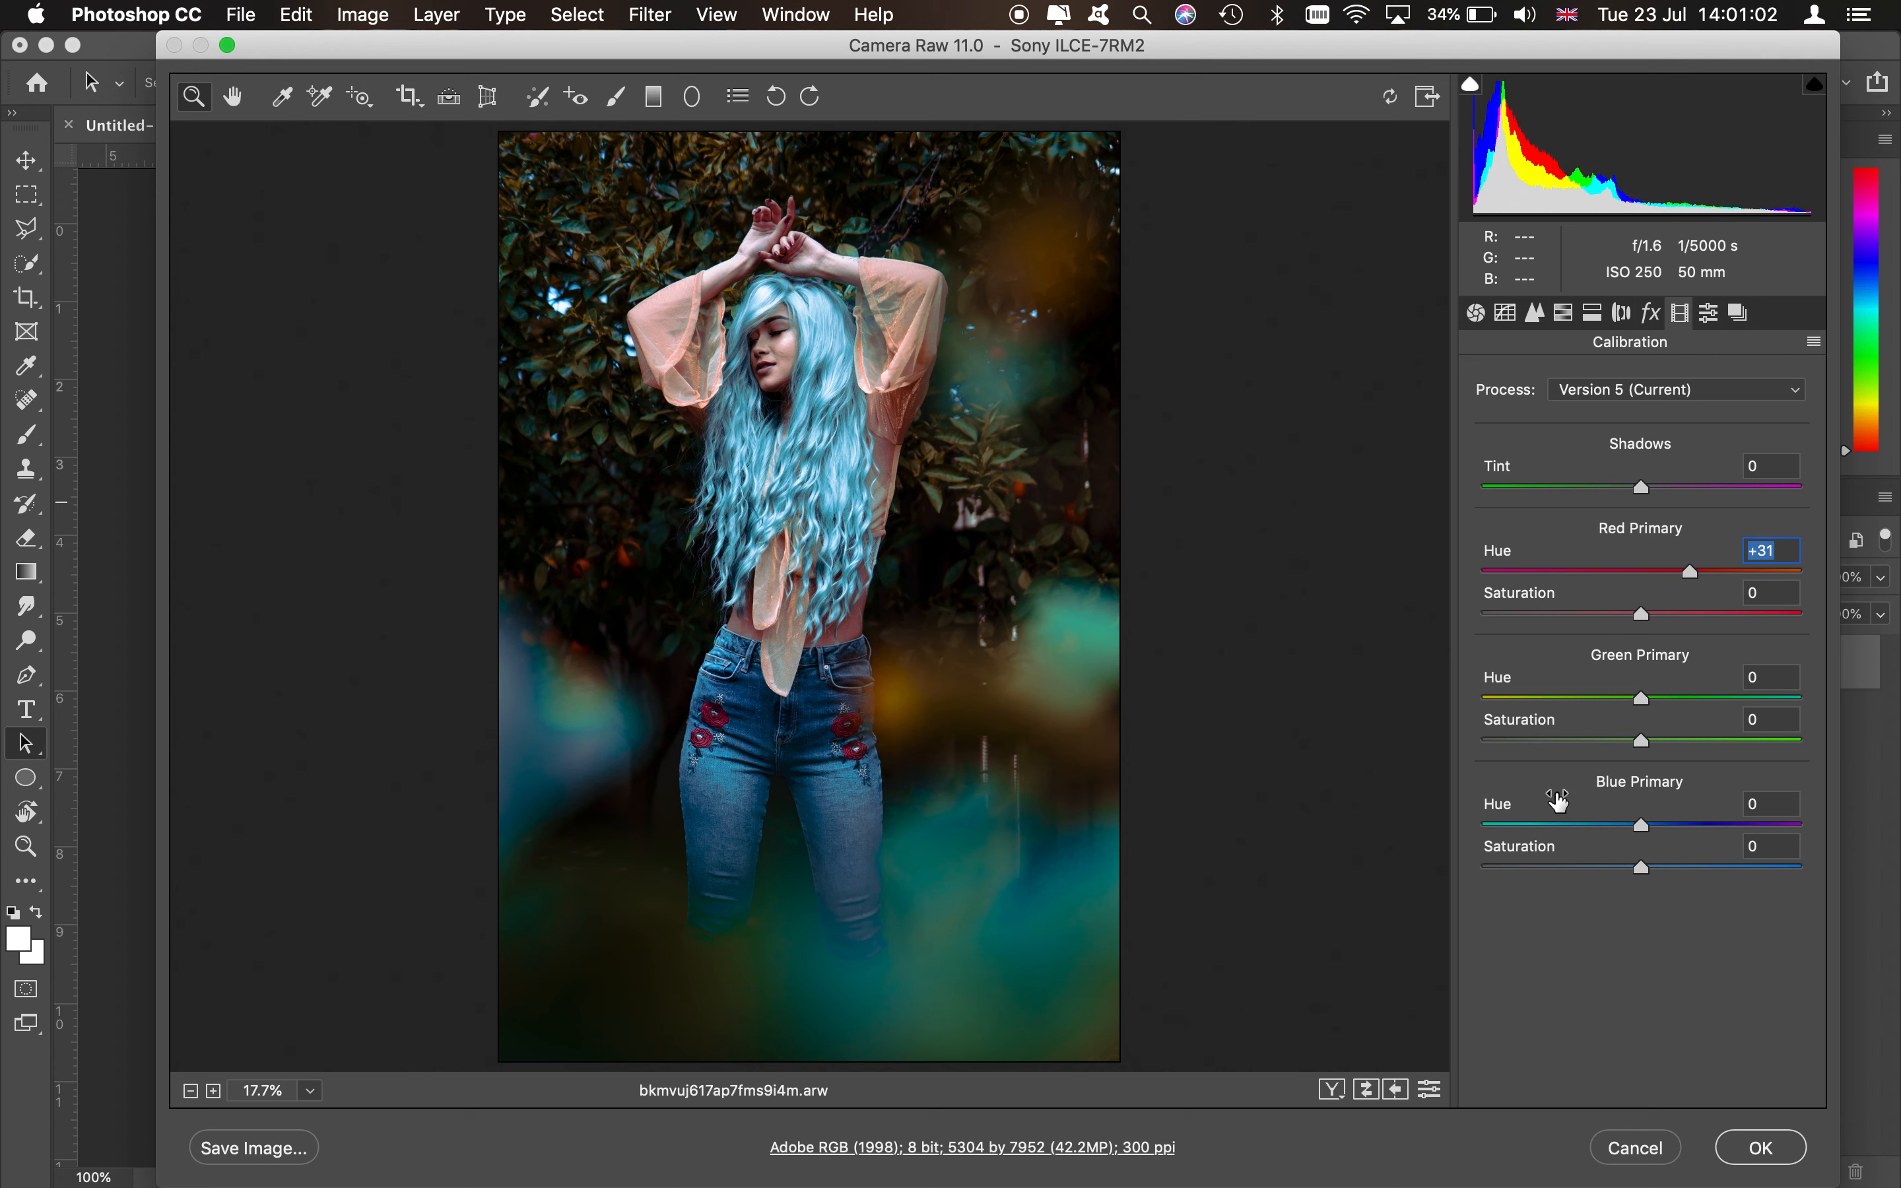
click(1586, 826)
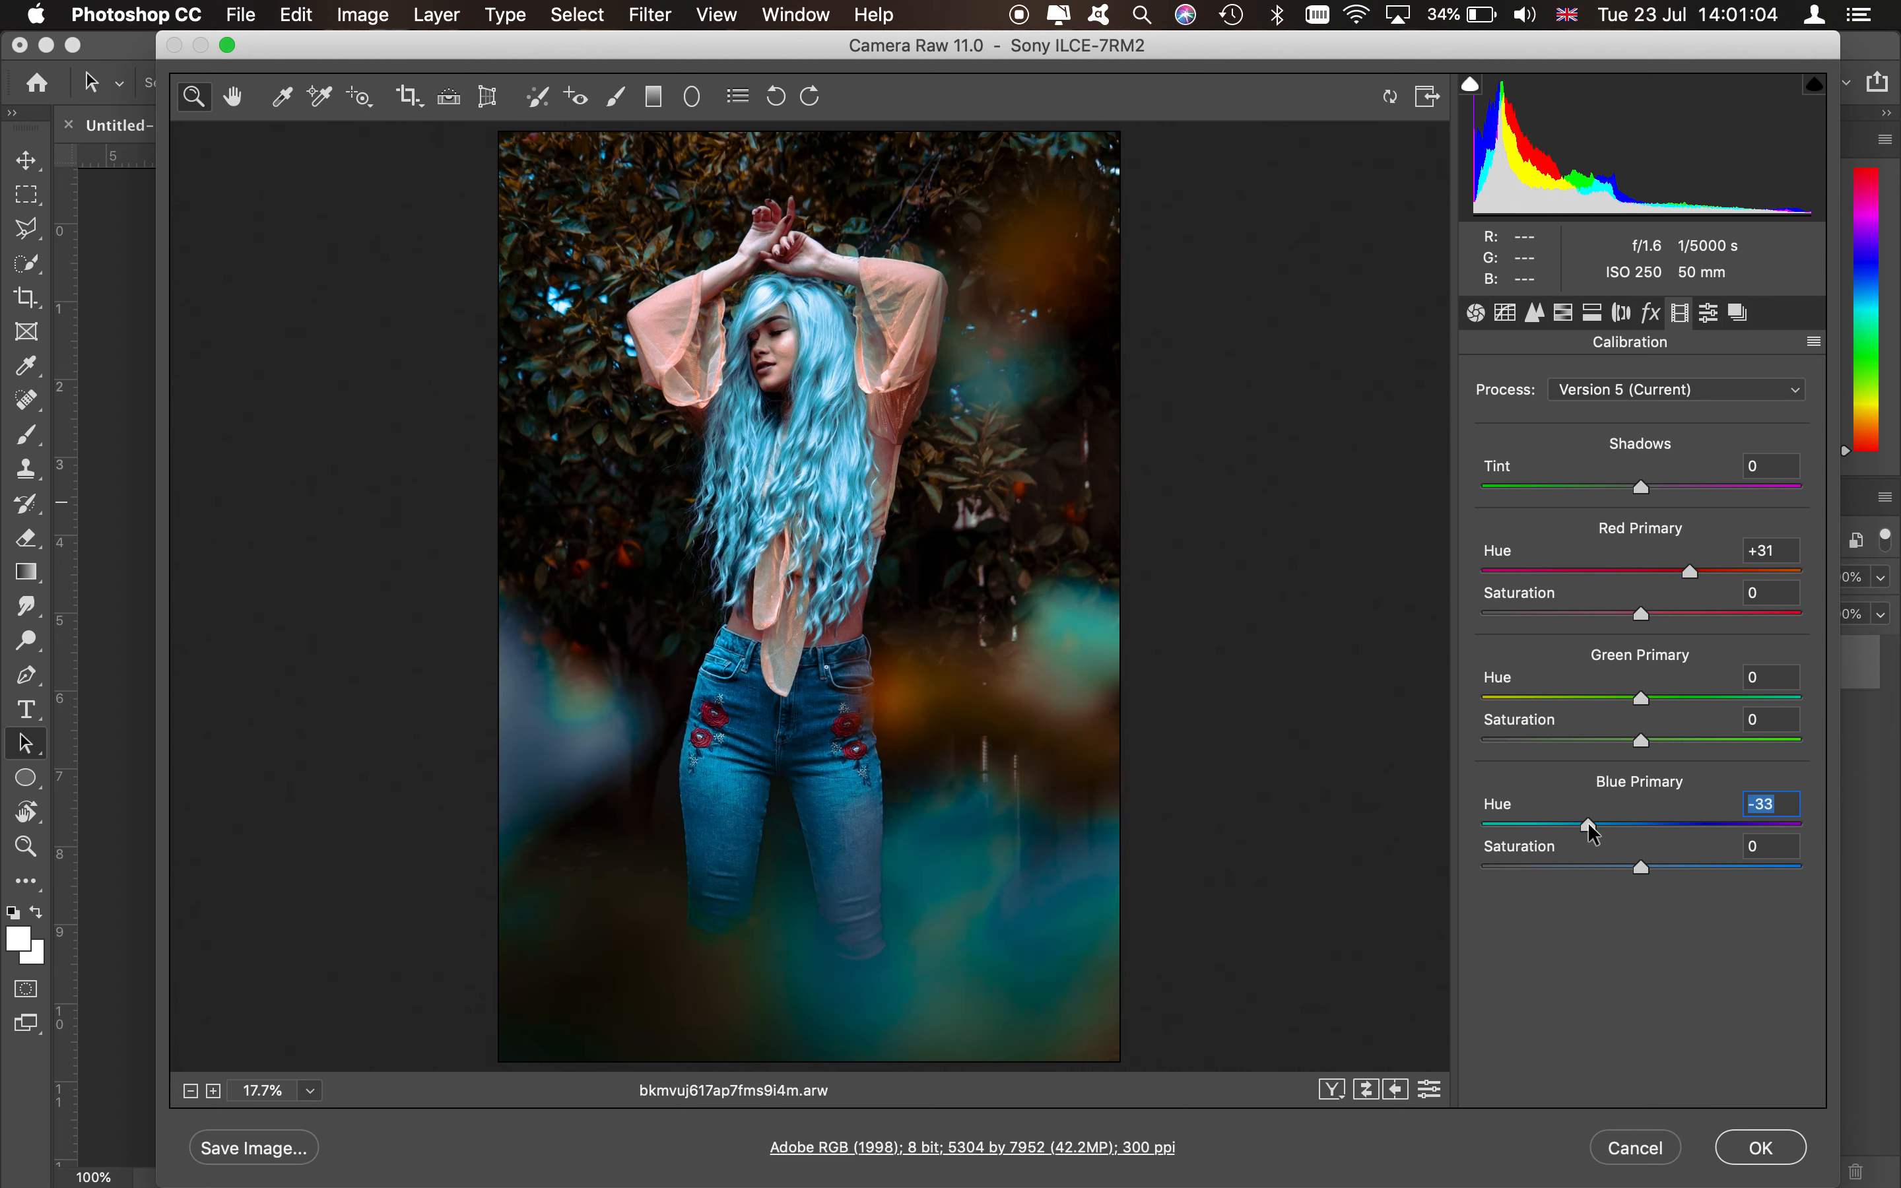
drag(1581, 826, 1545, 827)
click(1747, 571)
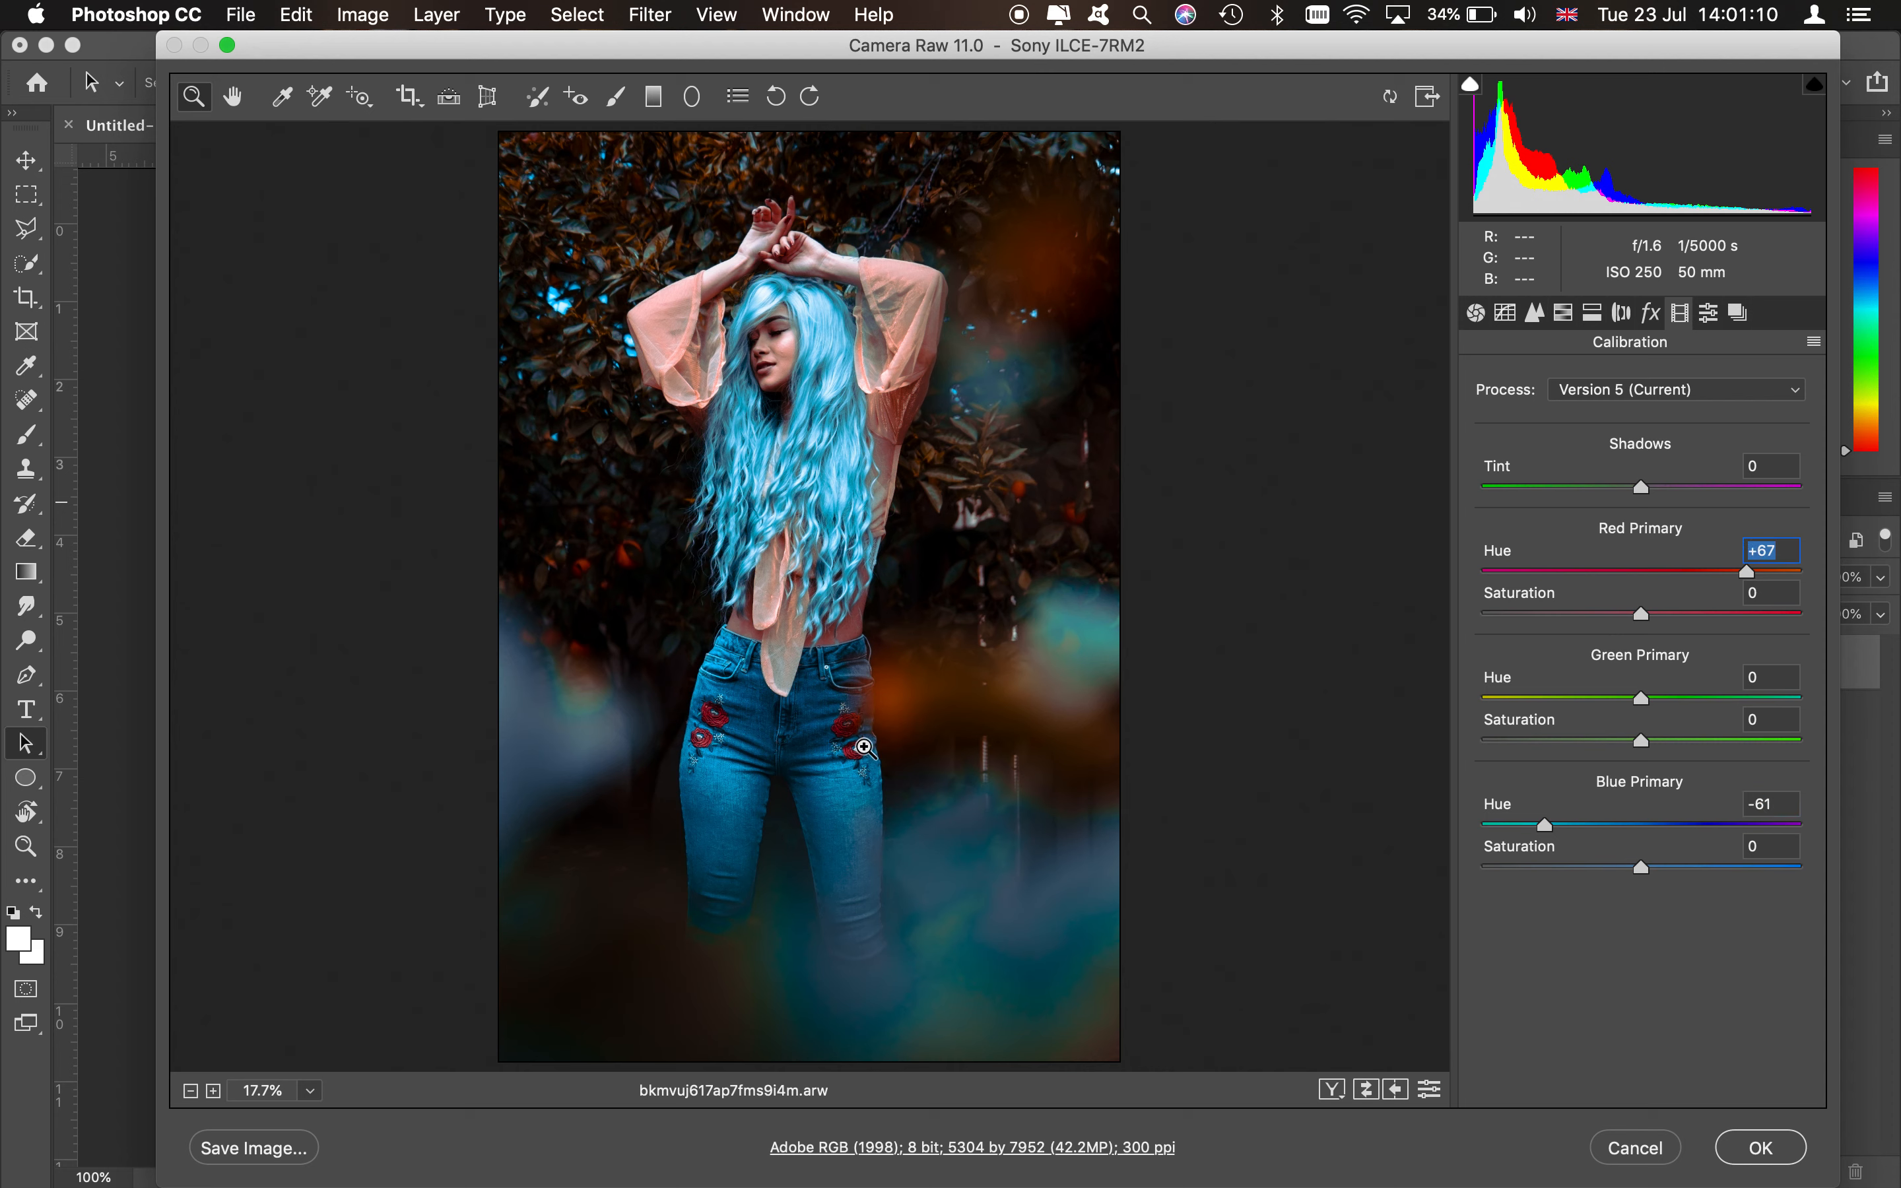
click(1496, 825)
mouse_move(1492, 825)
mouse_down()
mouse_move(1477, 822)
mouse_move(1503, 833)
mouse_up()
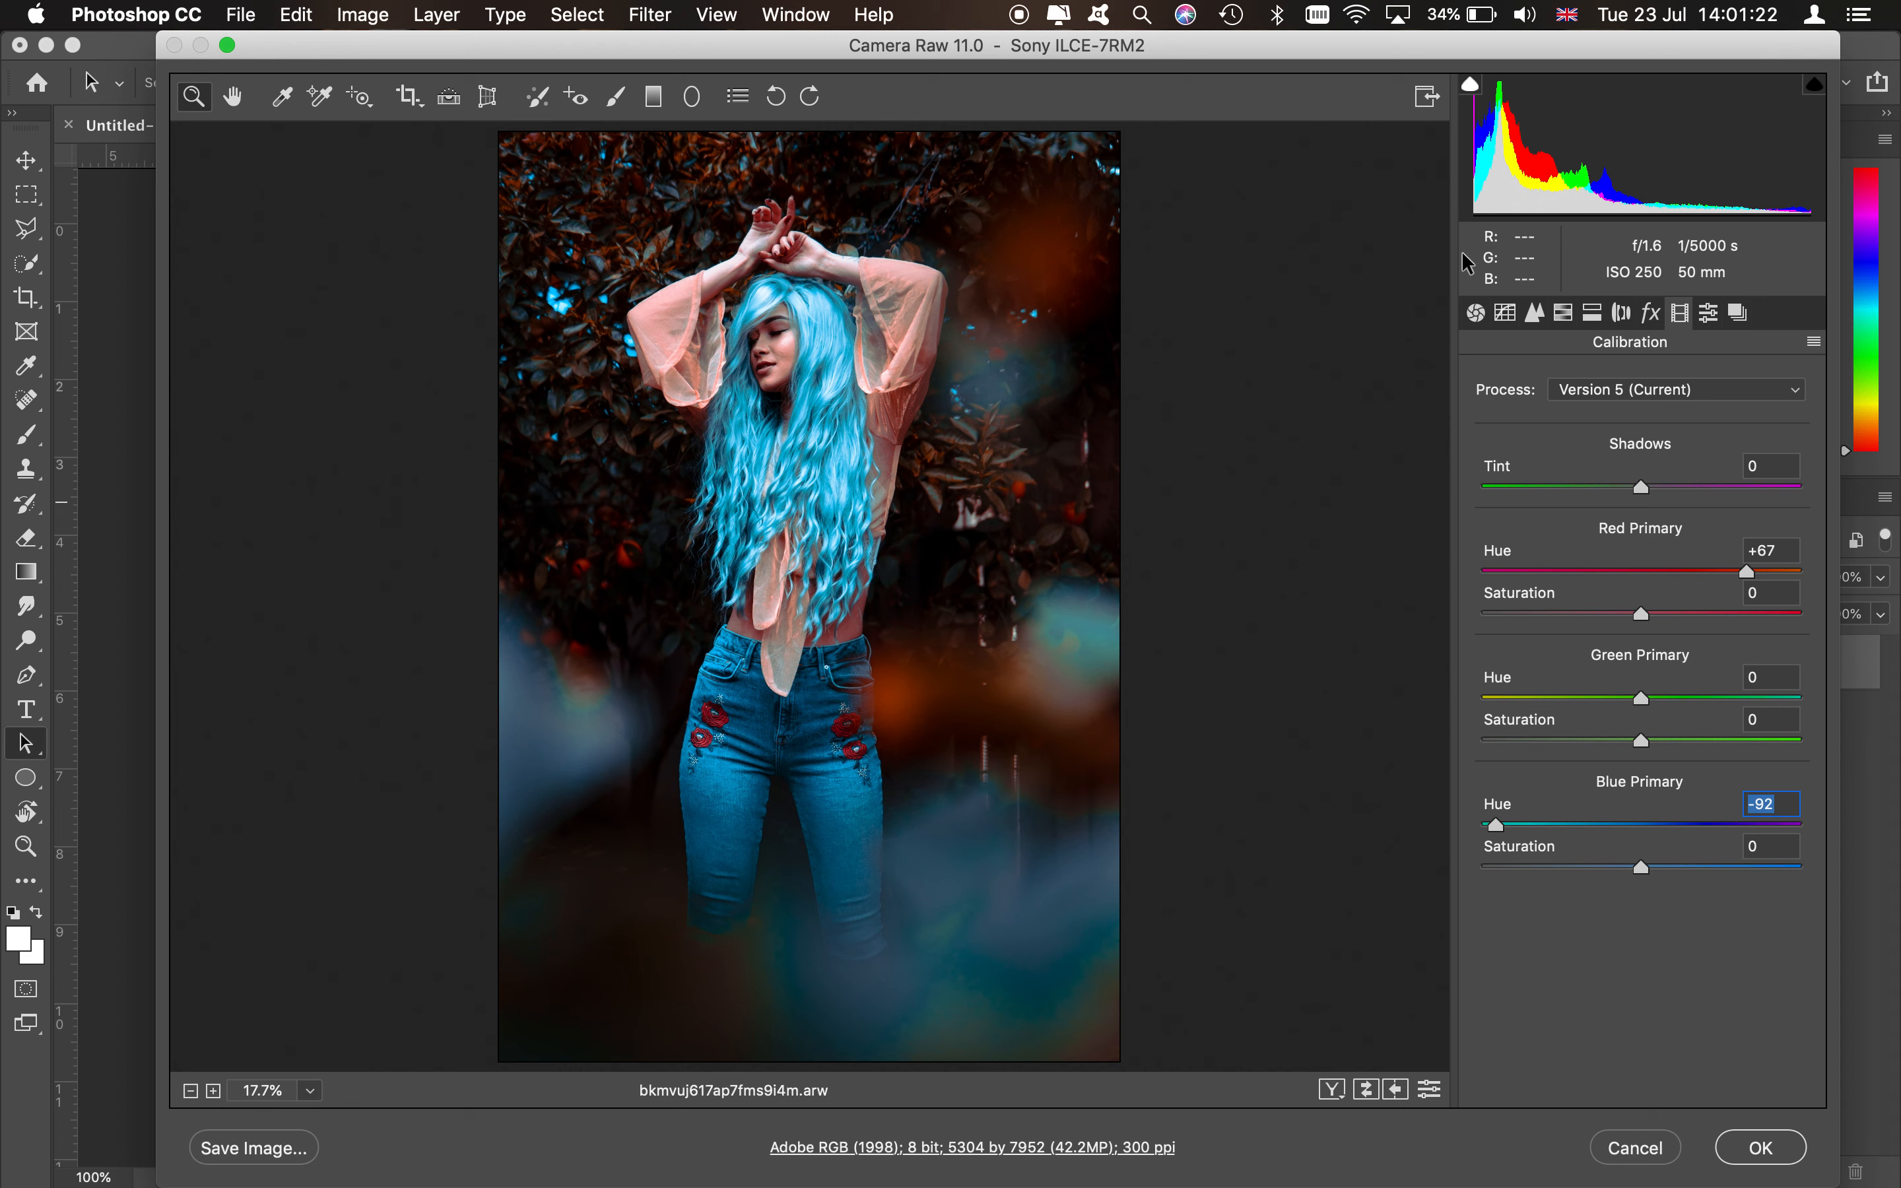
- Set the Blue Primary hue to -69 and the Green Primary hue to +10
click(1565, 316)
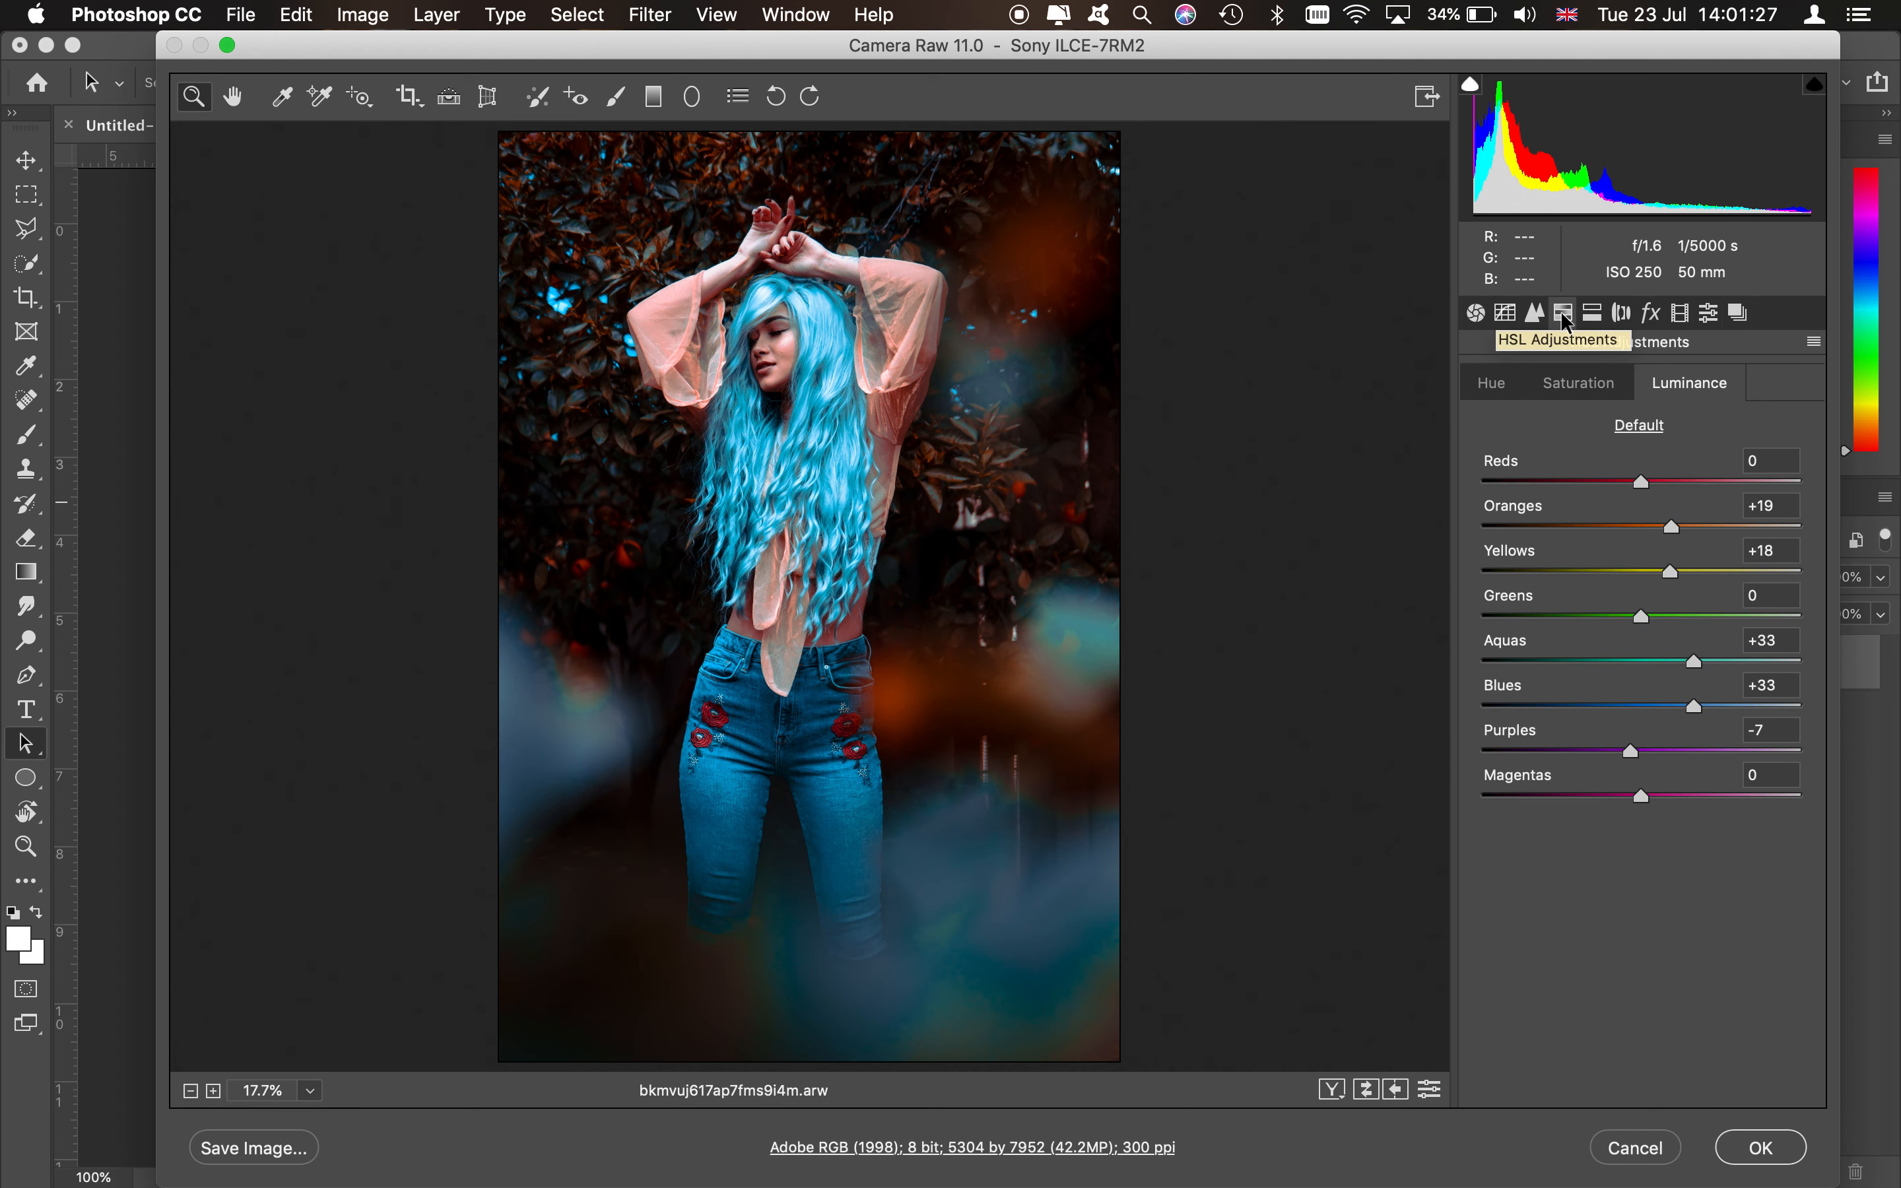
click(1514, 387)
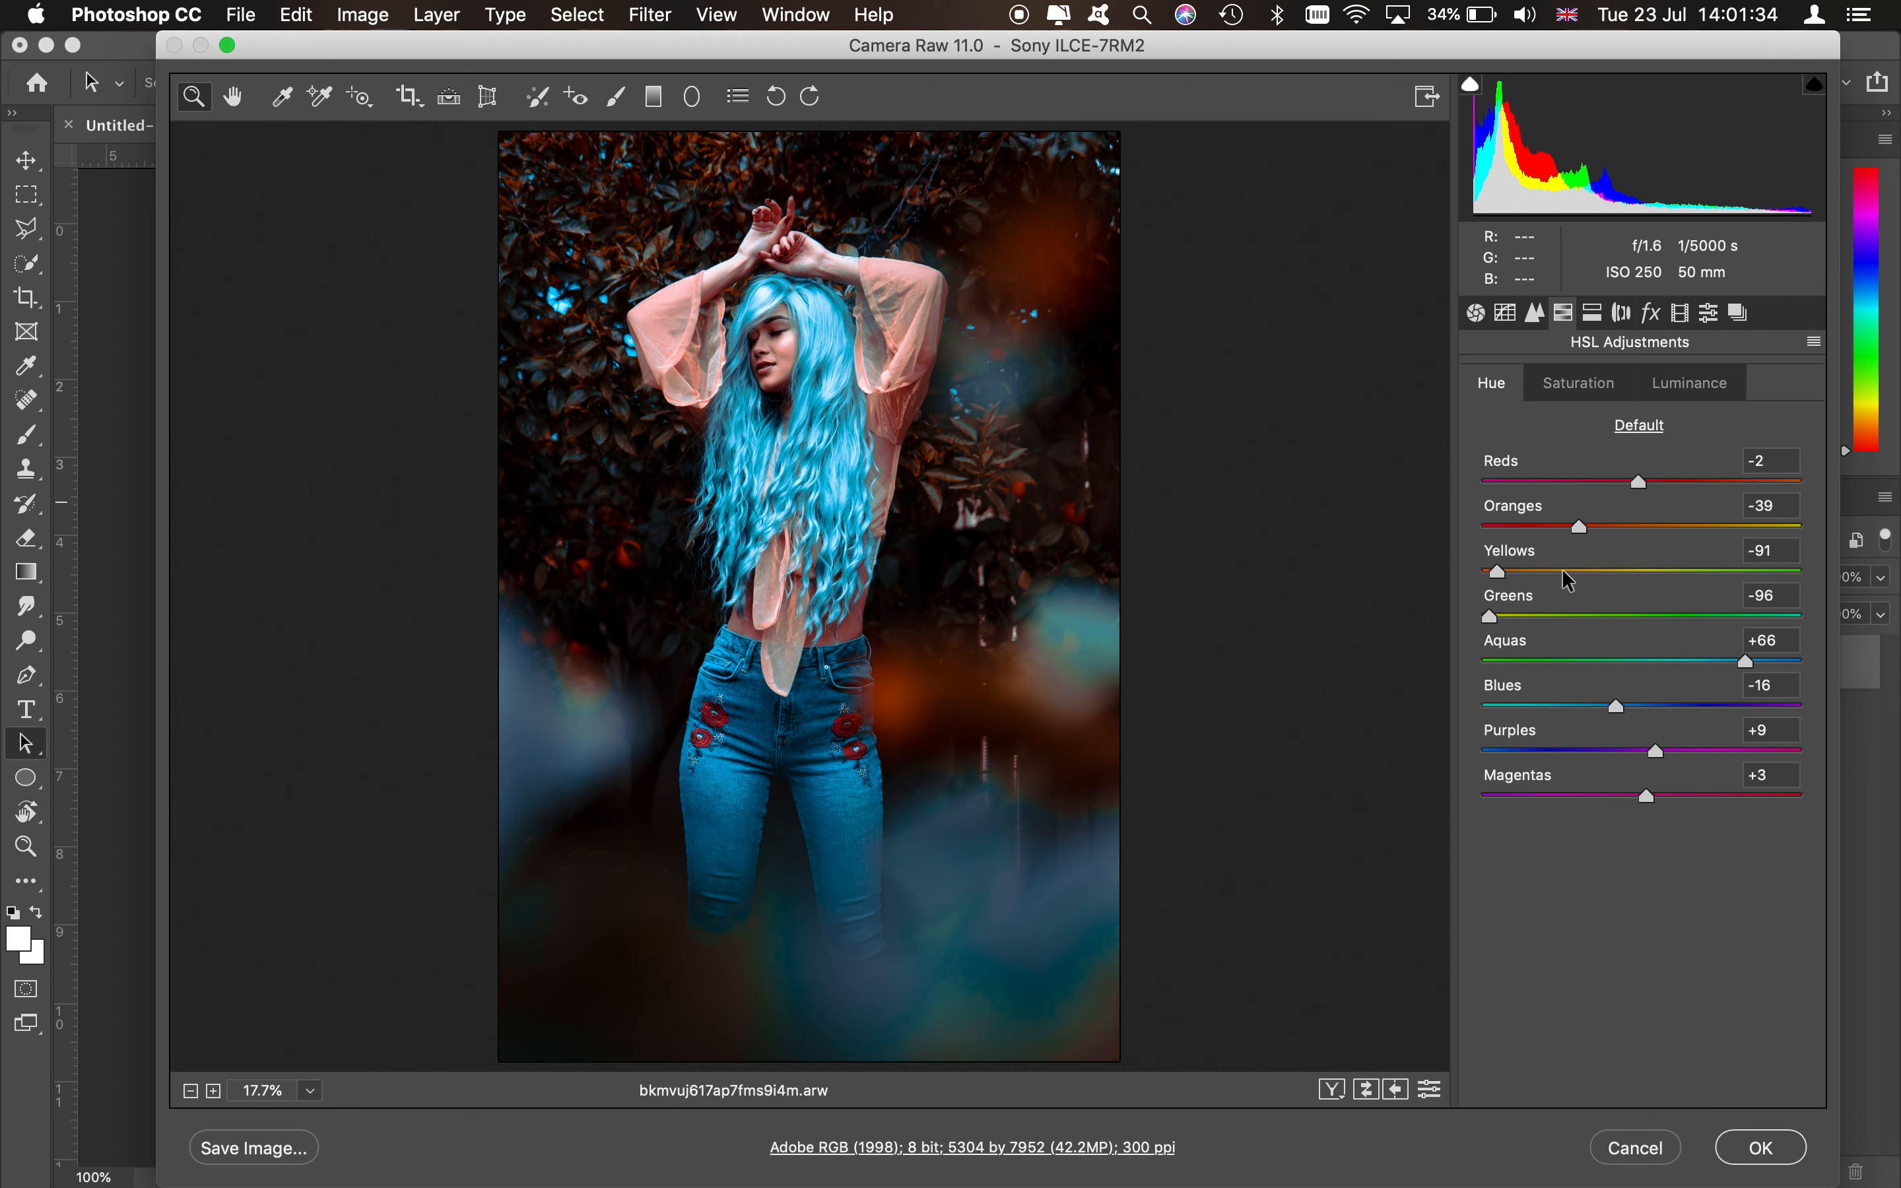
click(1599, 316)
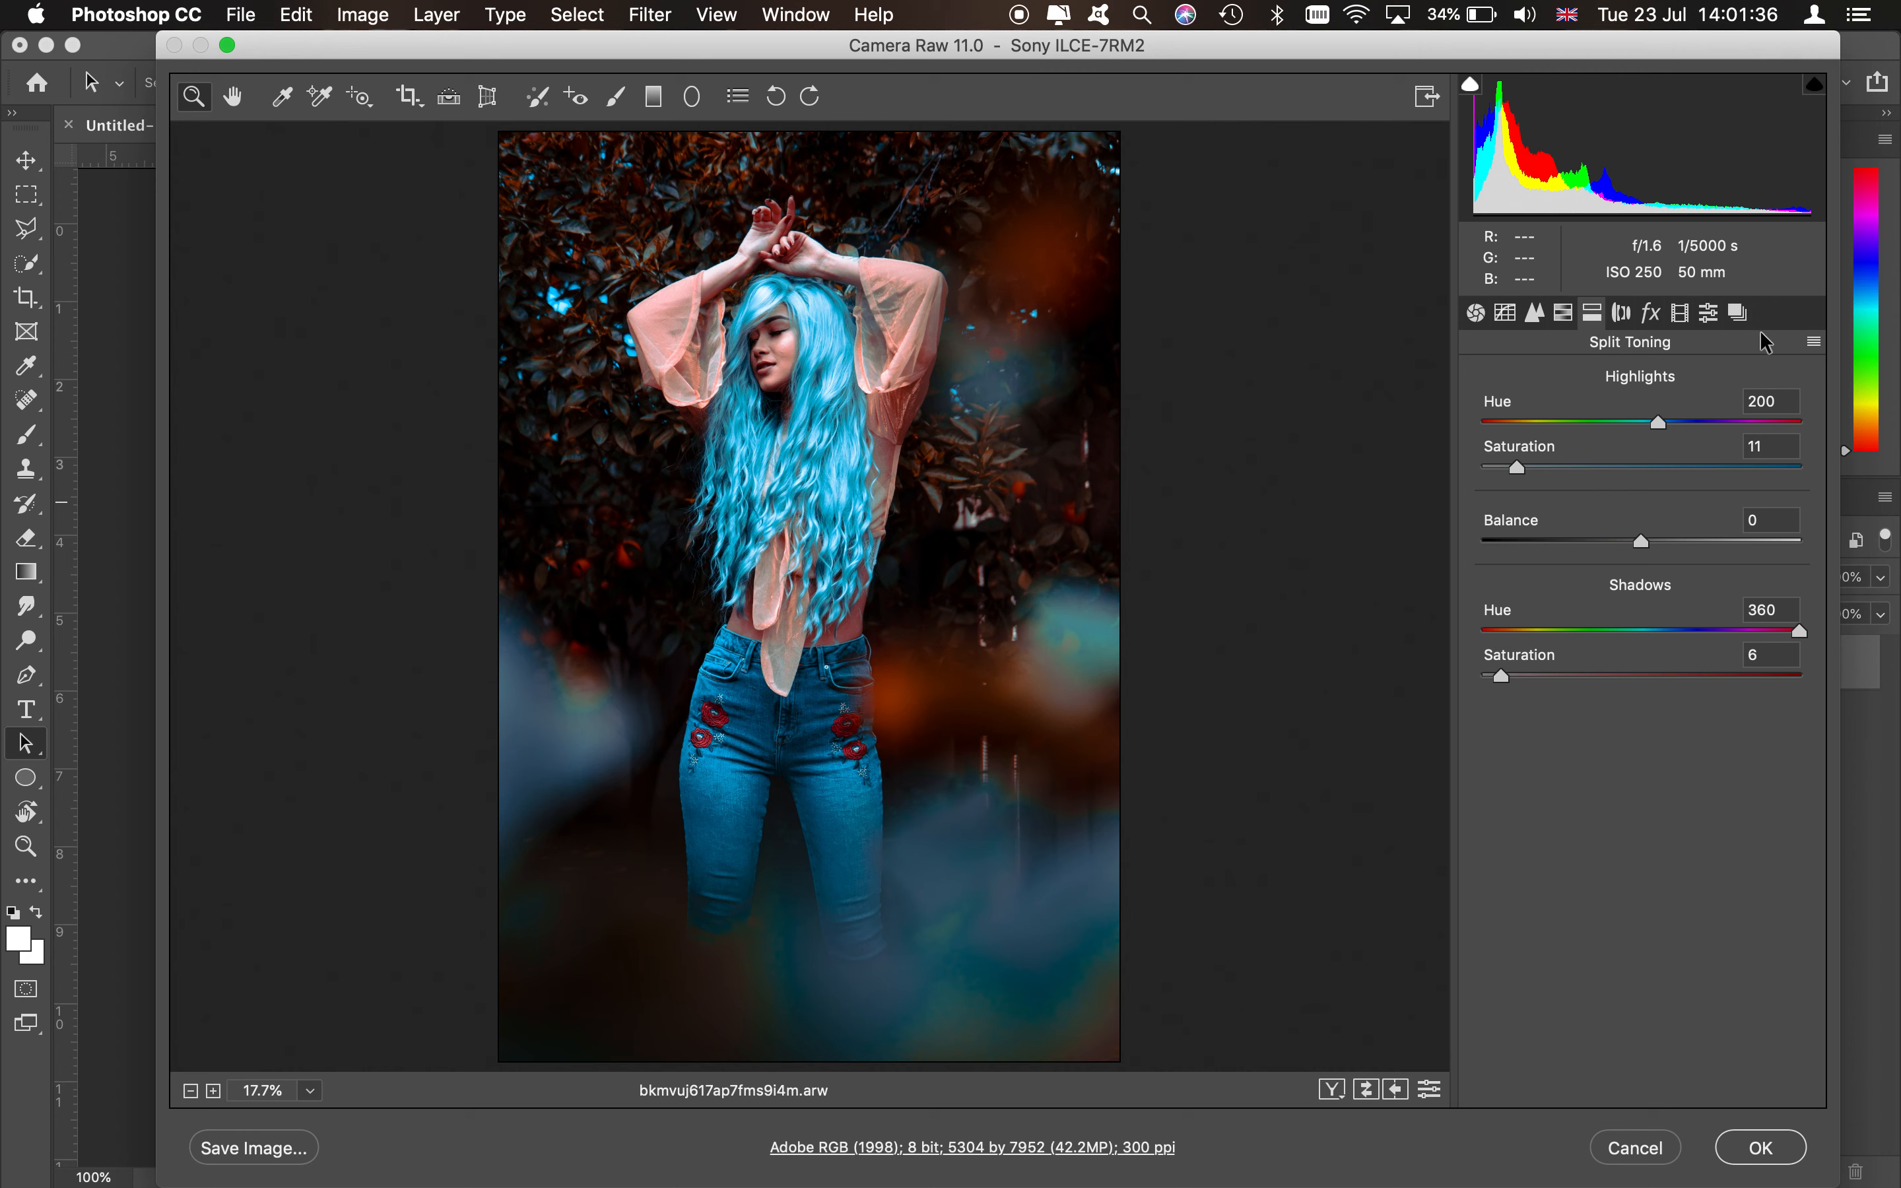
click(1681, 314)
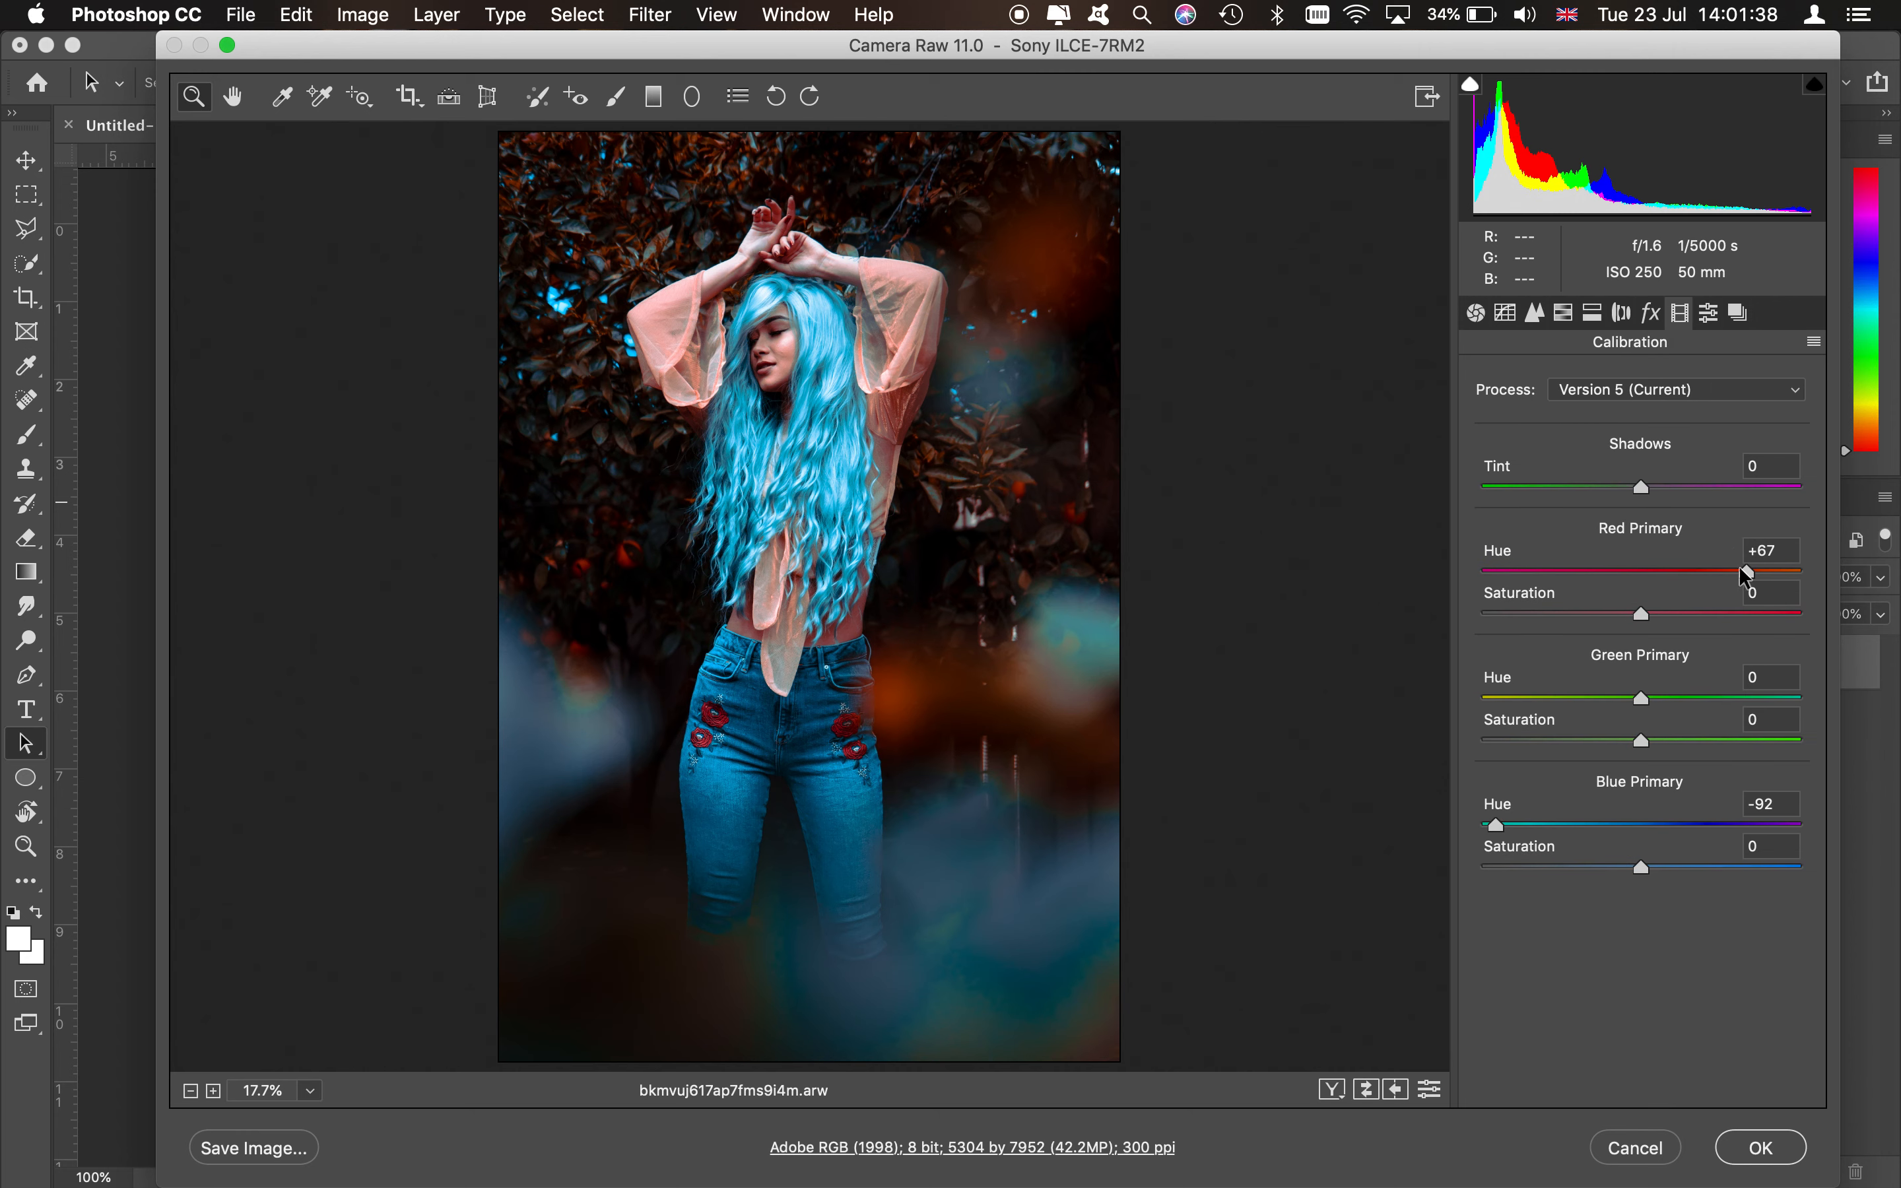
drag(1691, 579, 1749, 581)
drag(1523, 821, 1533, 825)
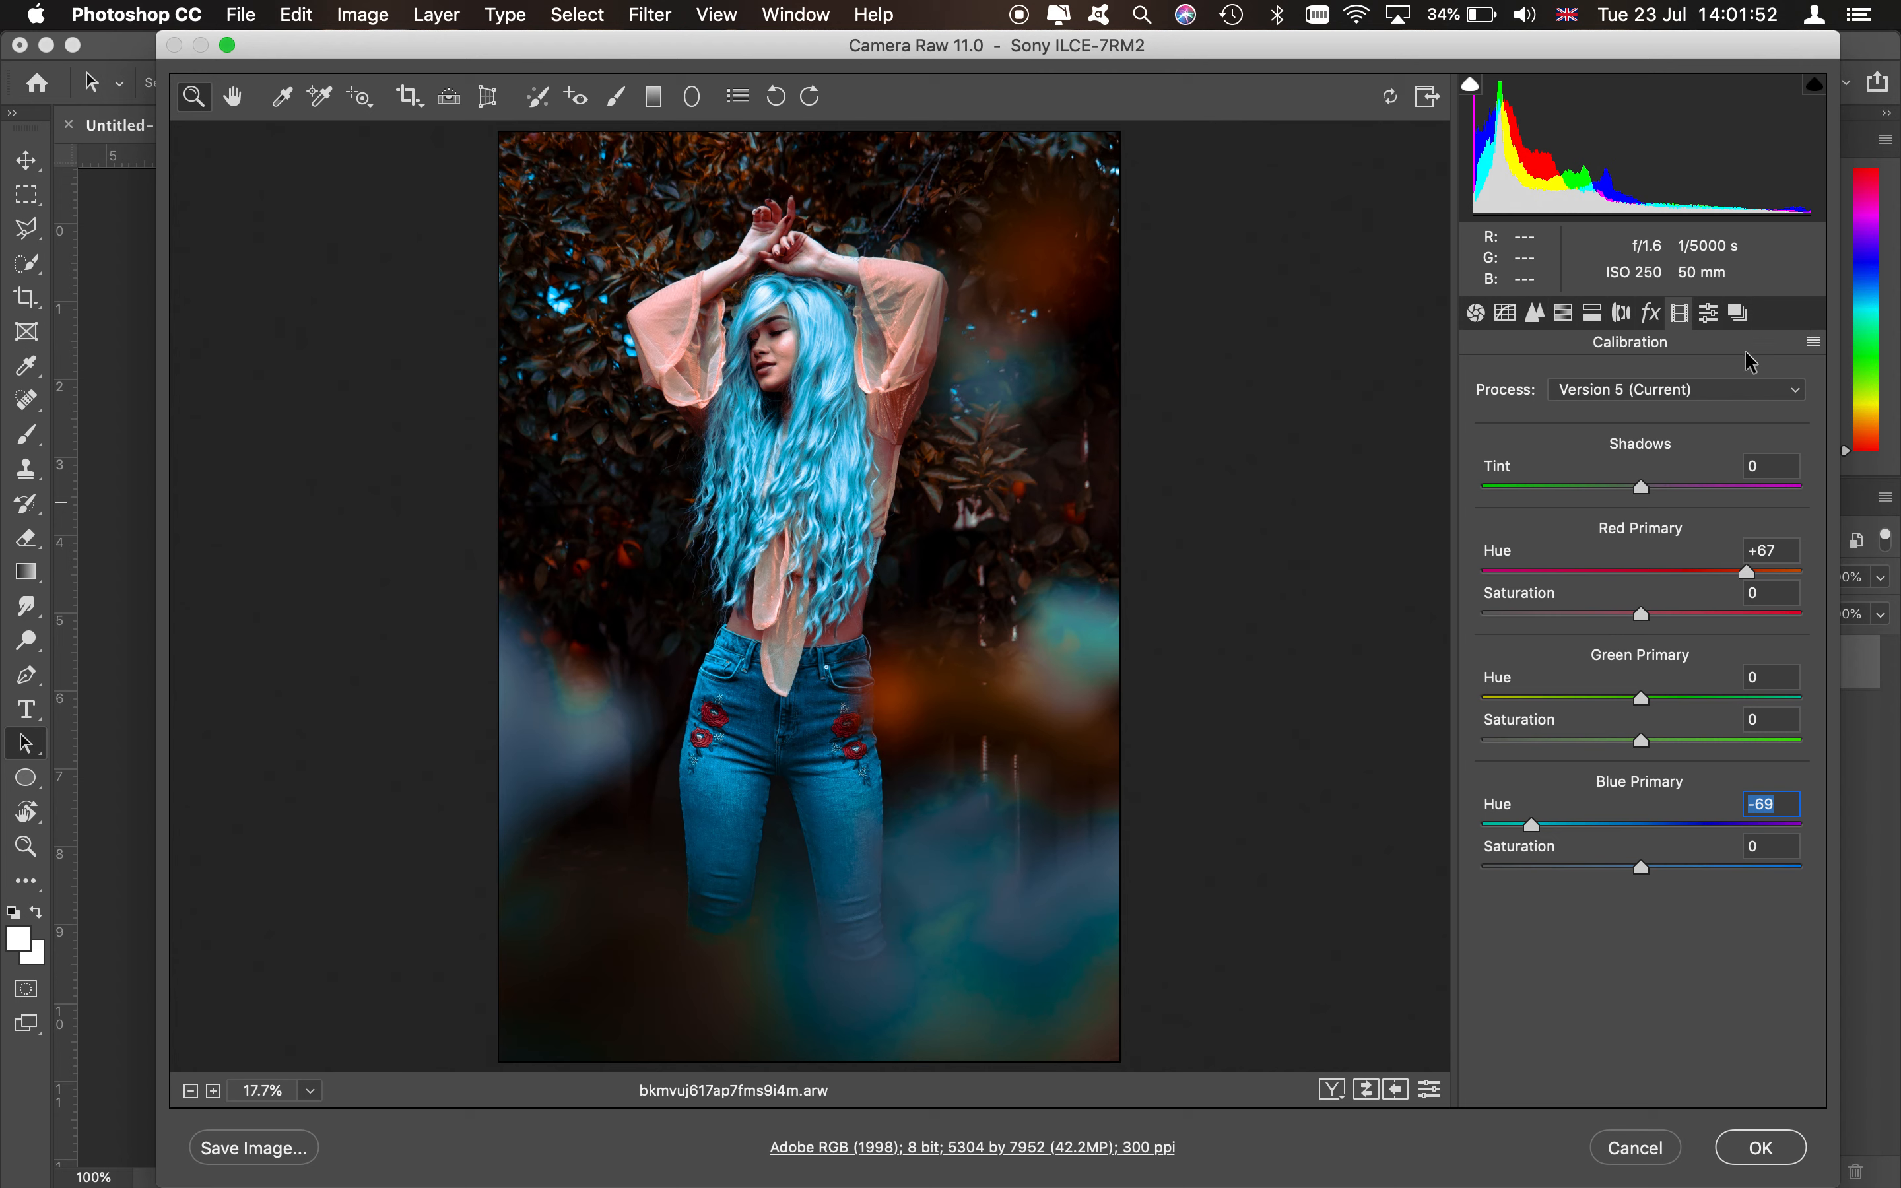
click(1699, 391)
click(1674, 1010)
mouse_move(1621, 697)
mouse_down()
mouse_move(1603, 696)
mouse_move(1702, 697)
mouse_move(1656, 694)
mouse_up()
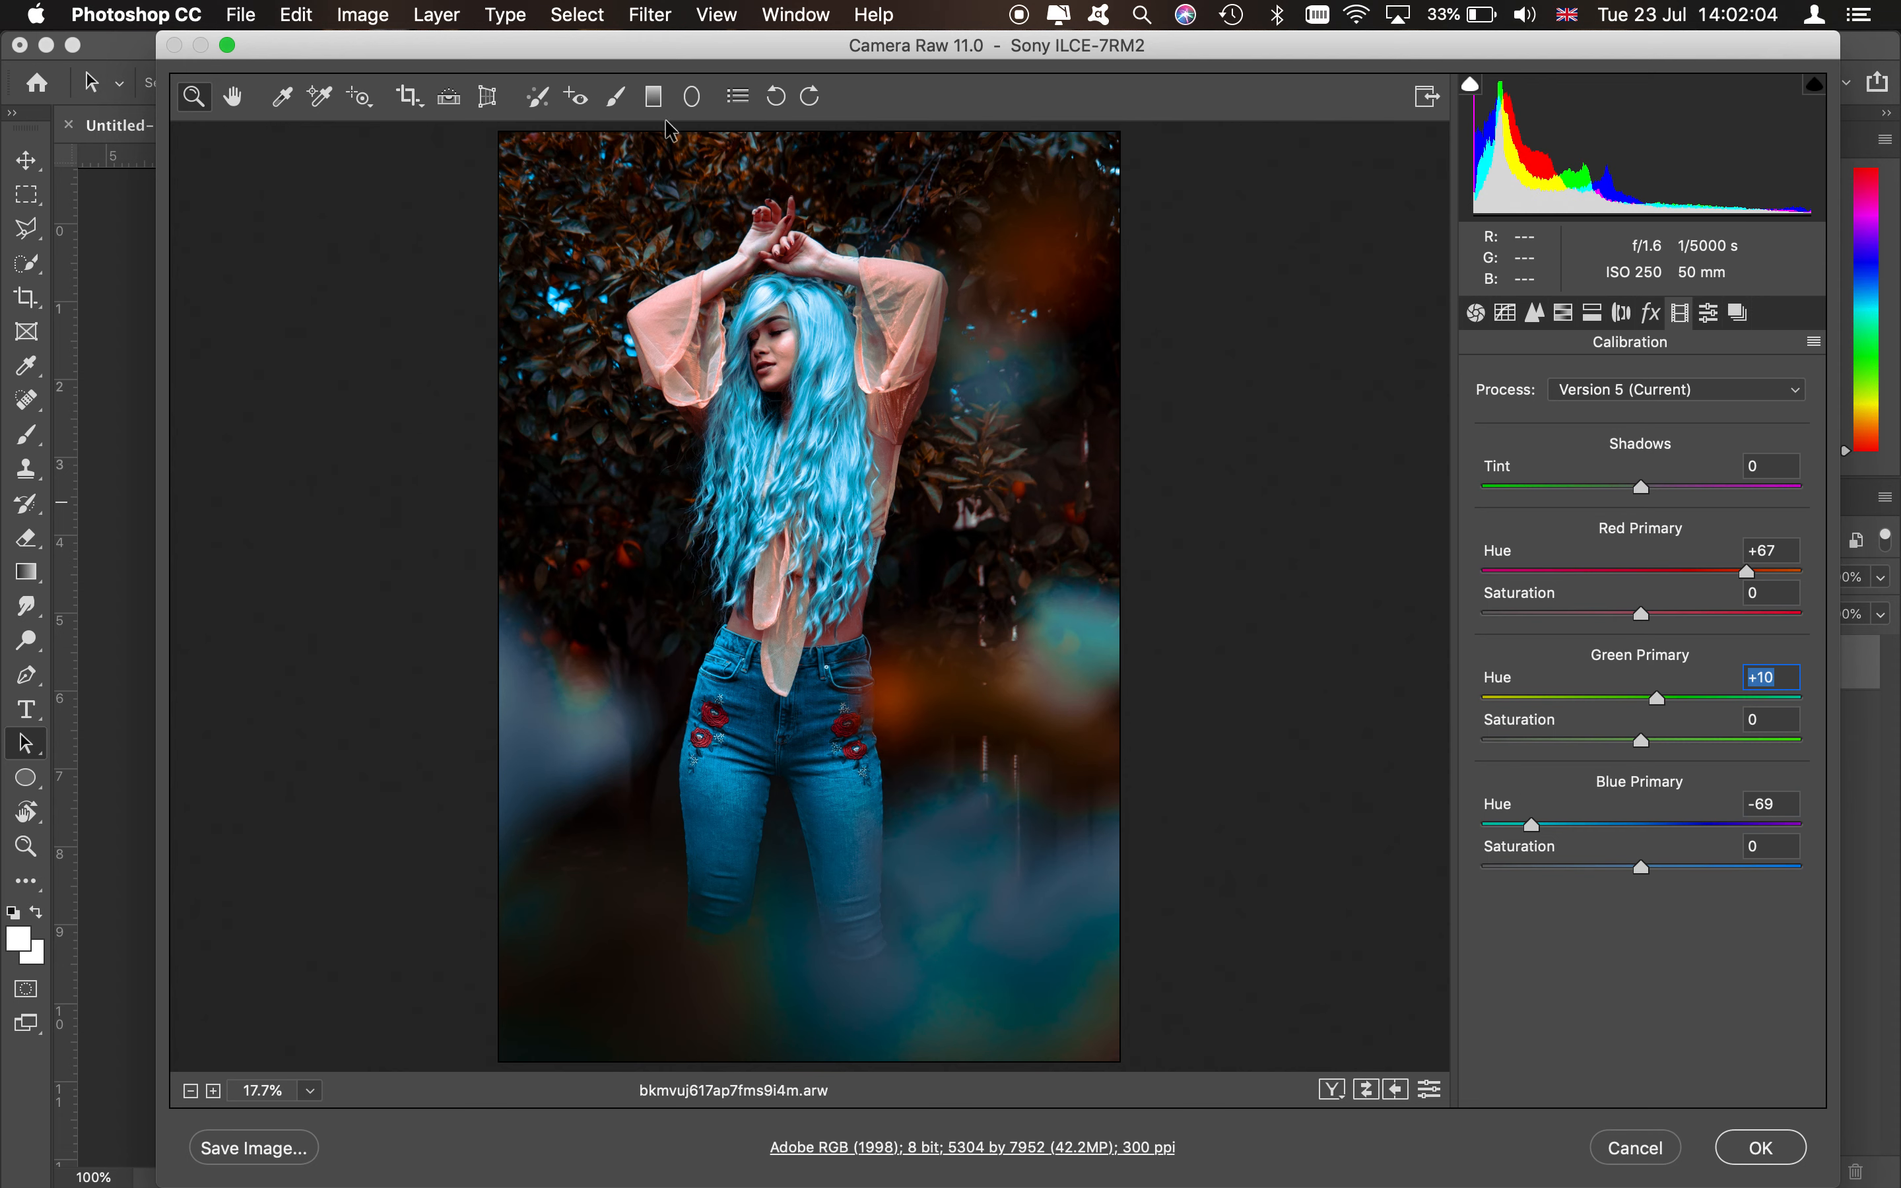
- Draw a graduated filter from the bottom edge up to the jeans with exposure -0.55 and saturation +31
click(654, 98)
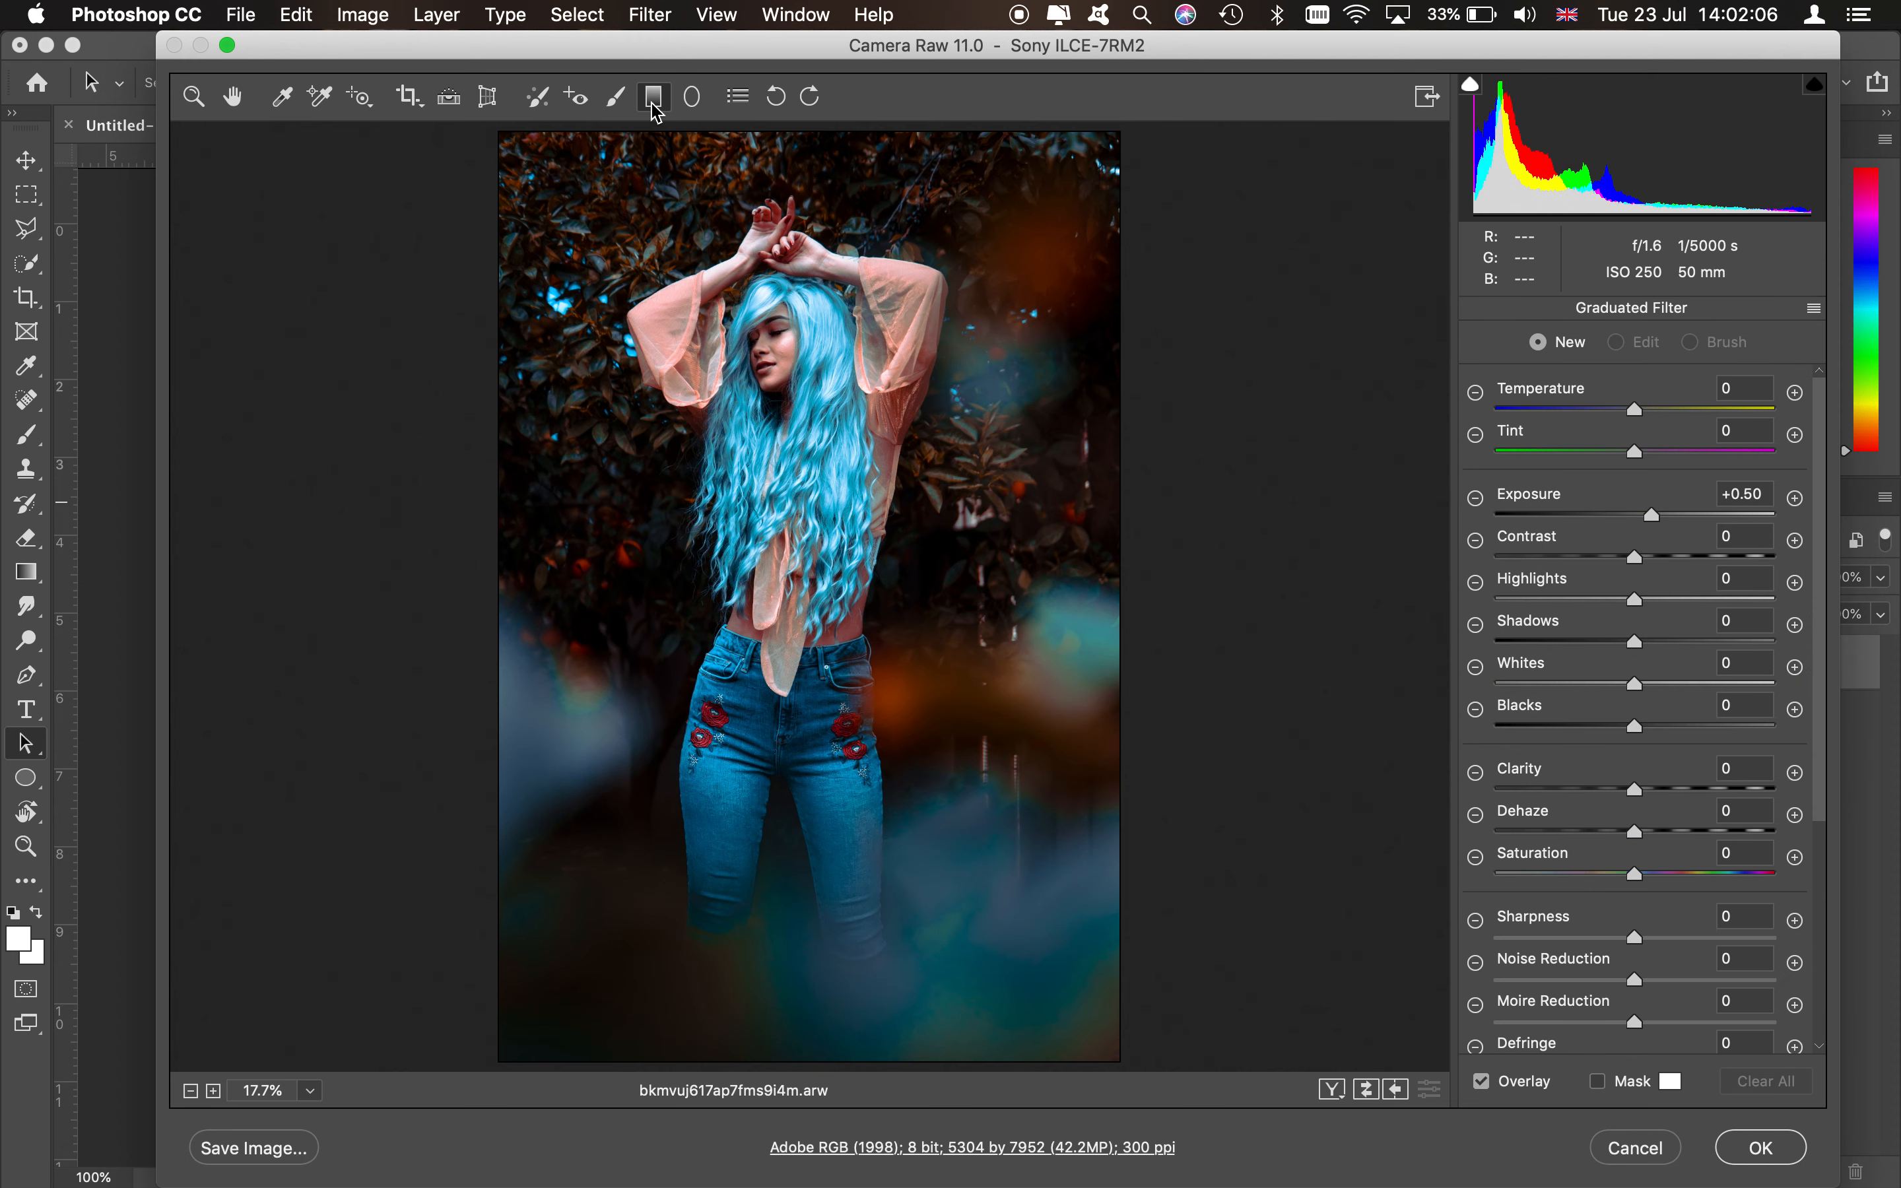
drag(787, 1014, 787, 1000)
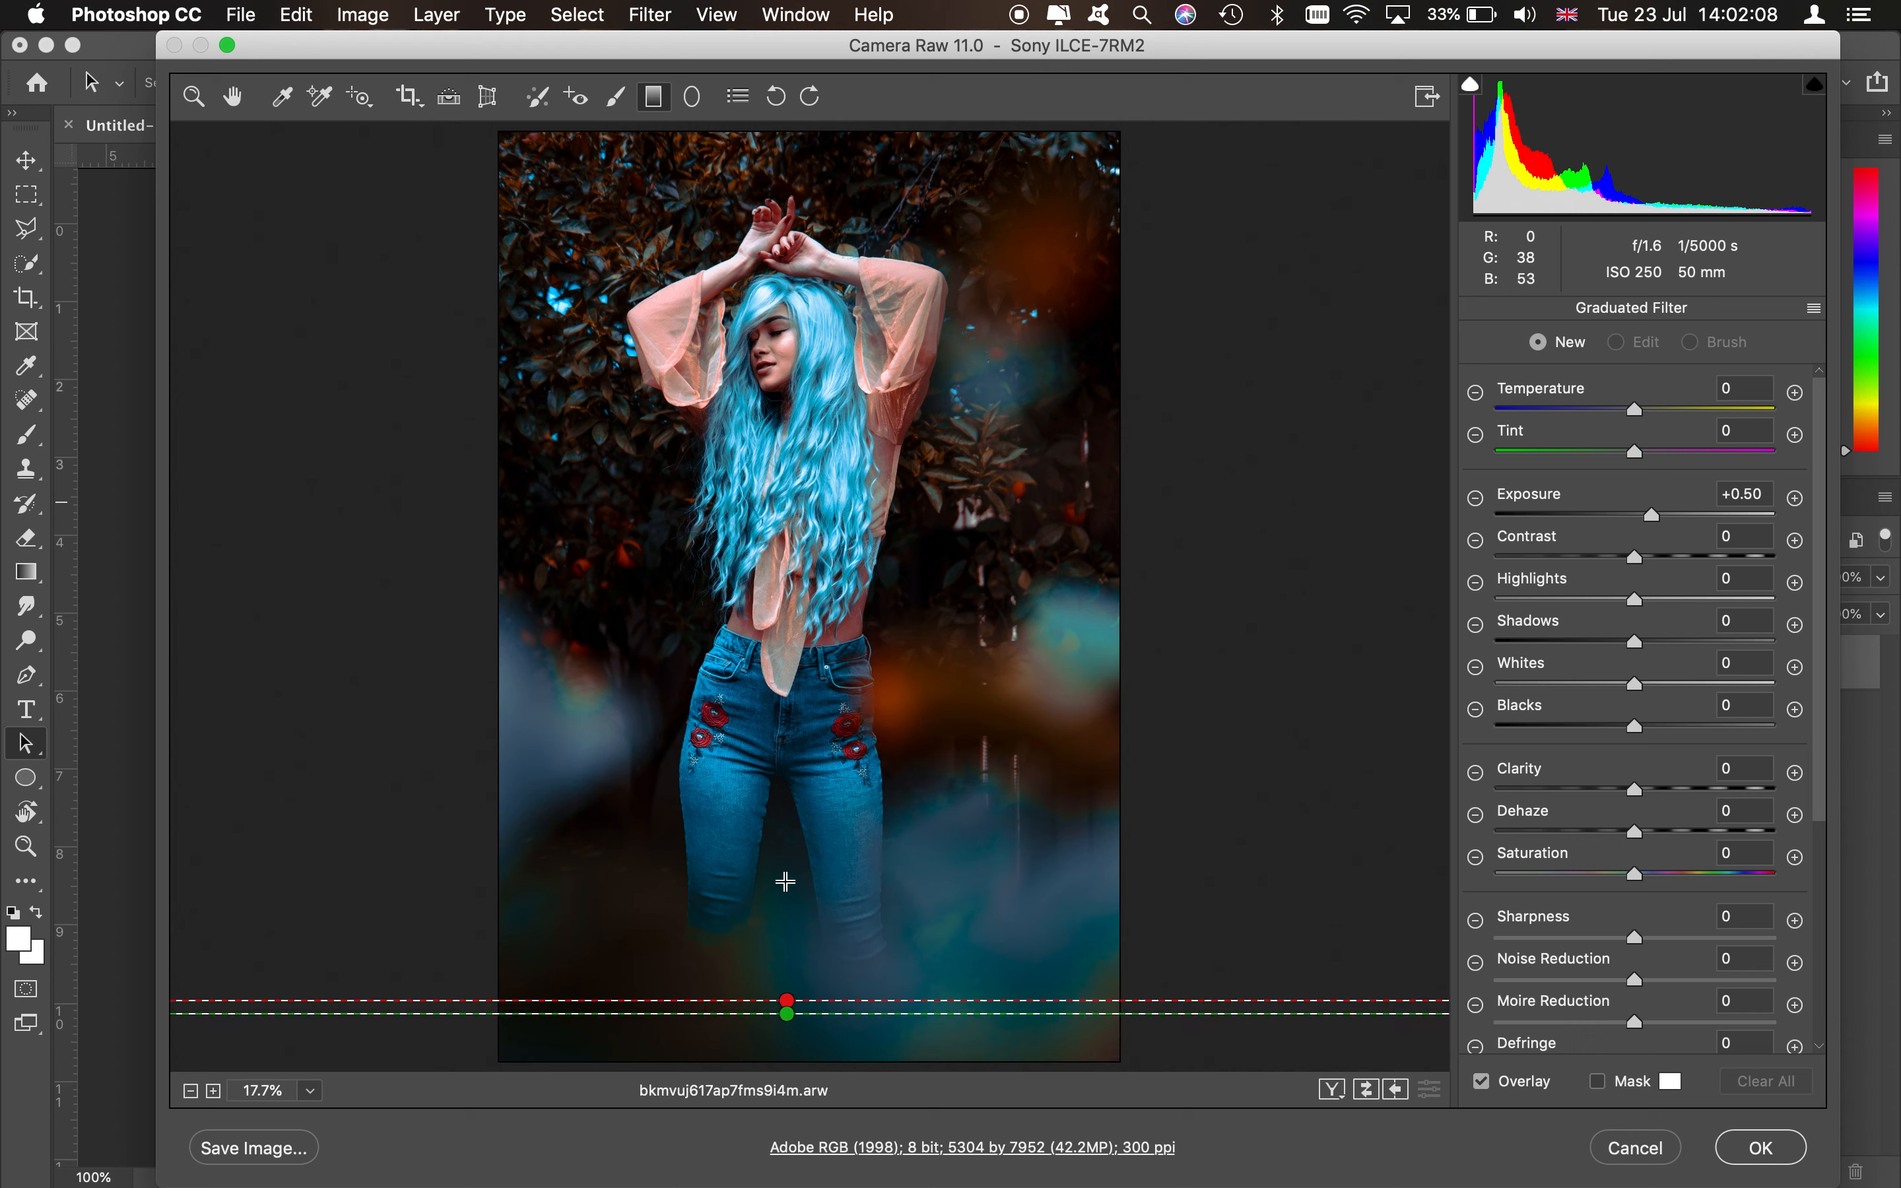
drag(785, 882, 751, 750)
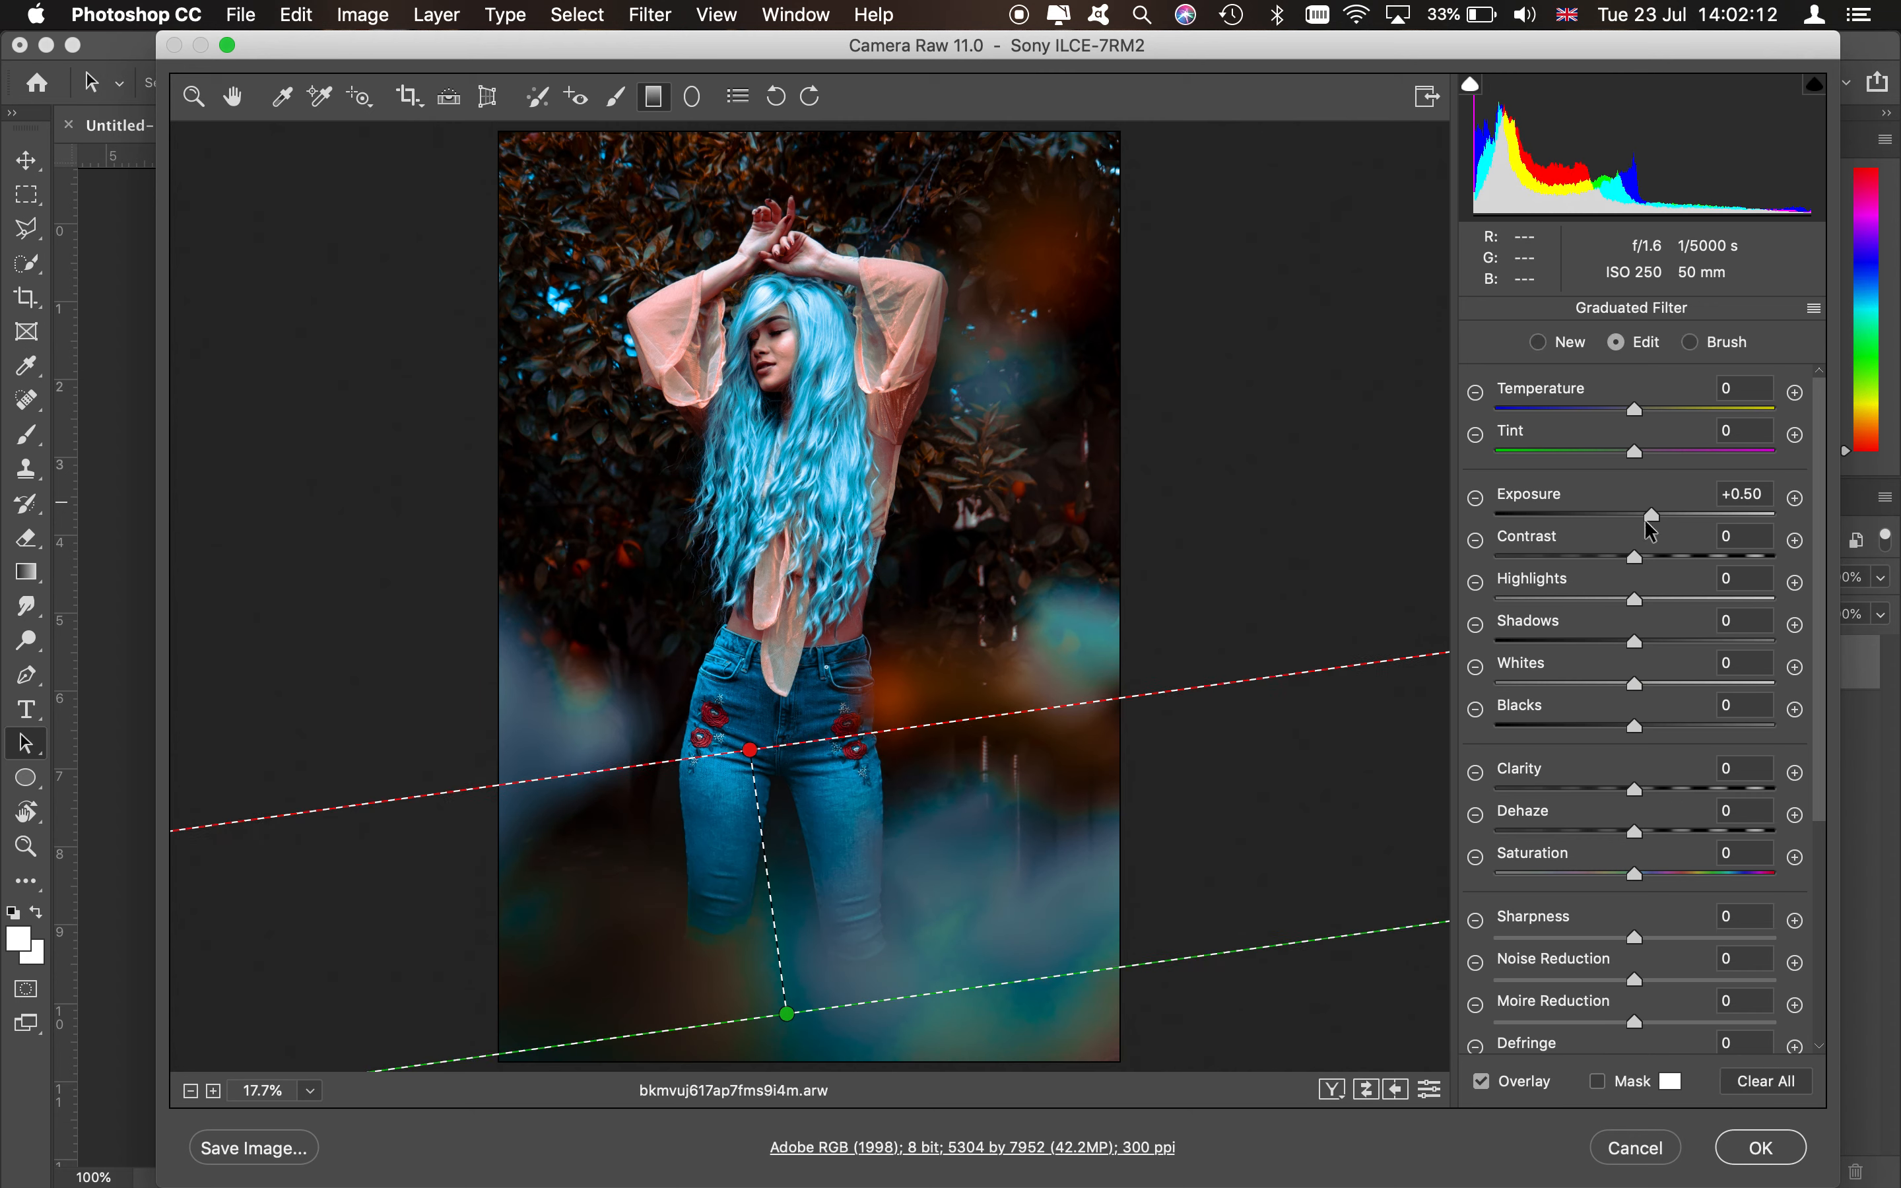
click(1623, 512)
drag(1624, 511, 1616, 516)
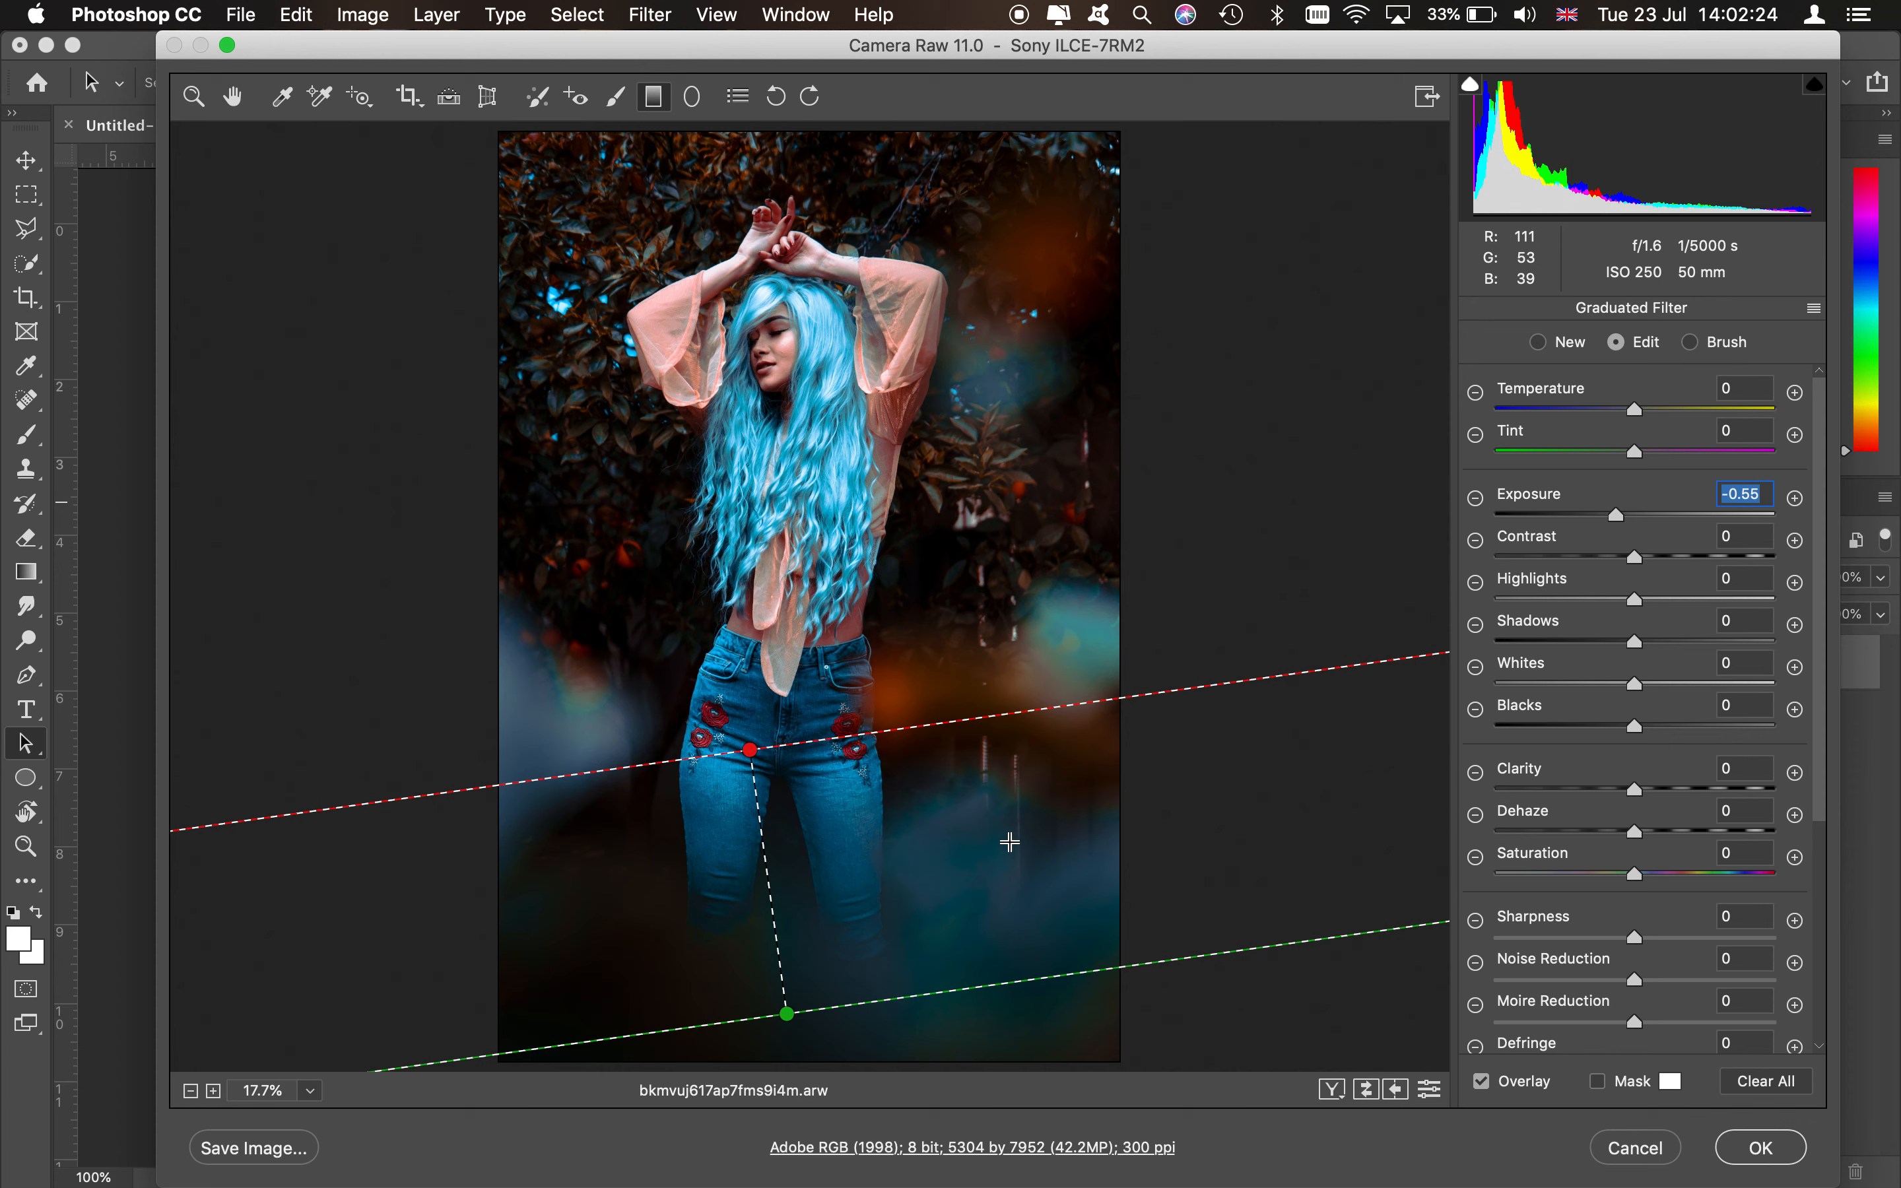
click(1678, 874)
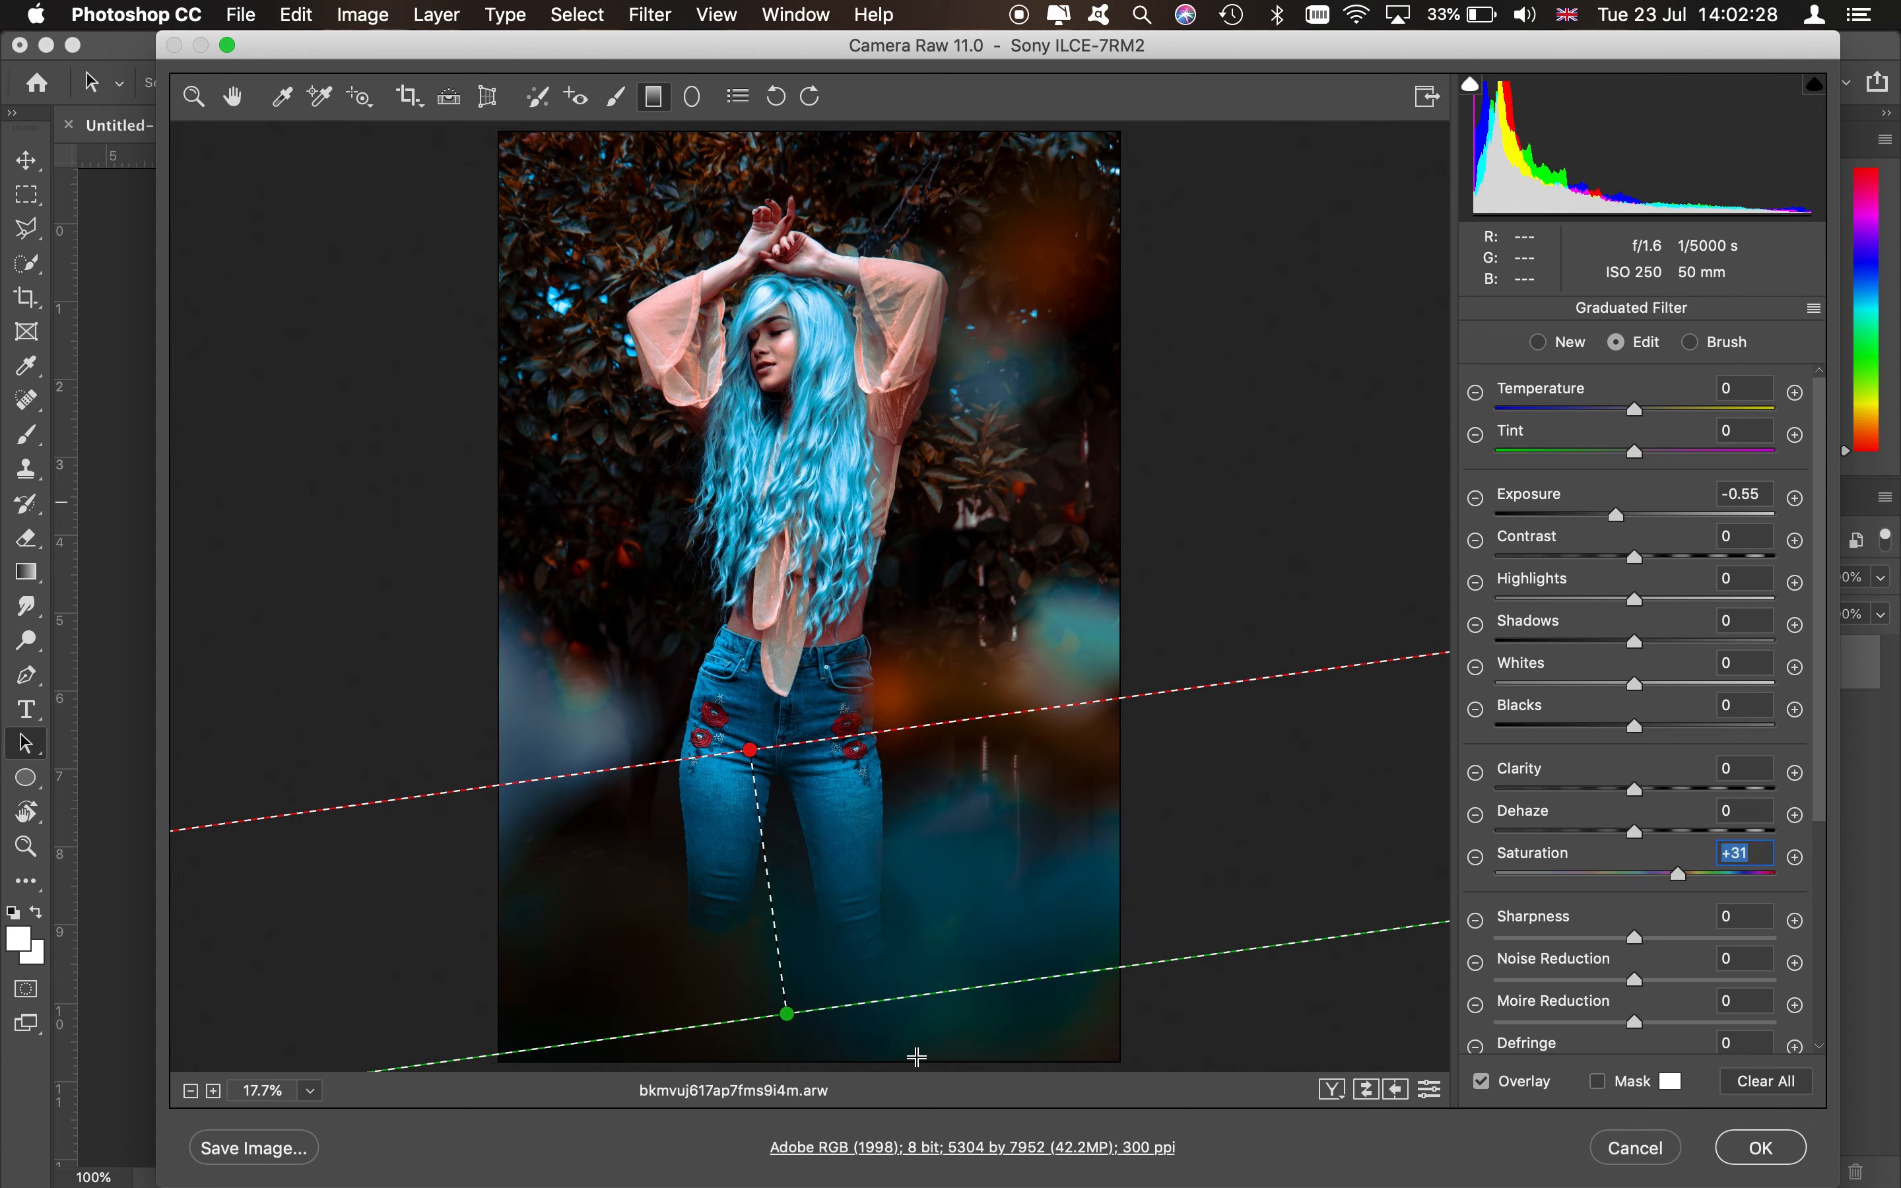
- Draw a radial filter ellipse around the model's upper body and hair, then widen it slightly
click(692, 96)
drag(792, 394, 856, 651)
drag(871, 572, 897, 562)
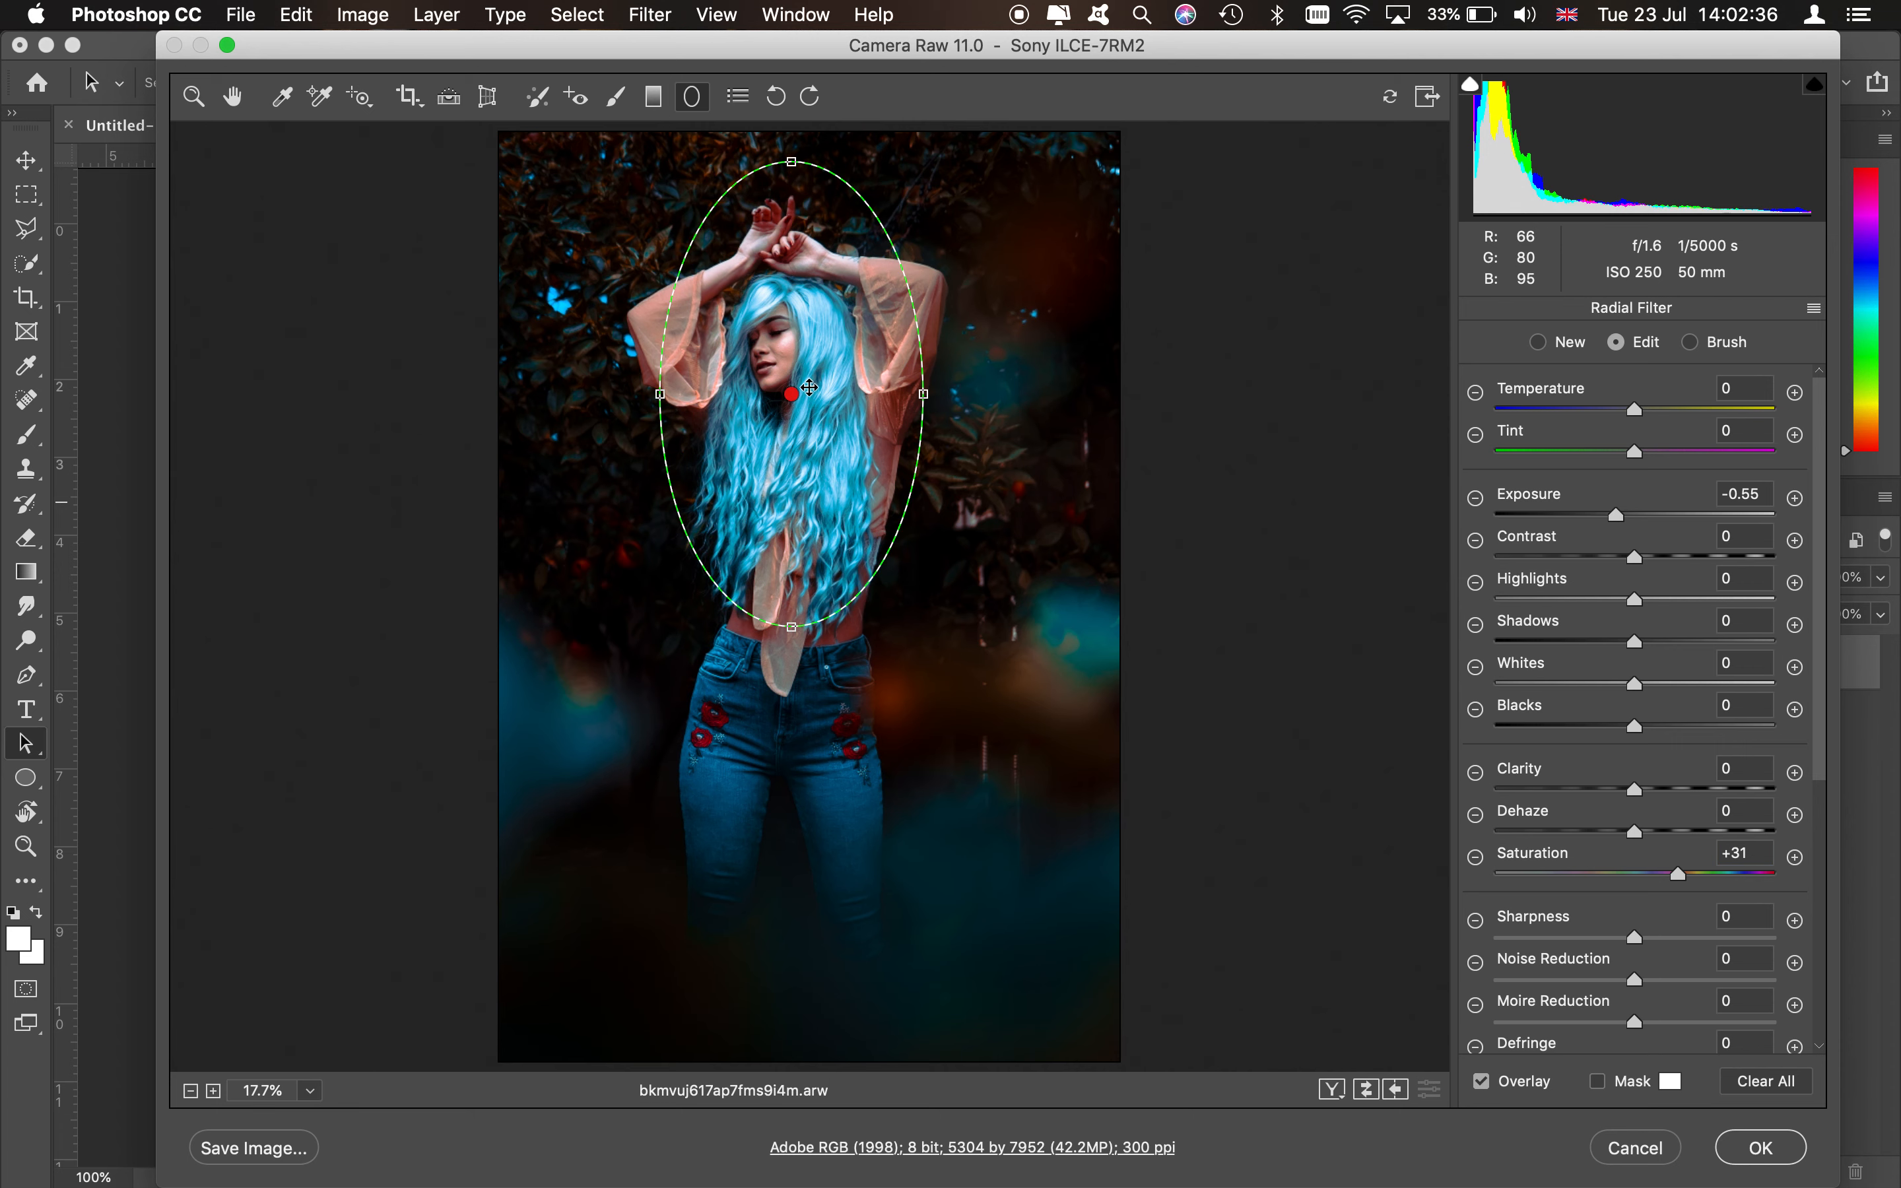
drag(795, 410, 795, 433)
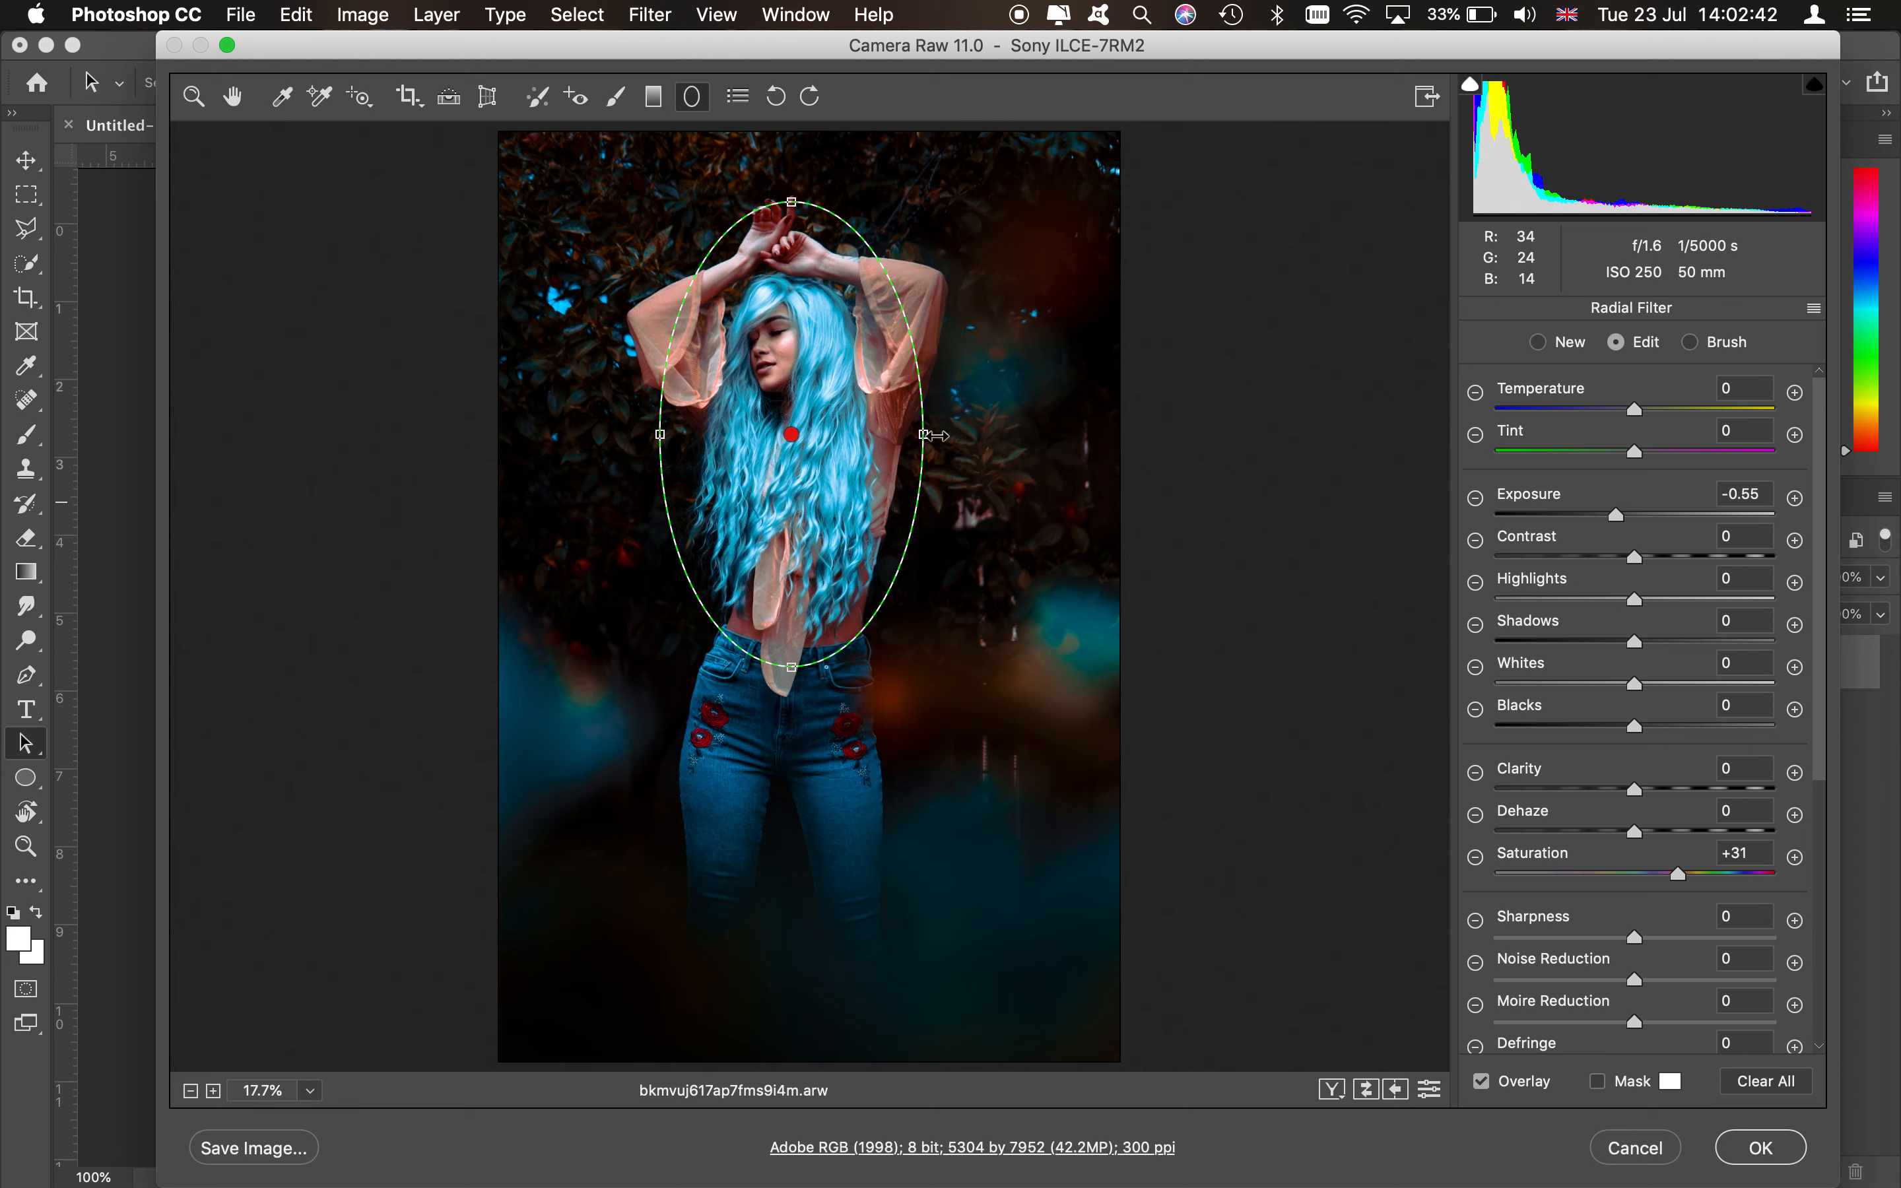
drag(924, 434, 947, 433)
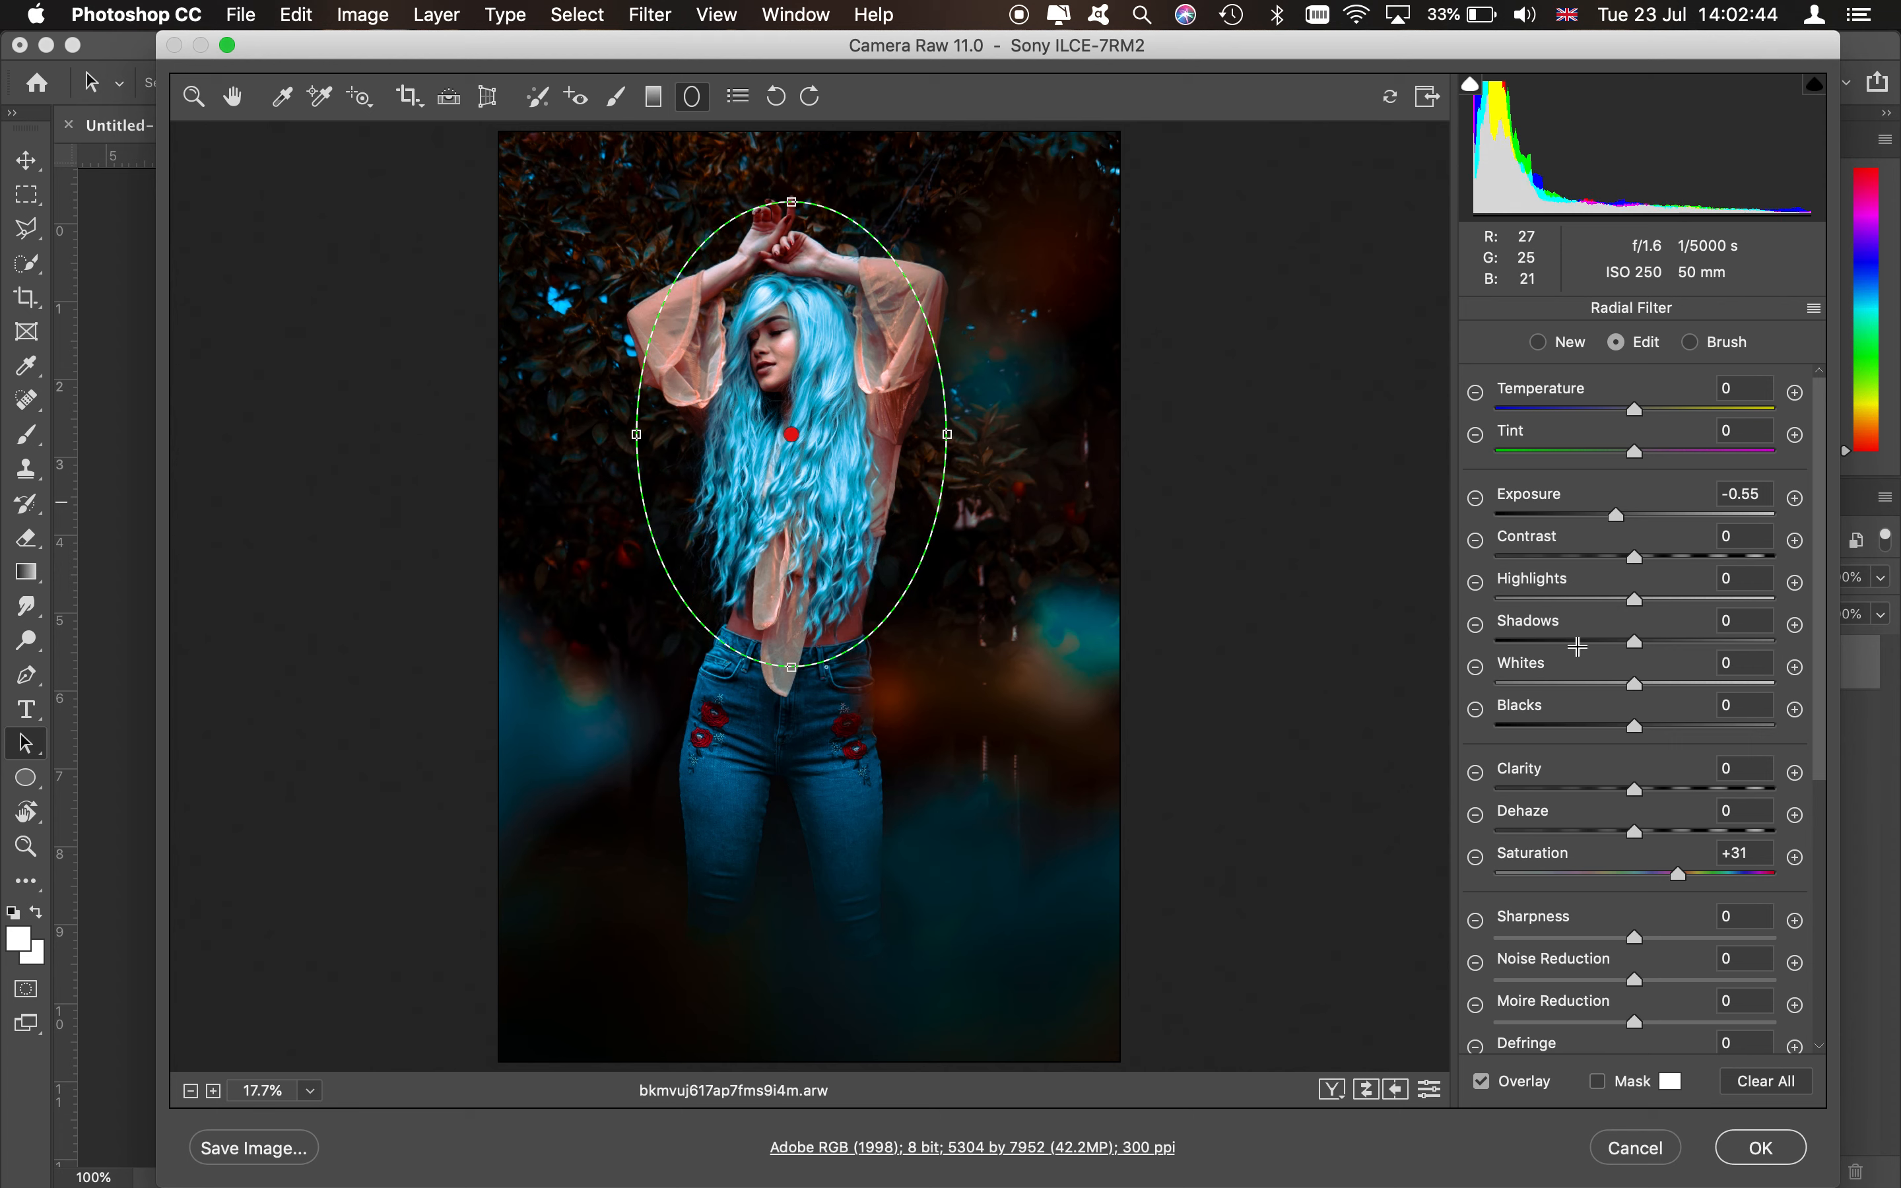
scroll(1586, 905, down, 5)
scroll(1585, 905, down, 2)
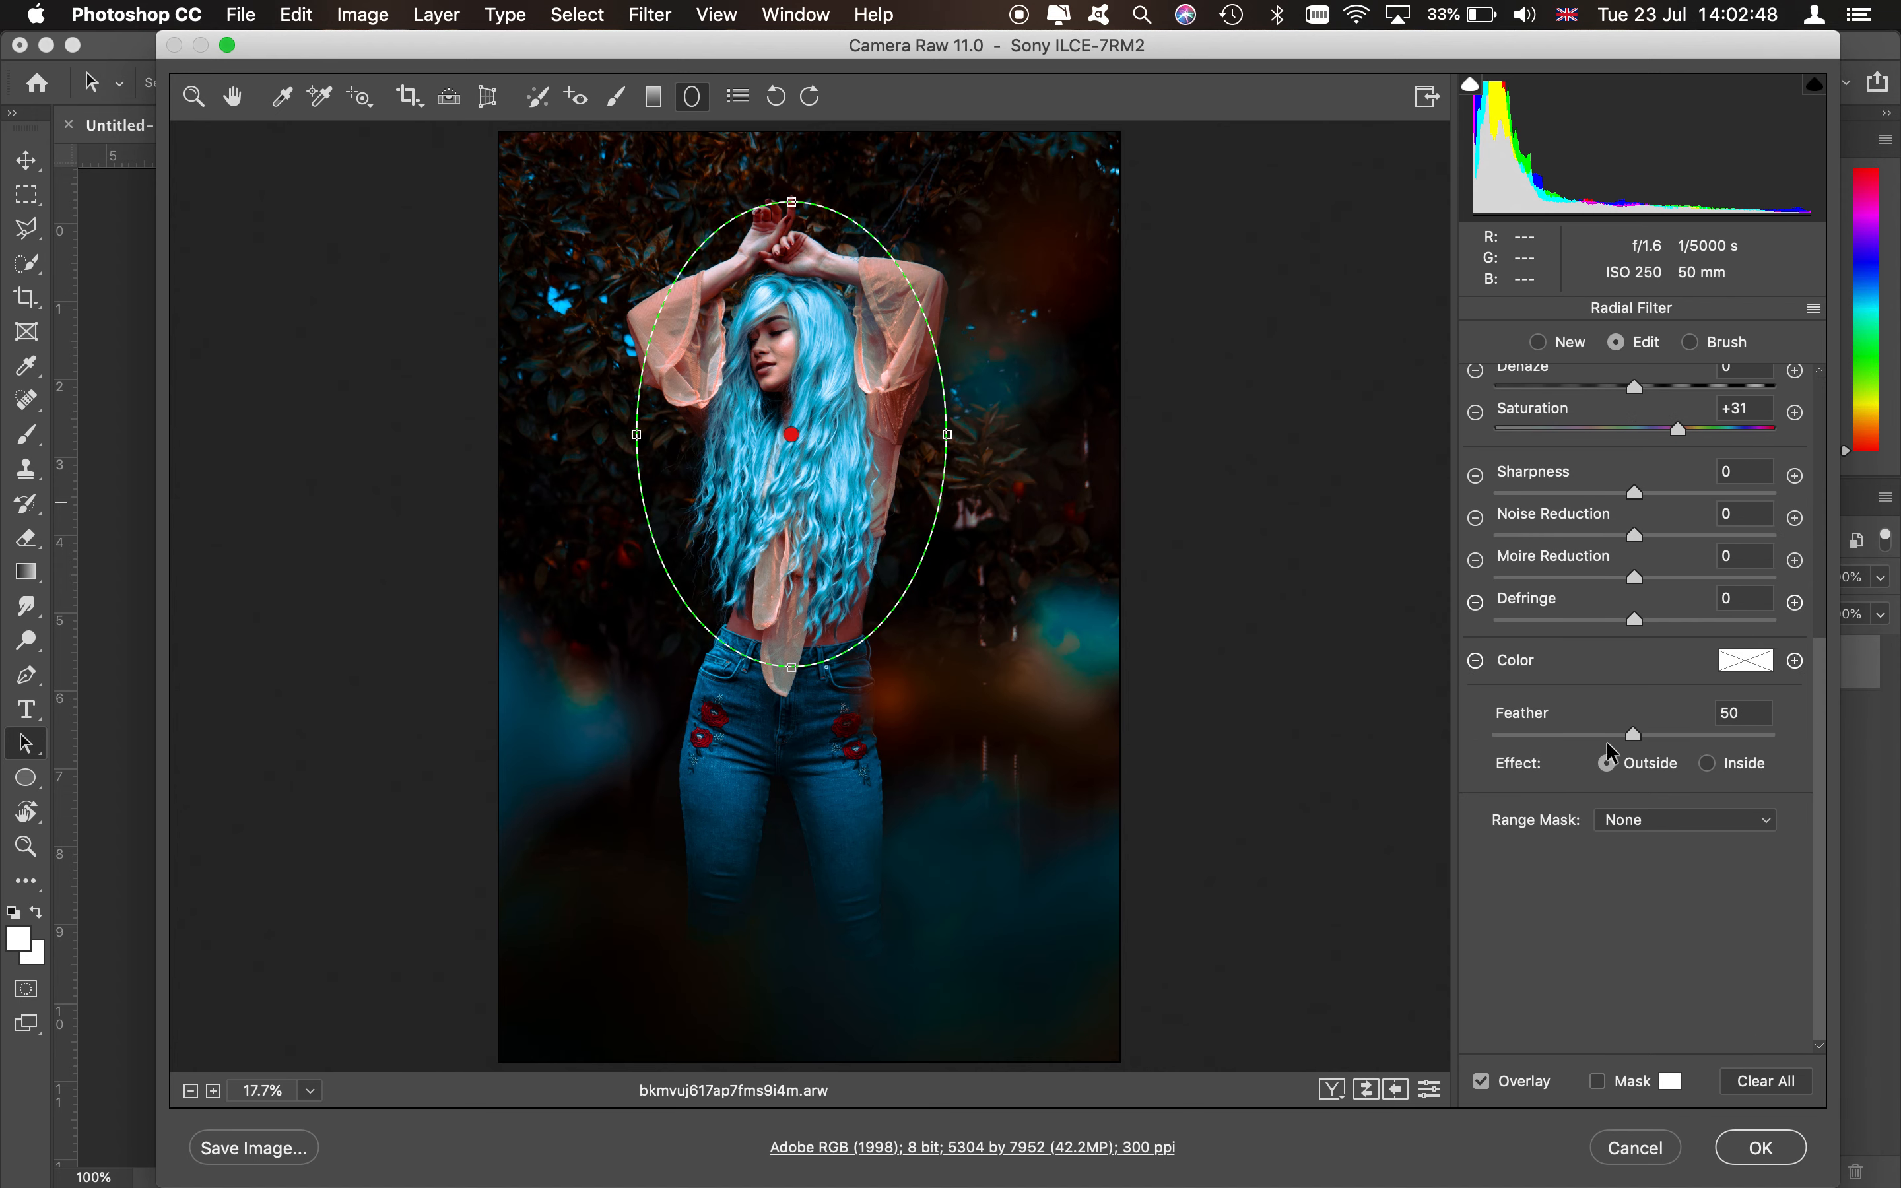
scroll(1608, 572, up, 9)
scroll(1608, 572, up, 2)
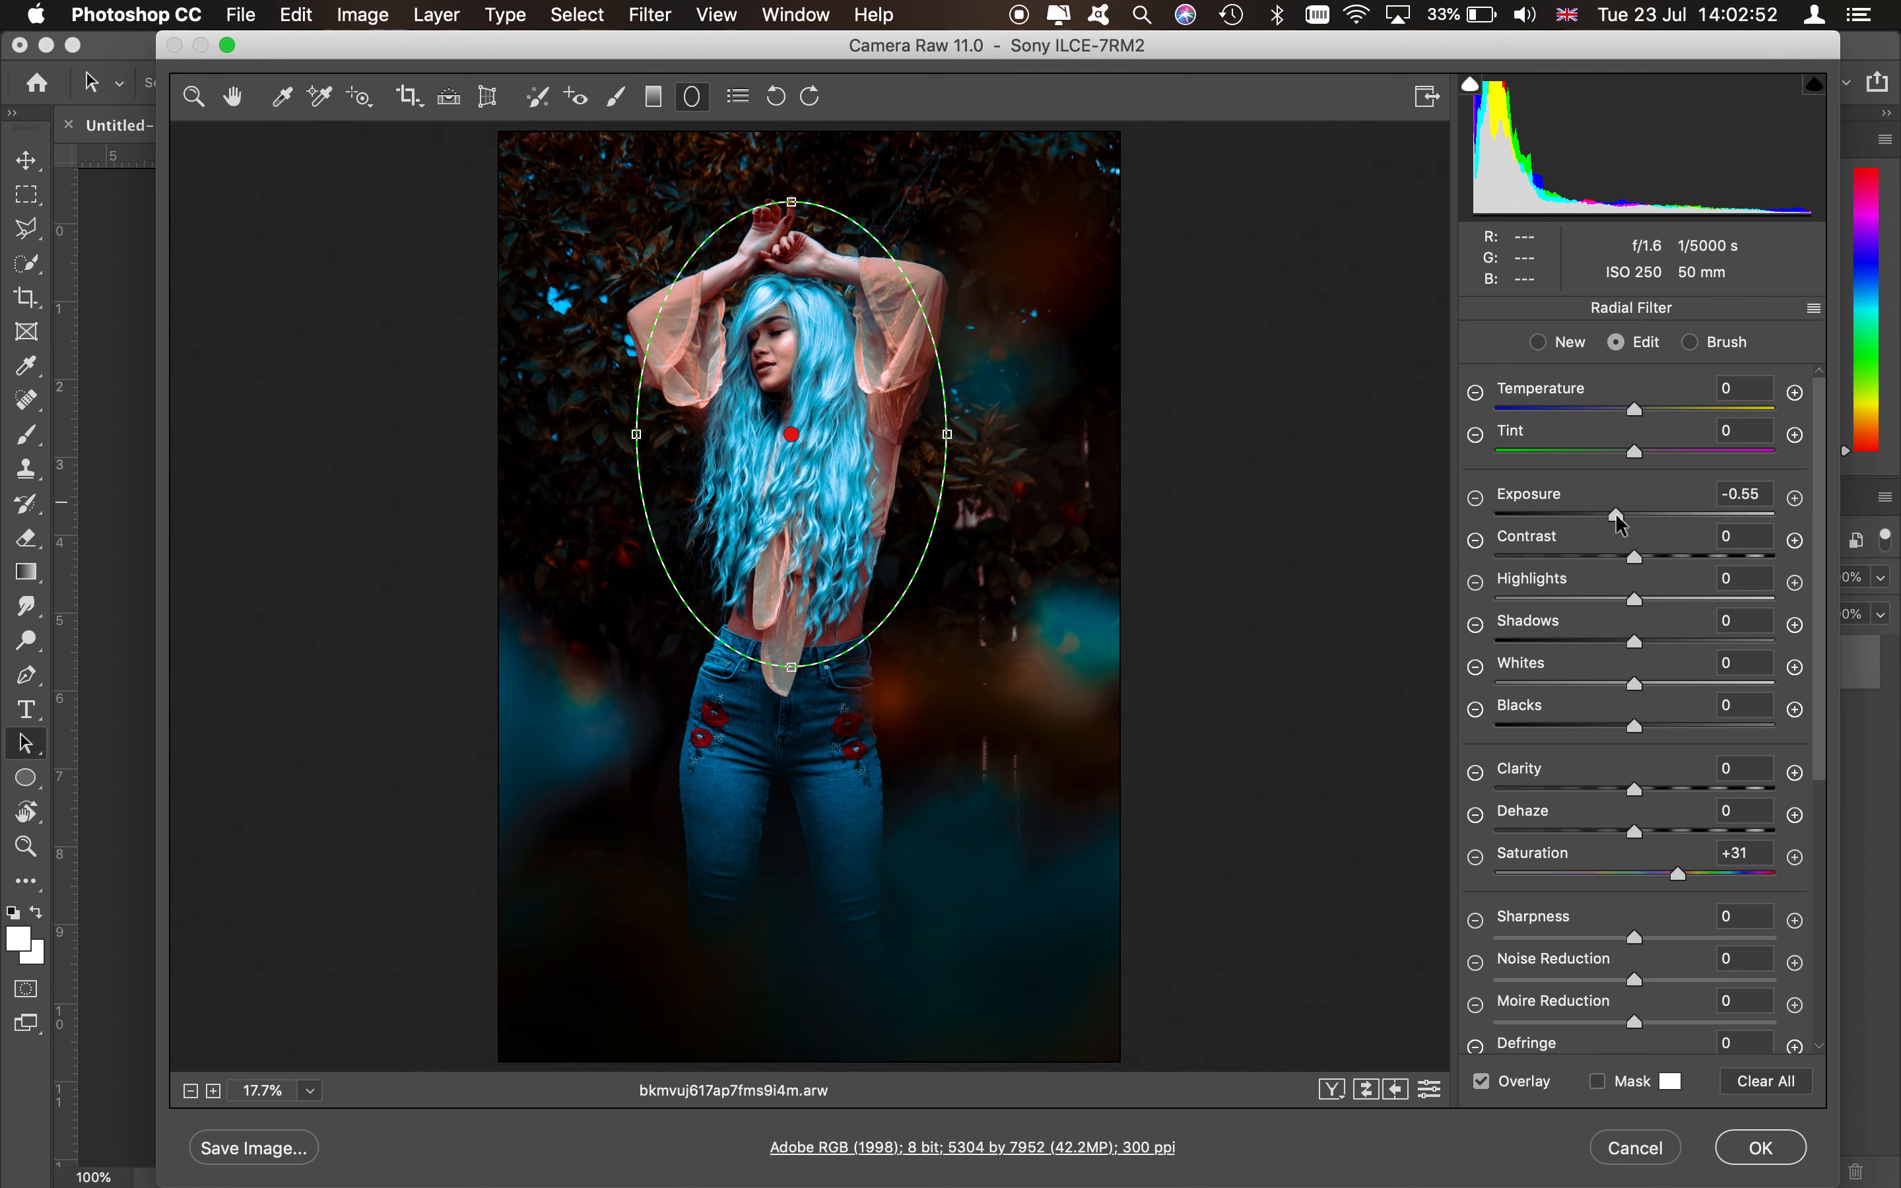
- Set the radial filter's exposure to -0.10
mouse_move(1616, 513)
mouse_down()
mouse_move(1694, 507)
mouse_move(1630, 515)
mouse_up()
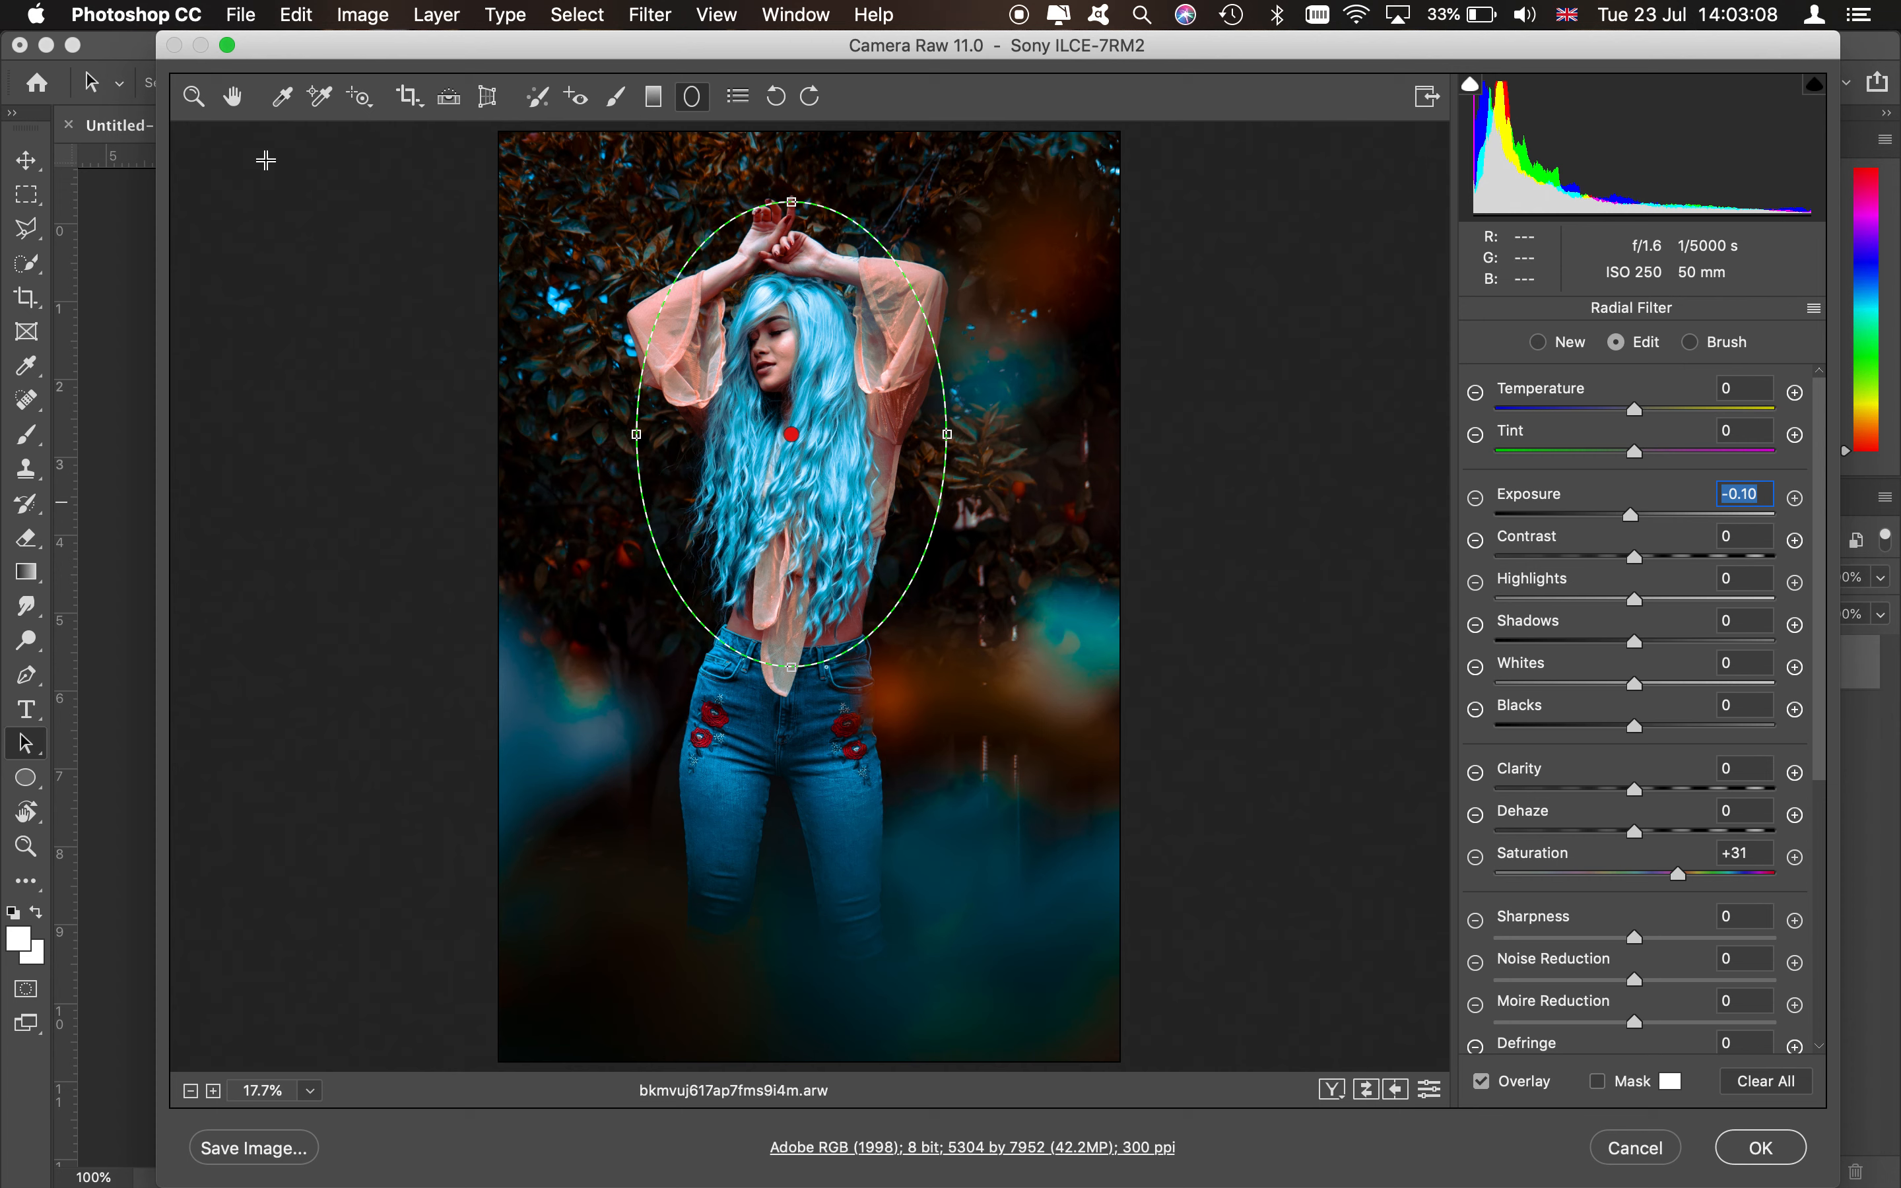
- Switch to the Adjustment Brush, shrink the brush, set highlights to +23, and paint over the model's hair
click(619, 100)
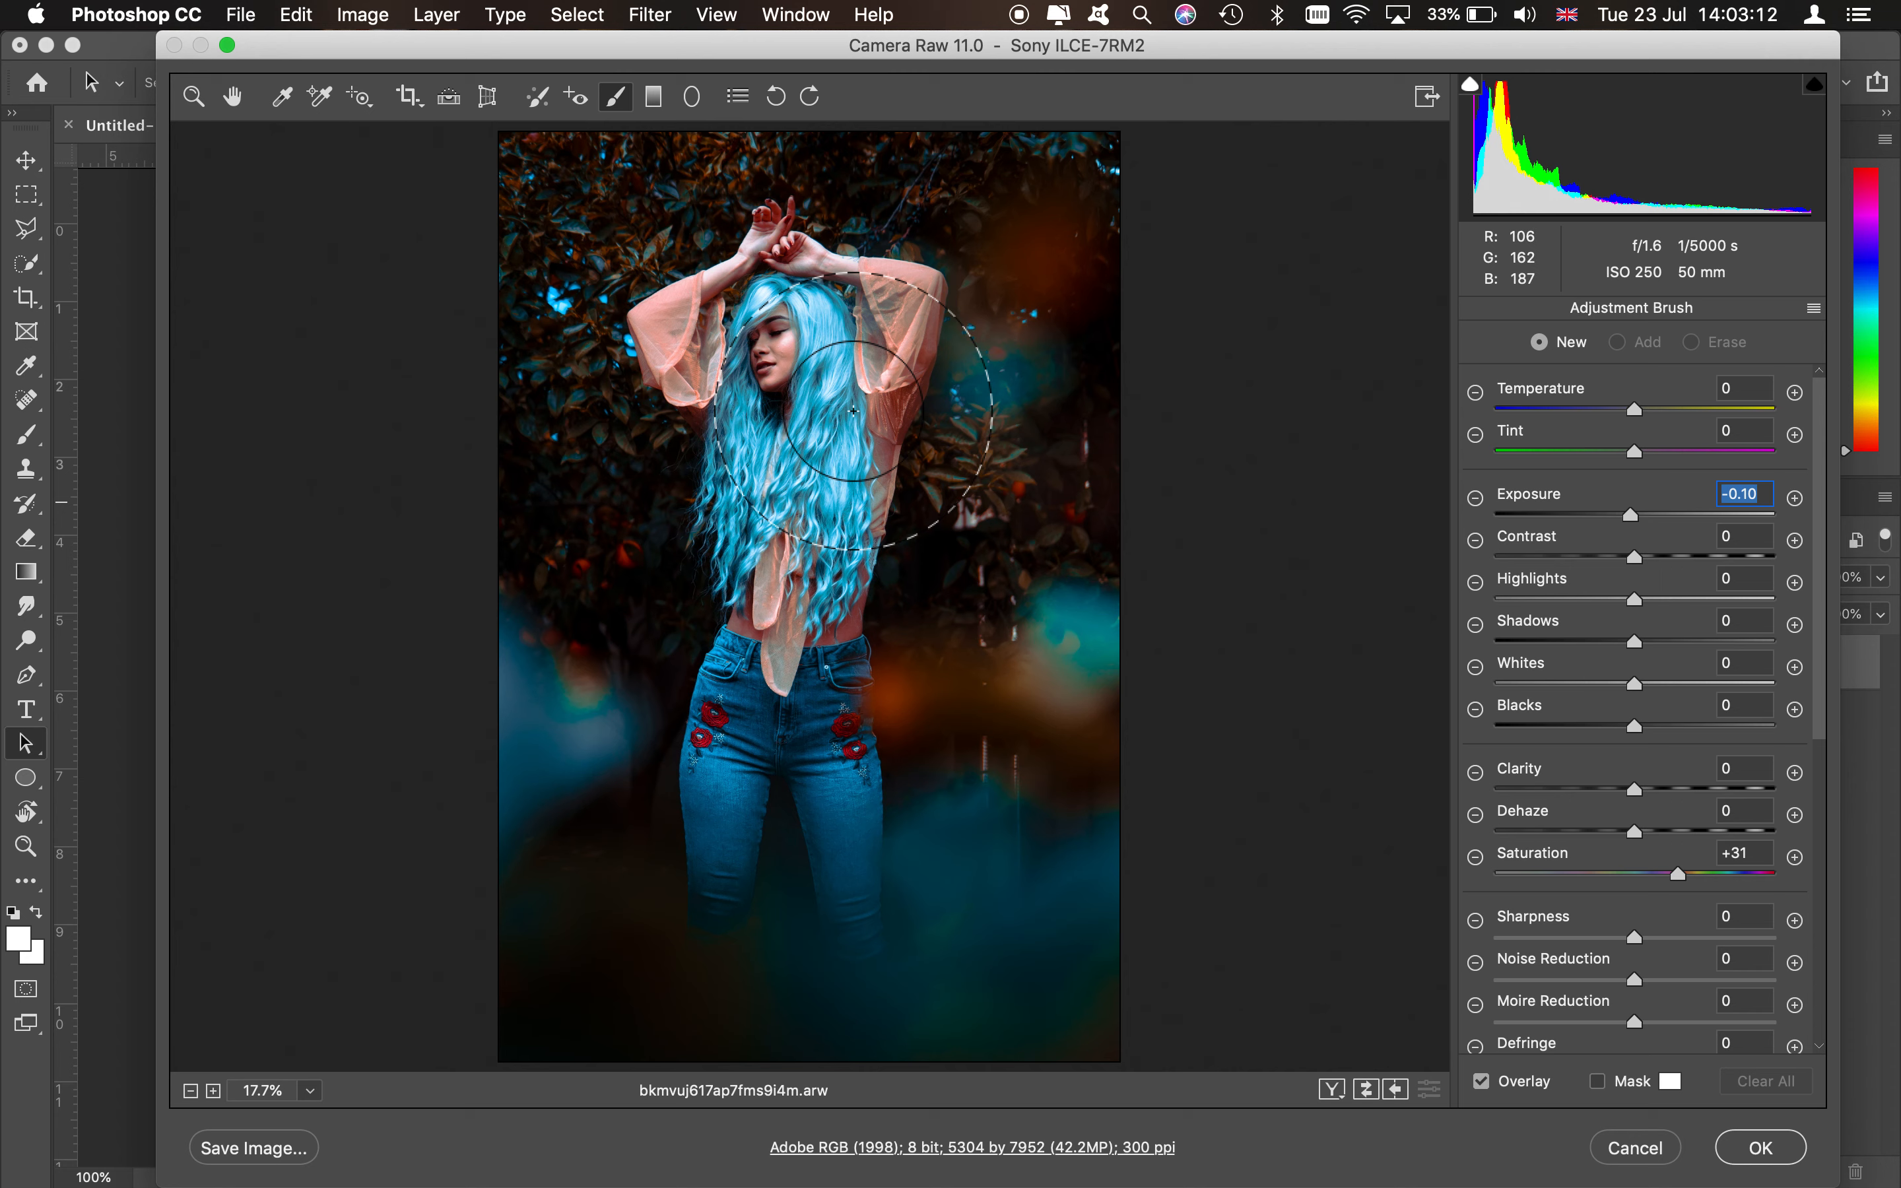
key([)
key([)
key([)
key([)
key([)
key([)
key([)
key([)
key([)
key([)
key([)
key([)
key([)
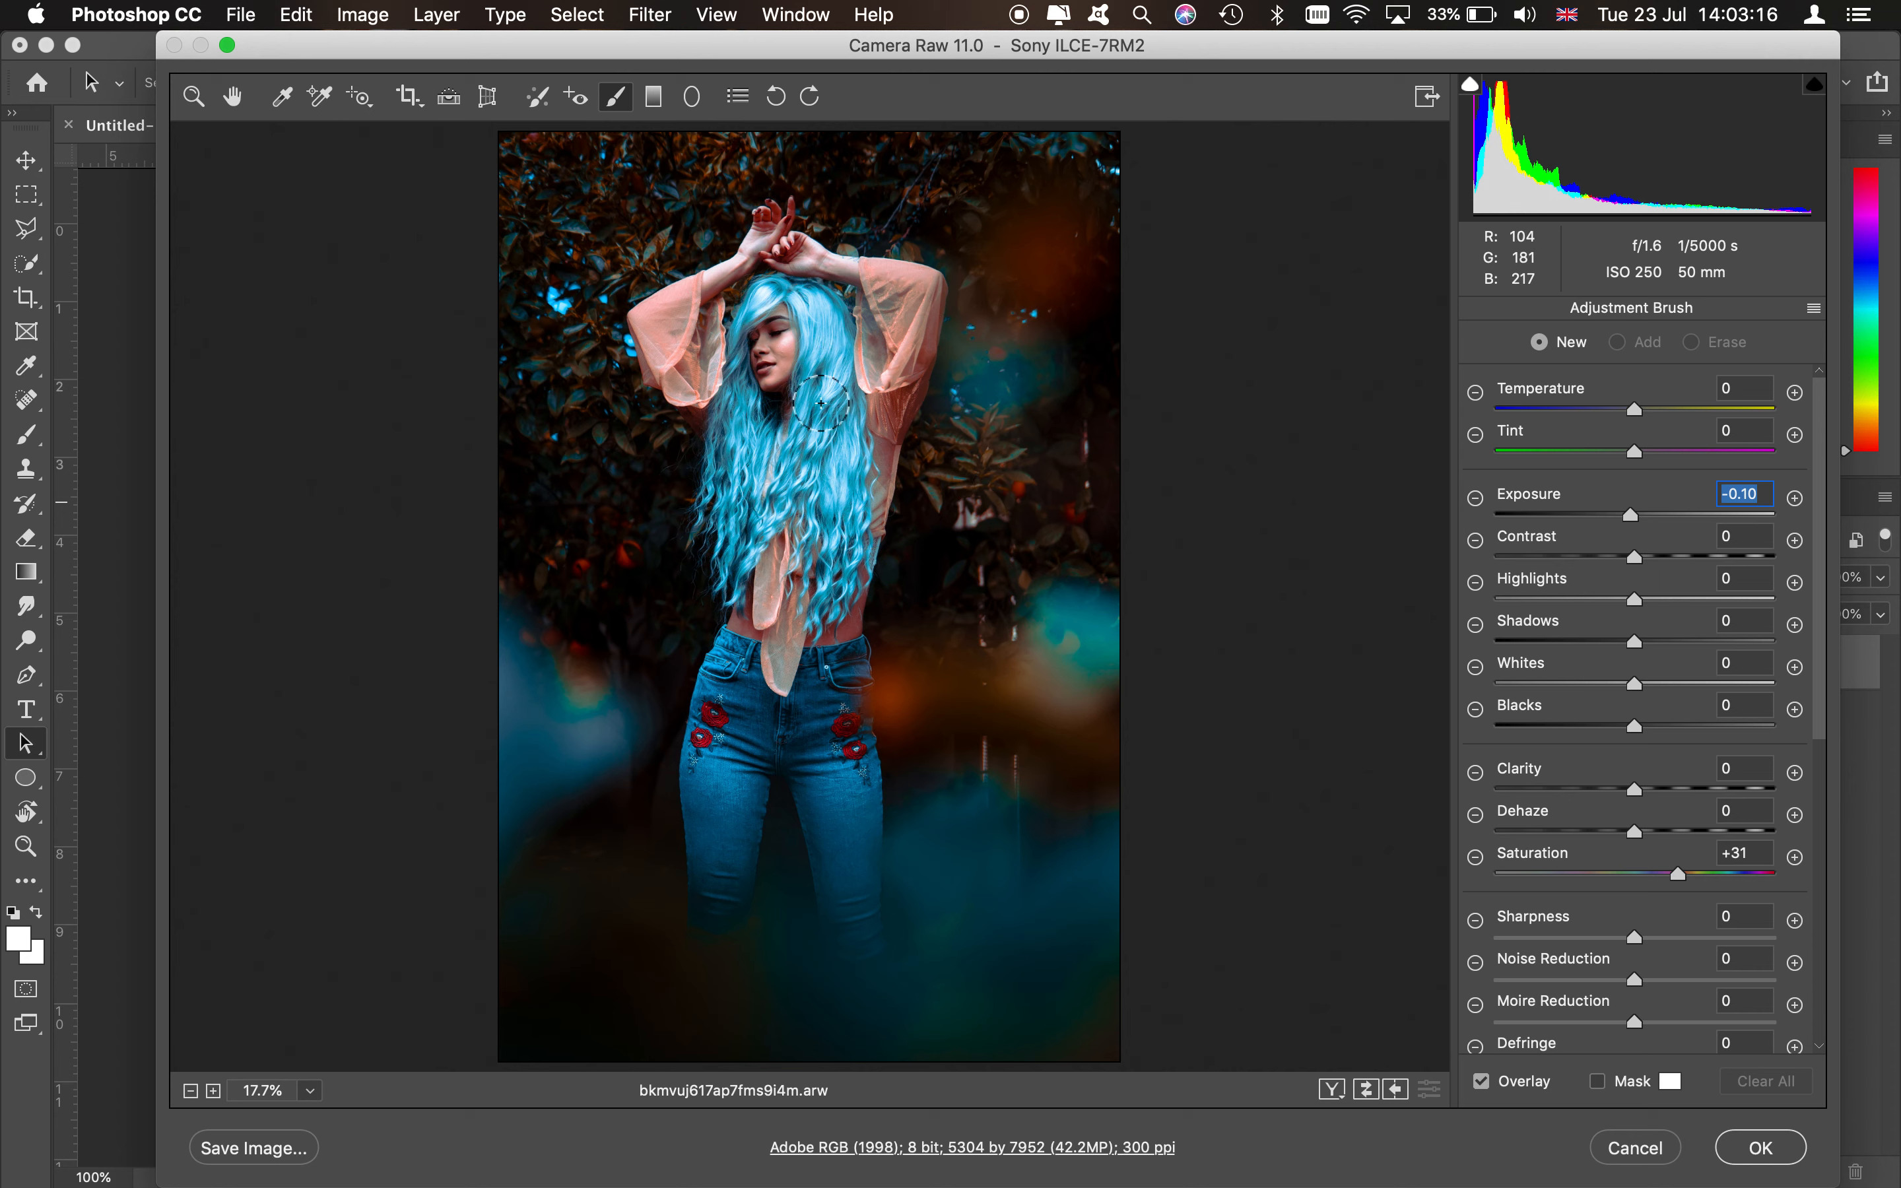
click(1666, 598)
mouse_move(849, 348)
mouse_down()
mouse_move(802, 507)
mouse_move(828, 416)
mouse_up()
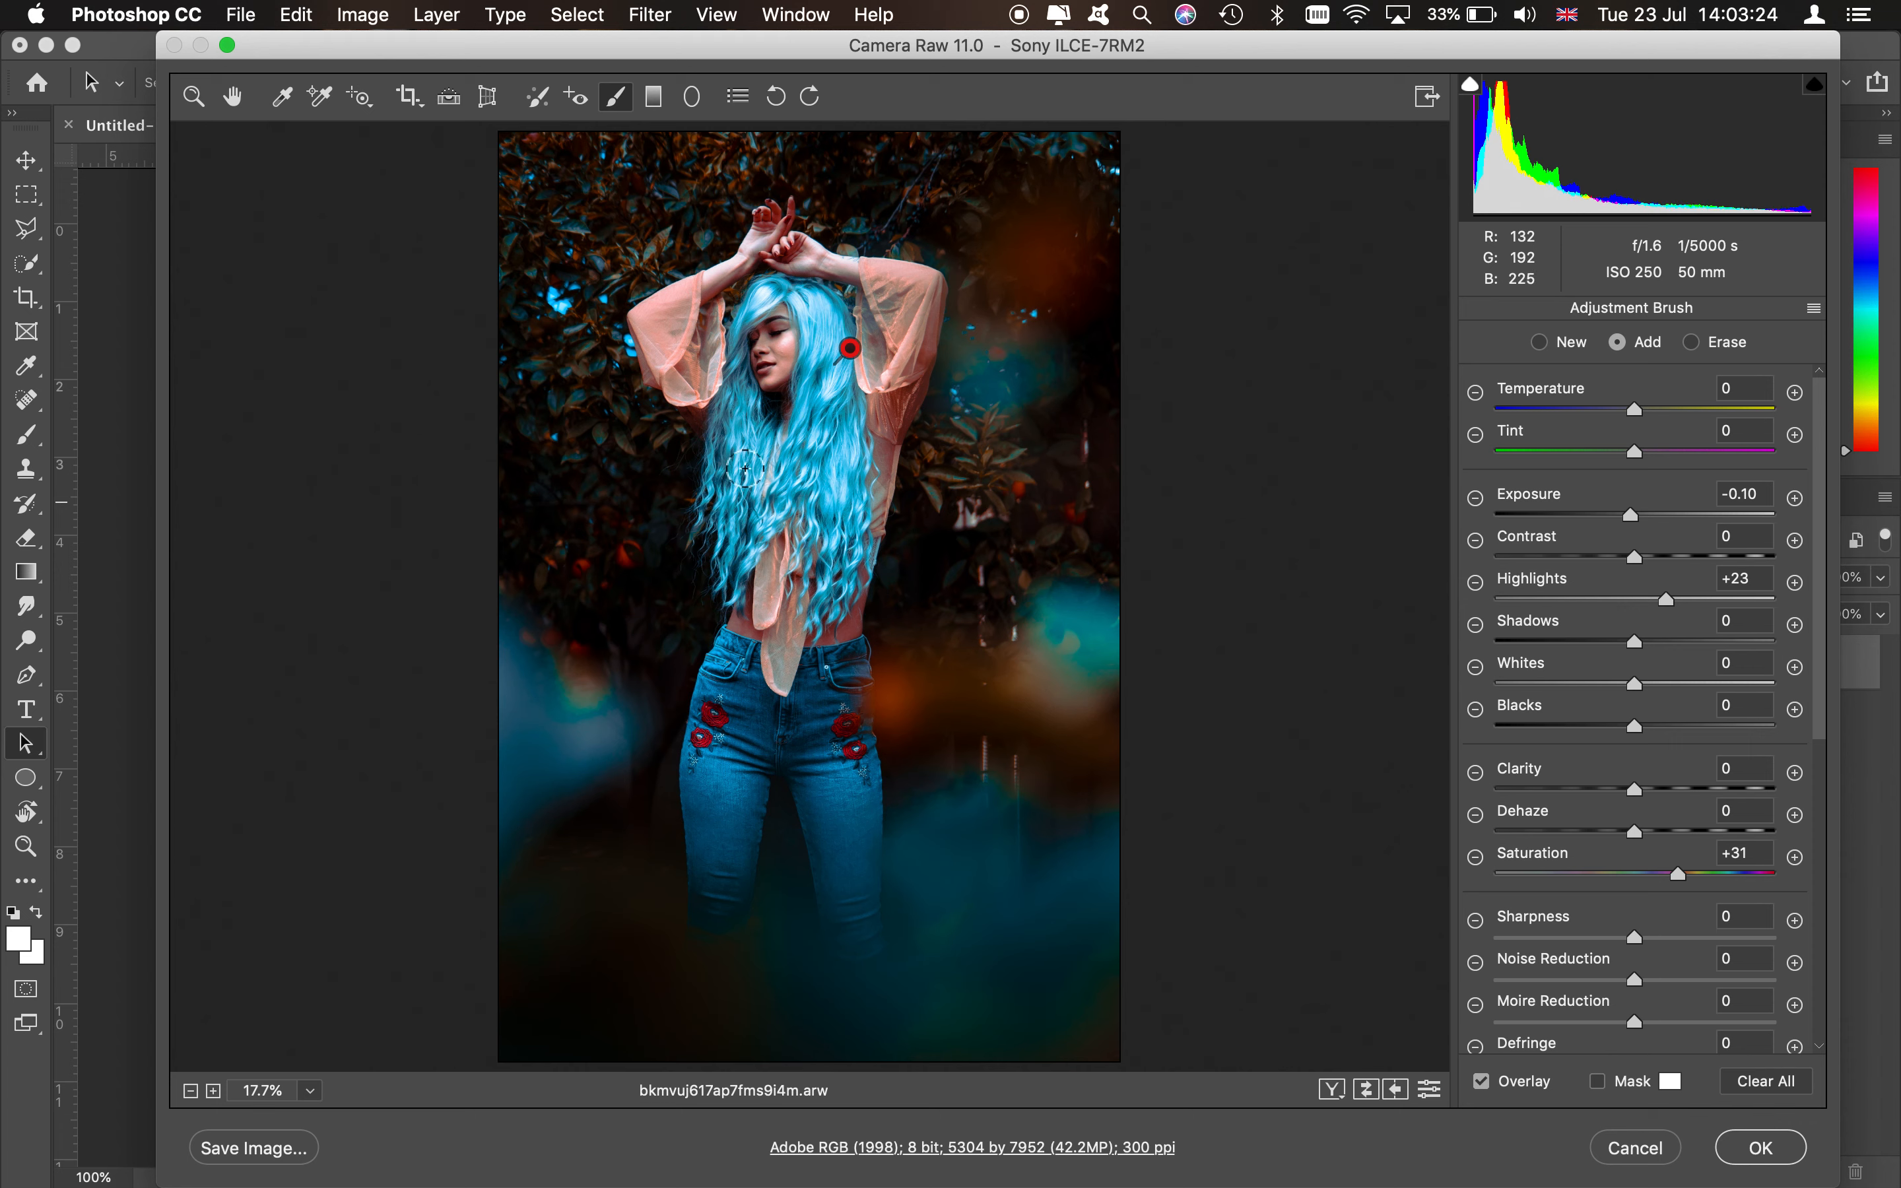
drag(751, 421, 751, 511)
- Set the brush adjustment's contrast to +24 and clarity to +30, keeping exposure at 0
click(1650, 513)
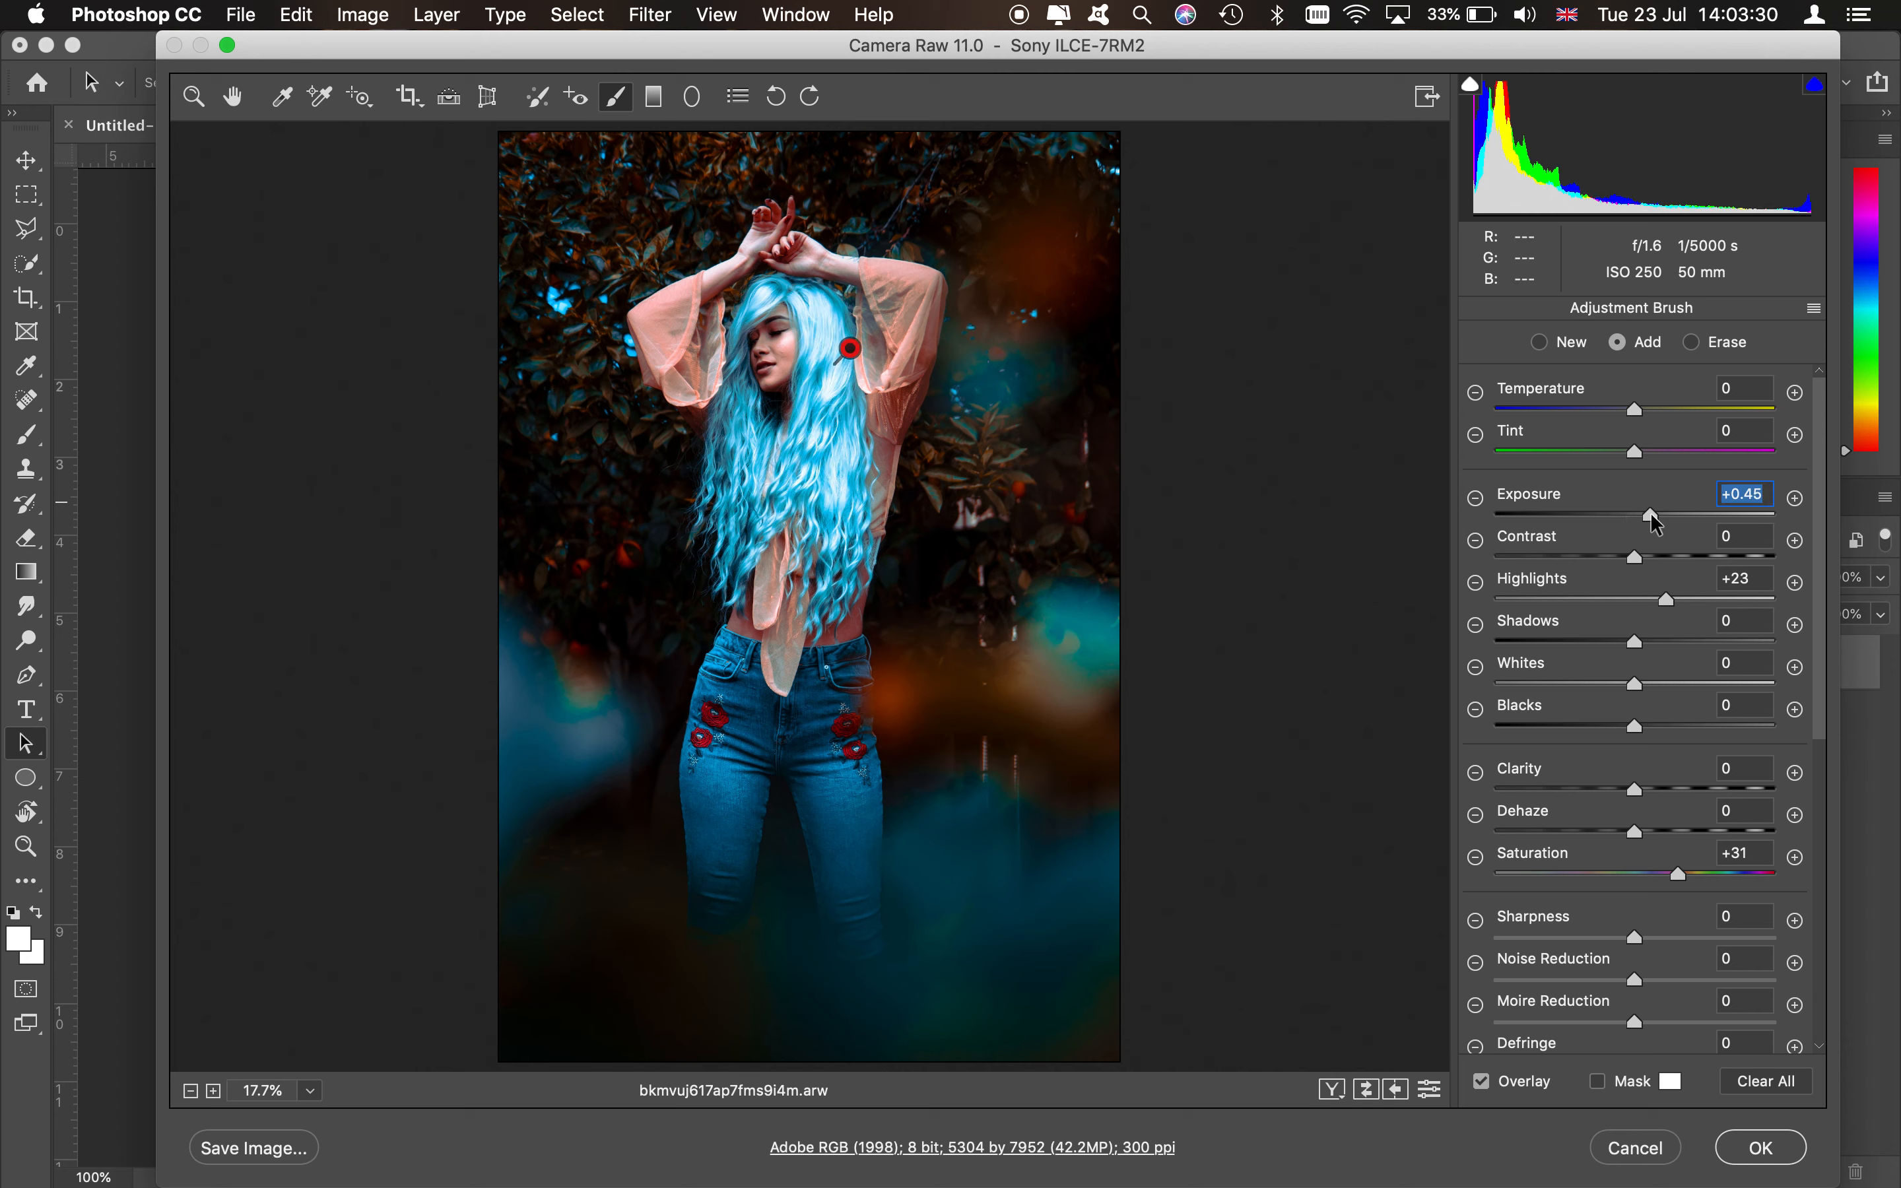
drag(1642, 513, 1634, 515)
click(1669, 557)
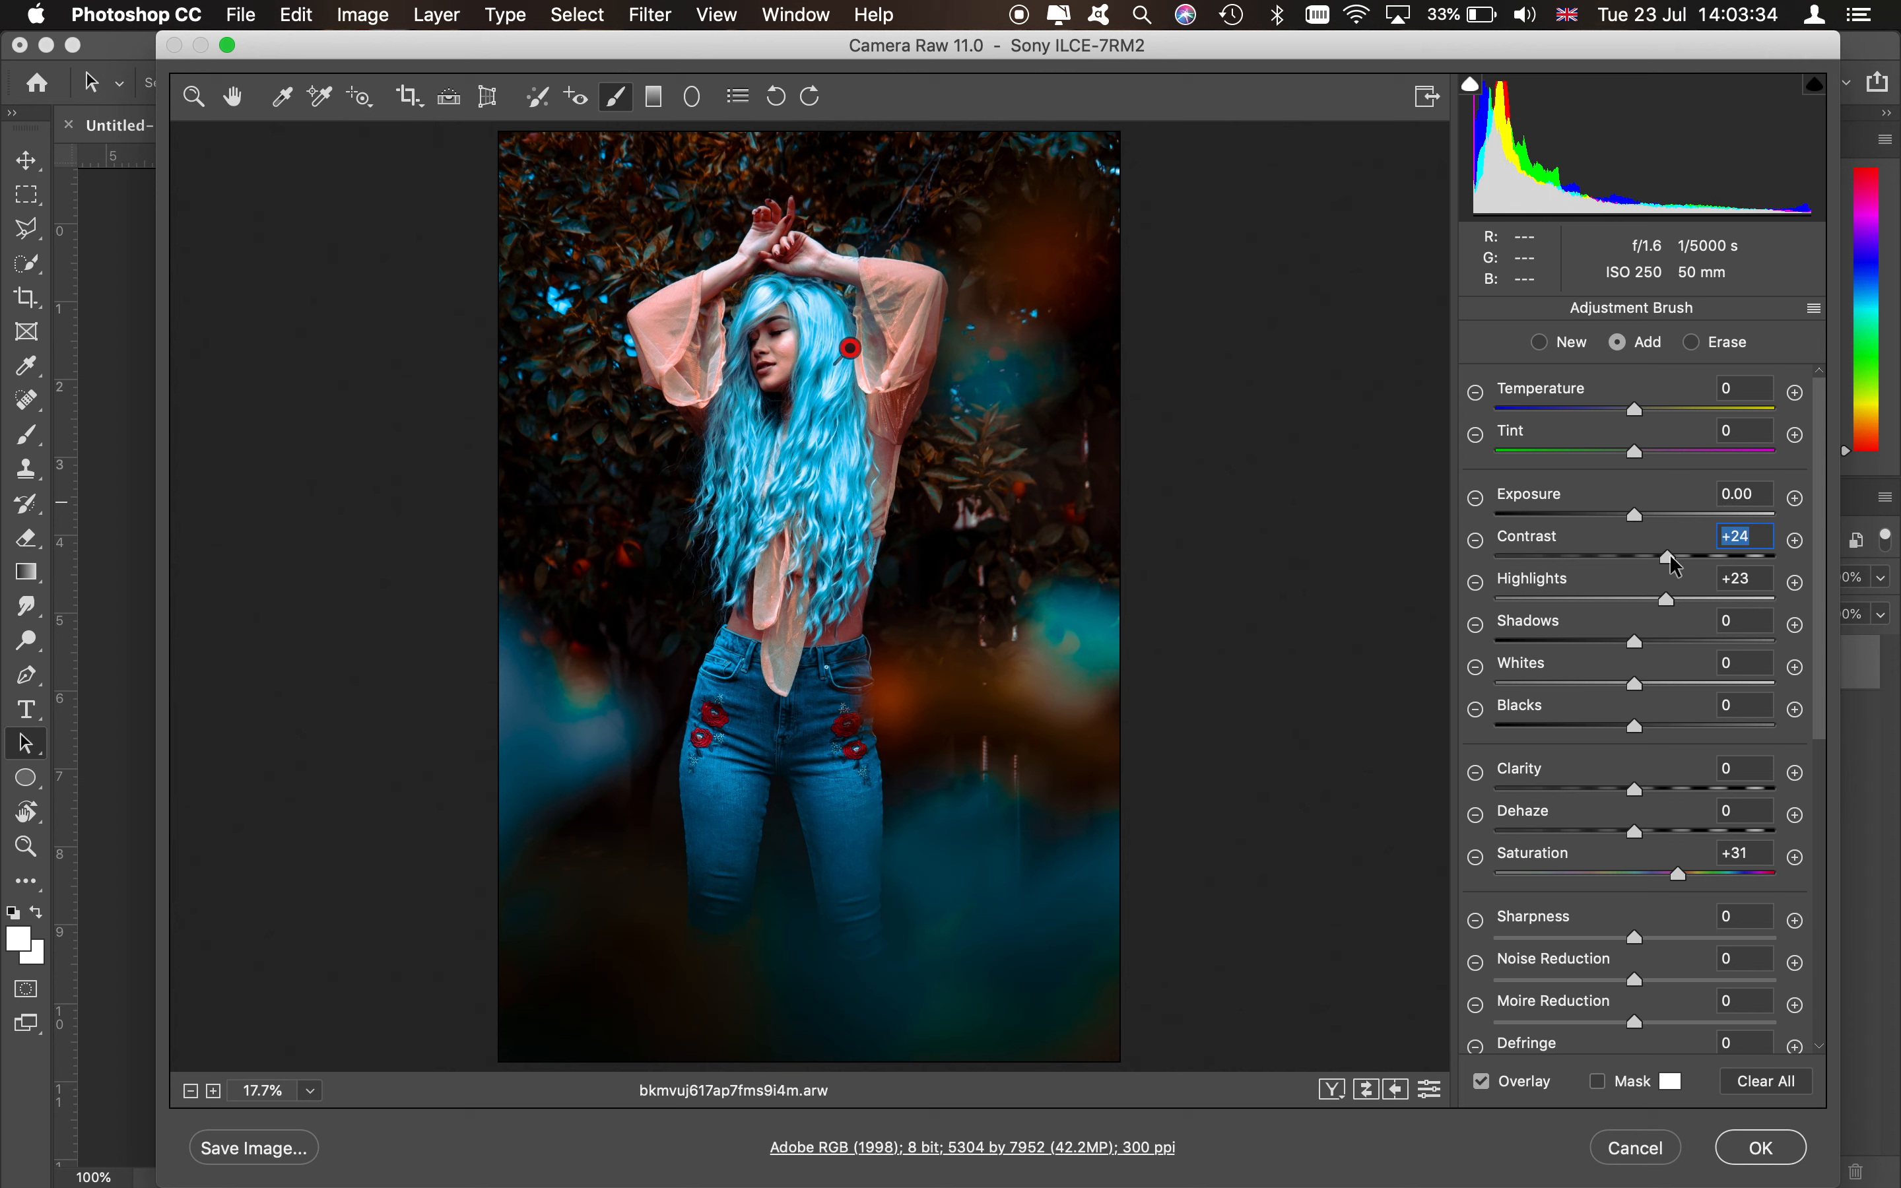
click(1675, 786)
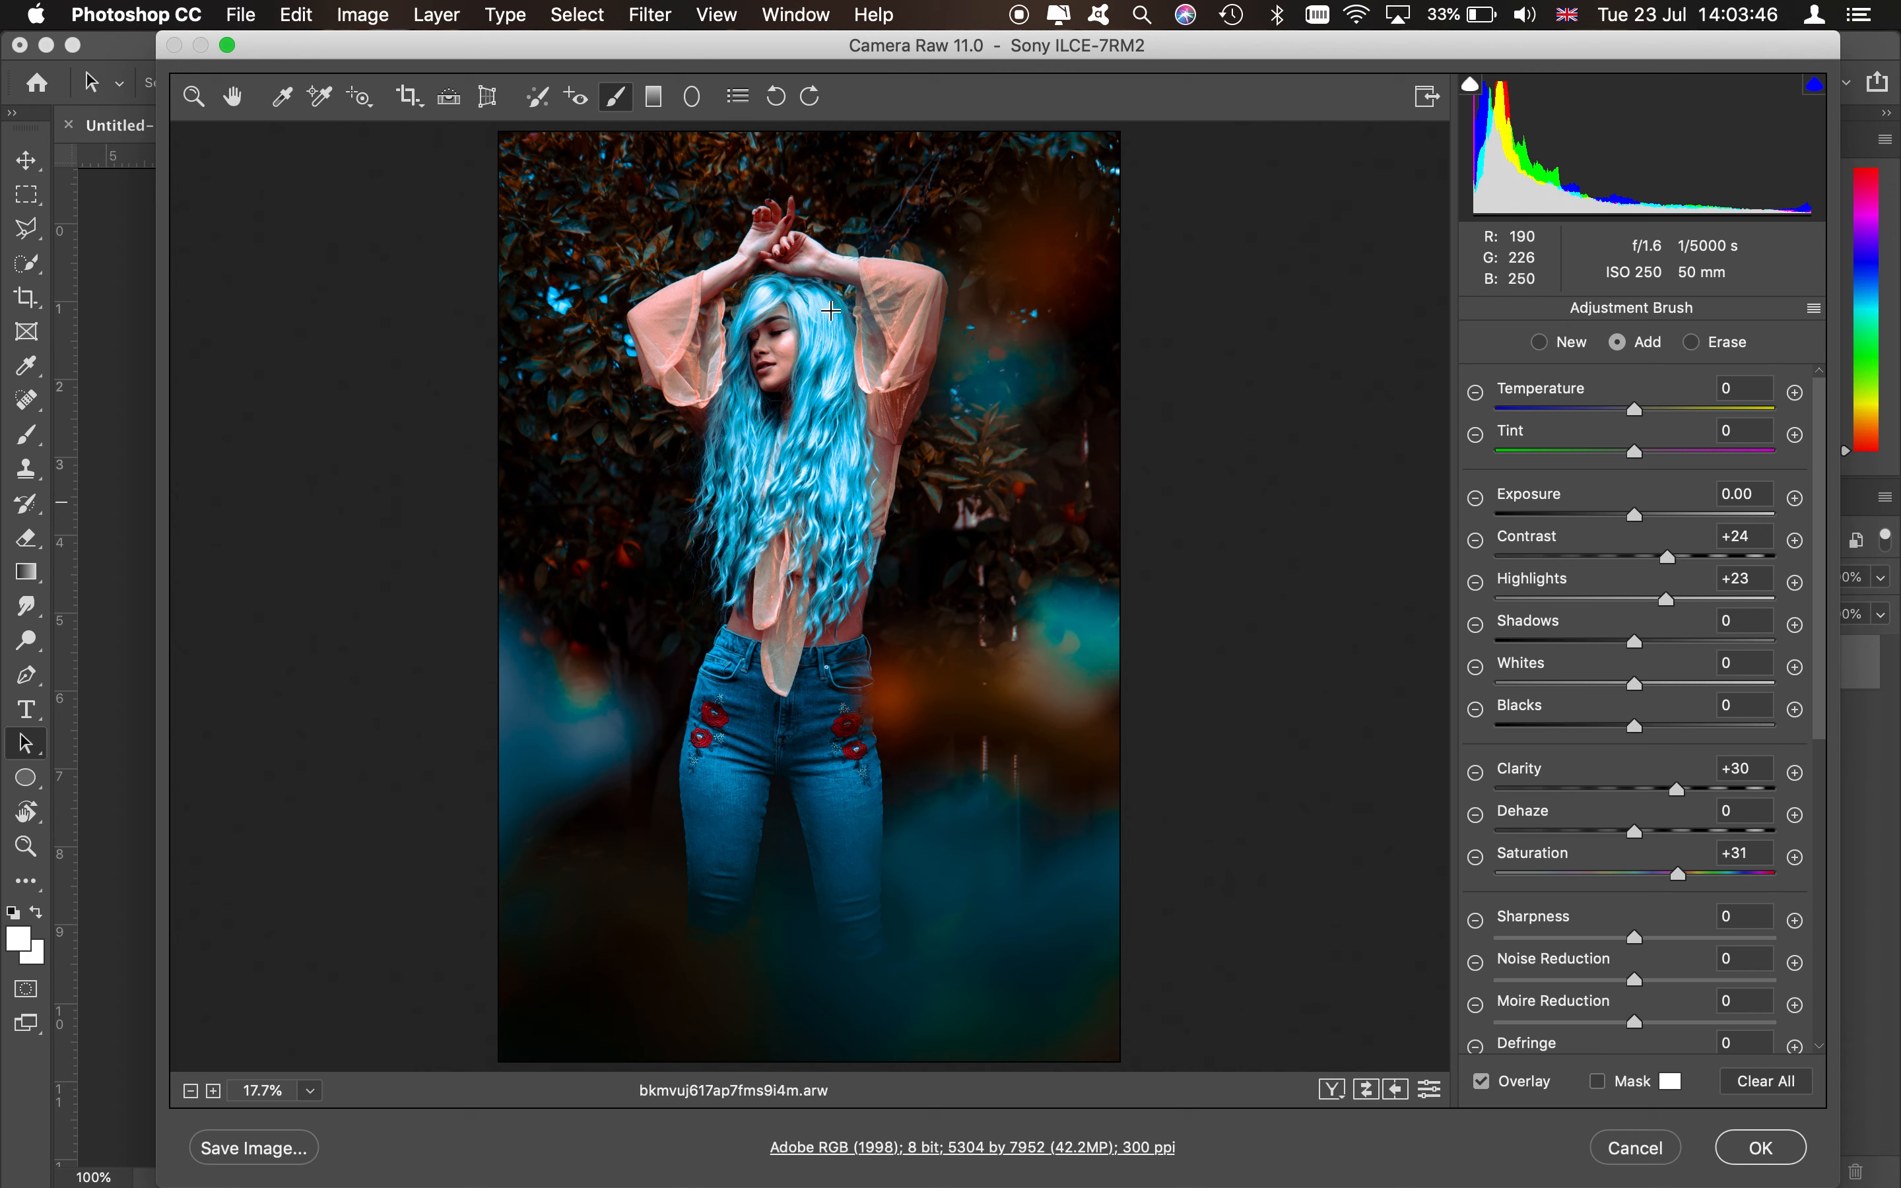
- Apply the Camera Raw edits and confirm placing the graded image into the document
scroll(1604, 912, down, 5)
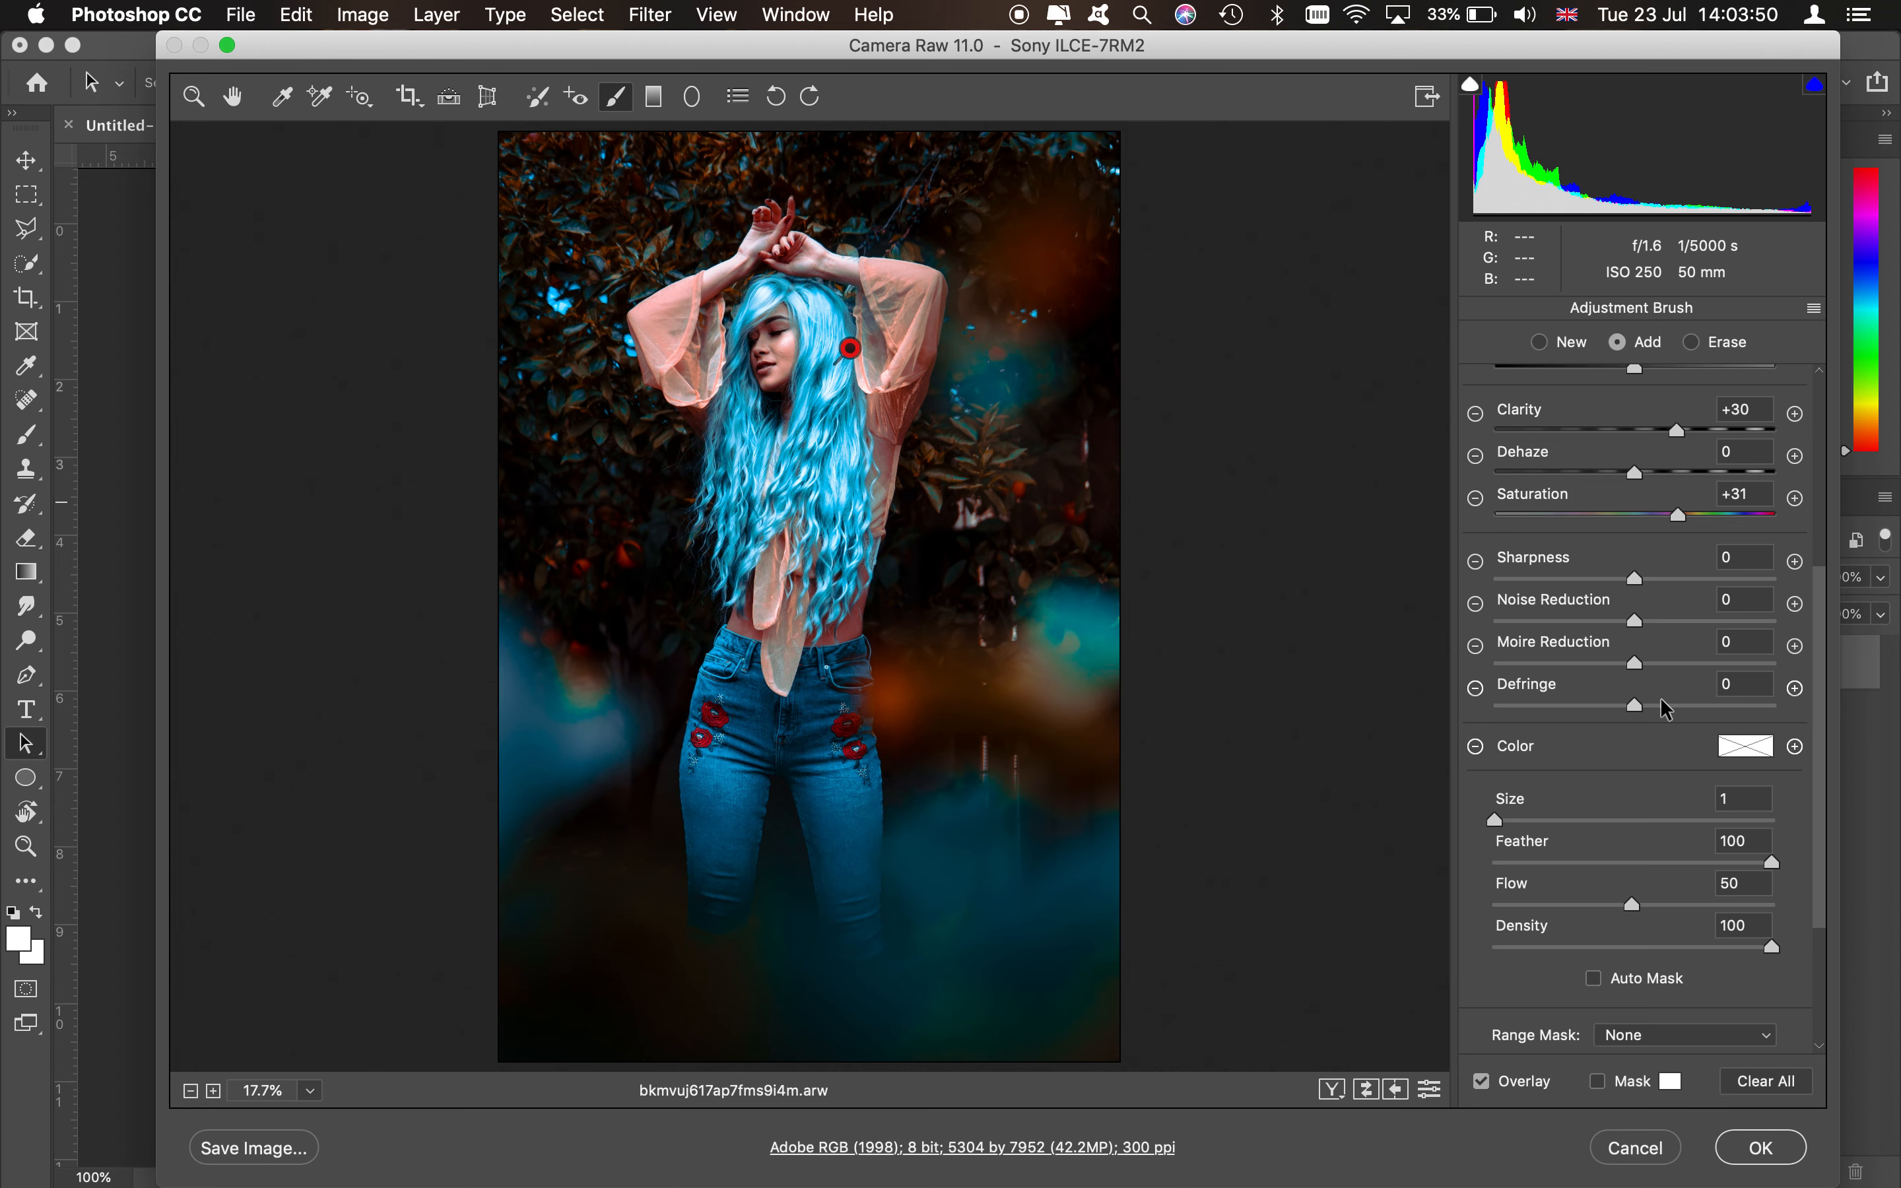
click(1763, 1148)
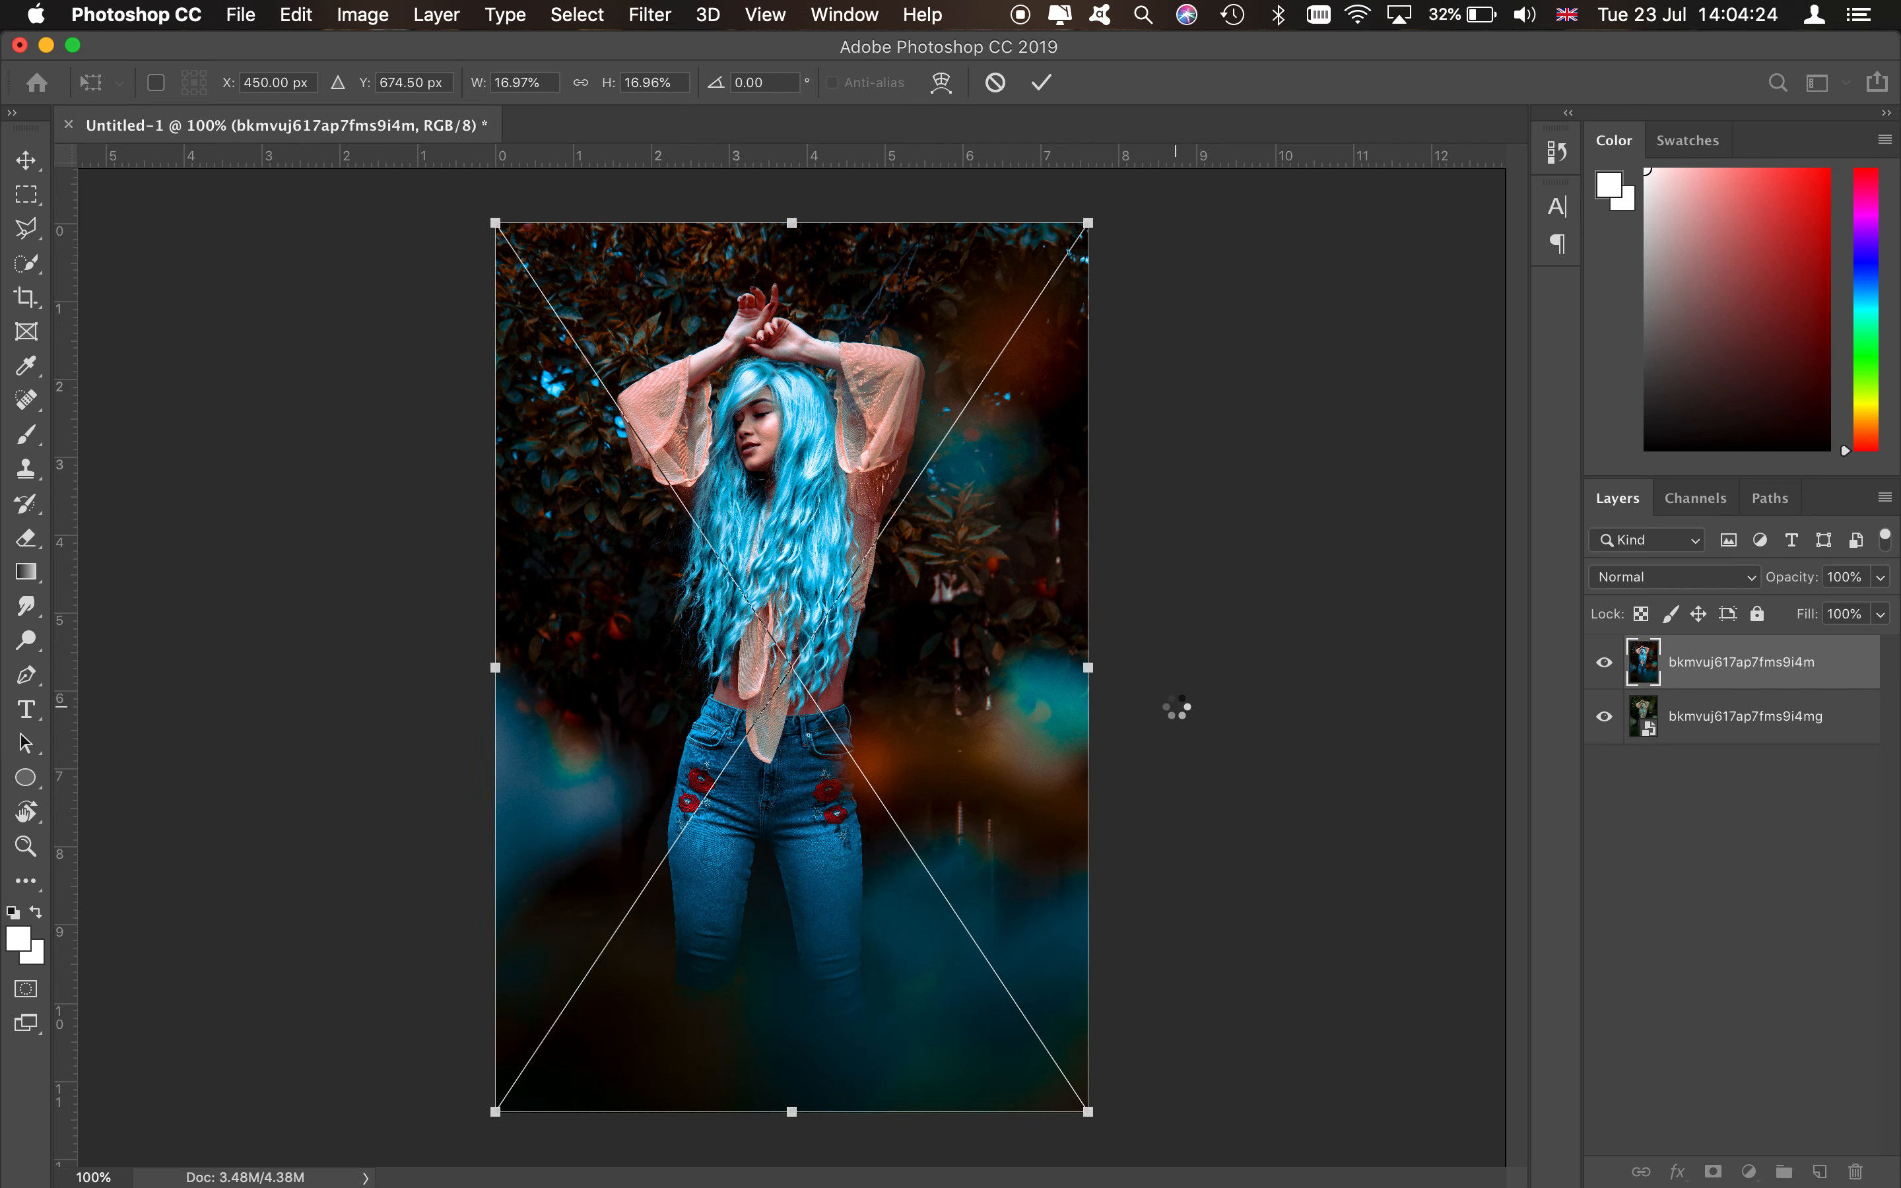
key(Return)
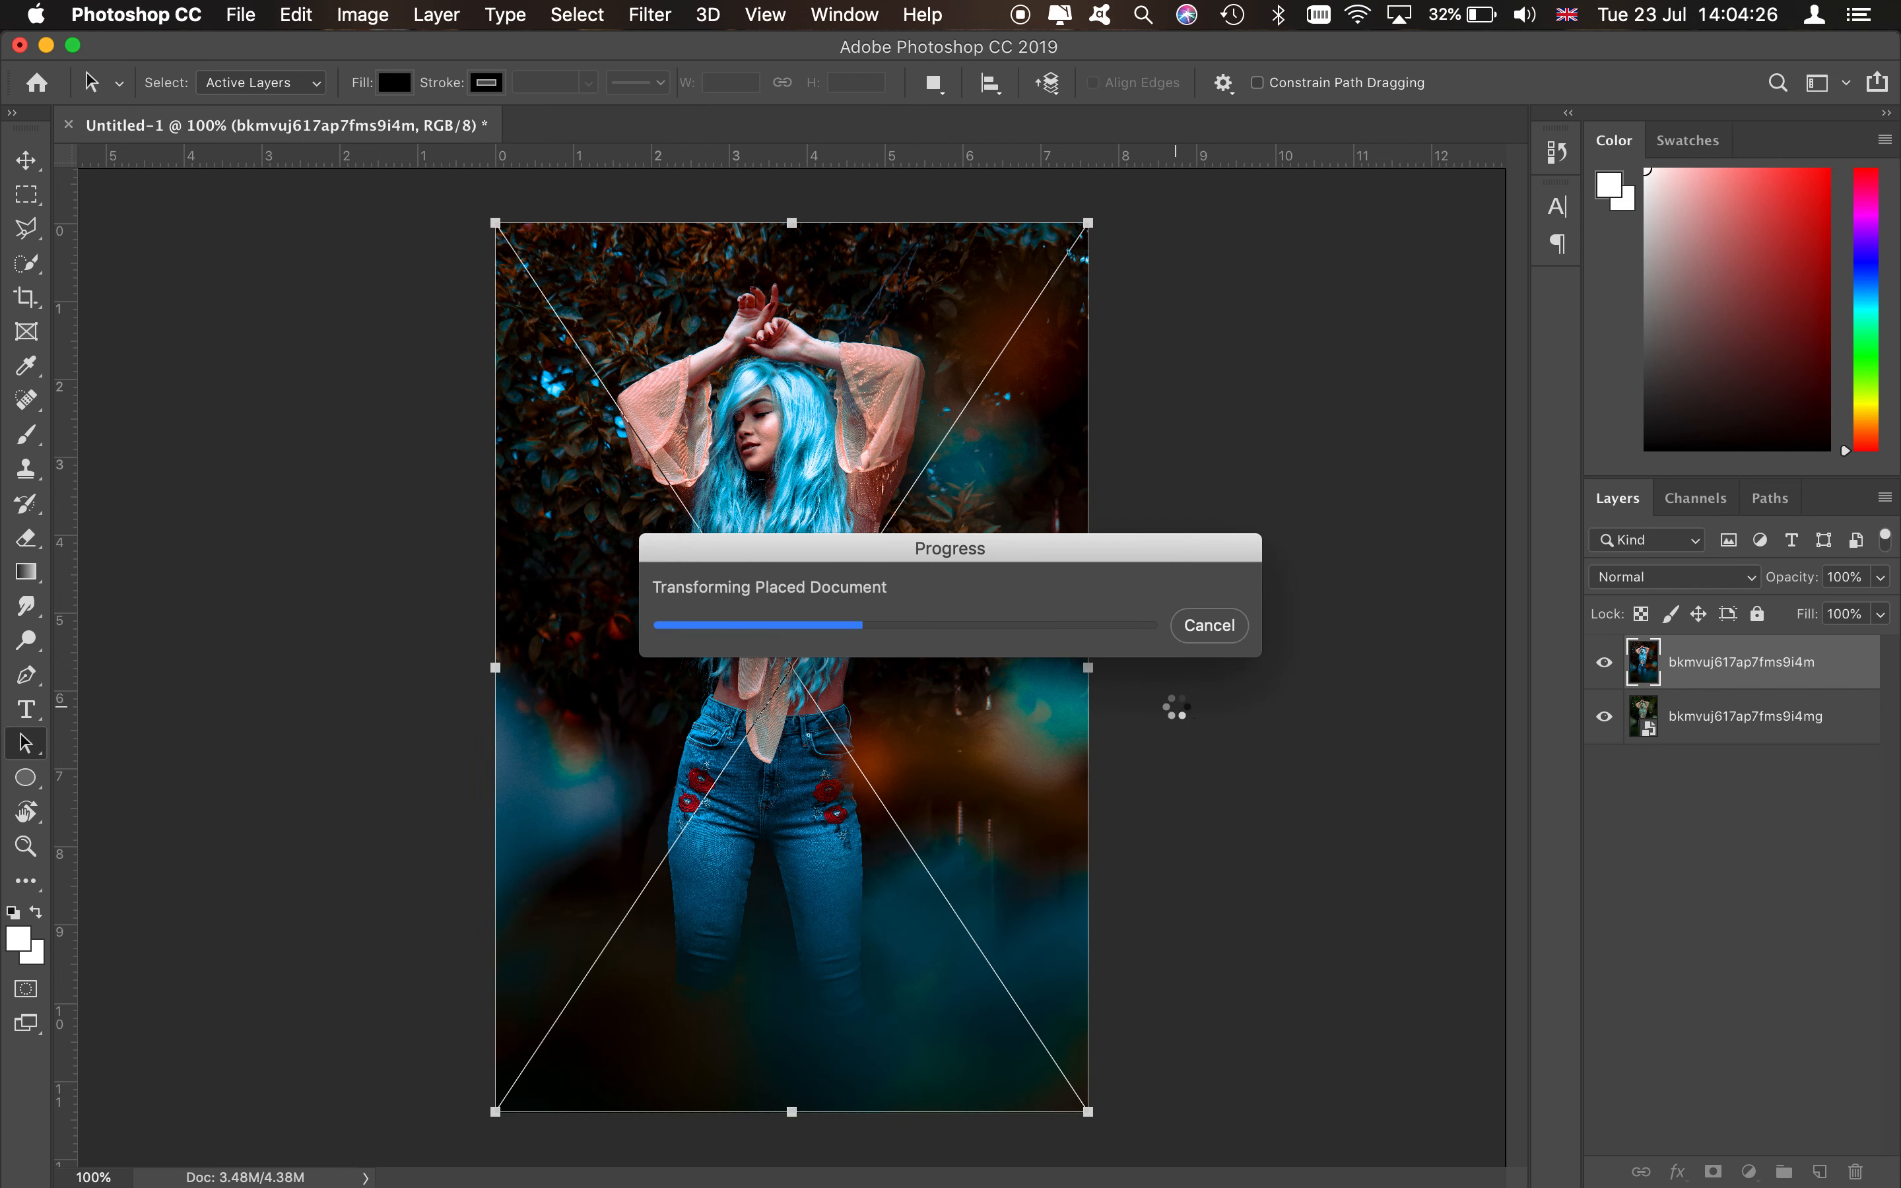
- Toggle the top layer's visibility off and on to compare the graded image with the original
click(1605, 667)
click(1605, 667)
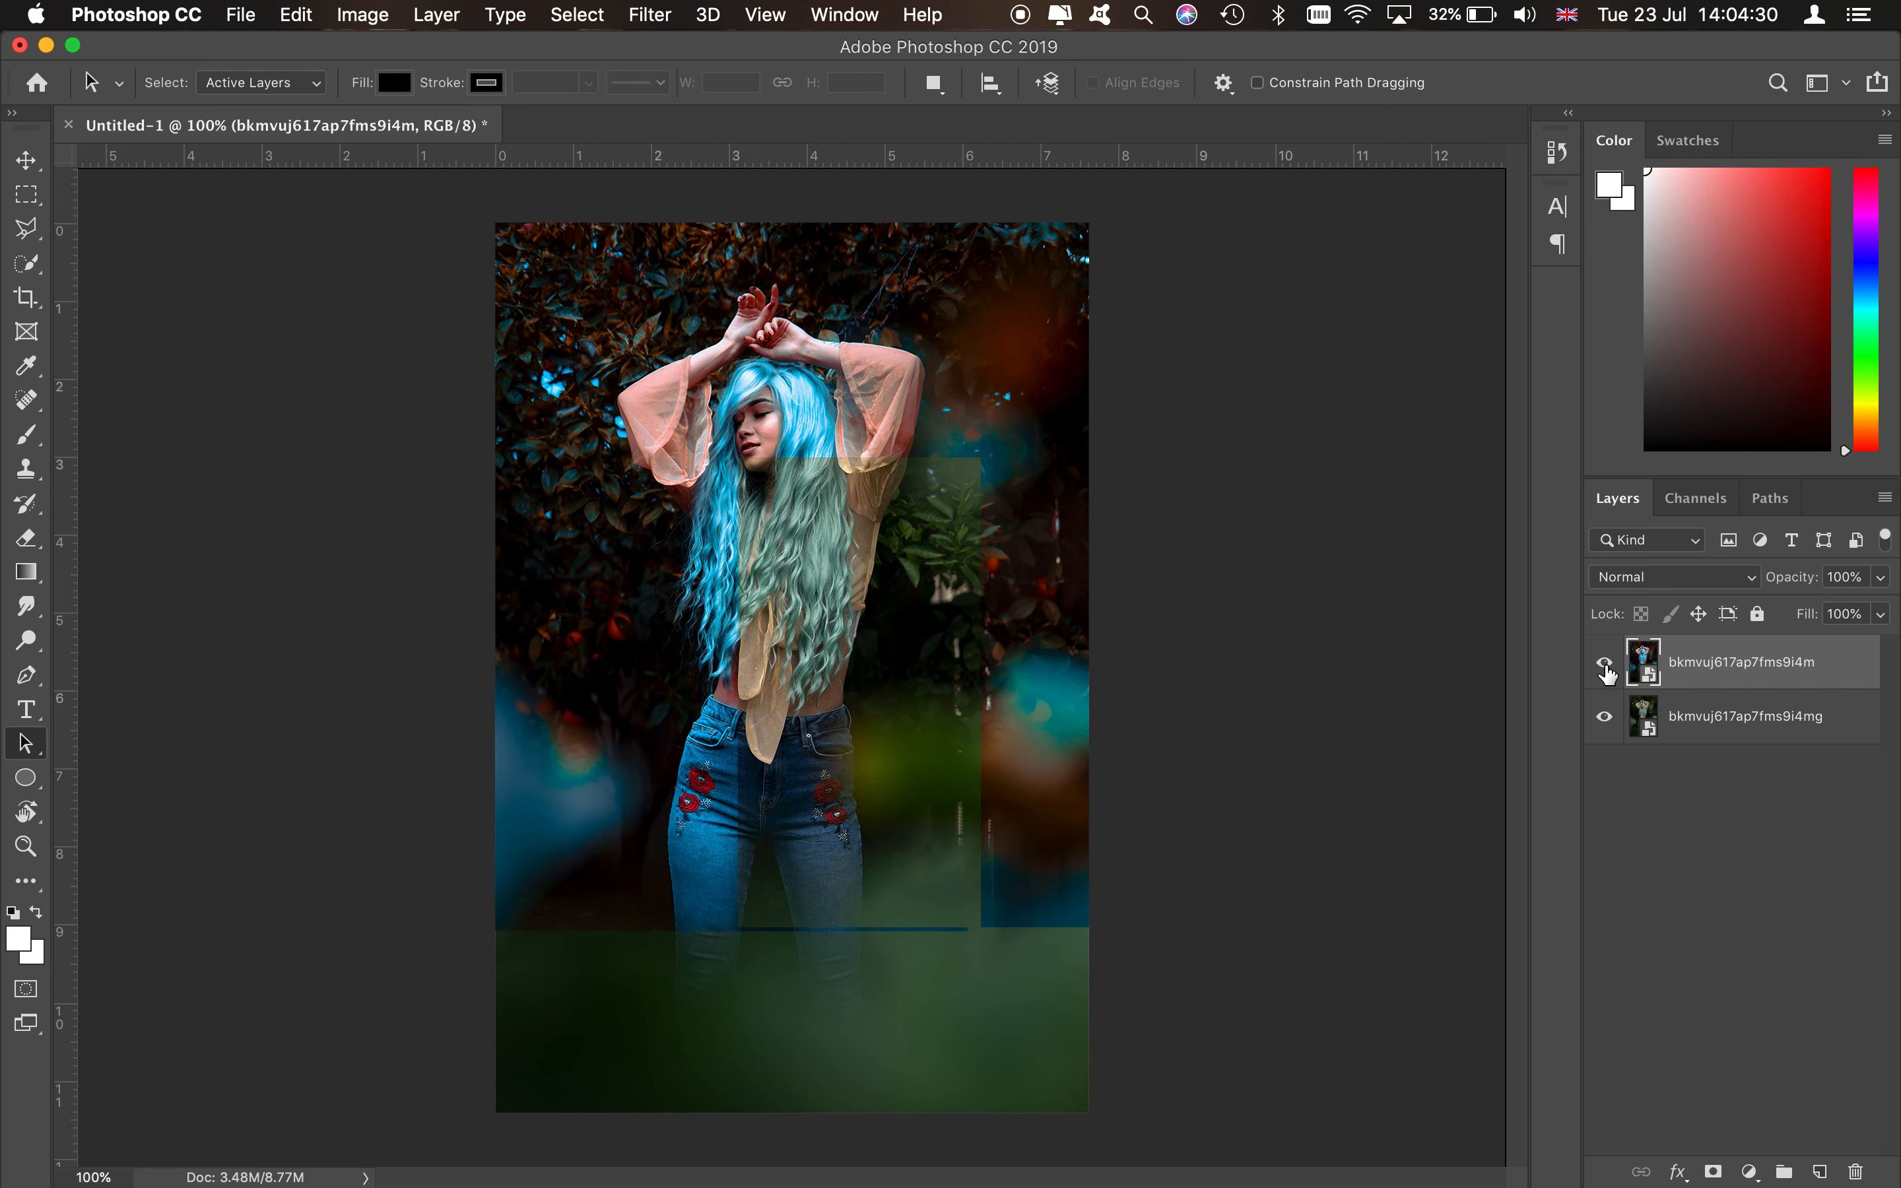